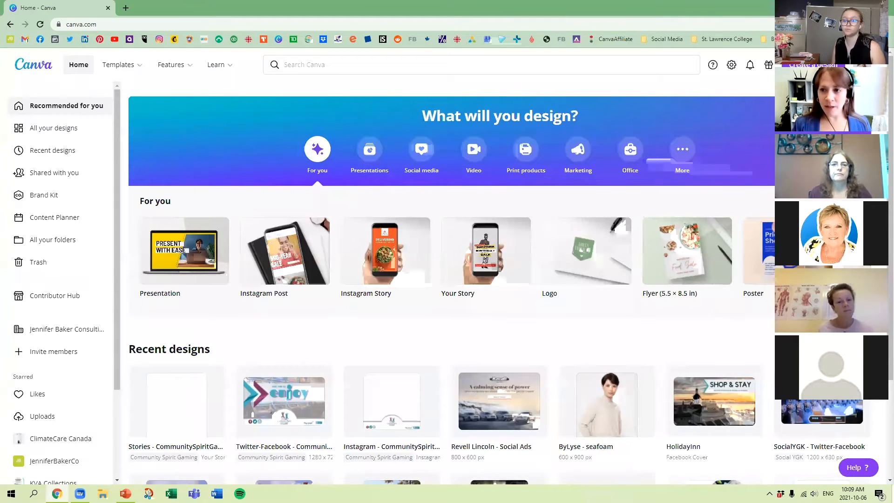
Check the account options, and show the Social media design types on the home page.
{"action": "left_click", "coordinate": [862, 65]}
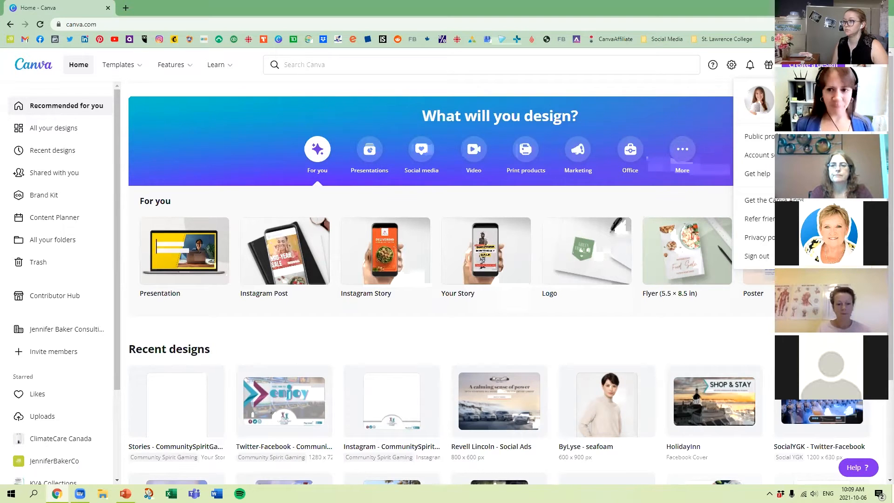
{"action": "left_click", "coordinate": [708, 91]}
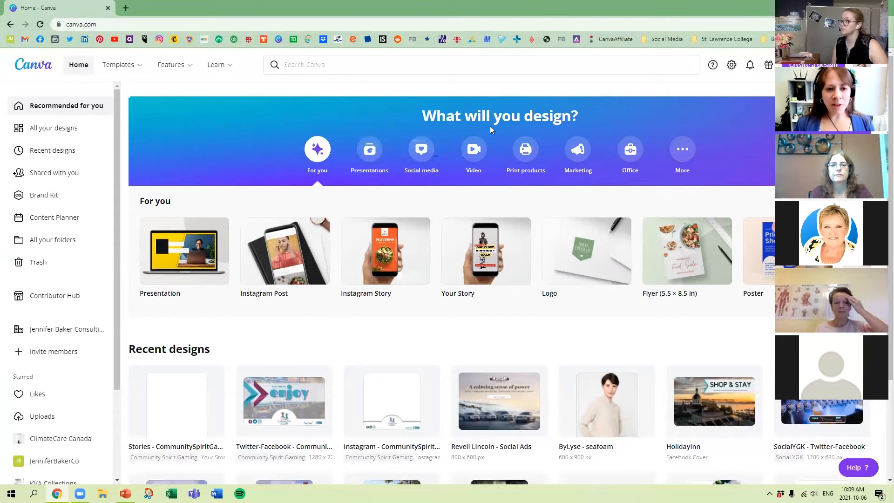
{"action": "left_click", "coordinate": [424, 153]}
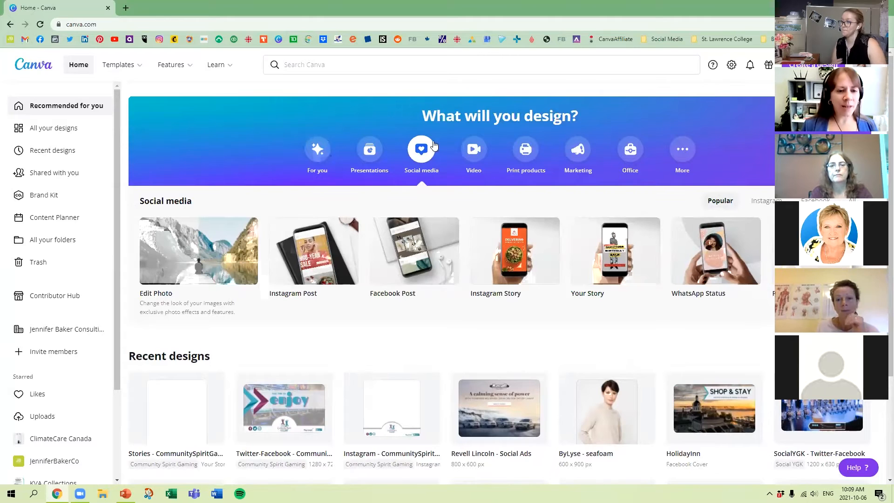
{"action": "mouse_move", "coordinate": [342, 261]}
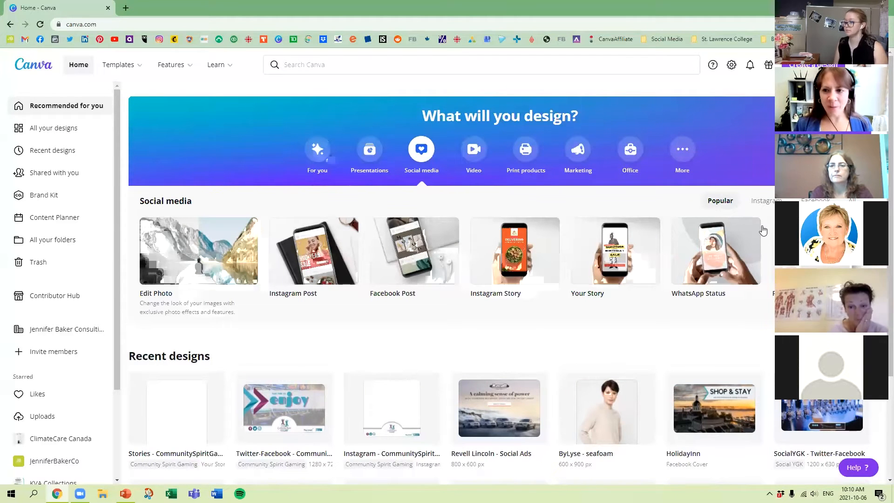
Search the new-design types for Instagram, and replace that search with facebook.
{"action": "left_click", "coordinate": [813, 65]}
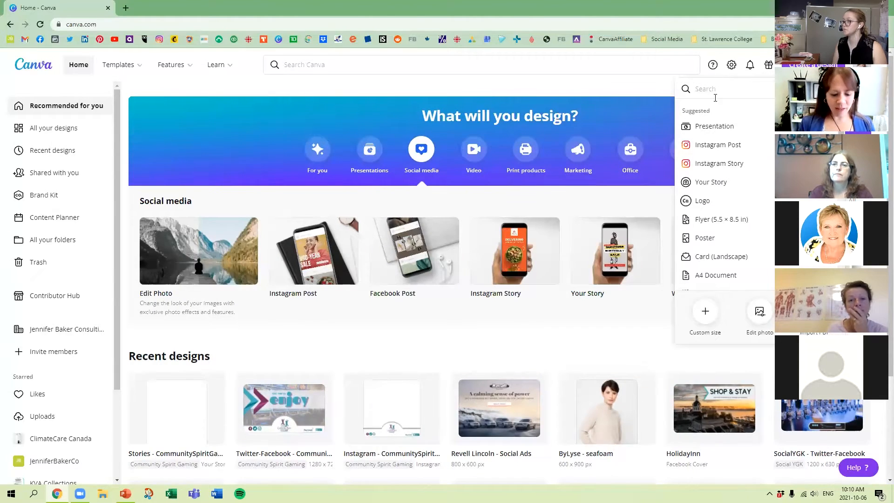
{"action": "type", "text": "Instagram"}
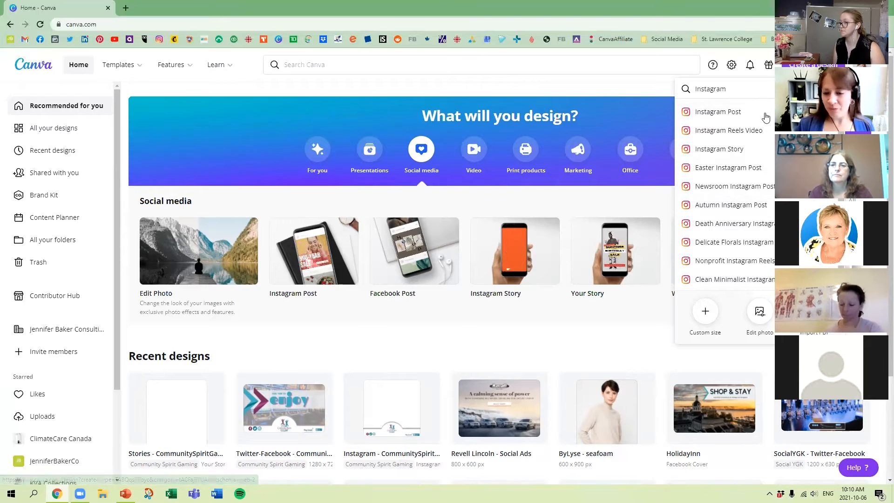
{"action": "key", "text": "BackSpace"}
{"action": "key", "text": "BackSpace"}
{"action": "key", "text": "BackSpace"}
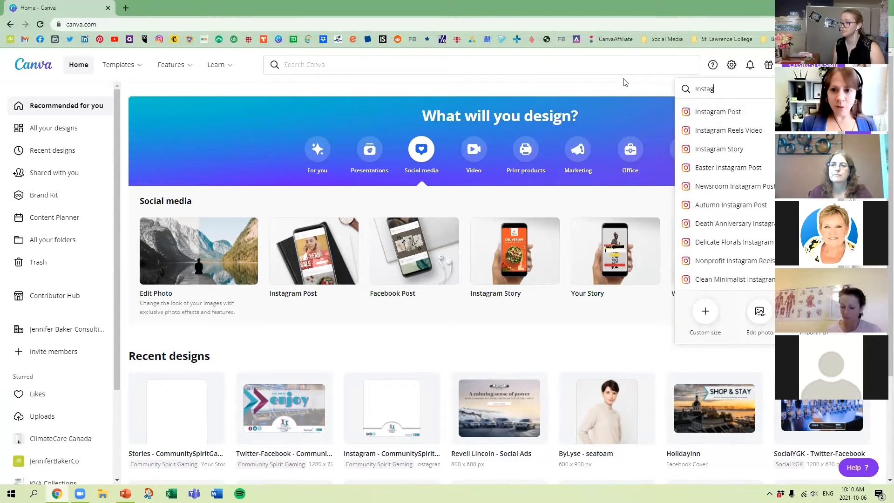
{"action": "key", "text": "BackSpace"}
{"action": "key", "text": "BackSpace"}
{"action": "type", "text": "faceb"}
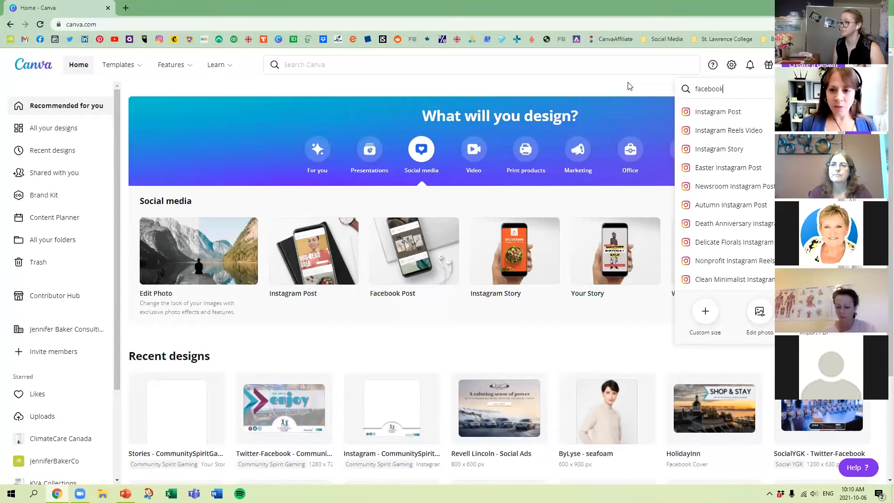
{"action": "type", "text": "ook"}
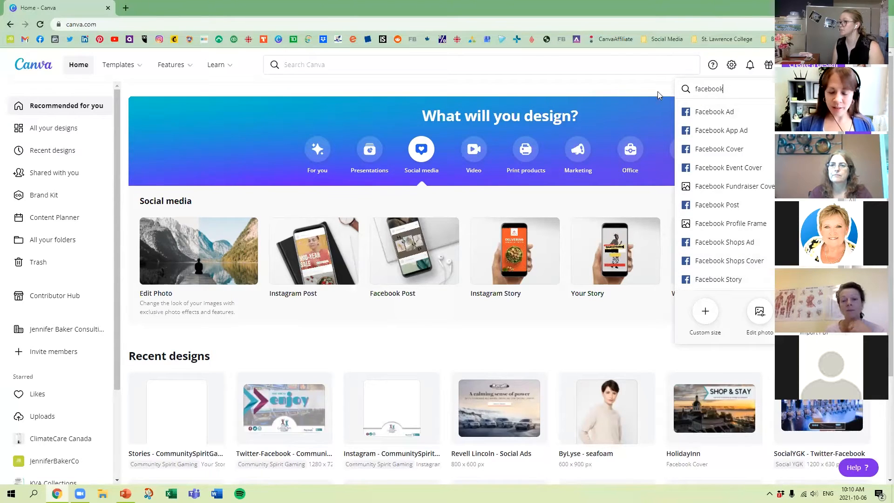
Search the new-design types for linkedin, and switch the search back to facebook.
{"action": "key", "text": "BackSpace"}
{"action": "key", "text": "BackSpace"}
{"action": "key", "text": "BackSpace"}
{"action": "key", "text": "BackSpace"}
{"action": "key", "text": "BackSpace"}
{"action": "key", "text": "BackSpace"}
{"action": "key", "text": "BackSpace"}
{"action": "key", "text": "BackSpace"}
{"action": "type", "text": "linkedin"}
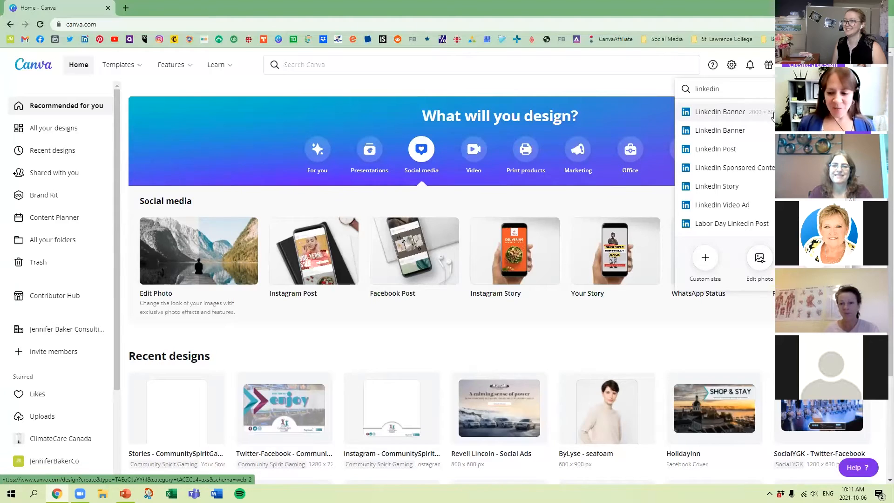
{"action": "left_click_drag", "start_coordinate": [741, 88], "coordinate": [677, 87]}
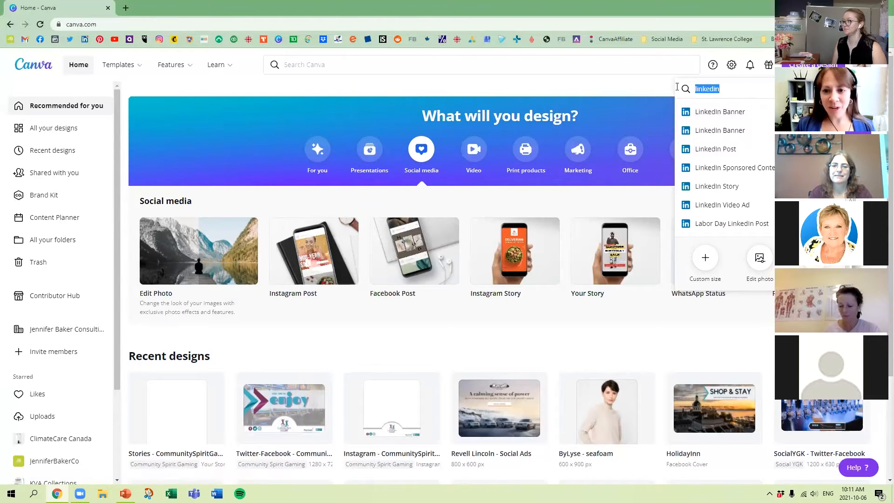
{"action": "type", "text": "facebook"}
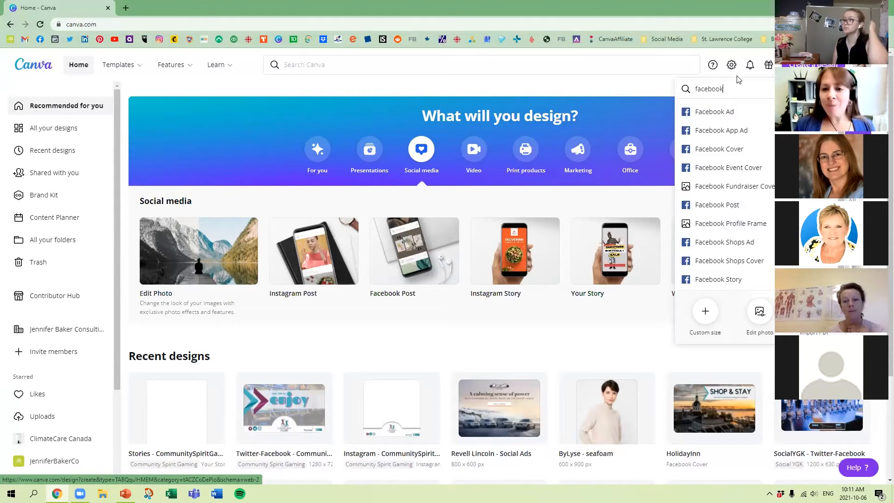
Replace the design type search with restaurant.
{"action": "left_click_drag", "start_coordinate": [736, 89], "coordinate": [688, 91]}
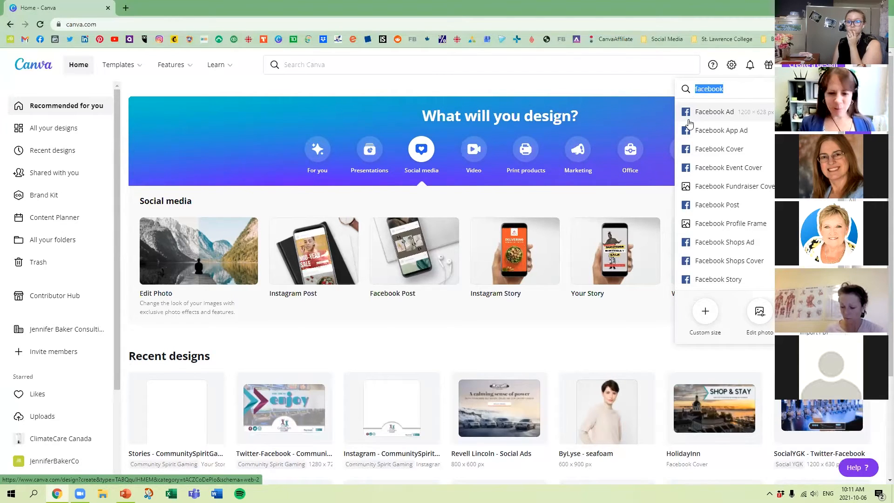
{"action": "type", "text": "rest"}
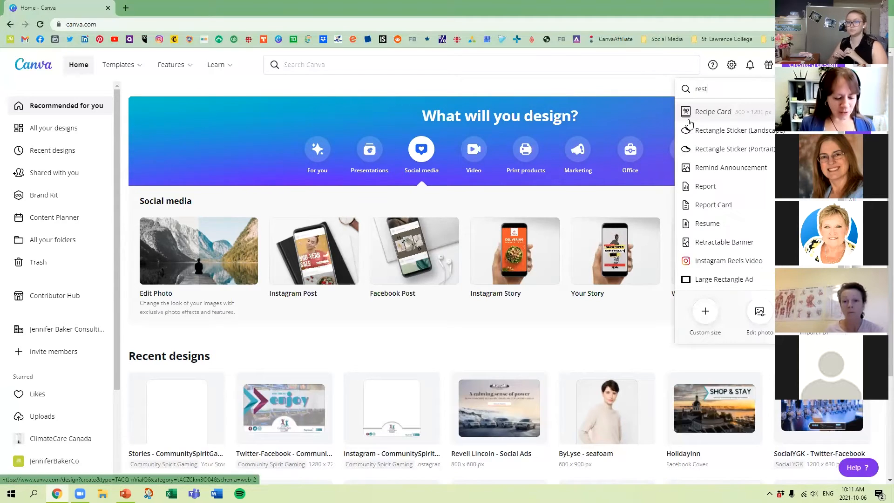
{"action": "type", "text": "aurant"}
Search the design types for menu and create a Thanksgiving Menu design with the cream template that has large autumn leaves.
{"action": "key", "text": "BackSpace"}
{"action": "key", "text": "BackSpace"}
{"action": "key", "text": "BackSpace"}
{"action": "key", "text": "BackSpace"}
{"action": "key", "text": "BackSpace"}
{"action": "key", "text": "BackSpace"}
{"action": "key", "text": "BackSpace"}
{"action": "key", "text": "BackSpace"}
{"action": "key", "text": "BackSpace"}
{"action": "key", "text": "BackSpace"}
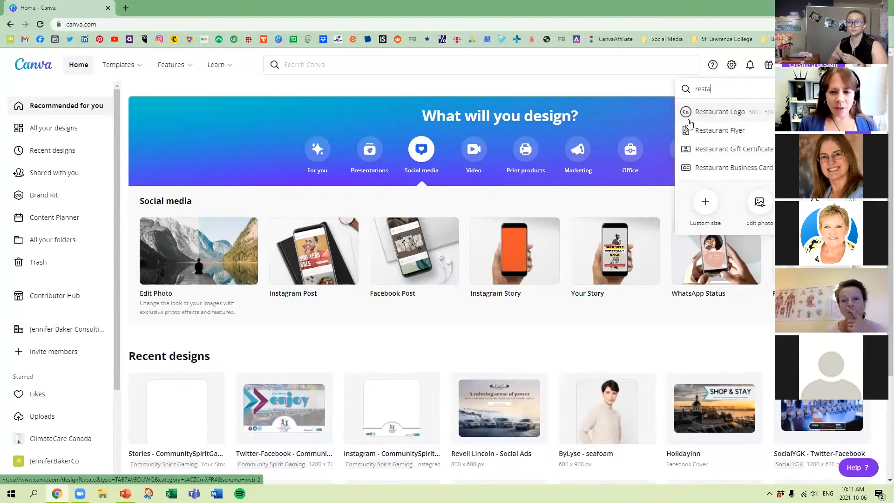
{"action": "type", "text": "menu"}
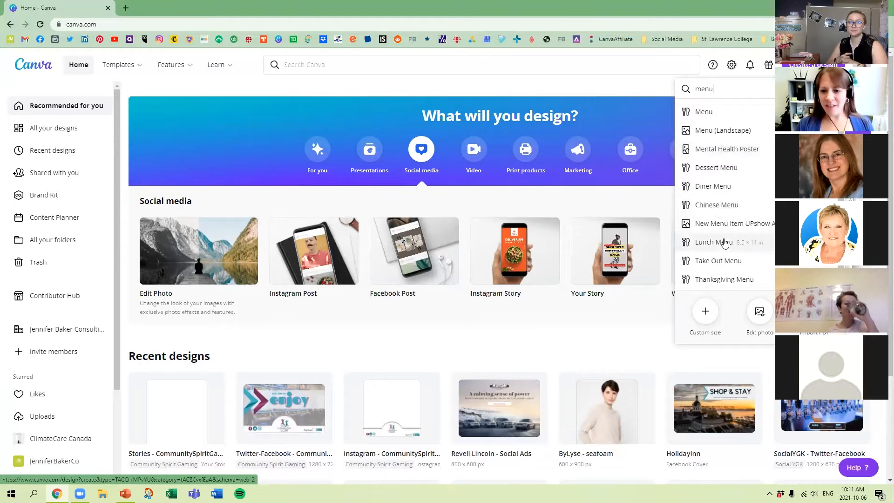
{"action": "left_click", "coordinate": [726, 280]}
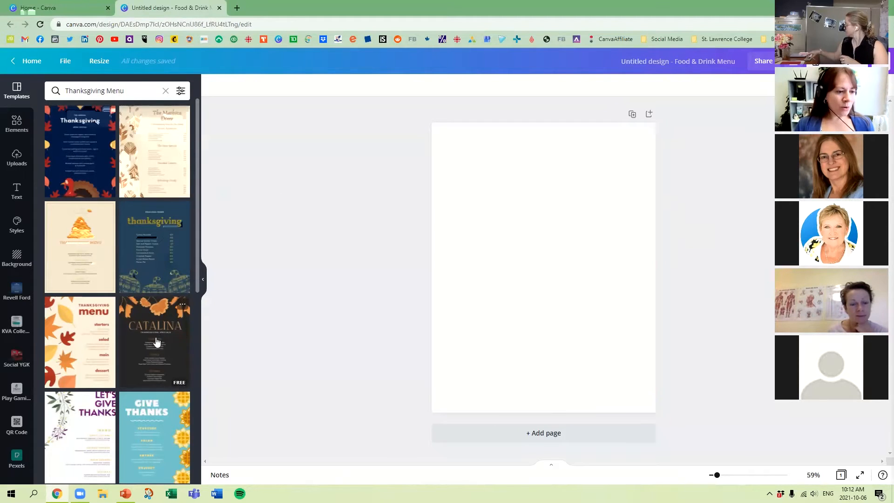
{"action": "left_click", "coordinate": [103, 333]}
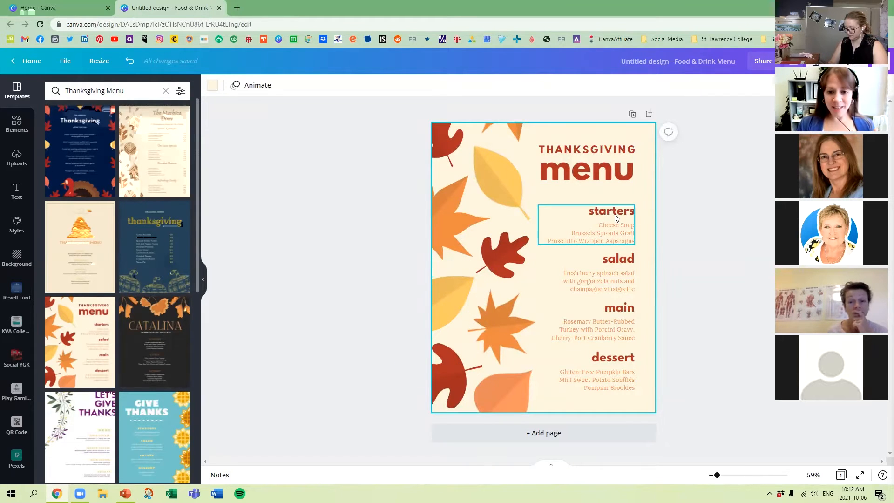
Replace the dishes under the starters heading with "Turkey Soup".
{"action": "left_click", "coordinate": [619, 232]}
{"action": "double_click", "coordinate": [618, 231]}
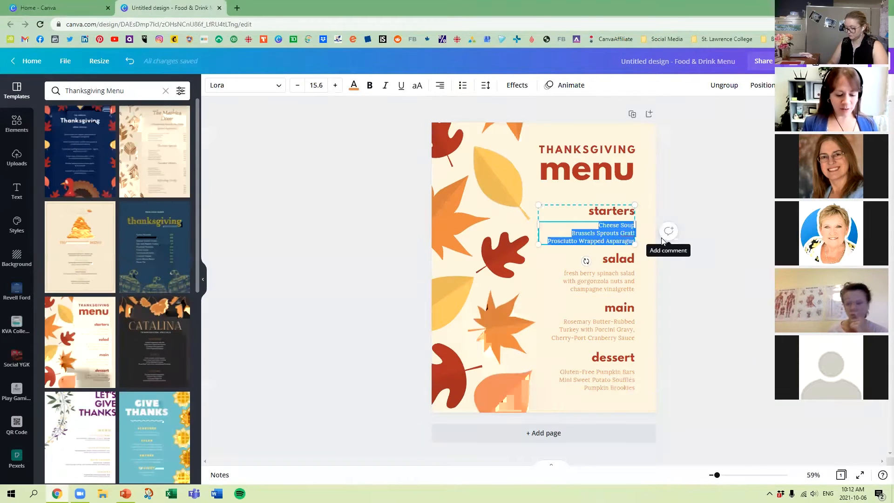
{"action": "type", "text": "Turkey So"}
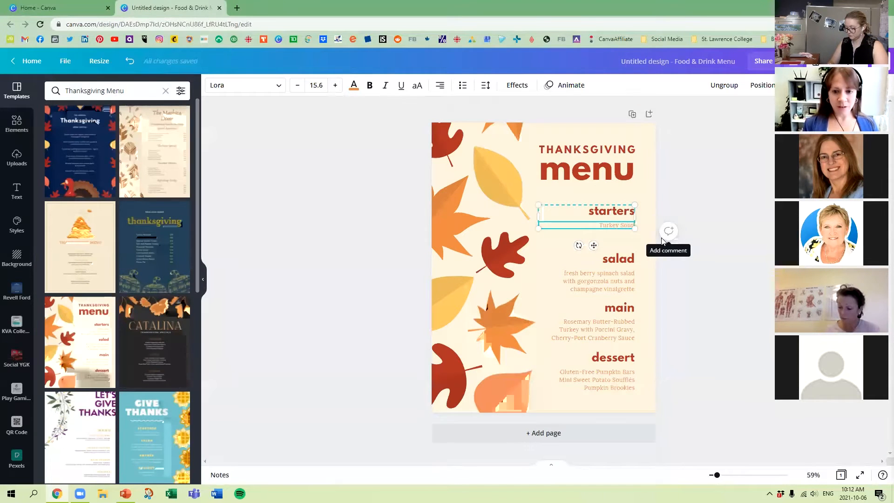
{"action": "type", "text": "up"}
Replace the text under the salad heading with "Green Salad".
{"action": "left_click", "coordinate": [623, 277]}
{"action": "triple_click", "coordinate": [624, 277]}
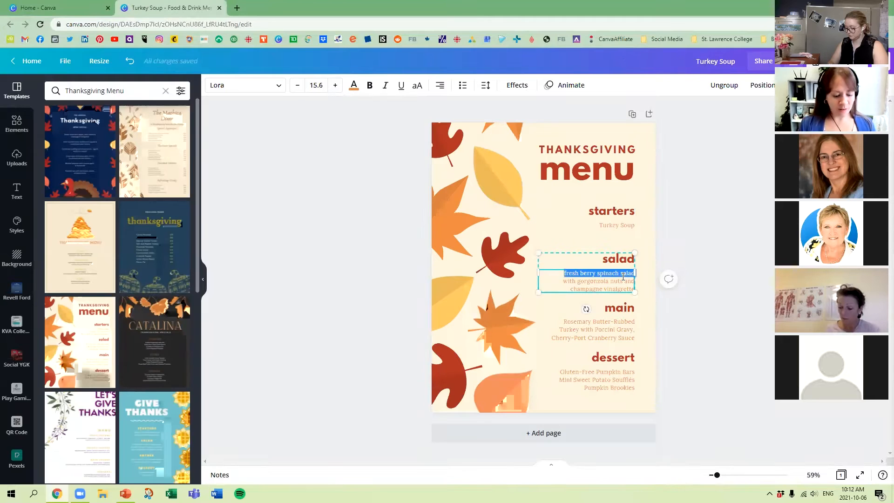
{"action": "type", "text": "Green Salad"}
Replace the text under the main heading with "More Turkey".
{"action": "left_click", "coordinate": [627, 322]}
{"action": "triple_click", "coordinate": [627, 321]}
{"action": "key", "text": "ctrl+a"}
{"action": "type", "text": "M"}
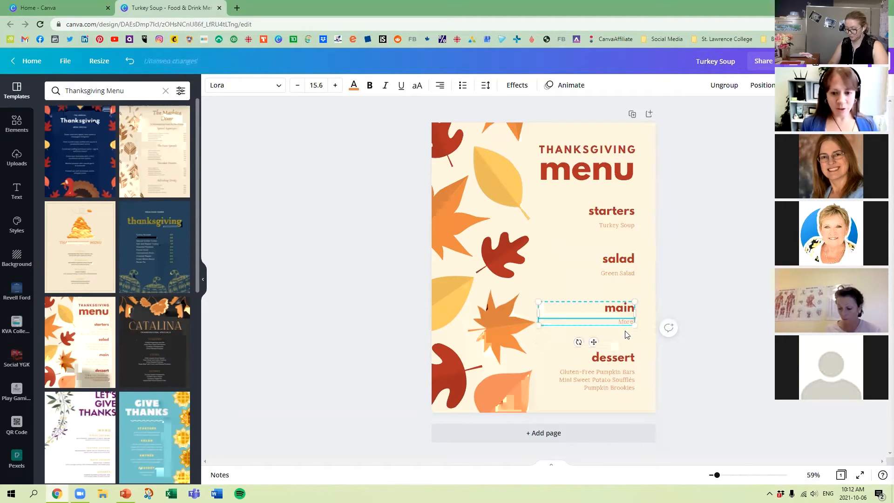
{"action": "type", "text": "ore Turkey"}
Replace the dishes under the dessert heading with "IceCream" and deselect the text.
{"action": "left_click", "coordinate": [615, 379]}
{"action": "triple_click", "coordinate": [616, 380]}
{"action": "key", "text": "ctrl+a"}
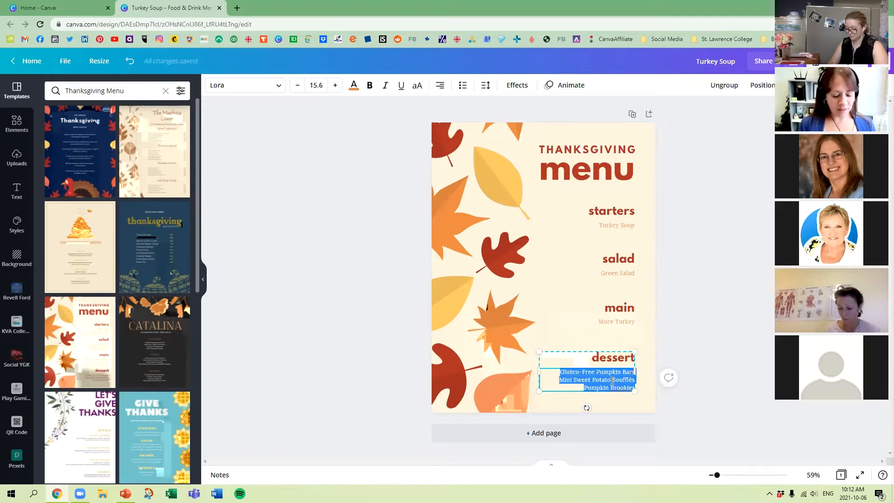
{"action": "type", "text": "Iced"}
{"action": "type", "text": "Cream"}
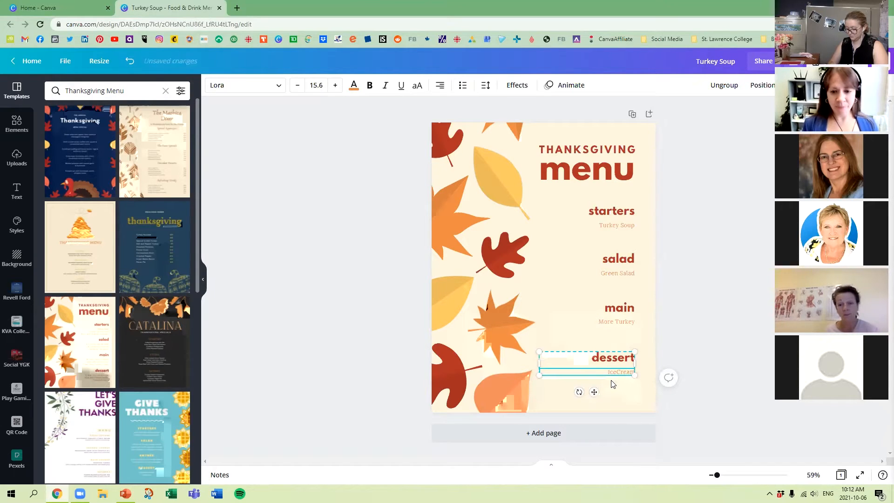
{"action": "left_click", "coordinate": [712, 258]}
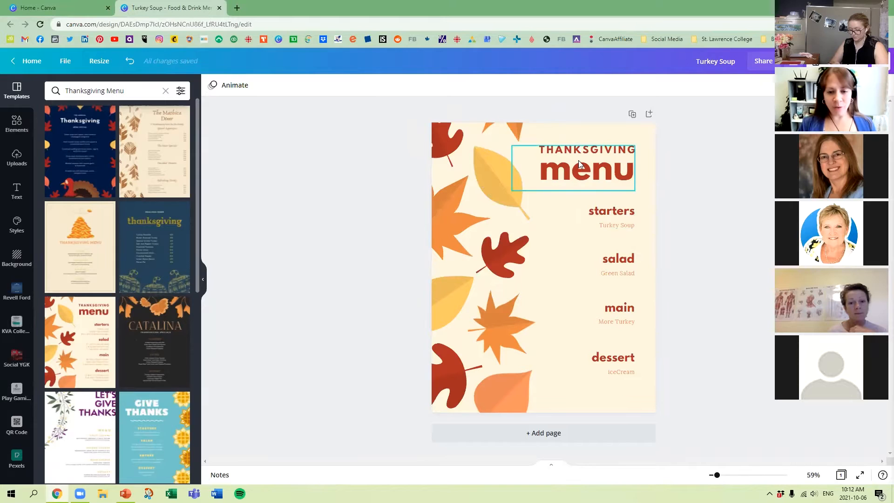
Delete the rounded orange leaf at the page's lower edge and the orange maple leaf above it.
{"action": "left_click", "coordinate": [514, 392]}
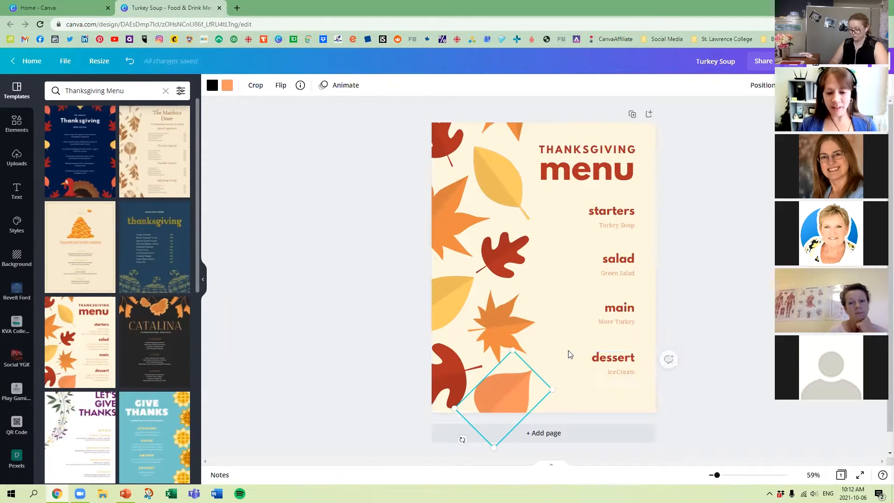
{"action": "left_click", "coordinate": [480, 364]}
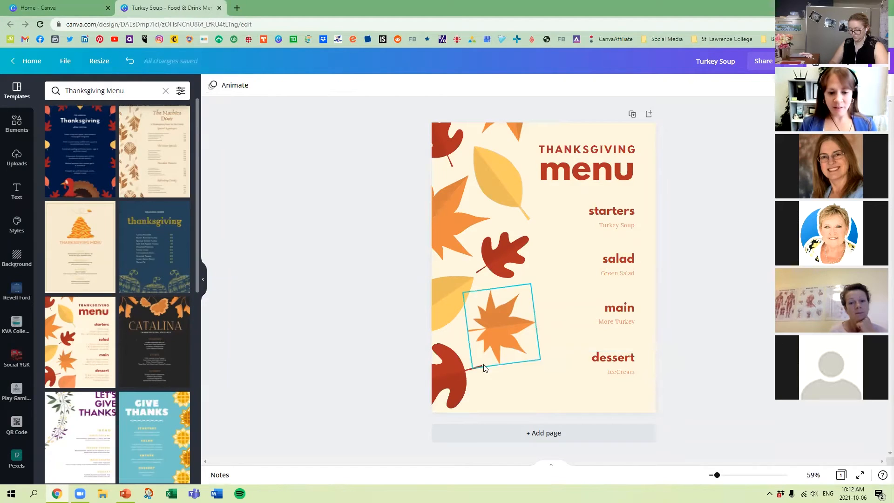
{"action": "left_click", "coordinate": [483, 331]}
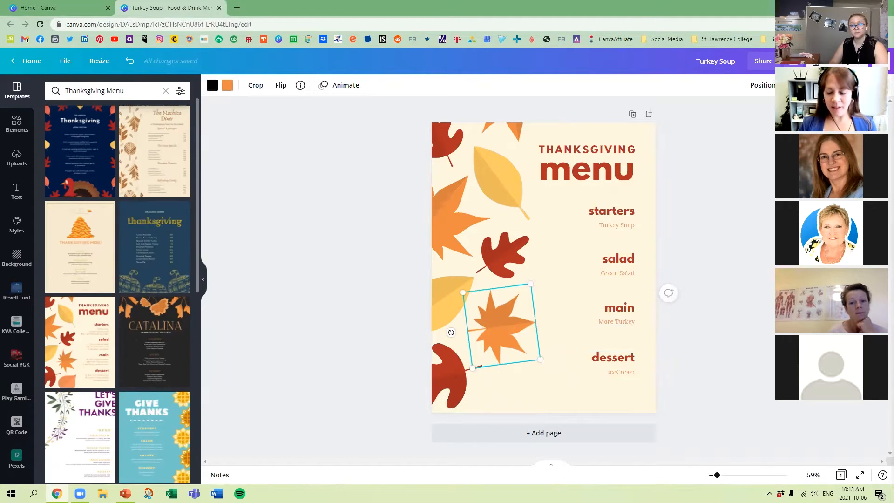
{"action": "key", "text": "Delete"}
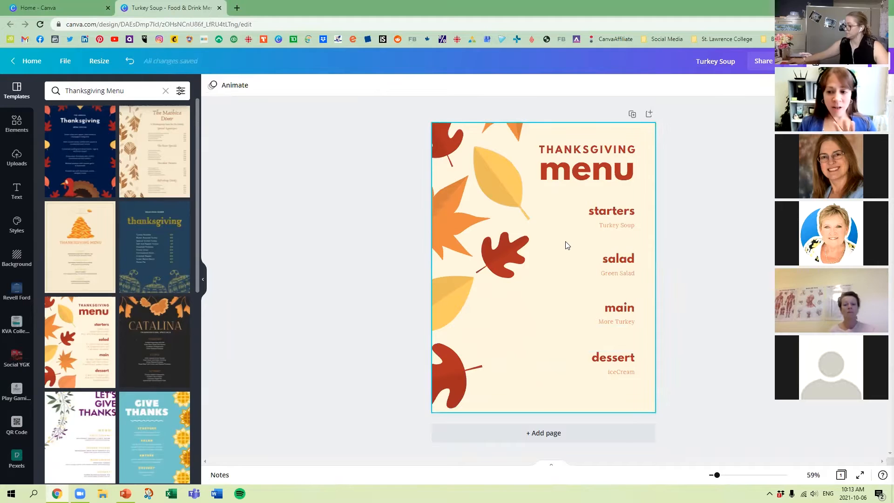
Close the Thanksgiving menu design and dismiss the design type list on the home page.
{"action": "left_click", "coordinate": [220, 8]}
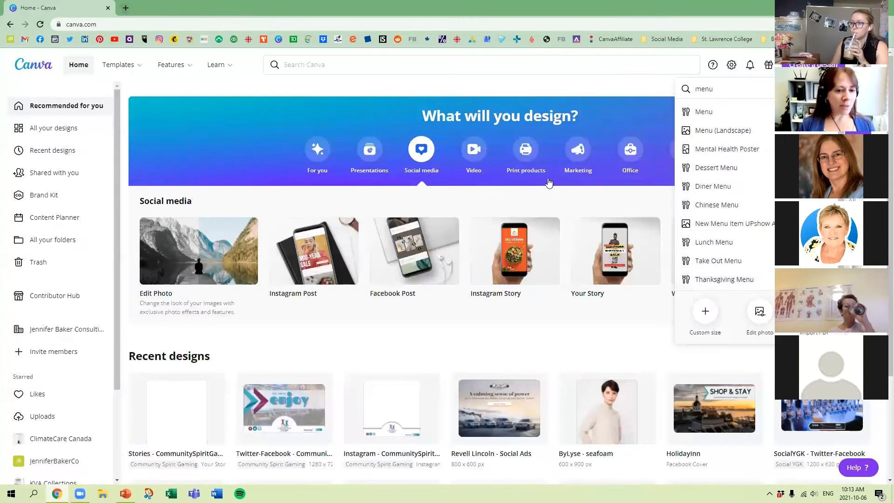
{"action": "left_click", "coordinate": [600, 87]}
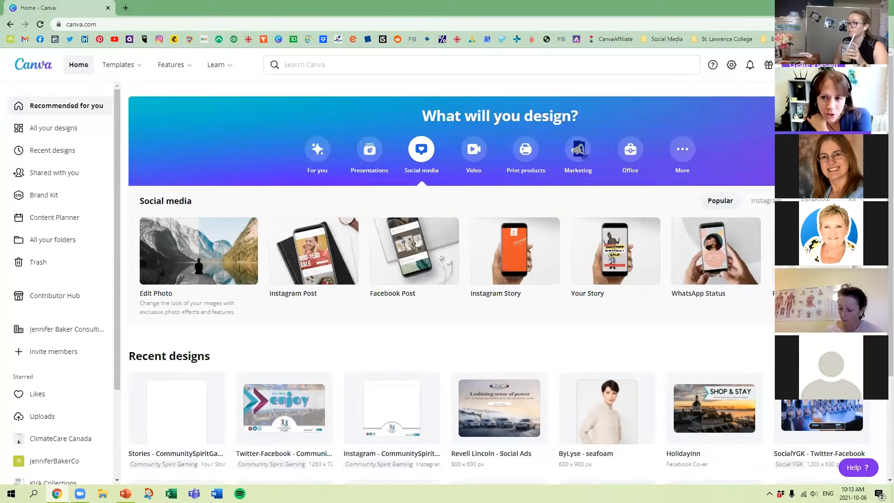
Check the list of new-design types and the refer-a-friend offer, and close both.
{"action": "left_click", "coordinate": [814, 65]}
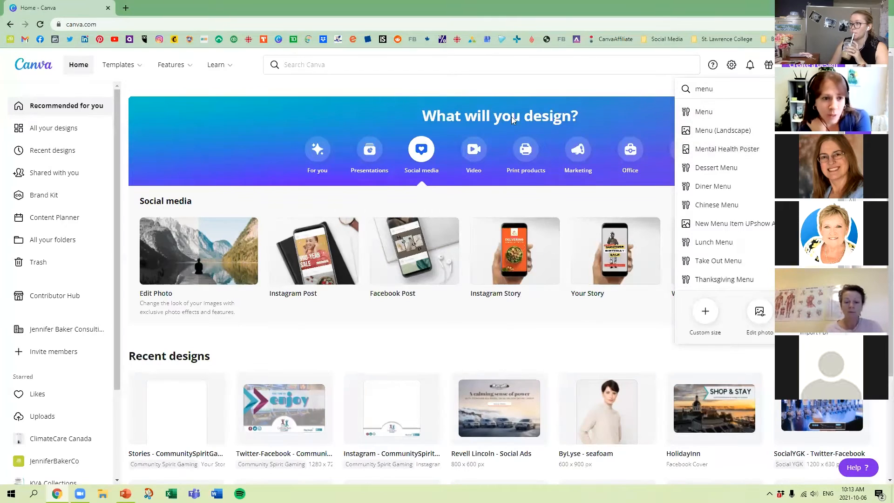
{"action": "left_click", "coordinate": [637, 91]}
{"action": "left_click", "coordinate": [769, 68]}
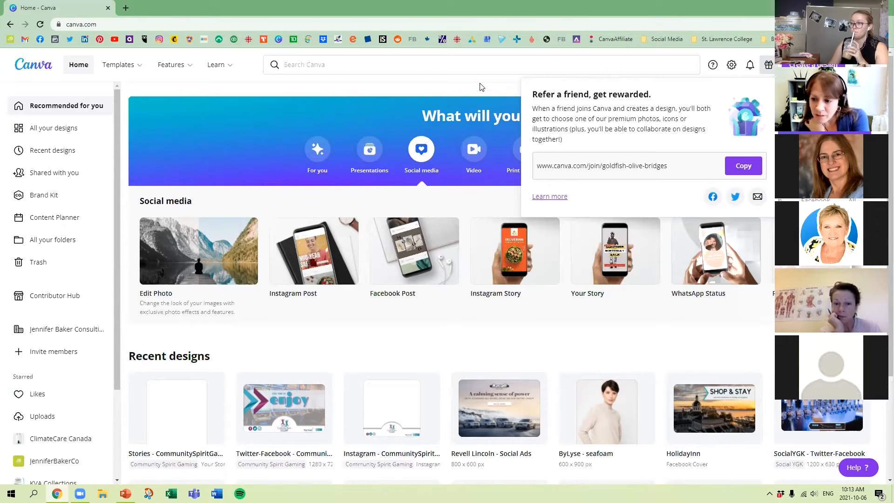
{"action": "left_click", "coordinate": [768, 69]}
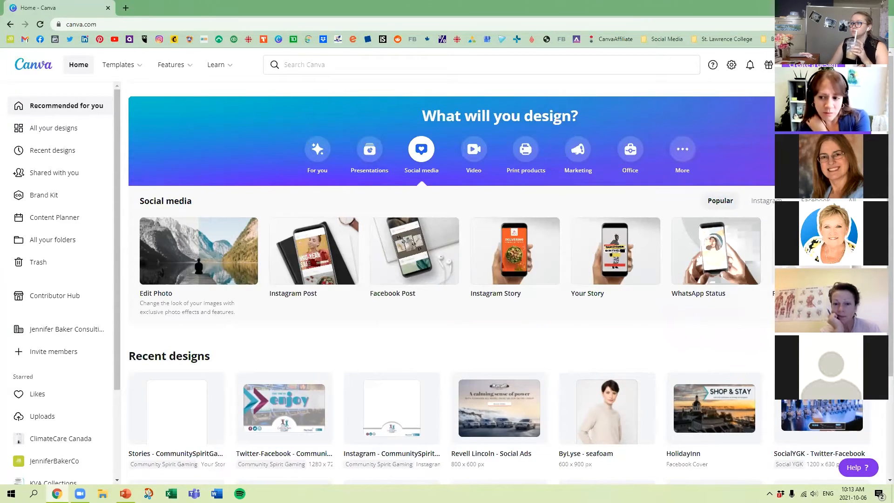
Open the list of new-design types again with menu as the search term.
{"action": "left_click", "coordinate": [813, 64]}
{"action": "type", "text": "menu"}
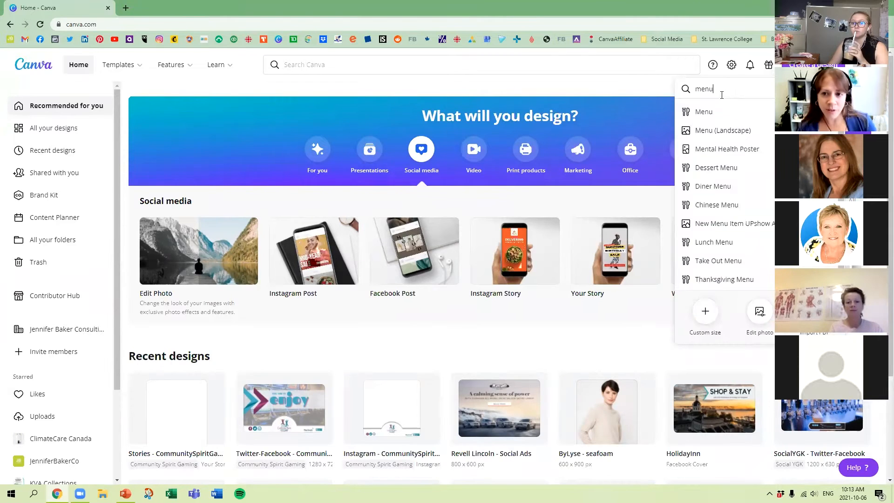
Search the design types for facebook and create a blank Facebook Post.
{"action": "key", "text": "BackSpace"}
{"action": "key", "text": "BackSpace"}
{"action": "key", "text": "BackSpace"}
{"action": "key", "text": "BackSpace"}
{"action": "type", "text": "facebook"}
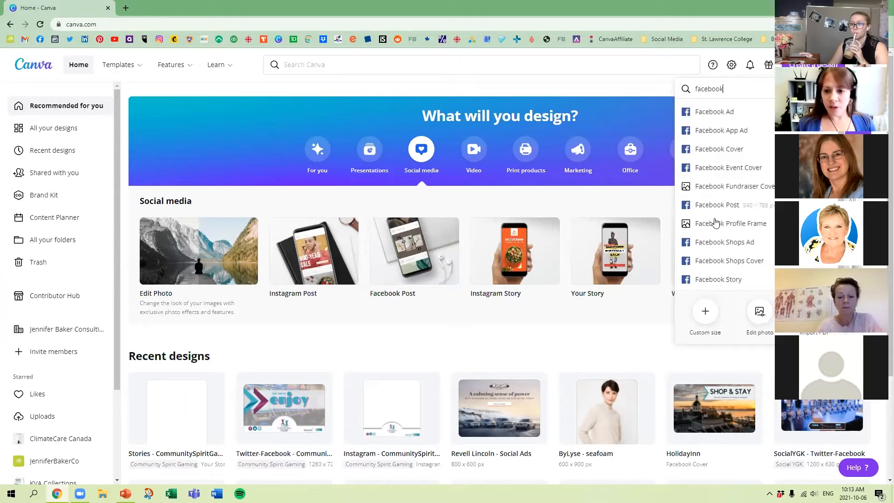
{"action": "left_click", "coordinate": [753, 206]}
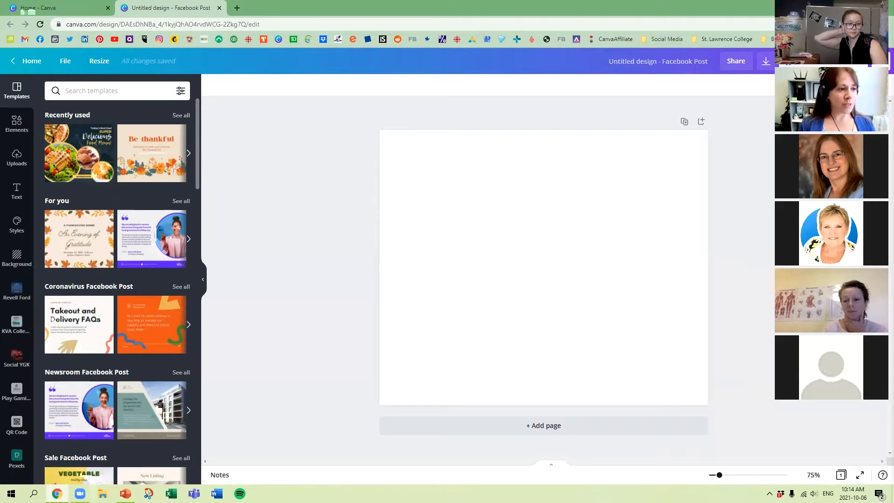
Search the Facebook post templates for physio.
{"action": "left_click", "coordinate": [104, 91]}
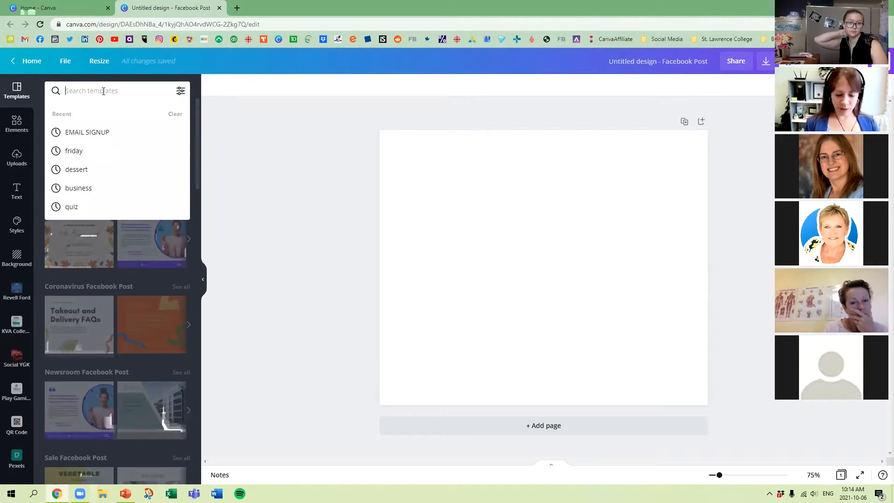
{"action": "type", "text": "phsy"}
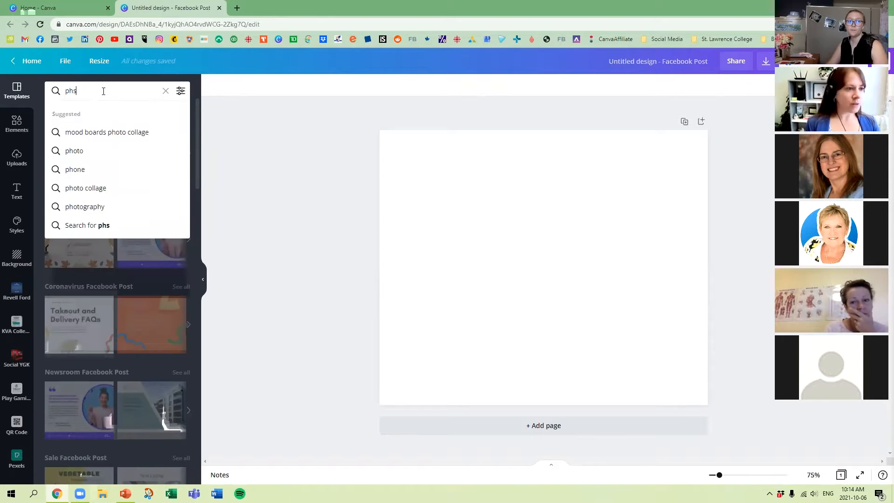
{"action": "key", "text": "BackSpace"}
{"action": "key", "text": "BackSpace"}
{"action": "type", "text": "ysio"}
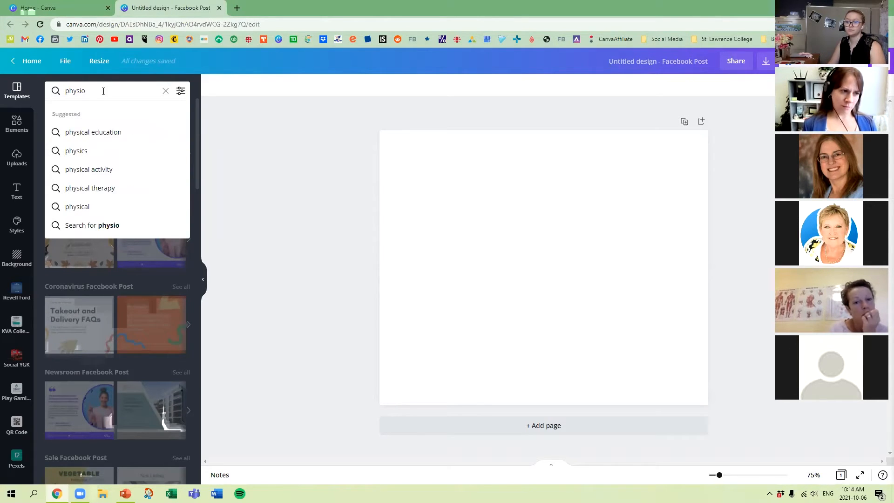
{"action": "key", "text": "Return"}
Search the templates for medical and apply the Online Medical Consultant template to the blank page.
{"action": "left_click", "coordinate": [104, 91]}
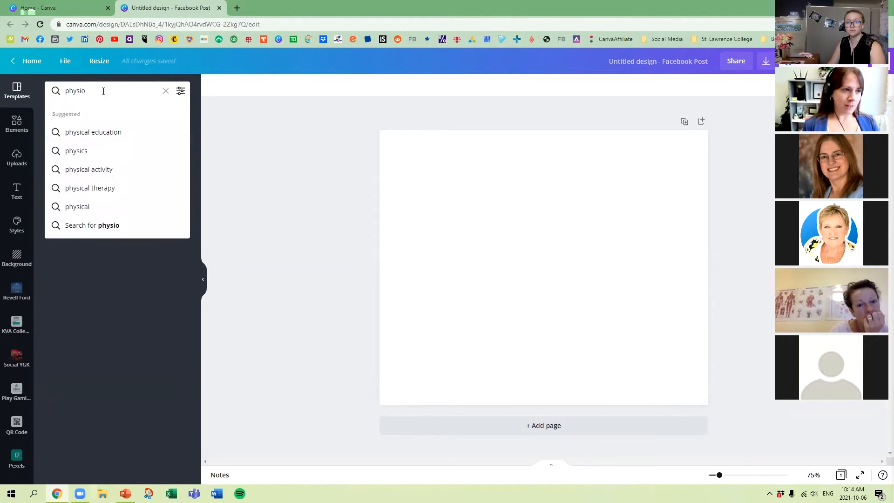
{"action": "key", "text": "BackSpace"}
{"action": "key", "text": "BackSpace"}
{"action": "key", "text": "BackSpace"}
{"action": "key", "text": "BackSpace"}
{"action": "key", "text": "BackSpace"}
{"action": "key", "text": "BackSpace"}
{"action": "type", "text": "medical"}
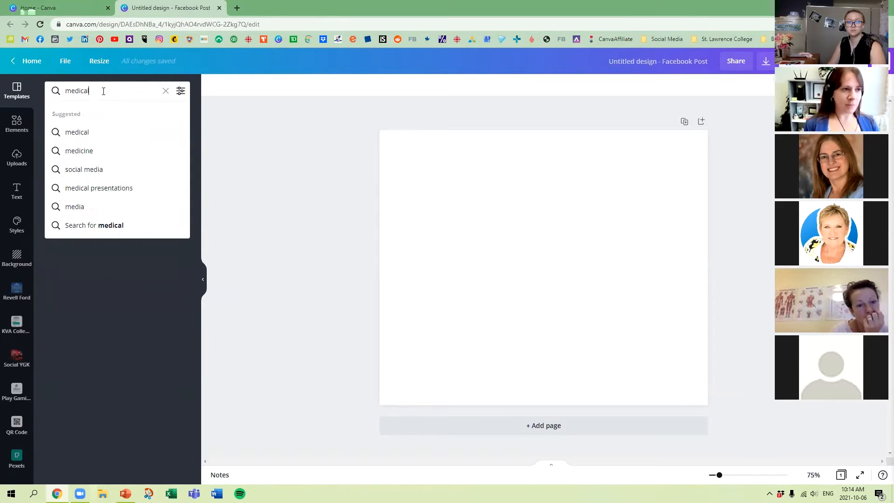
{"action": "key", "text": "Return"}
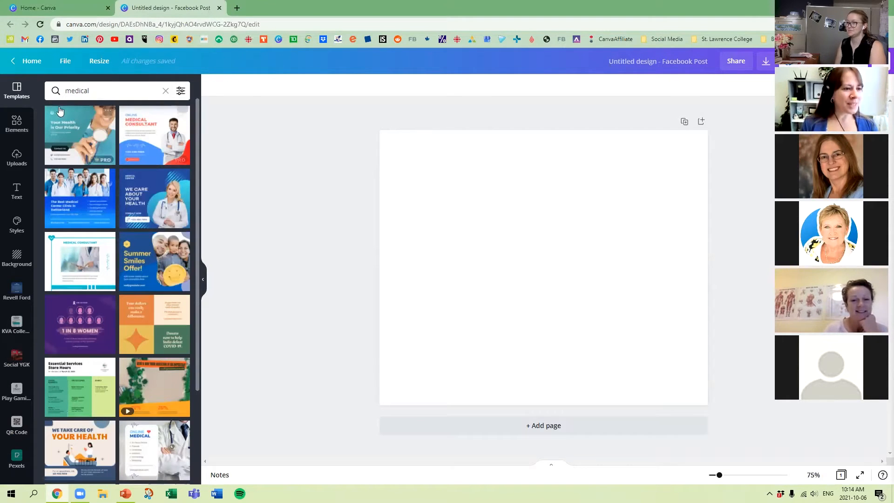
{"action": "left_click", "coordinate": [160, 140]}
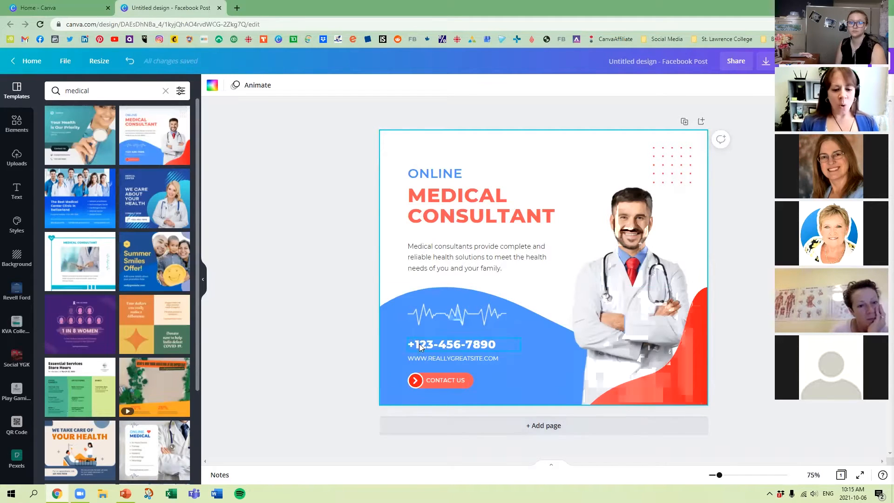
Add a second page, try the Seven Ways To Raise Your Energy template on it, and replace it with the Medical App template.
{"action": "left_click", "coordinate": [565, 427]}
{"action": "scroll", "coordinate": [80, 326], "scroll_direction": "down", "scroll_amount": 6}
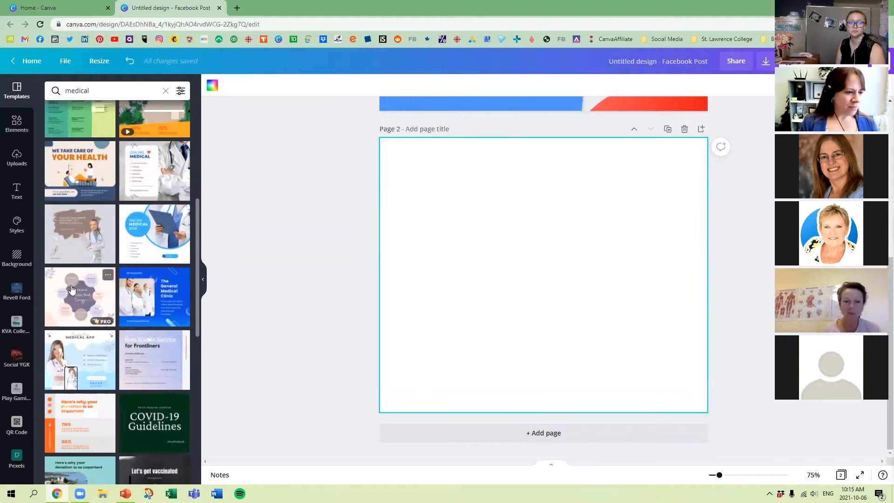
{"action": "left_click", "coordinate": [74, 289]}
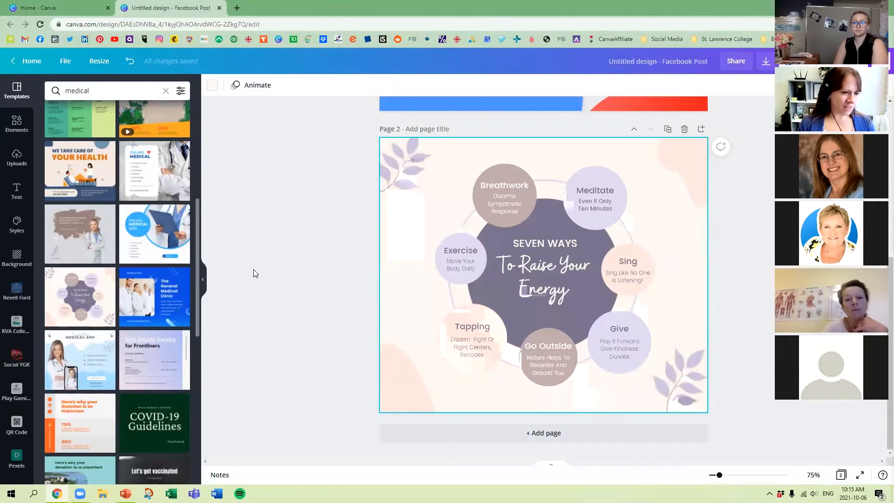
{"action": "left_click", "coordinate": [84, 361]}
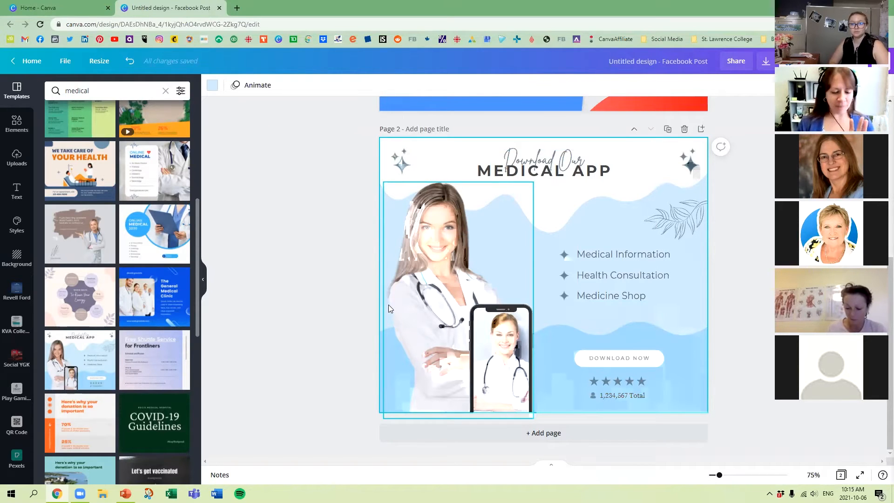
{"action": "scroll", "coordinate": [341, 312], "scroll_direction": "up", "scroll_amount": 4}
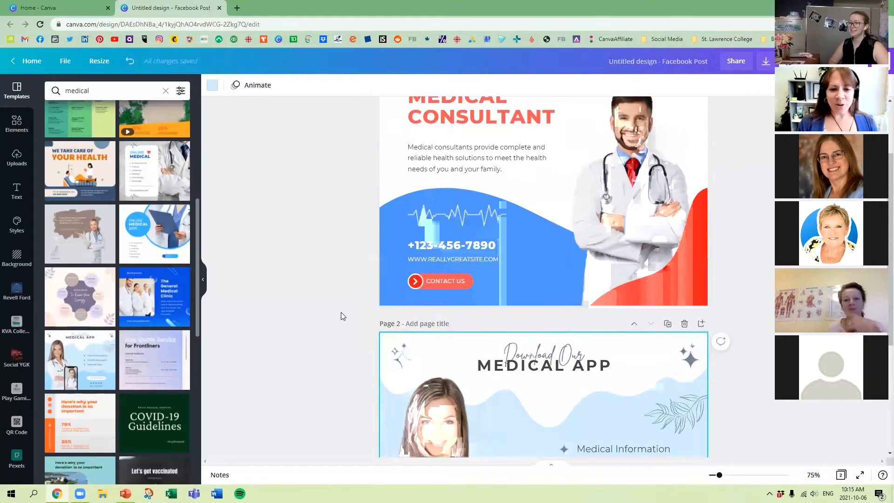
{"action": "scroll", "coordinate": [341, 312], "scroll_direction": "up", "scroll_amount": 2}
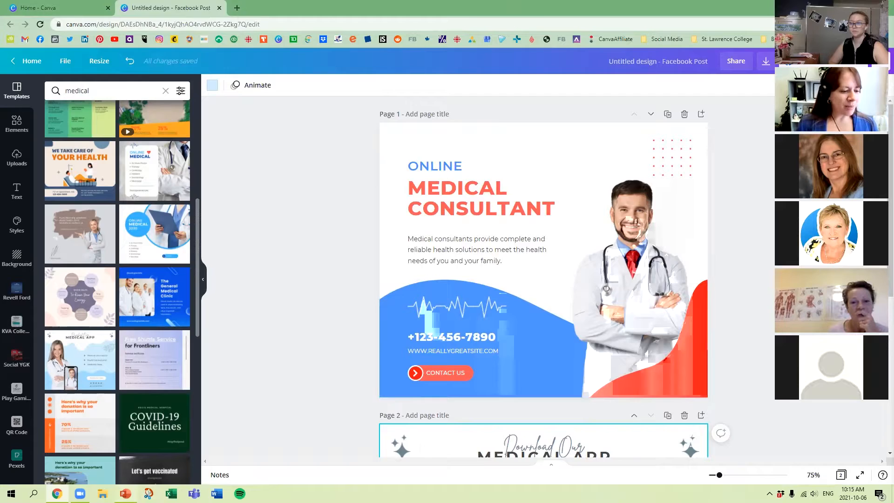
Switch to PowerPoint, present the slides from Customize! through Upload Your Own Images, and end the slide show.
{"action": "left_click", "coordinate": [125, 493]}
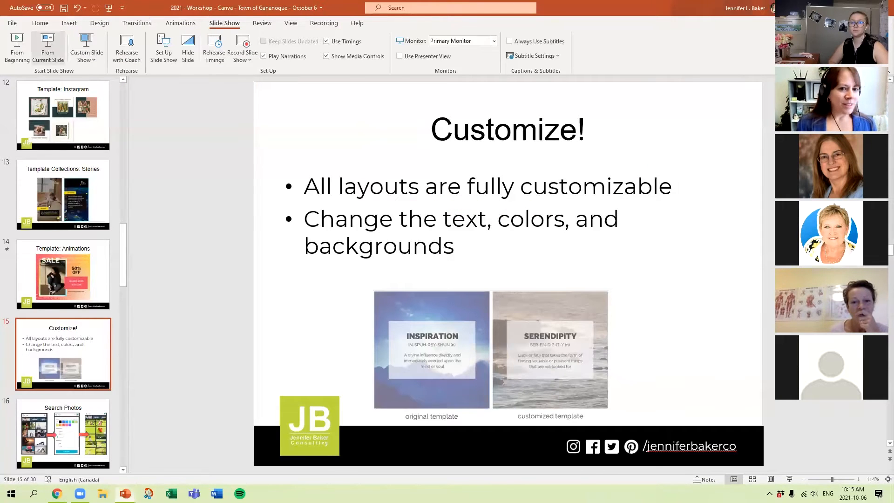
{"action": "left_click", "coordinate": [48, 46]}
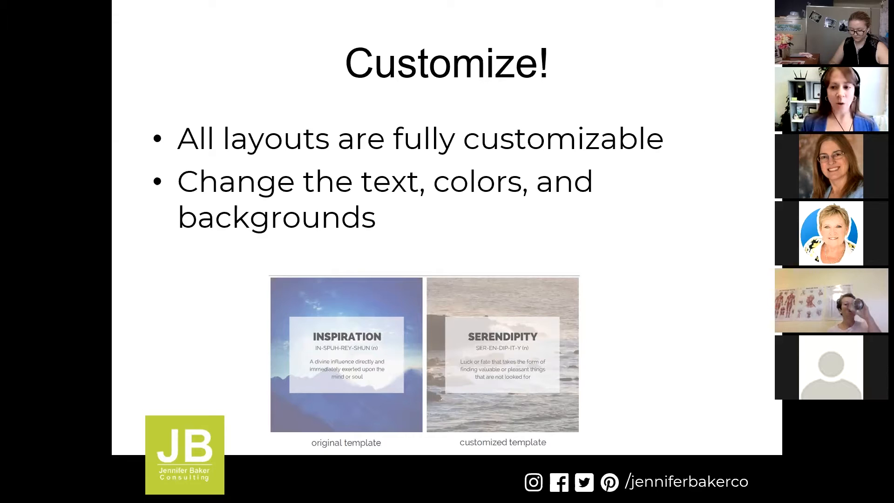
{"action": "key", "text": "Right"}
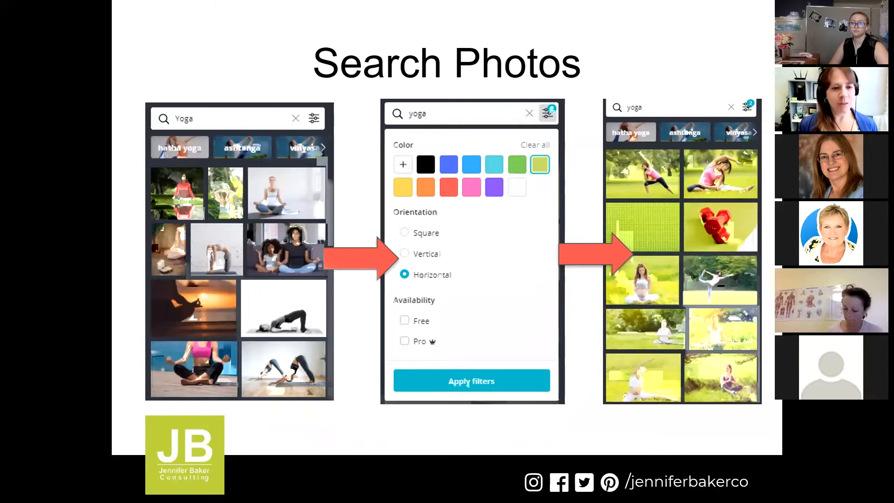
{"action": "key", "text": "Right"}
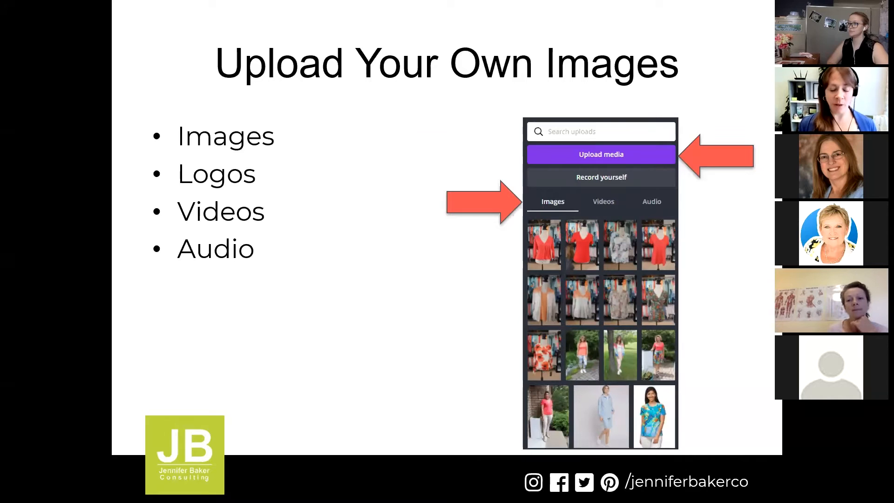
{"action": "key", "text": "Right"}
{"action": "key", "text": "Escape"}
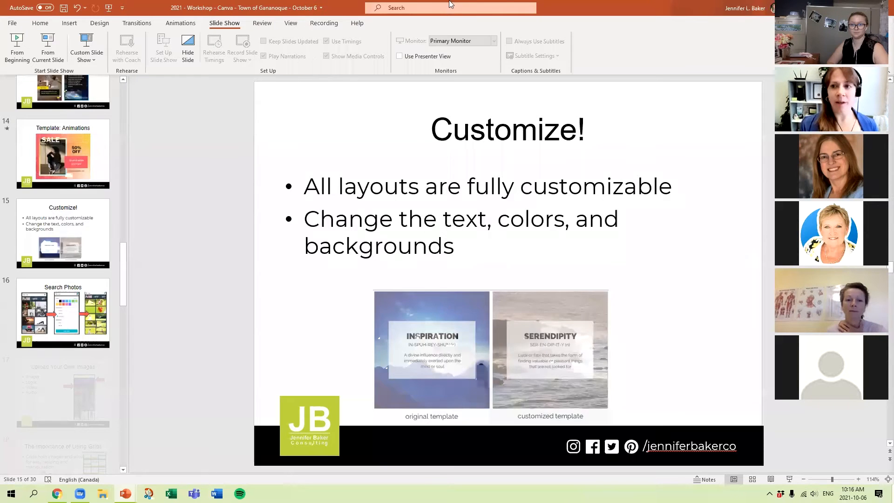
Switch back to the Facebook post in Canva and search the elements for physiotherapy.
{"action": "key", "text": "alt+Tab"}
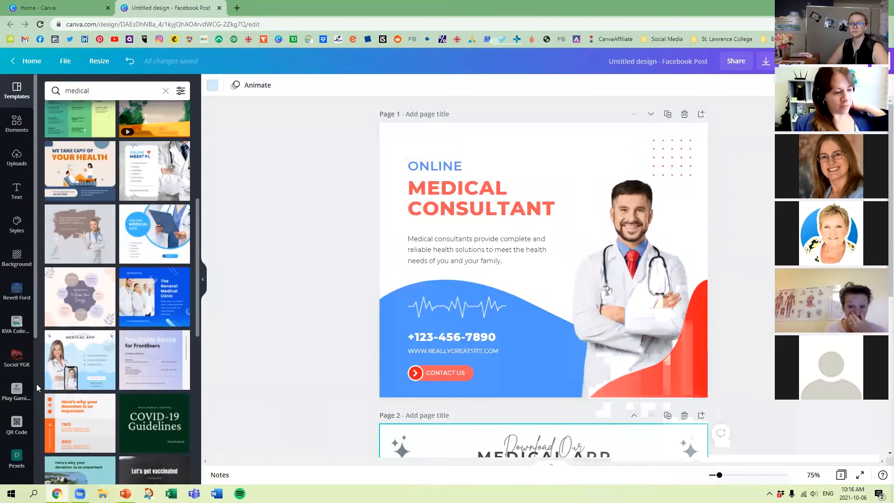
{"action": "left_click", "coordinate": [17, 126]}
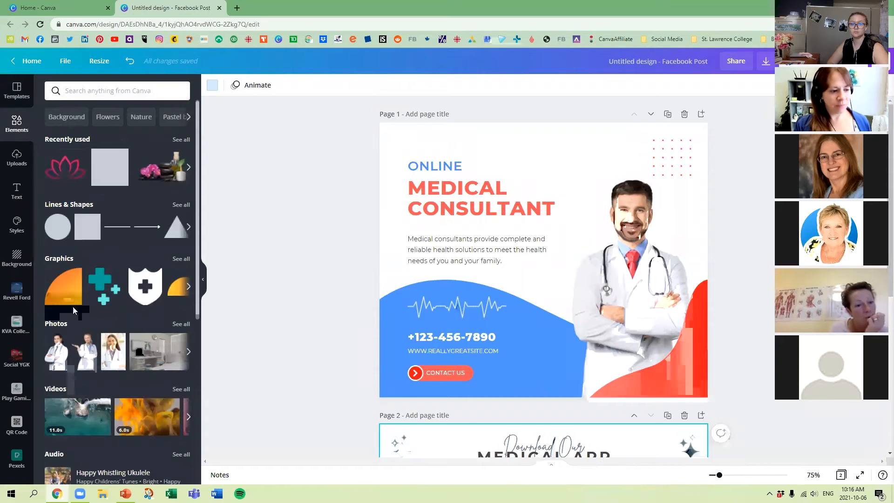
{"action": "left_click", "coordinate": [90, 92]}
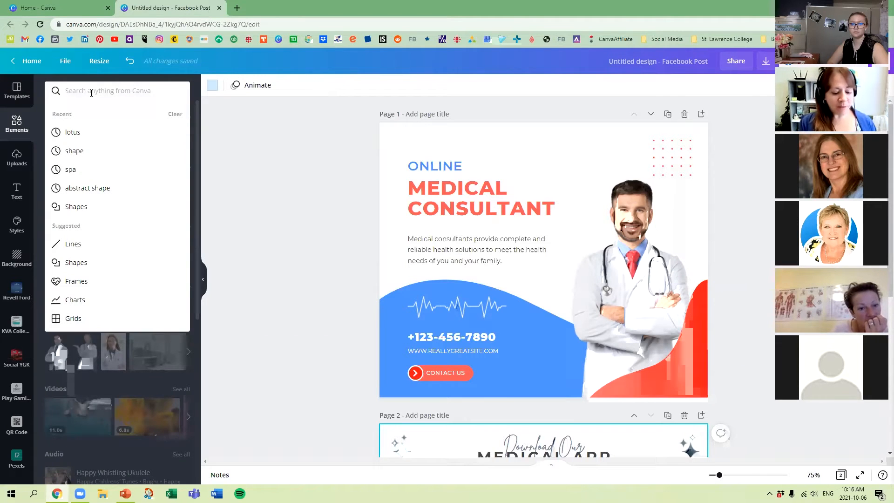
{"action": "type", "text": "ph"}
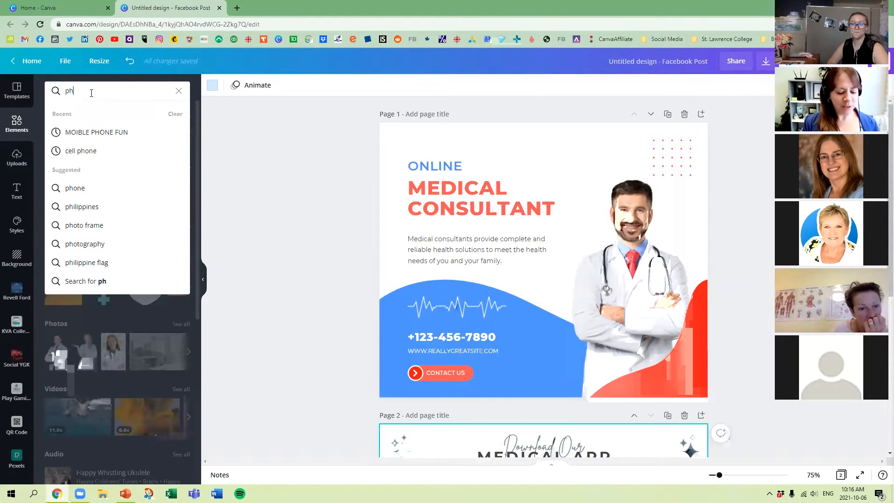
{"action": "type", "text": "ysio"}
{"action": "key", "text": "Down"}
{"action": "key", "text": "Down"}
{"action": "key", "text": "Down"}
{"action": "key", "text": "Up"}
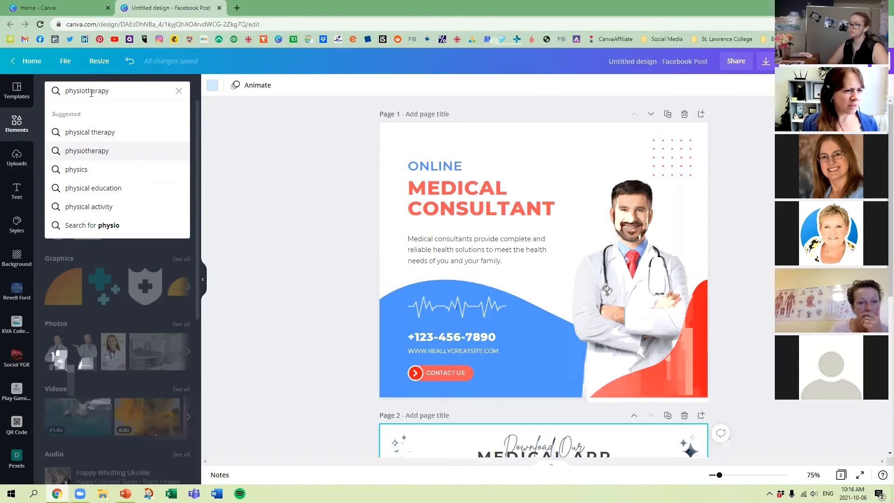
{"action": "key", "text": "Return"}
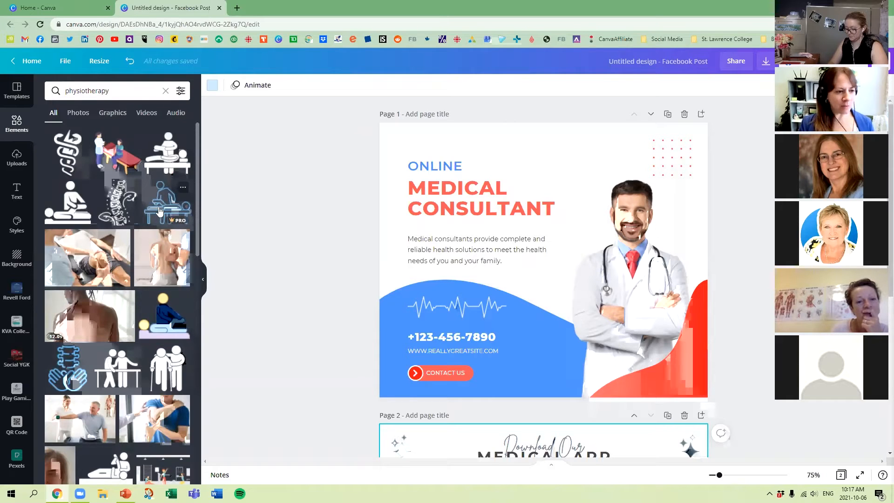
Look through the physiotherapy elements, select the doctor image on page 1, and narrow the results to photos.
{"action": "scroll", "coordinate": [161, 211], "scroll_direction": "down", "scroll_amount": 1}
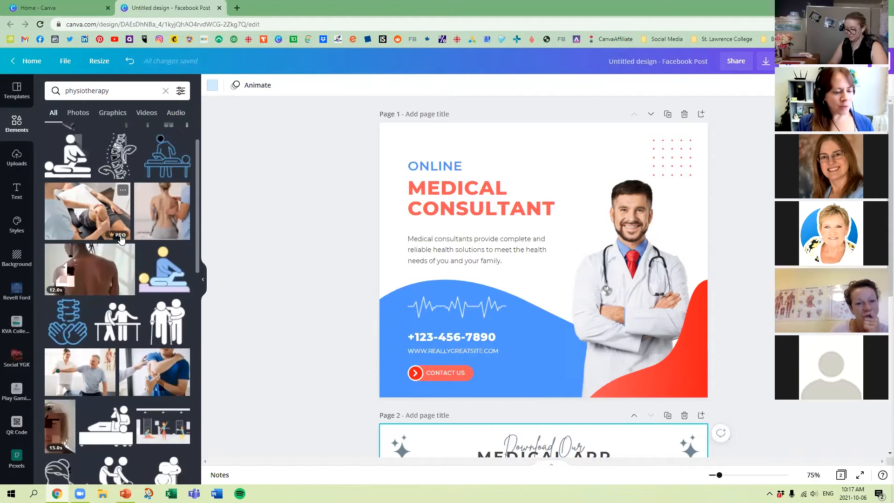
{"action": "scroll", "coordinate": [120, 239], "scroll_direction": "down", "scroll_amount": 1}
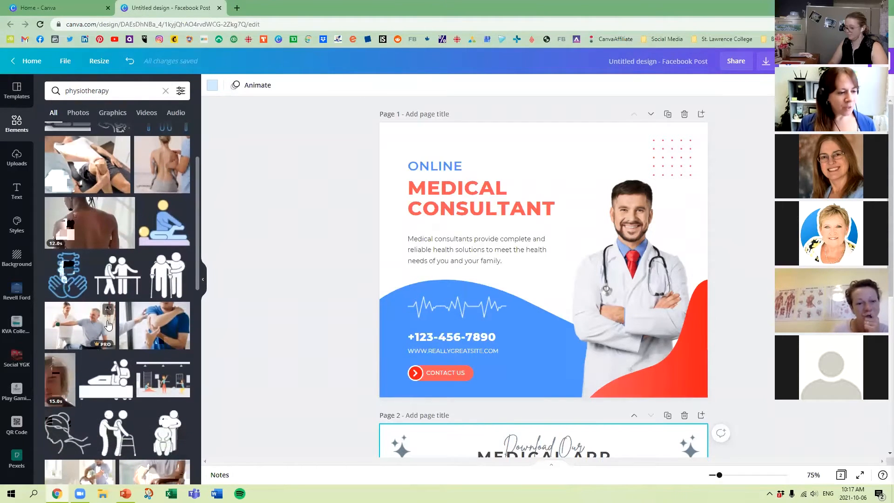
{"action": "scroll", "coordinate": [157, 325], "scroll_direction": "down", "scroll_amount": 5}
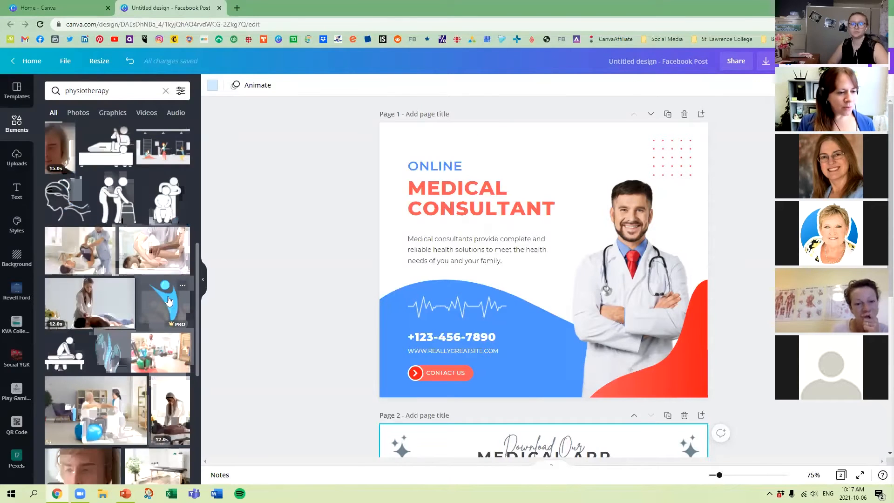
{"action": "scroll", "coordinate": [168, 307], "scroll_direction": "up", "scroll_amount": 2}
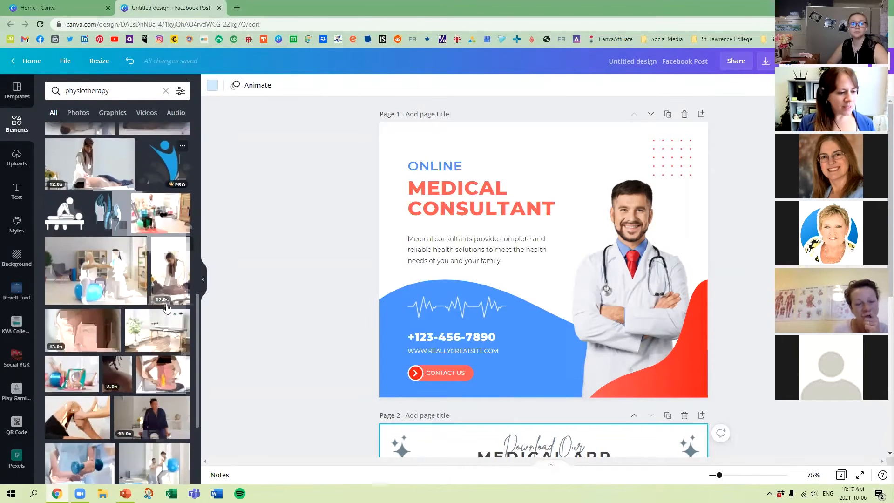
{"action": "scroll", "coordinate": [168, 308], "scroll_direction": "up", "scroll_amount": 5}
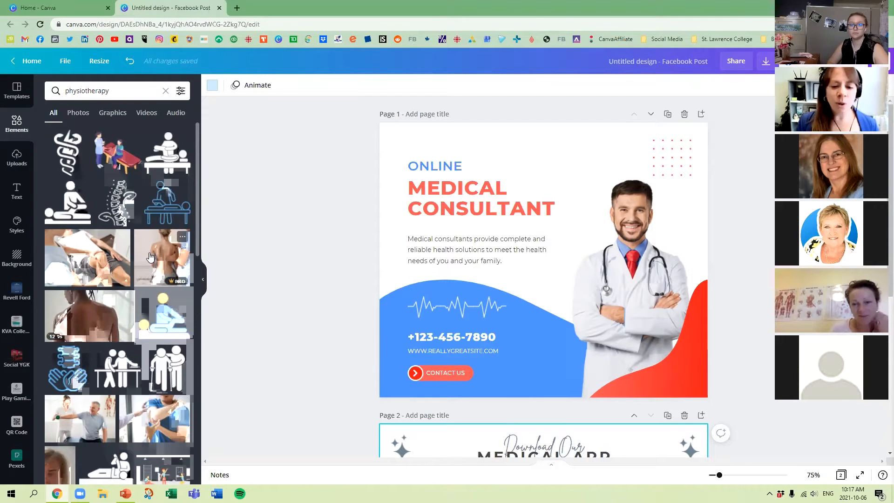
{"action": "left_click", "coordinate": [627, 229]}
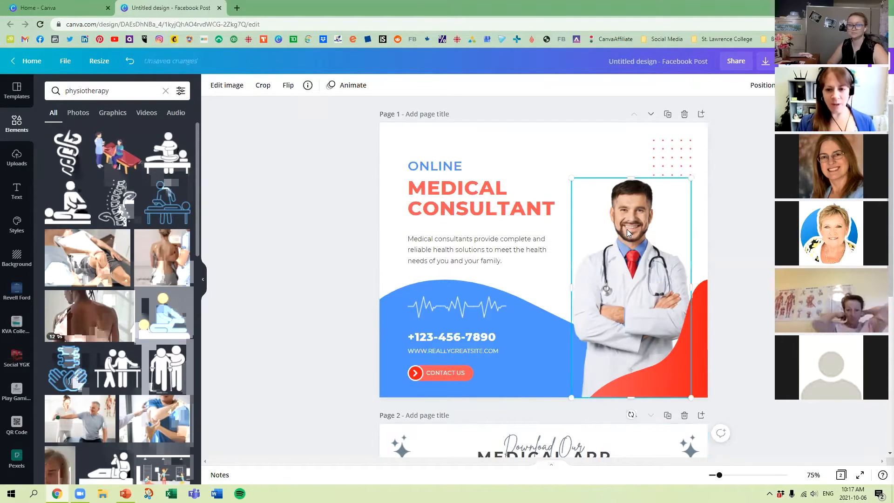
{"action": "left_click", "coordinate": [78, 113]}
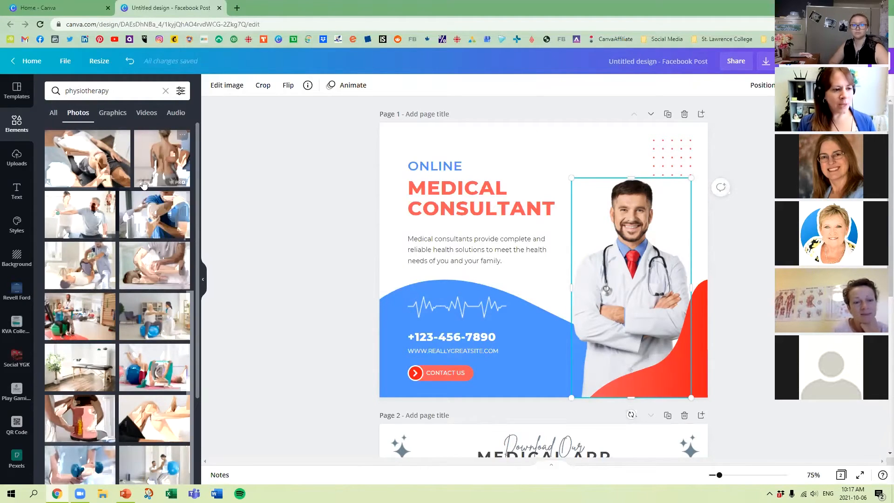
Add the physiotherapy photo of a patient lying down during leg treatment to page 1 and place it over the doctor.
{"action": "scroll", "coordinate": [157, 371], "scroll_direction": "down", "scroll_amount": 3}
{"action": "scroll", "coordinate": [158, 371], "scroll_direction": "down", "scroll_amount": 5}
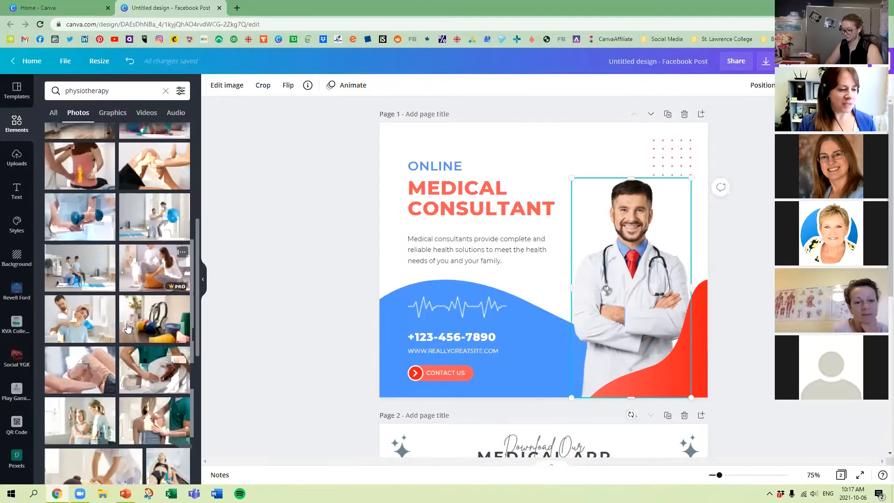
{"action": "scroll", "coordinate": [128, 328], "scroll_direction": "down", "scroll_amount": 2}
{"action": "left_click", "coordinate": [163, 435]}
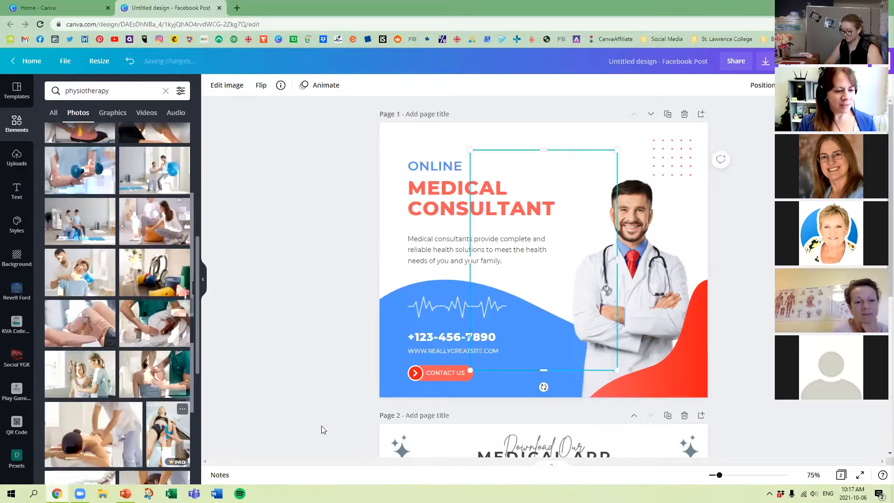
{"action": "left_click_drag", "start_coordinate": [596, 221], "coordinate": [668, 226]}
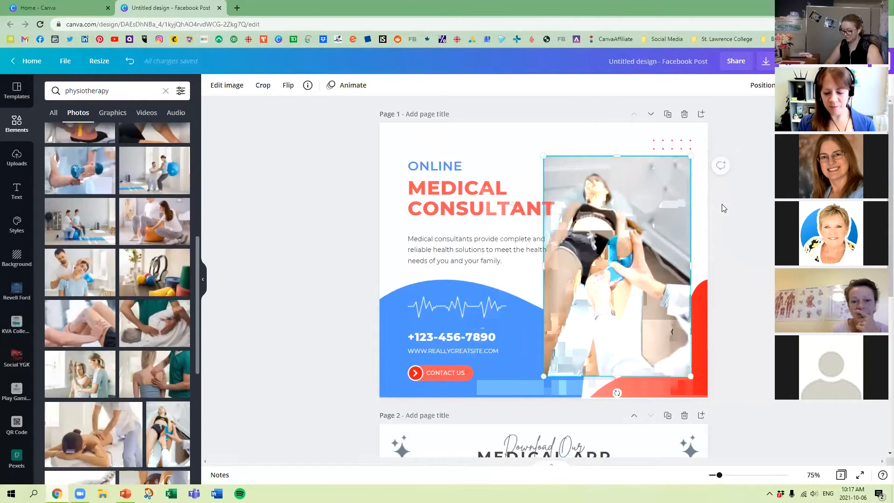
Delete the leg treatment photo from page 1 and rerun the physiotherapy photo search.
{"action": "key", "text": "Delete"}
{"action": "scroll", "coordinate": [155, 186], "scroll_direction": "up", "scroll_amount": 5}
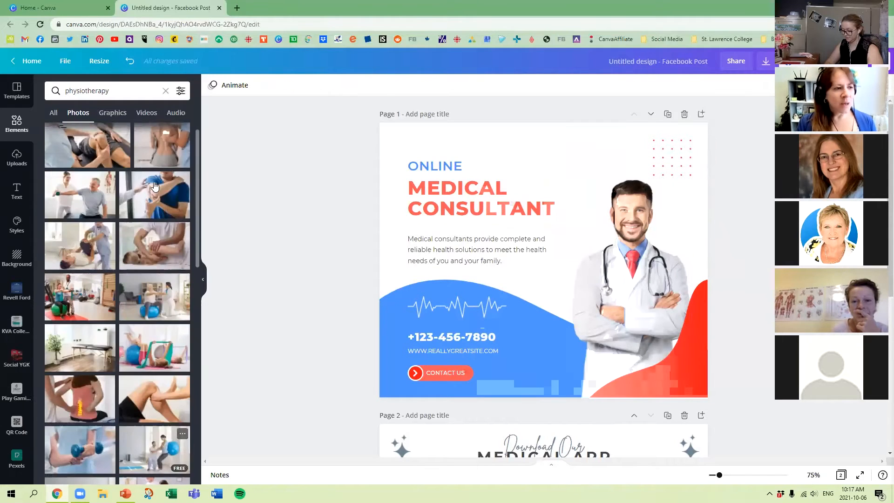
{"action": "scroll", "coordinate": [155, 187], "scroll_direction": "up", "scroll_amount": 1}
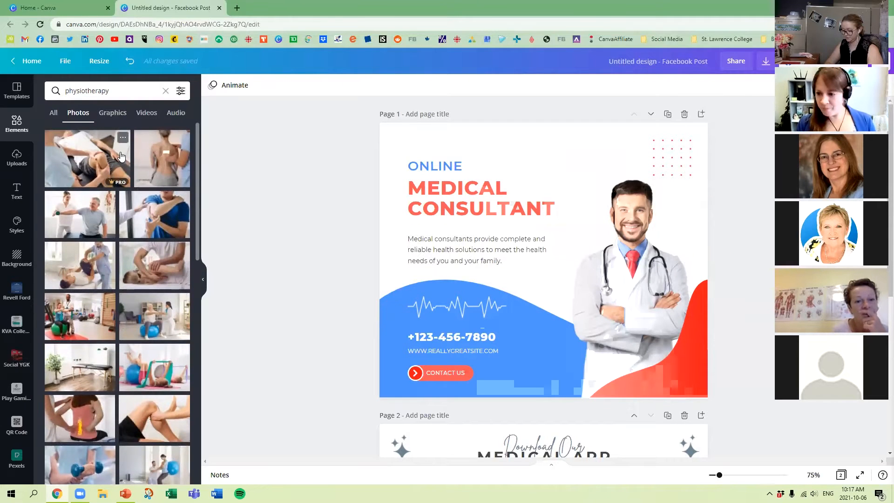
{"action": "left_click", "coordinate": [139, 87]}
{"action": "key", "text": "Return"}
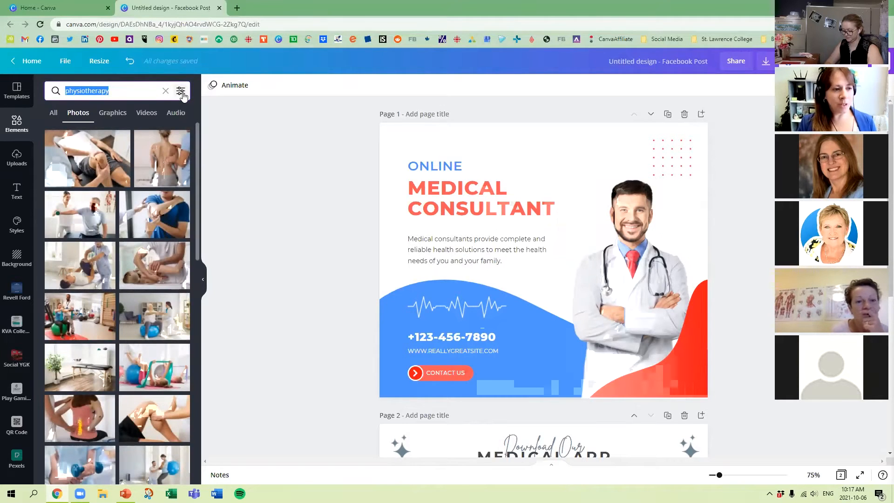
{"action": "left_click", "coordinate": [114, 87]}
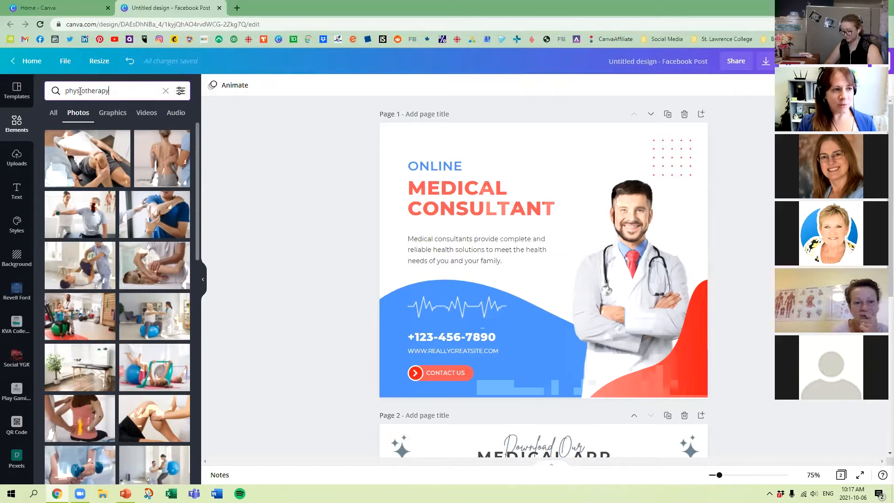
Filter the physiotherapy photos by light blue color, vertical orientation, and free price.
{"action": "left_click", "coordinate": [181, 92]}
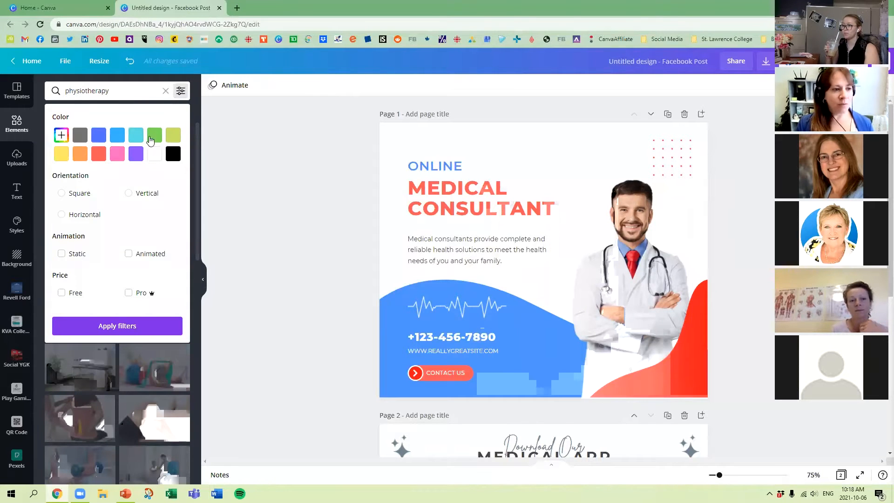
{"action": "left_click", "coordinate": [117, 136]}
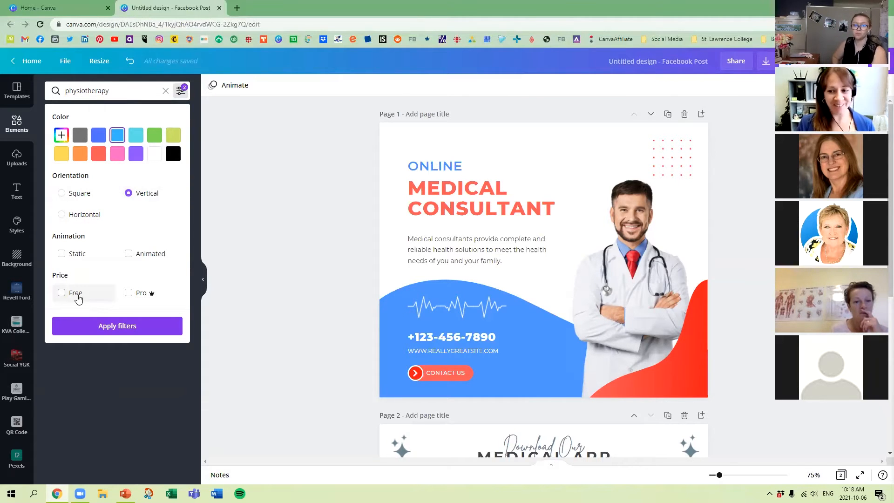
{"action": "left_click", "coordinate": [77, 297]}
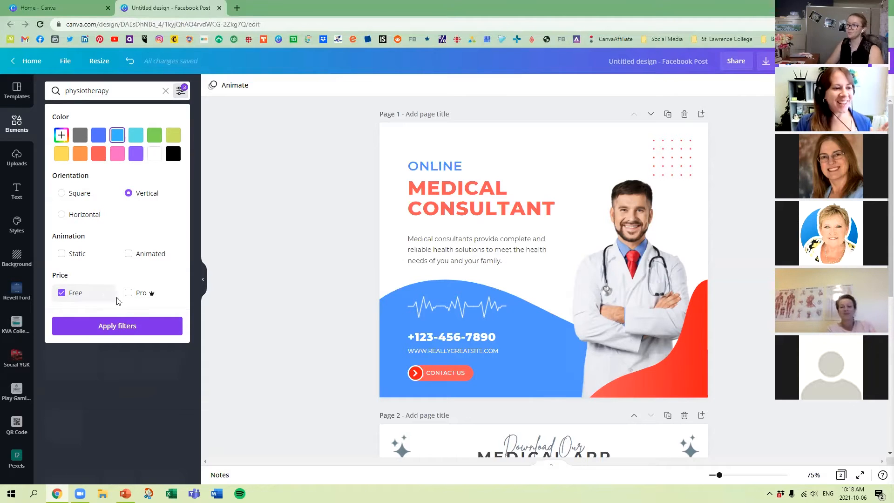
{"action": "left_click", "coordinate": [136, 326]}
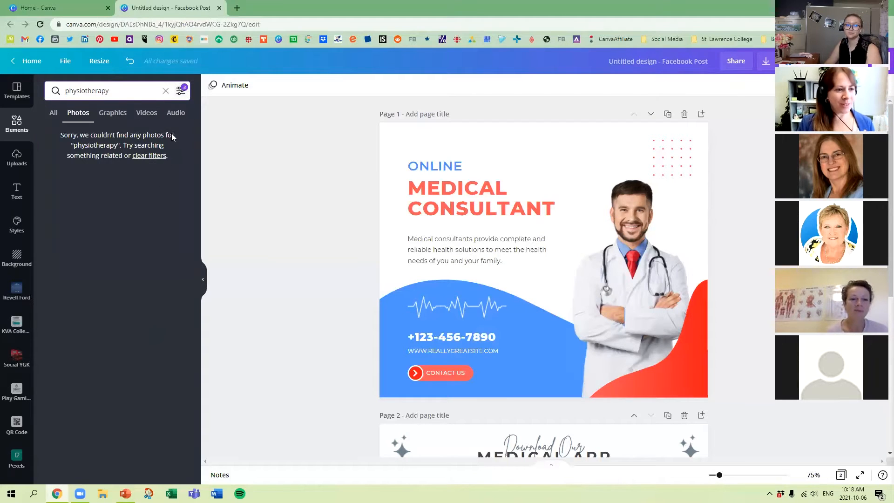
Clear all search filters and limit the physiotherapy photos to free ones only.
{"action": "left_click", "coordinate": [180, 91]}
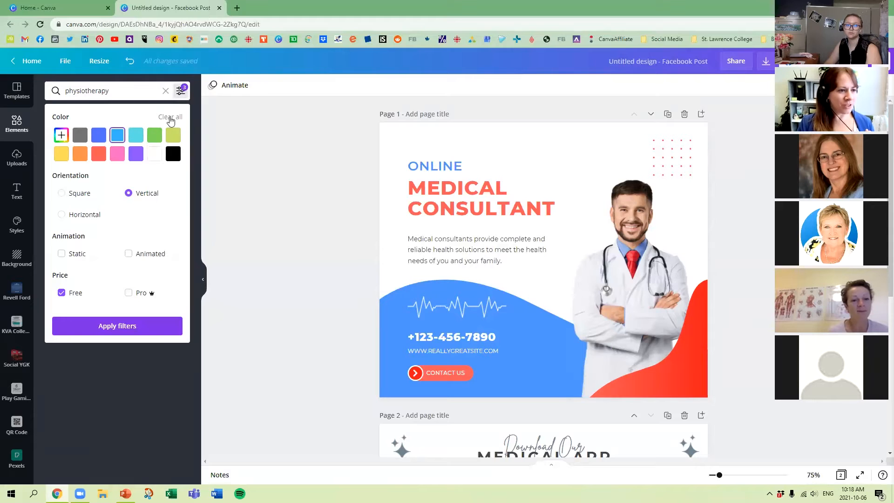
{"action": "left_click", "coordinate": [170, 117]}
{"action": "left_click", "coordinate": [62, 293]}
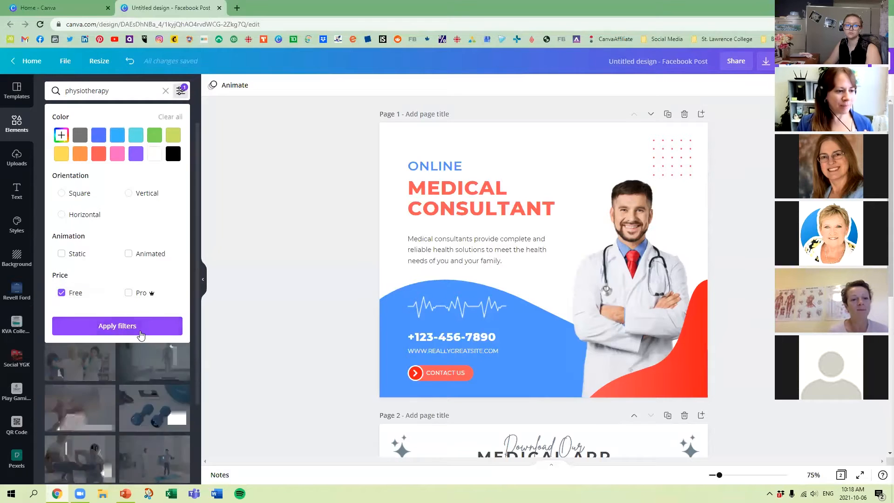
{"action": "left_click", "coordinate": [138, 327]}
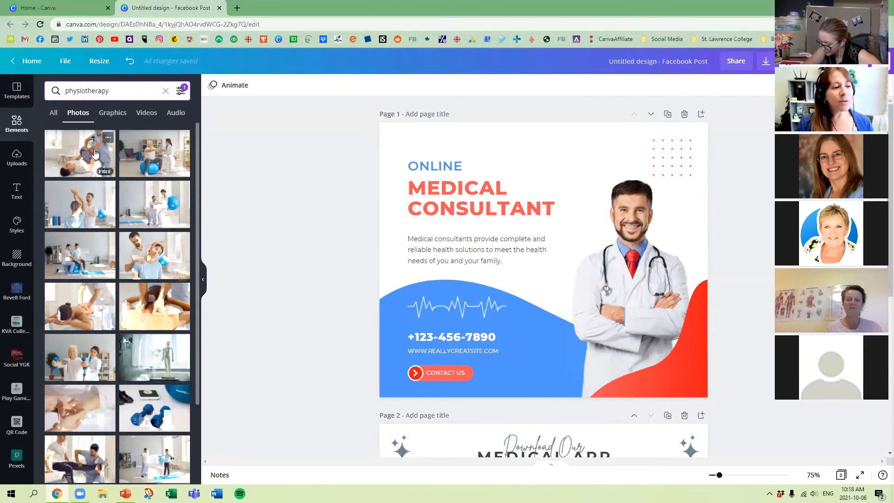
Browse the free physiotherapy photos, try the one of a therapist stretching a patient's raised arms on page 1, and delete it.
{"action": "scroll", "coordinate": [161, 419], "scroll_direction": "down", "scroll_amount": 2}
{"action": "scroll", "coordinate": [163, 431], "scroll_direction": "down", "scroll_amount": 10}
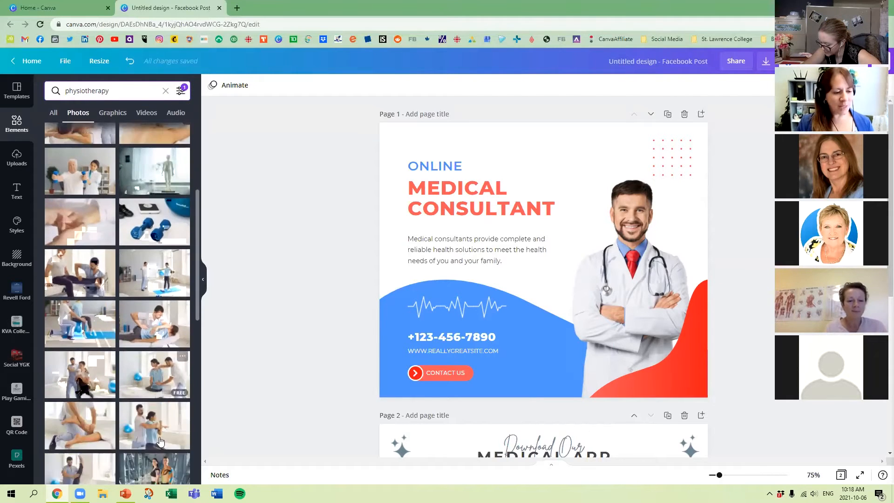
{"action": "scroll", "coordinate": [160, 377], "scroll_direction": "down", "scroll_amount": 10}
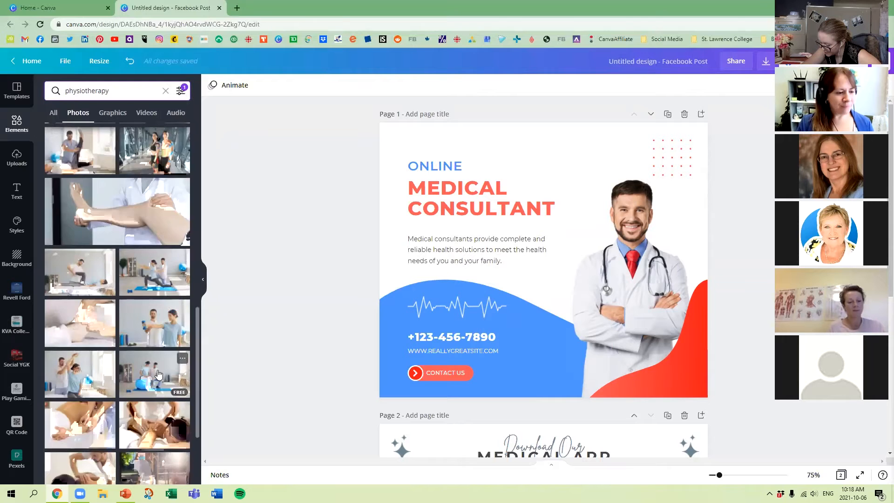
{"action": "scroll", "coordinate": [159, 358], "scroll_direction": "up", "scroll_amount": 3}
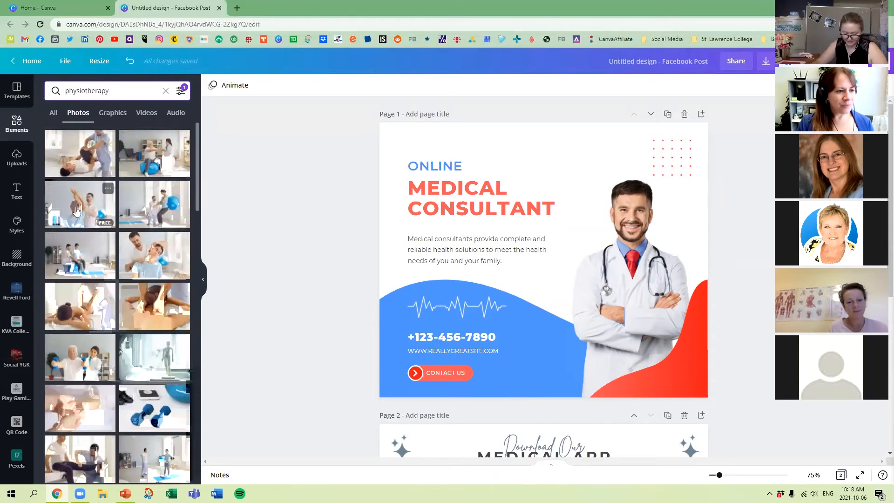
{"action": "left_click", "coordinate": [79, 204]}
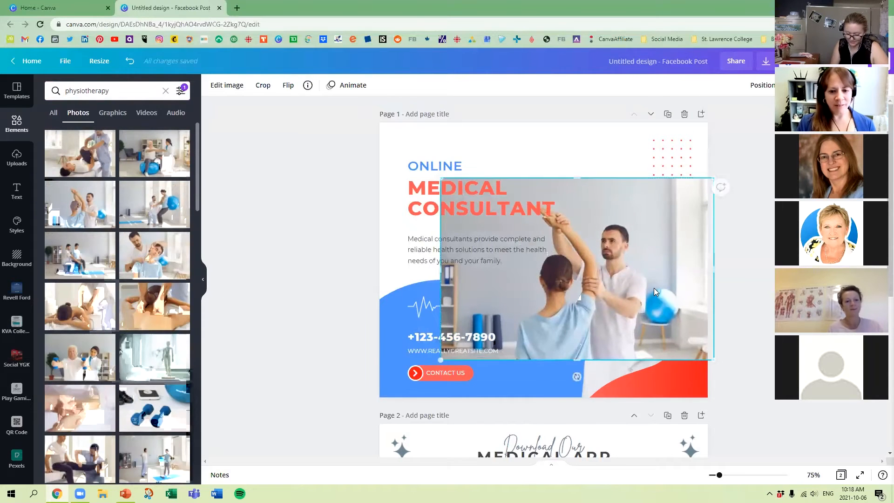
{"action": "key", "text": "Delete"}
Delete the large image of the female doctor beside the phone on page 2.
{"action": "scroll", "coordinate": [652, 274], "scroll_direction": "down", "scroll_amount": 3}
{"action": "scroll", "coordinate": [650, 275], "scroll_direction": "down", "scroll_amount": 3}
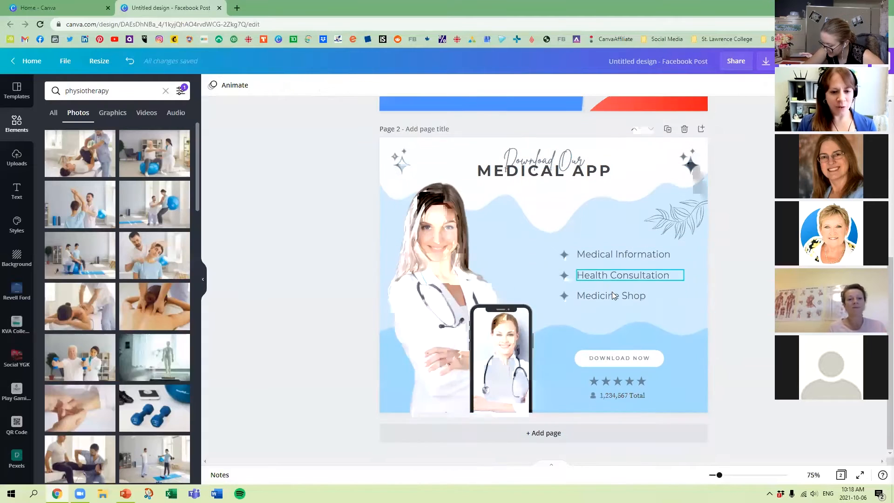
{"action": "left_click", "coordinate": [443, 298]}
{"action": "key", "text": "Delete"}
{"action": "scroll", "coordinate": [512, 326], "scroll_direction": "up", "scroll_amount": 6}
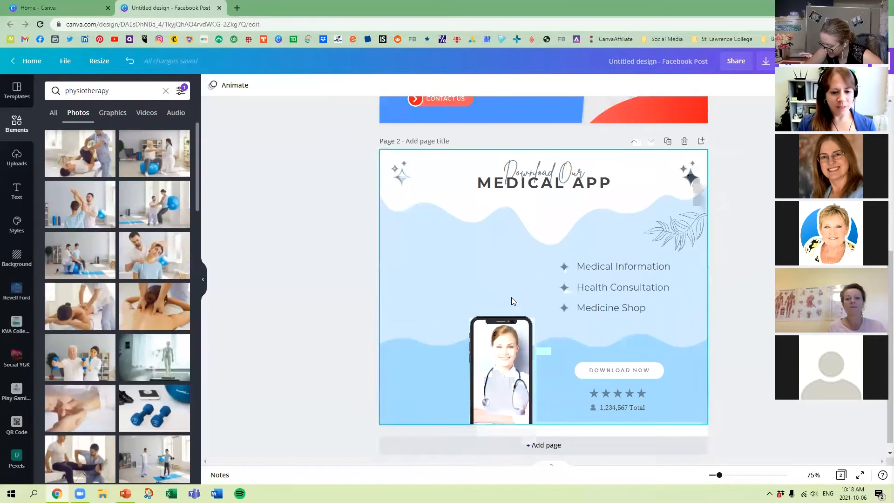
Search the elements for doctor and narrow the results to photos.
{"action": "left_click", "coordinate": [112, 91]}
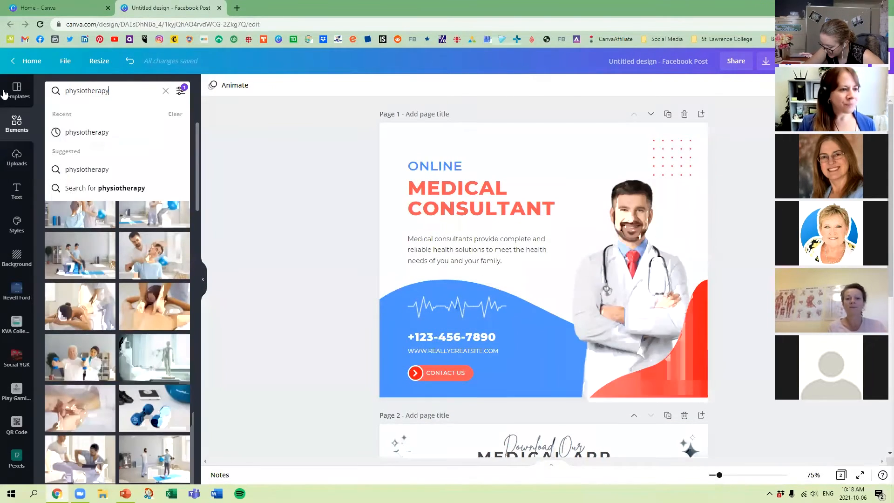
{"action": "key", "text": "ctrl+a"}
{"action": "type", "text": "doctor"}
{"action": "key", "text": "Return"}
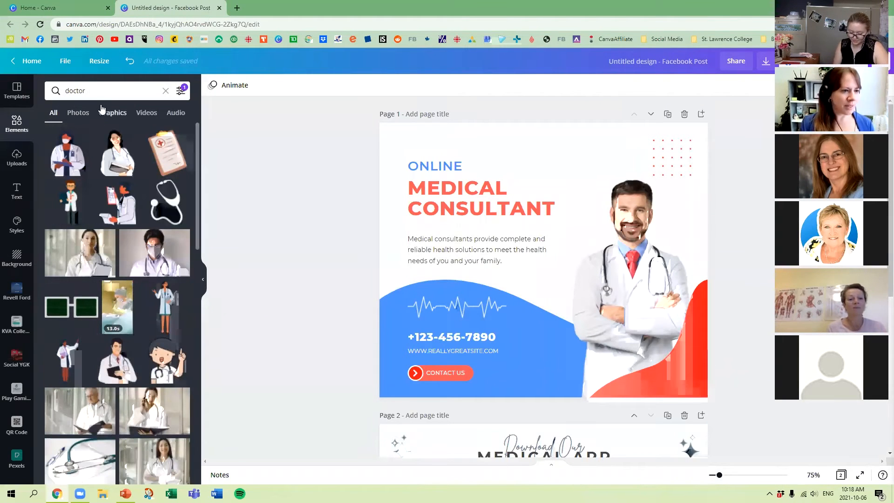
{"action": "left_click", "coordinate": [78, 113]}
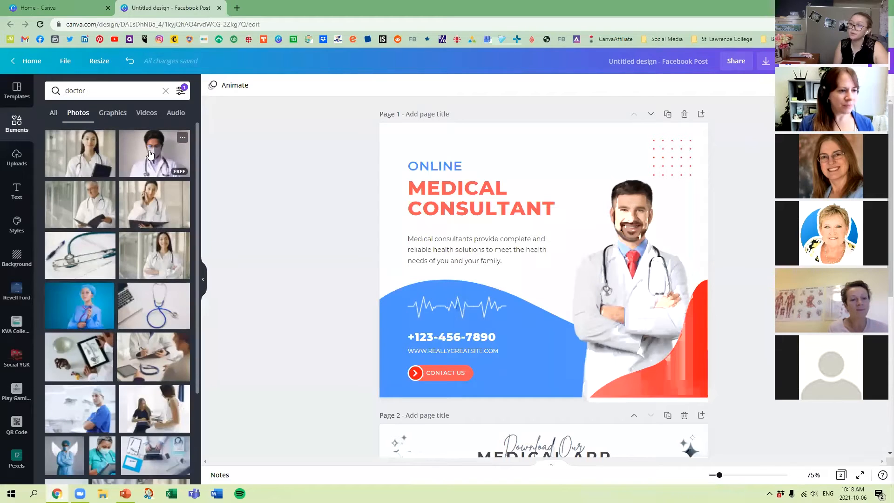
Replace the male doctor on page 1 with the photo of a female doctor holding a dark folder, enlarged along the page's lower edge.
{"action": "left_click_drag", "start_coordinate": [80, 156], "coordinate": [580, 358]}
{"action": "left_click", "coordinate": [627, 210]}
{"action": "key", "text": "Delete"}
{"action": "left_click_drag", "start_coordinate": [580, 306], "coordinate": [604, 277]}
{"action": "left_click_drag", "start_coordinate": [435, 216], "coordinate": [401, 189]}
{"action": "left_click_drag", "start_coordinate": [637, 266], "coordinate": [646, 265]}
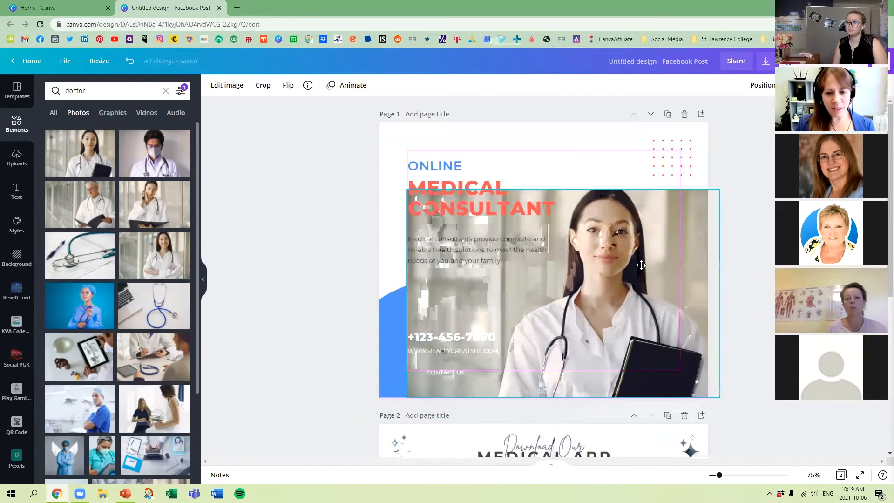
{"action": "left_click", "coordinate": [741, 248]}
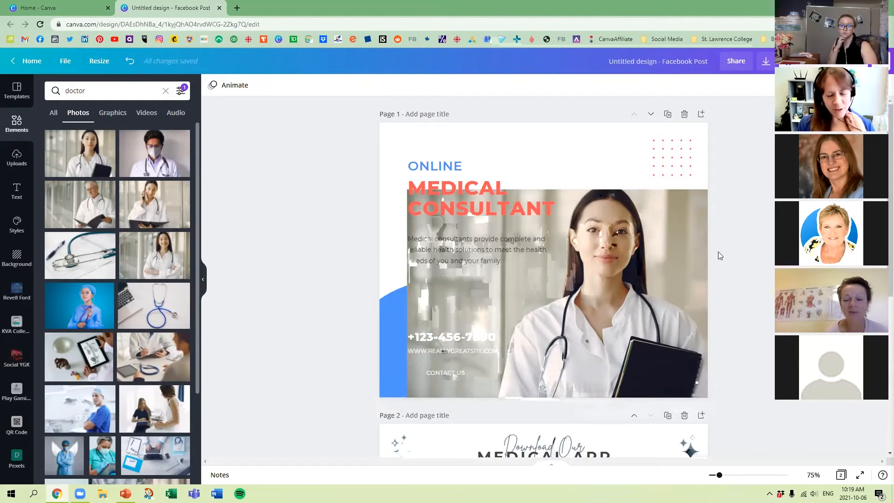
Remove the background from the female doctor photo on page 1 with Background Remover and apply it.
{"action": "left_click", "coordinate": [659, 265]}
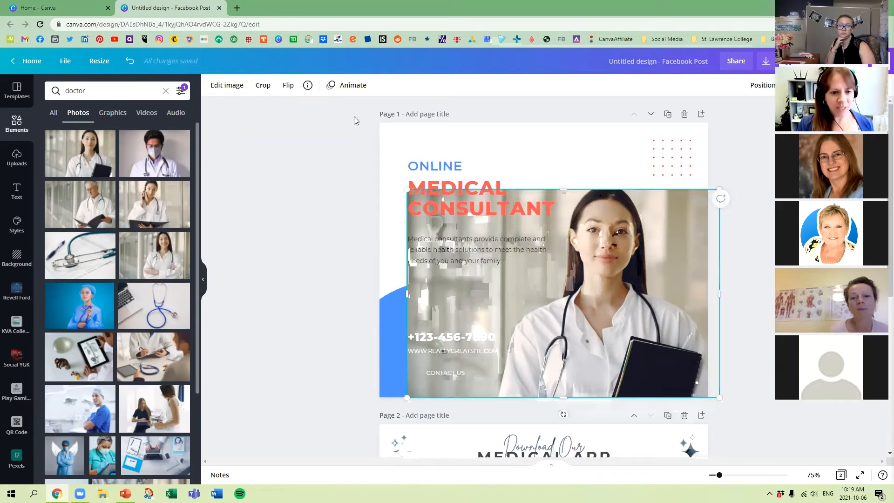
{"action": "left_click", "coordinate": [235, 87]}
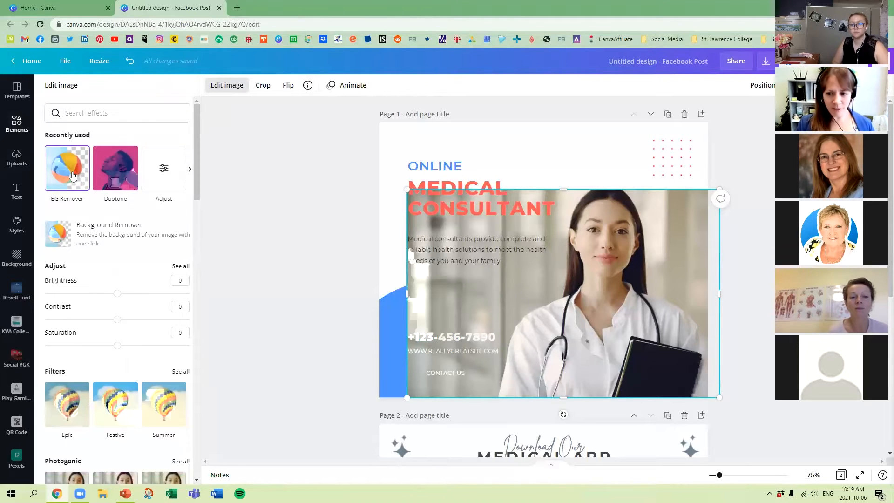
{"action": "left_click", "coordinate": [72, 171]}
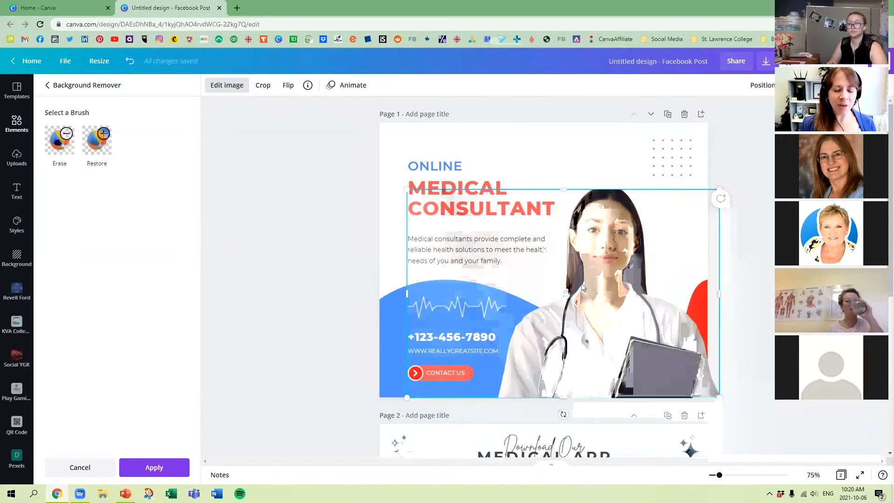
{"action": "left_click", "coordinate": [157, 469]}
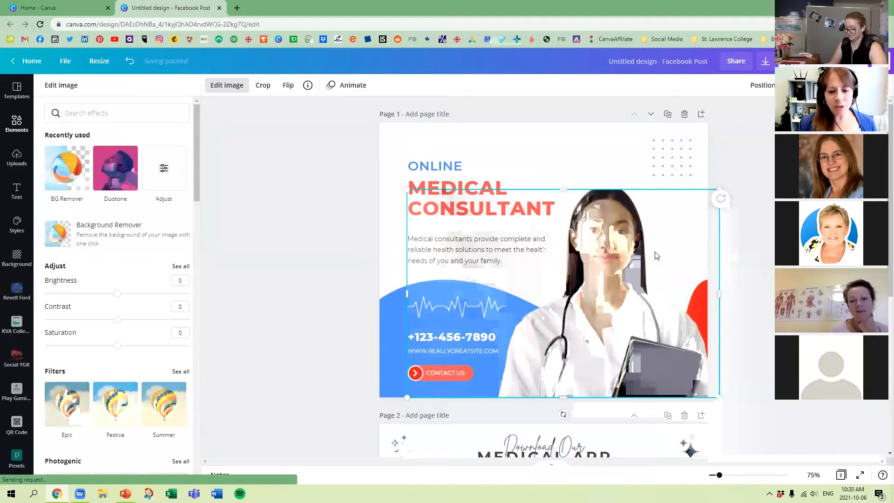
Send the female doctor cutout to the back, behind the blue and red shapes on page 1.
{"action": "right_click", "coordinate": [622, 219]}
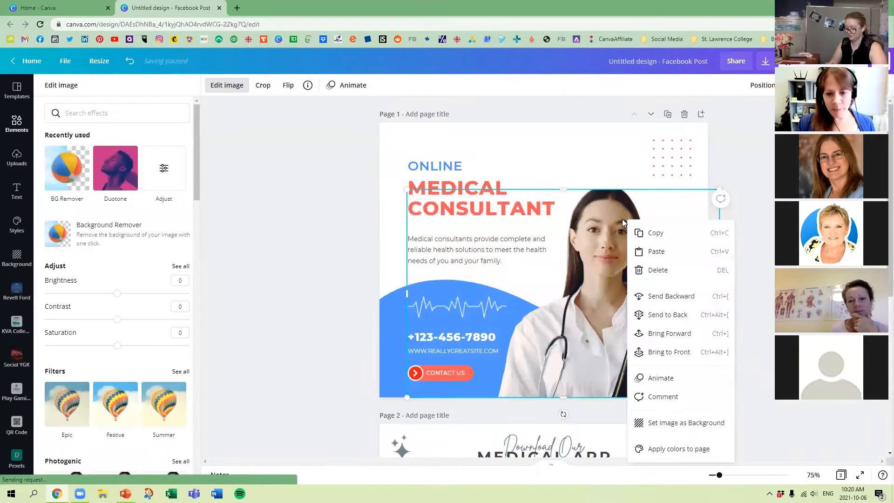
{"action": "left_click", "coordinate": [664, 296]}
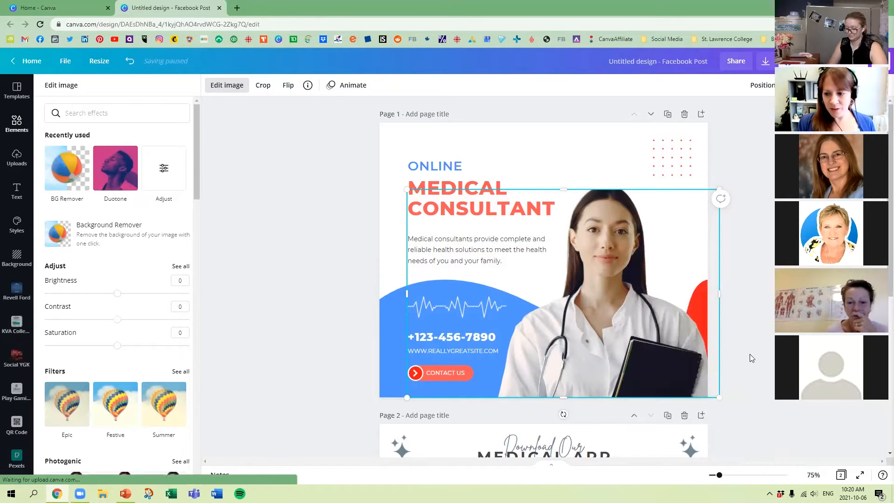
{"action": "right_click", "coordinate": [612, 216]}
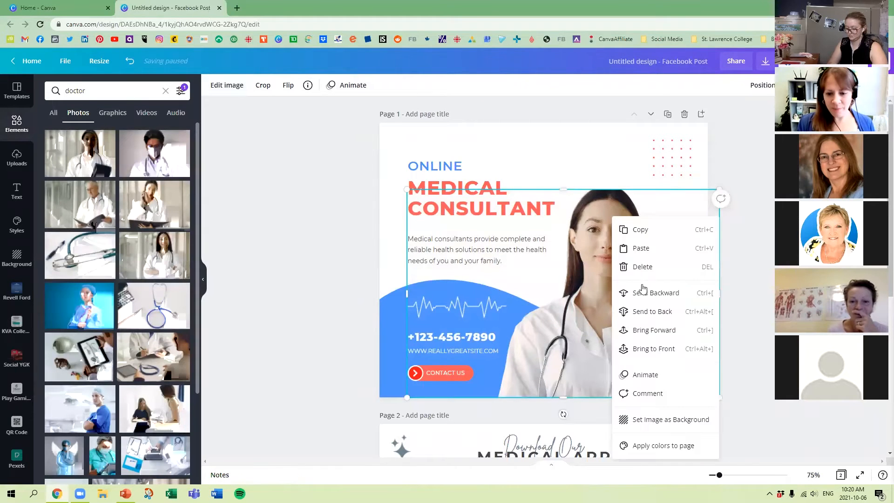
{"action": "left_click", "coordinate": [645, 291]}
{"action": "right_click", "coordinate": [645, 291]}
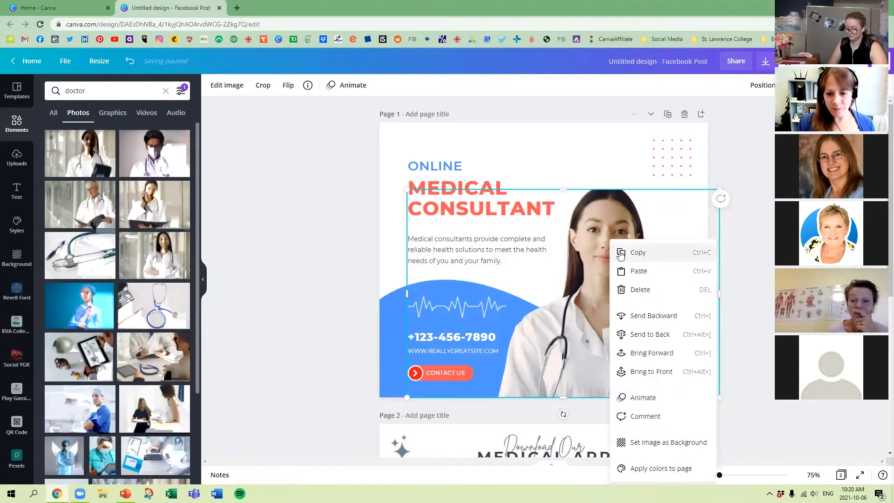
{"action": "left_click", "coordinate": [650, 336]}
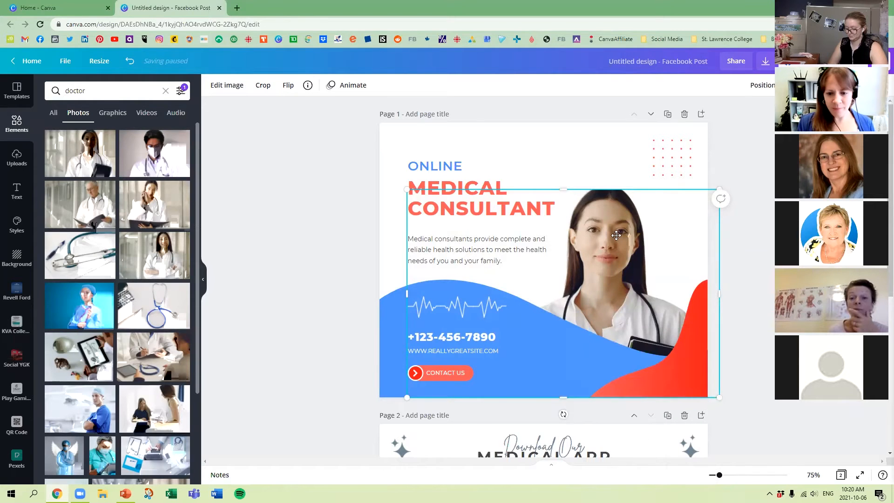
Move the doctor cutout slightly up and to the right, and crop its empty left side and its right side to the page edge.
{"action": "left_click_drag", "start_coordinate": [616, 236], "coordinate": [624, 214]}
{"action": "left_click", "coordinate": [790, 449]}
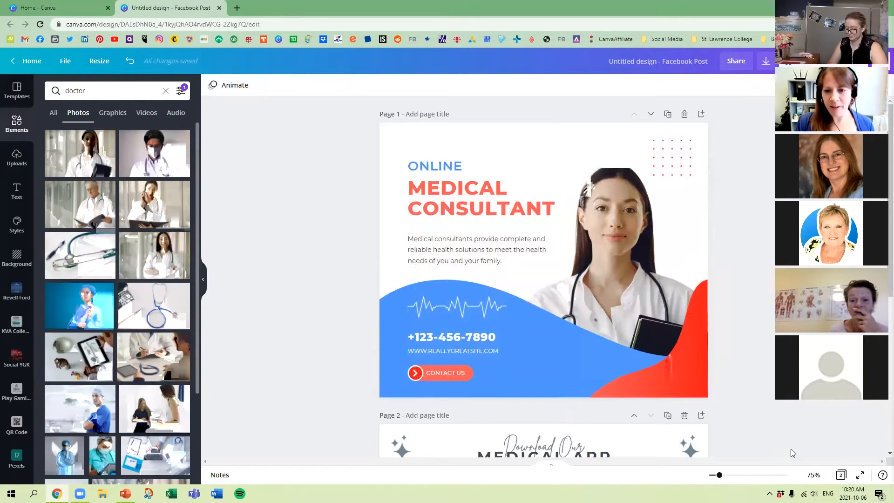
{"action": "left_click", "coordinate": [615, 198]}
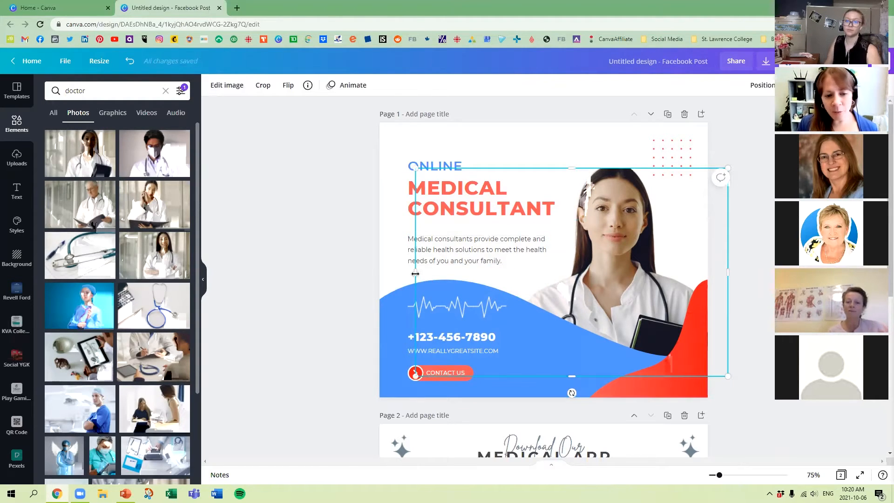
{"action": "left_click_drag", "start_coordinate": [421, 269], "coordinate": [498, 273]}
{"action": "left_click_drag", "start_coordinate": [728, 273], "coordinate": [709, 277]}
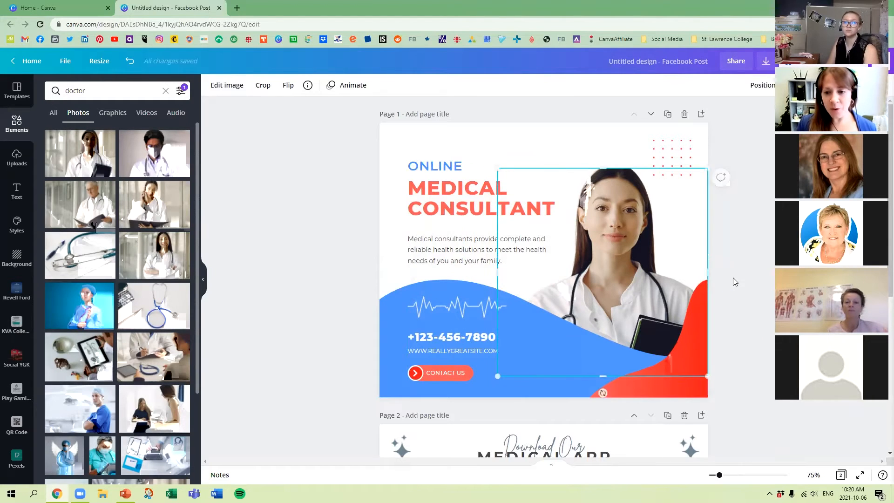
{"action": "left_click", "coordinate": [728, 293]}
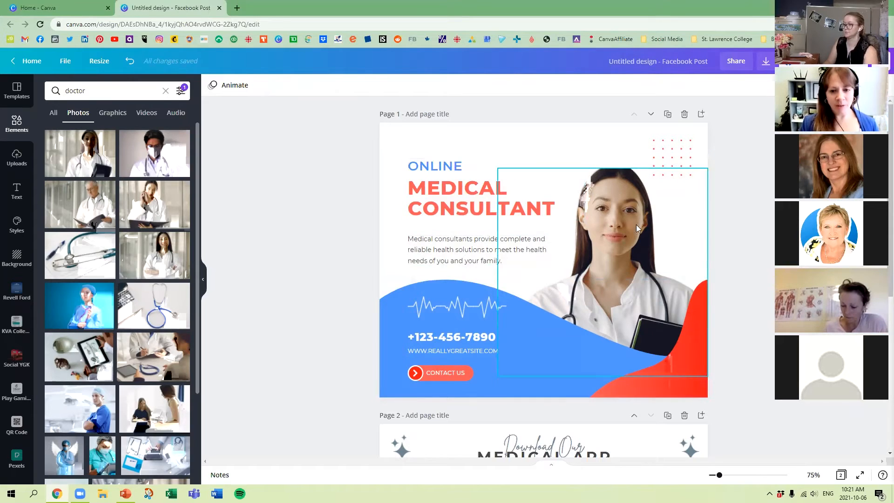
Go to page 2 and show all content types for the "doctor" element search.
{"action": "scroll", "coordinate": [337, 248], "scroll_direction": "down", "scroll_amount": 5}
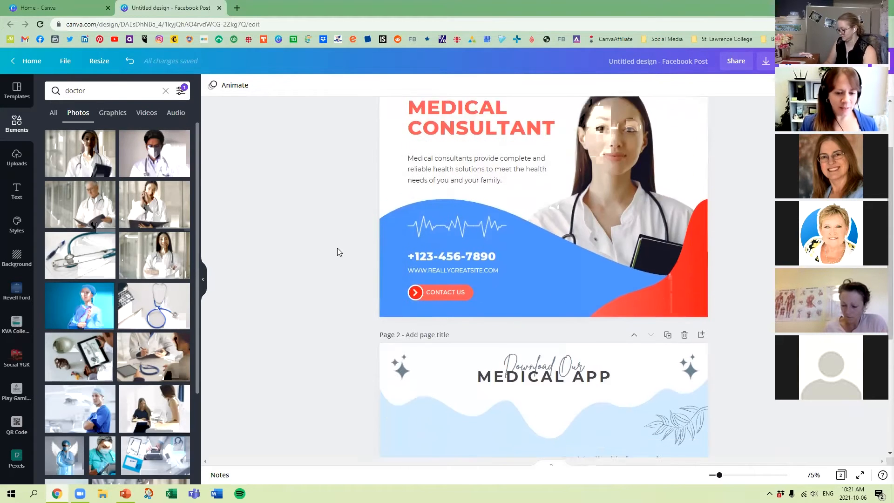
{"action": "scroll", "coordinate": [338, 240], "scroll_direction": "down", "scroll_amount": 2}
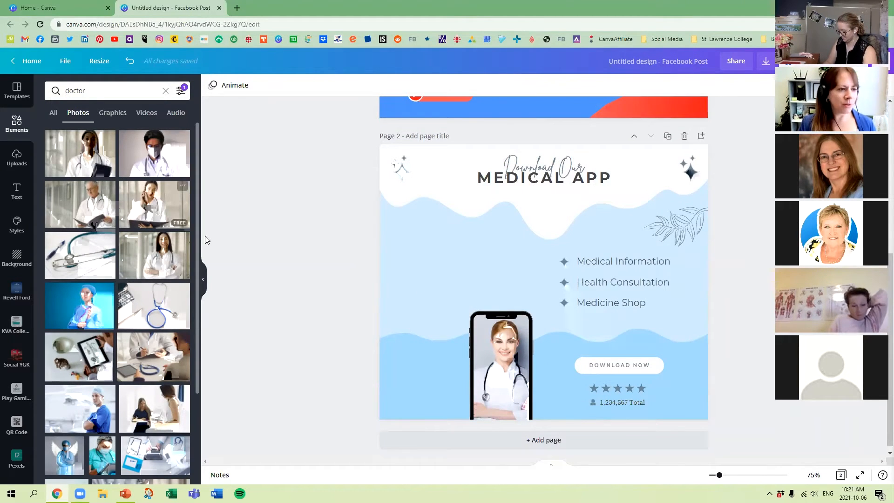
{"action": "left_click", "coordinate": [81, 92]}
{"action": "left_click", "coordinate": [190, 90]}
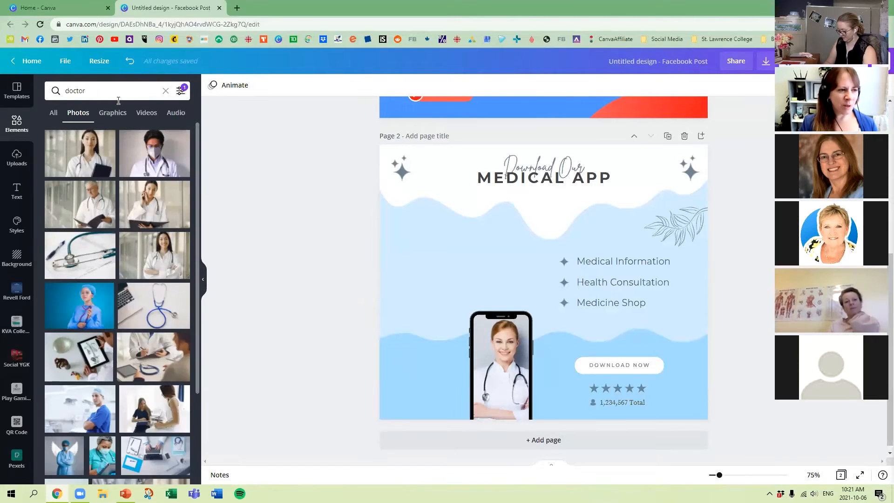
{"action": "left_click", "coordinate": [53, 114]}
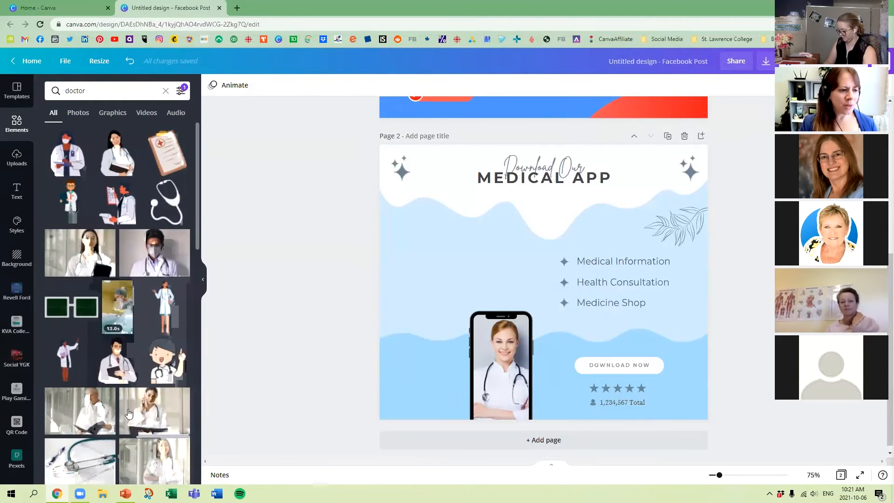
Add the Pixabay app and search its free images for "massage".
{"action": "scroll", "coordinate": [18, 373], "scroll_direction": "down", "scroll_amount": 5}
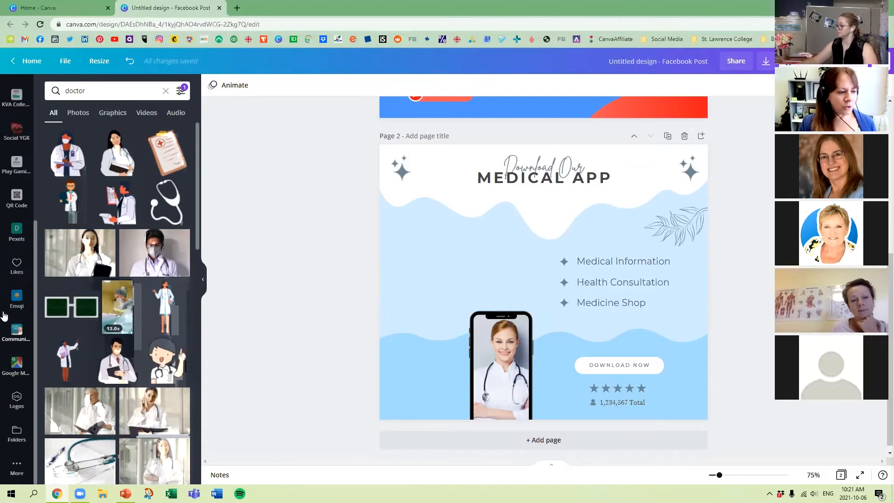
{"action": "left_click", "coordinate": [16, 467]}
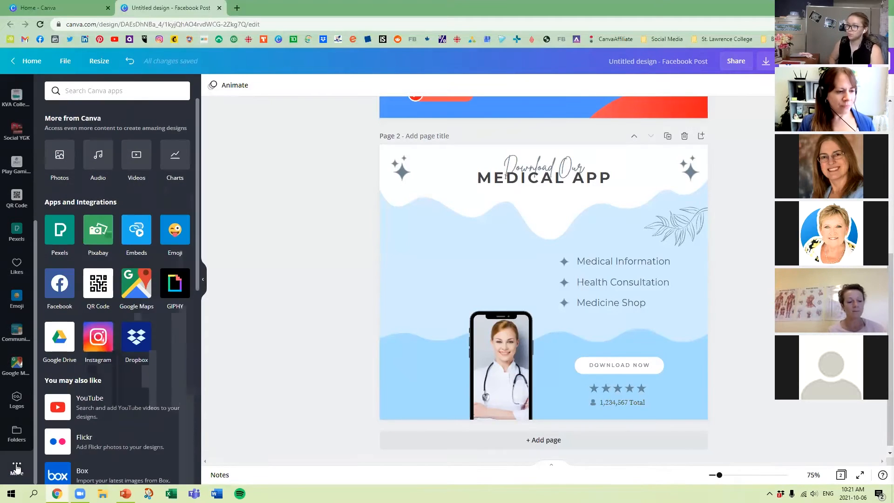
{"action": "left_click", "coordinate": [98, 230]}
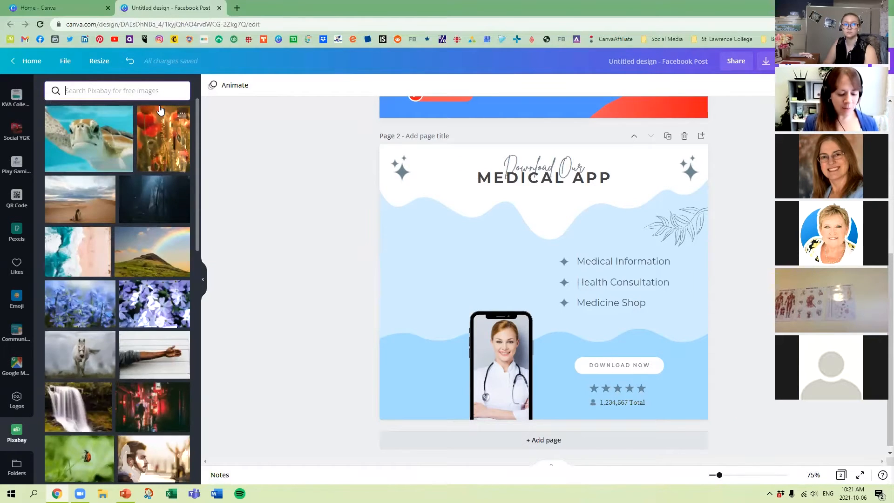
{"action": "type", "text": "doctor"}
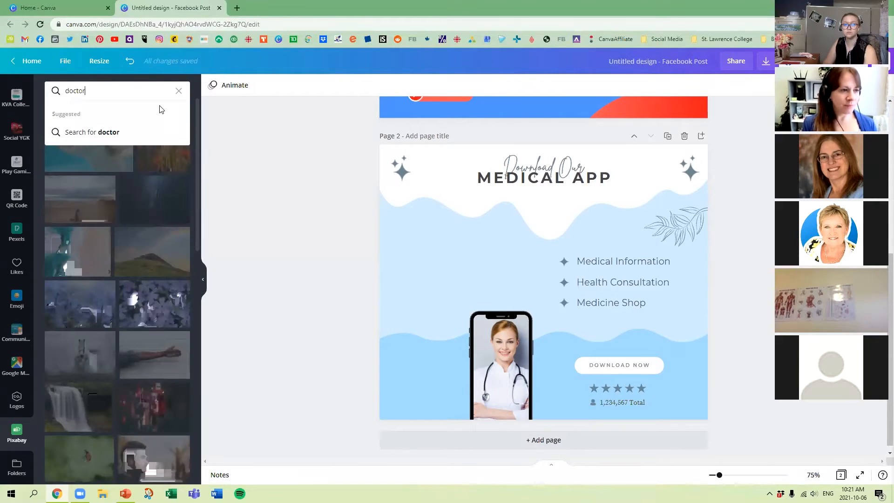
{"action": "key", "text": "BackSpace"}
{"action": "key", "text": "BackSpace"}
{"action": "key", "text": "BackSpace"}
{"action": "type", "text": "massage"}
{"action": "key", "text": "Return"}
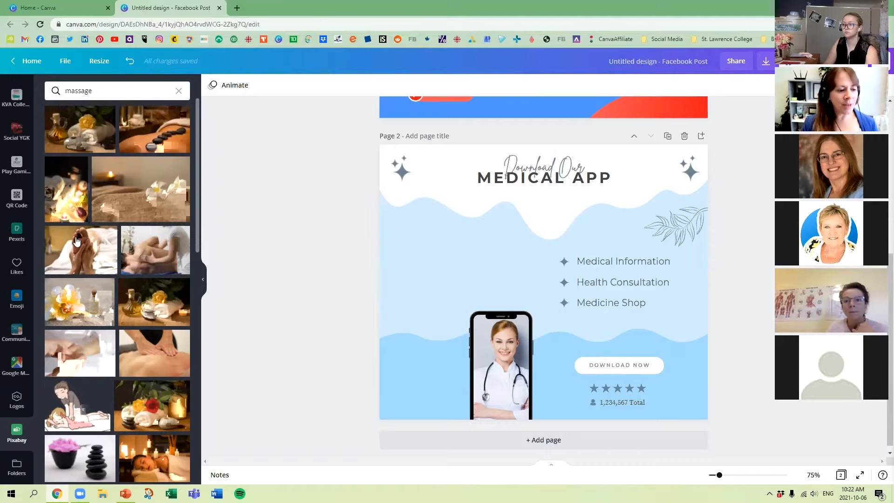
Place the Pixabay photo of hands giving a massage into the phone frame on page 2 and adjust its position inside the frame.
{"action": "scroll", "coordinate": [145, 386], "scroll_direction": "down", "scroll_amount": 3}
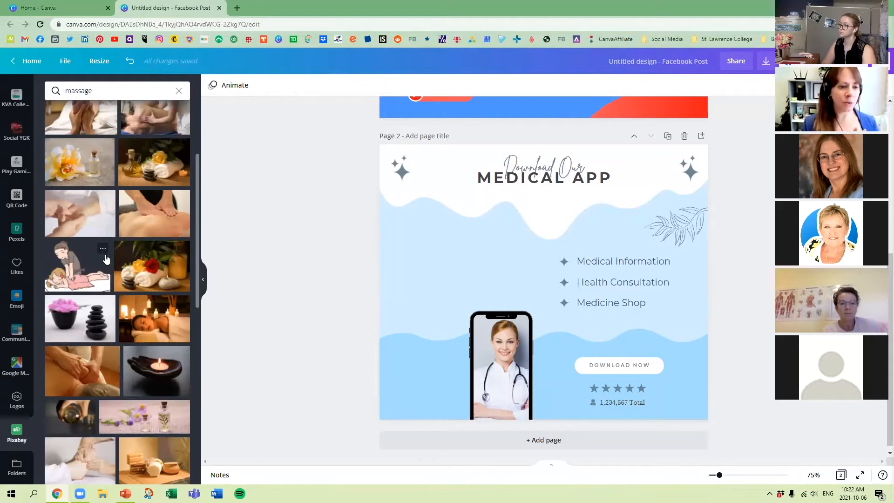
{"action": "scroll", "coordinate": [105, 300], "scroll_direction": "down", "scroll_amount": 3}
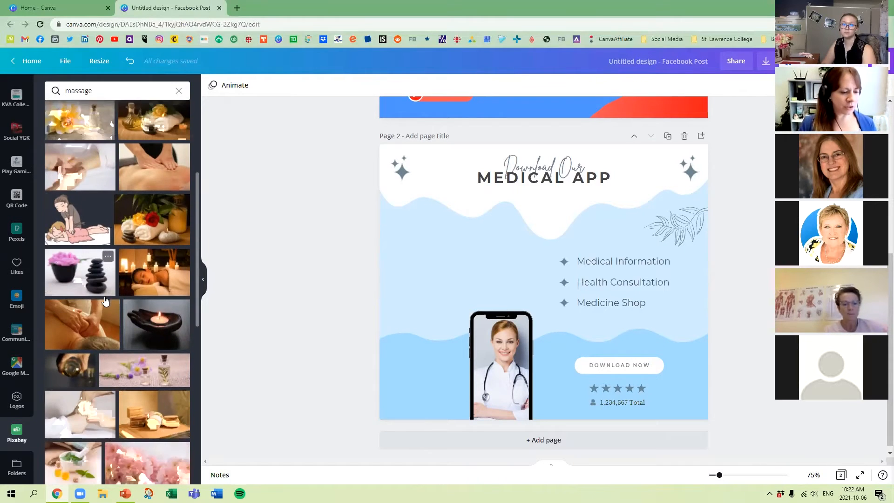
{"action": "scroll", "coordinate": [105, 301], "scroll_direction": "down", "scroll_amount": 5}
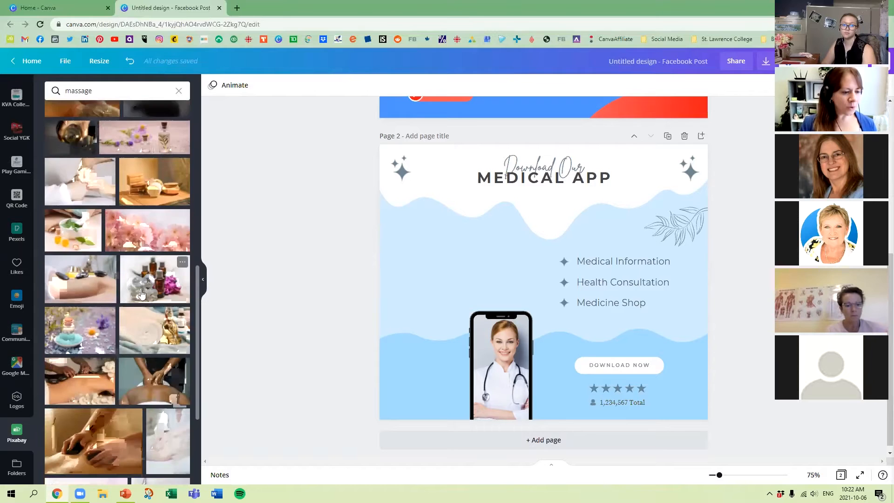
{"action": "scroll", "coordinate": [167, 313], "scroll_direction": "down", "scroll_amount": 2}
{"action": "left_click", "coordinate": [69, 390]}
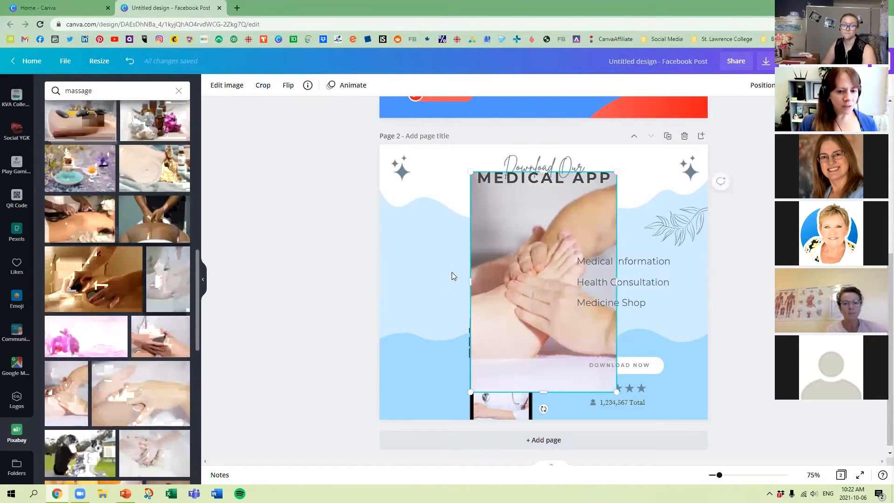
{"action": "left_click_drag", "start_coordinate": [517, 251], "coordinate": [498, 352]}
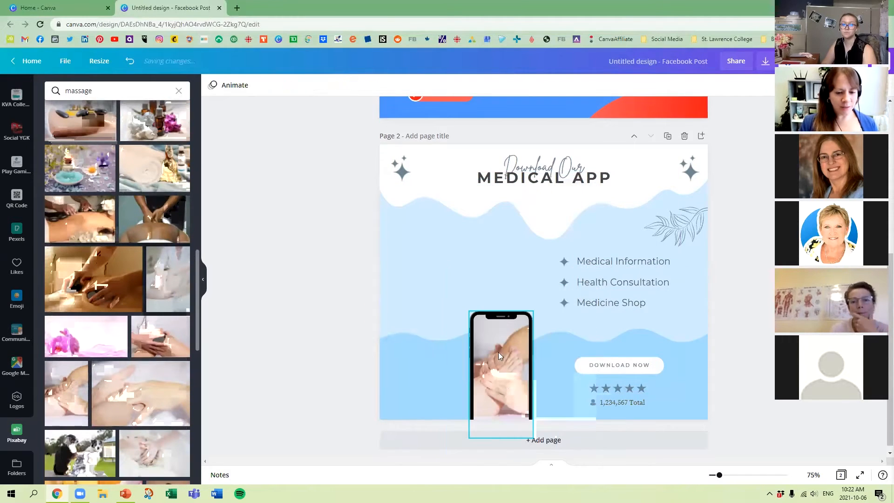
{"action": "double_click", "coordinate": [505, 380]}
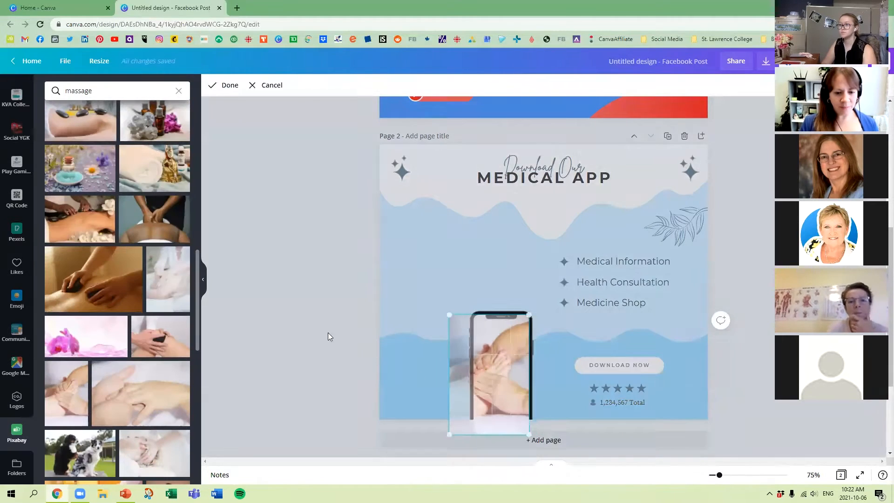
{"action": "left_click", "coordinate": [255, 314]}
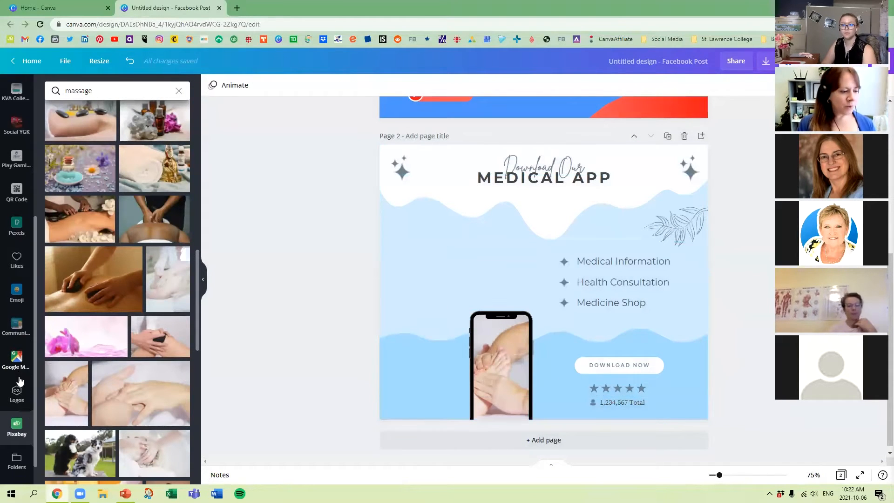
Return to the medical templates and add a blank page after page 2.
{"action": "scroll", "coordinate": [17, 380], "scroll_direction": "down", "scroll_amount": 1}
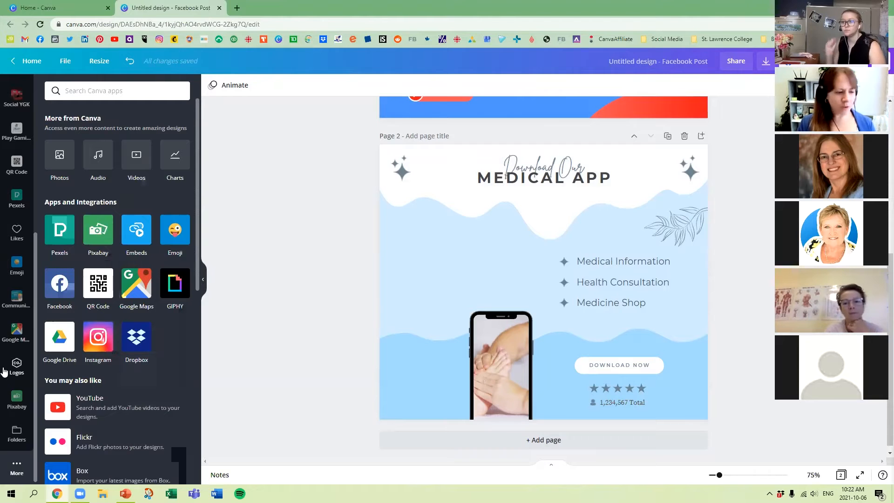
{"action": "scroll", "coordinate": [35, 409], "scroll_direction": "up", "scroll_amount": 5}
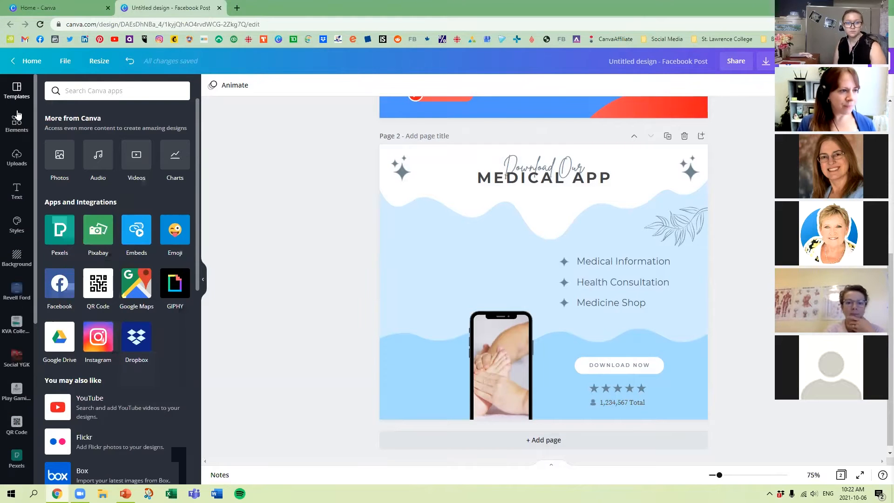
{"action": "left_click", "coordinate": [21, 92]}
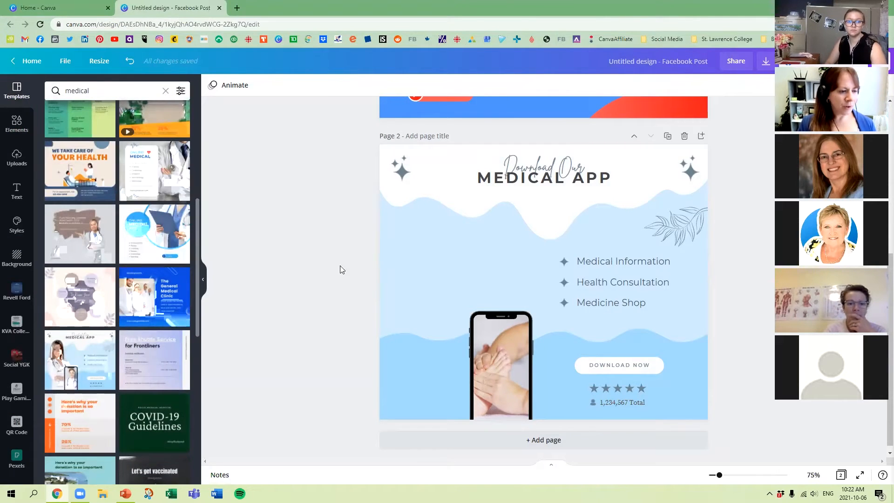
{"action": "scroll", "coordinate": [460, 247], "scroll_direction": "up", "scroll_amount": 6}
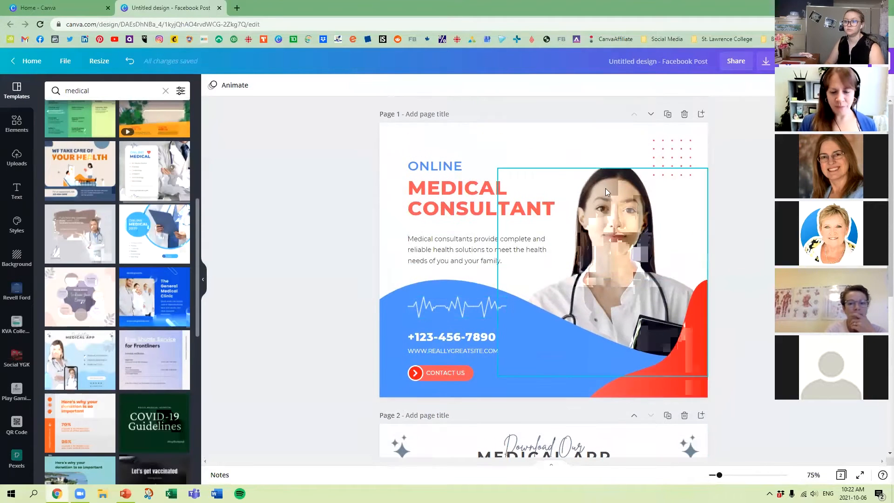
{"action": "scroll", "coordinate": [763, 336], "scroll_direction": "down", "scroll_amount": 6}
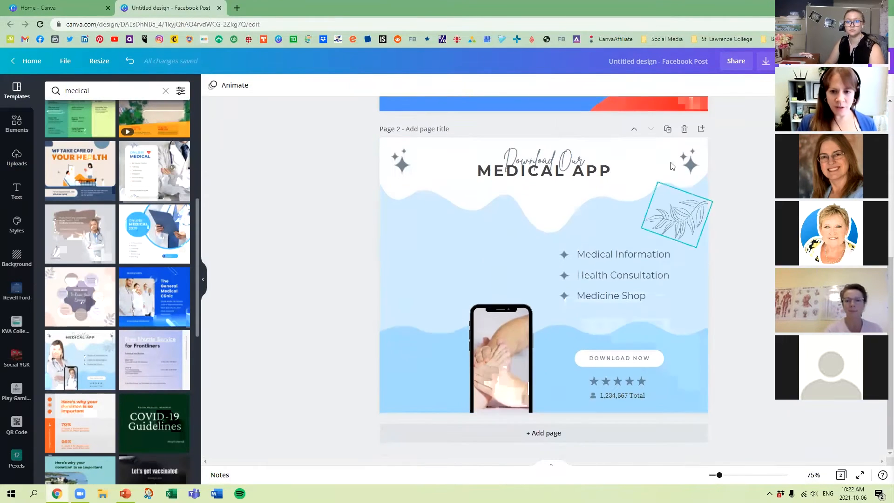
{"action": "left_click", "coordinate": [562, 430]}
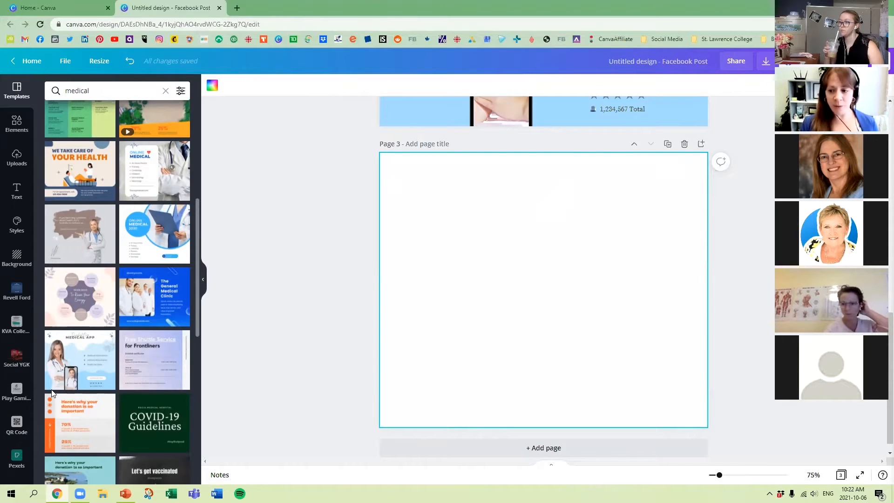
Search the templates for "farm" and browse through the designs.
{"action": "left_click", "coordinate": [19, 93]}
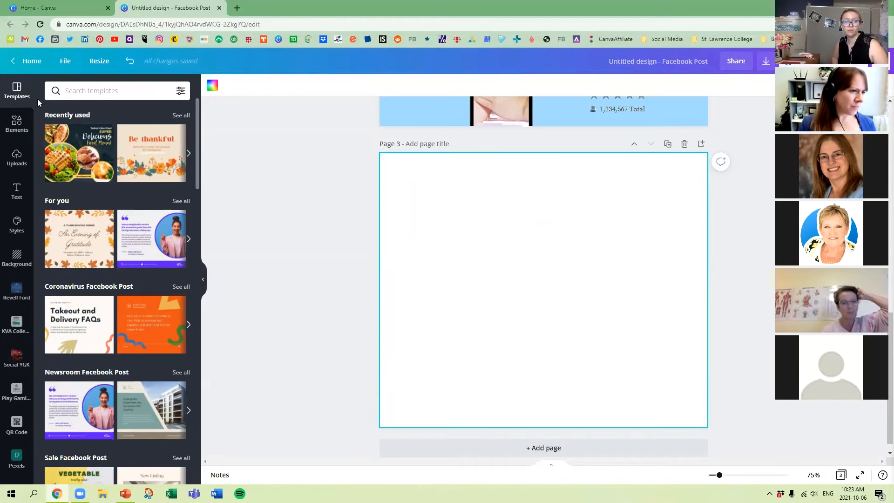
{"action": "left_click", "coordinate": [75, 90]}
{"action": "type", "text": "farm"}
{"action": "key", "text": "Return"}
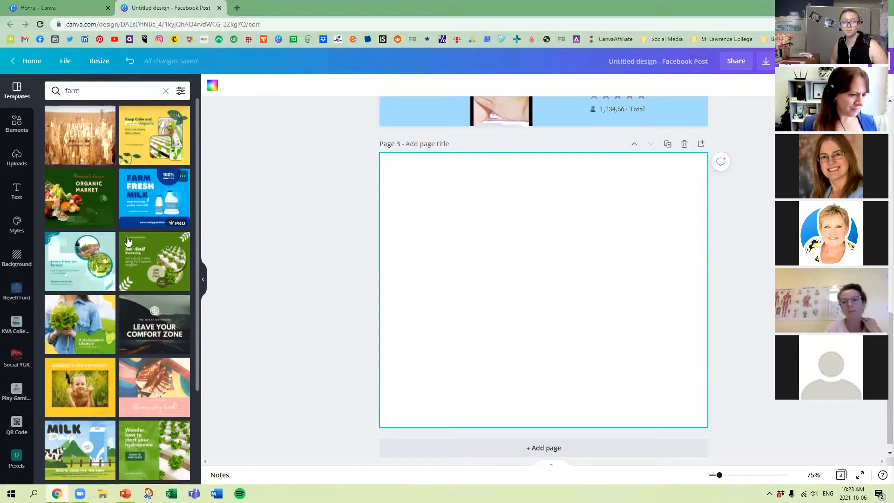
{"action": "scroll", "coordinate": [147, 269], "scroll_direction": "down", "scroll_amount": 4}
{"action": "scroll", "coordinate": [147, 269], "scroll_direction": "down", "scroll_amount": 3}
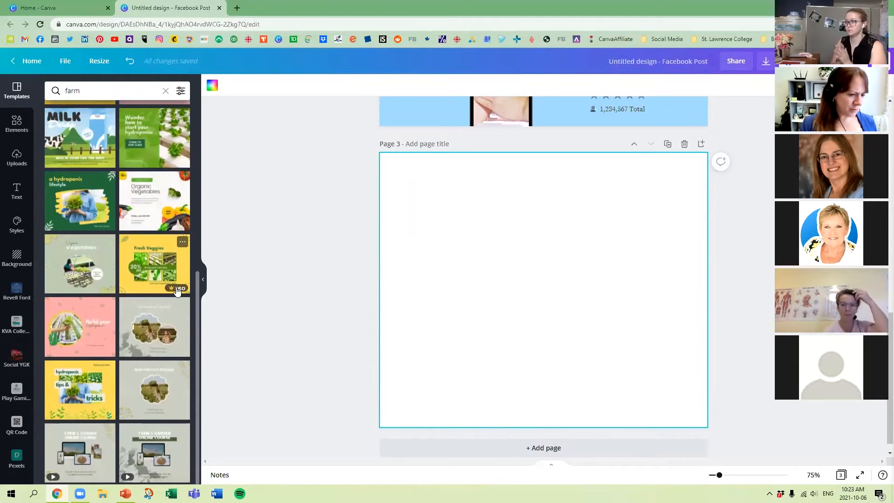
{"action": "scroll", "coordinate": [153, 289], "scroll_direction": "up", "scroll_amount": 7}
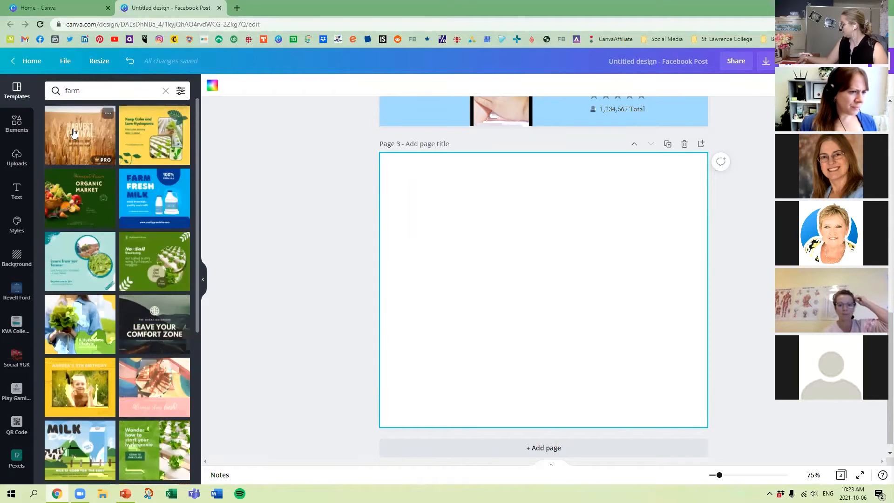
Apply the yellow "Keep Calm and Love Hydroponic" template to page 3, and replace it with the green "Honest Farm Organic Market" template.
{"action": "left_click_drag", "start_coordinate": [149, 135], "coordinate": [394, 177]}
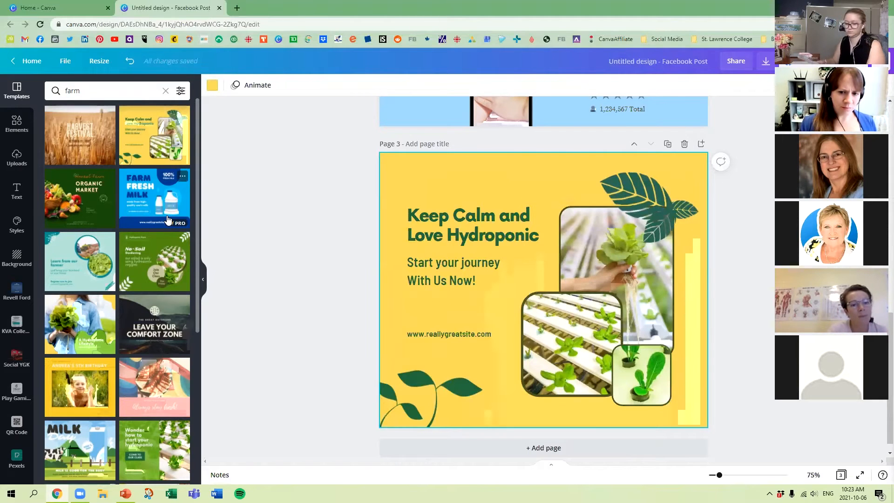
{"action": "left_click_drag", "start_coordinate": [101, 227], "coordinate": [391, 186]}
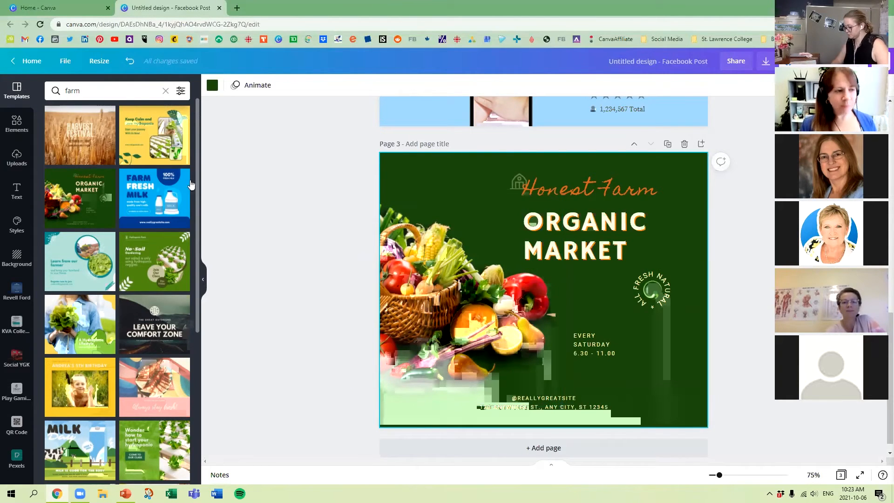
Open the media upload from the uploads, look into the Pictures folder, and cancel without choosing a file.
{"action": "left_click", "coordinate": [17, 163]}
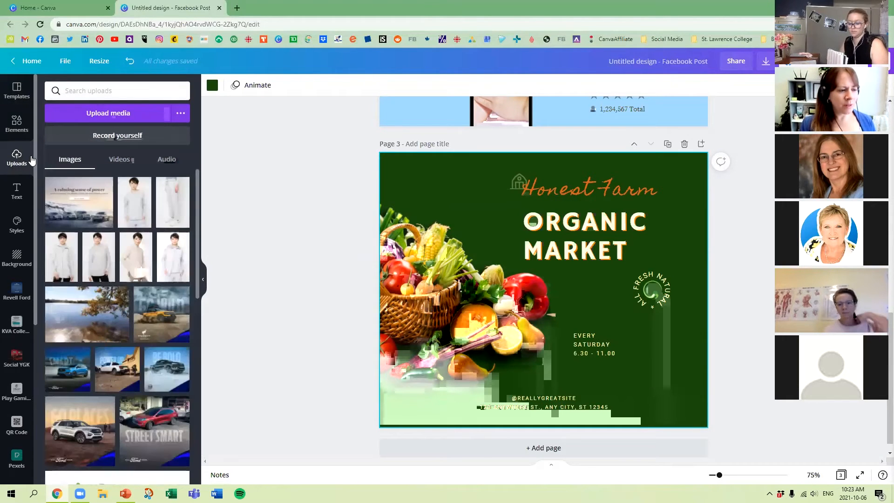
{"action": "left_click", "coordinate": [131, 115]}
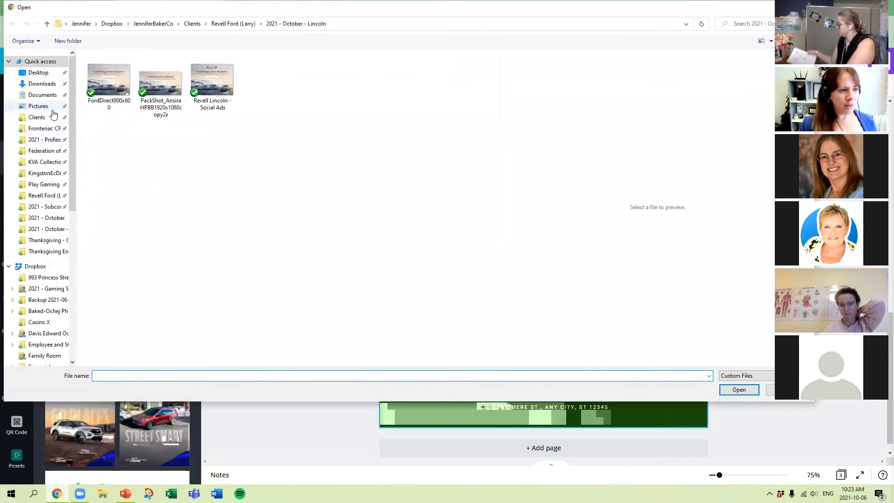
{"action": "left_click", "coordinate": [47, 106]}
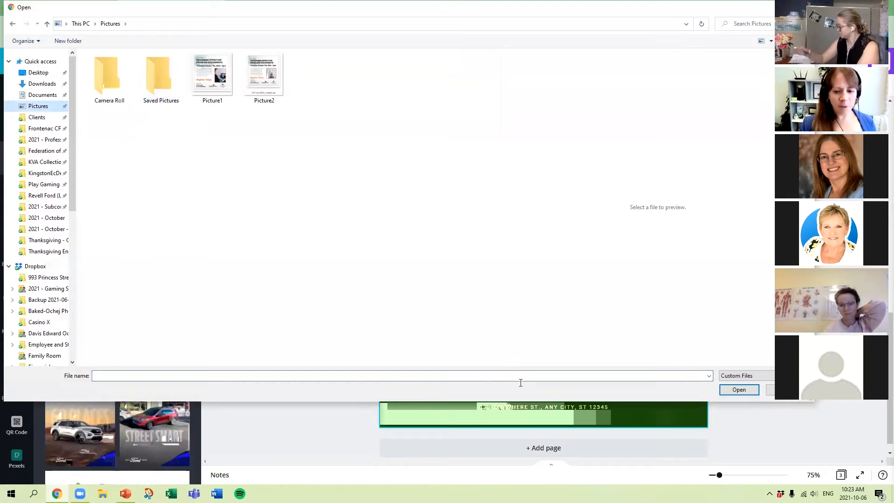
{"action": "left_click", "coordinate": [785, 391]}
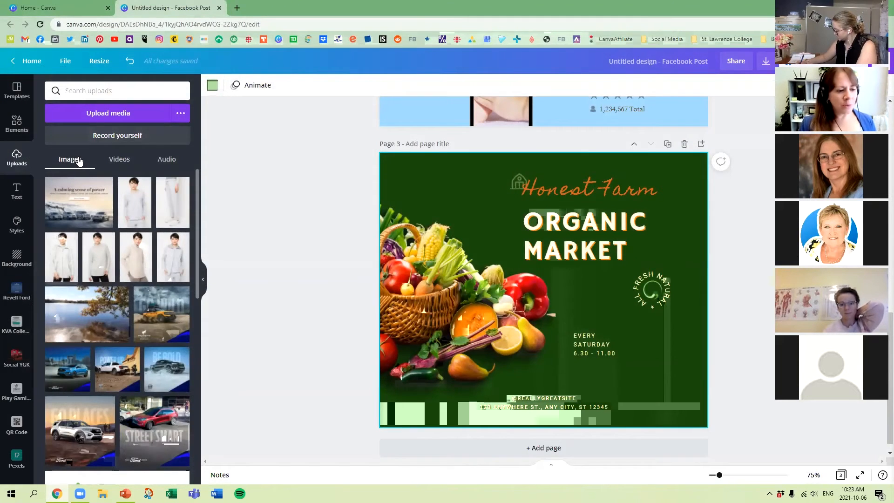
Review the uploaded videos and audio, and browse through the uploaded images.
{"action": "left_click", "coordinate": [132, 159]}
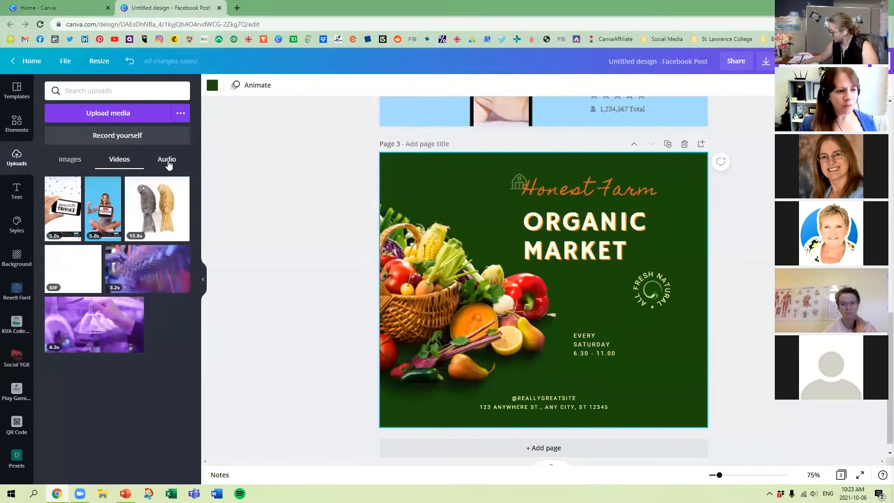
{"action": "left_click", "coordinate": [168, 161]}
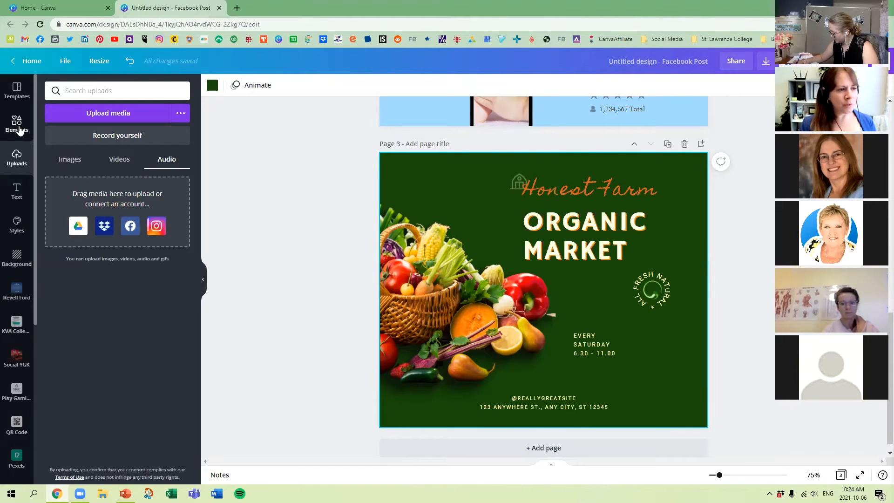
{"action": "left_click", "coordinate": [69, 160]}
{"action": "scroll", "coordinate": [159, 238], "scroll_direction": "down", "scroll_amount": 15}
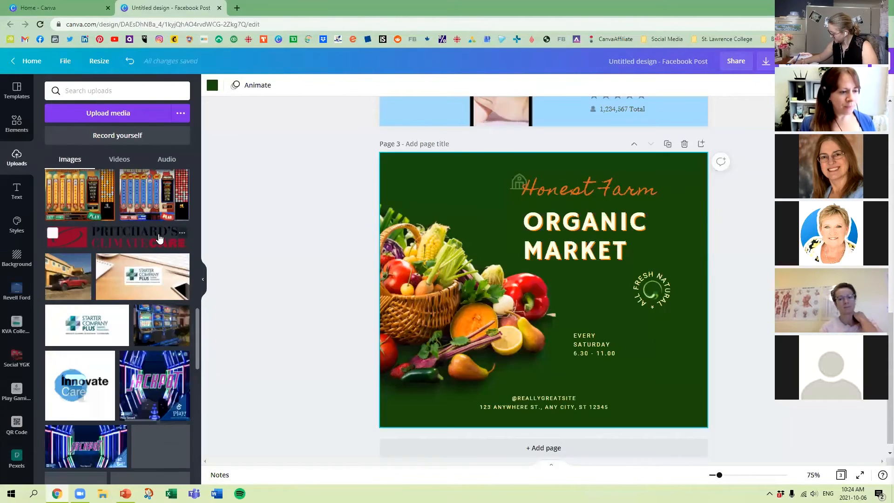
Replace the vegetable basket on page 3 with the uploaded photo of a woman in a light plaid jacket, aligned to the page's left edge.
{"action": "scroll", "coordinate": [159, 238], "scroll_direction": "down", "scroll_amount": 4}
{"action": "scroll", "coordinate": [160, 238], "scroll_direction": "up", "scroll_amount": 10}
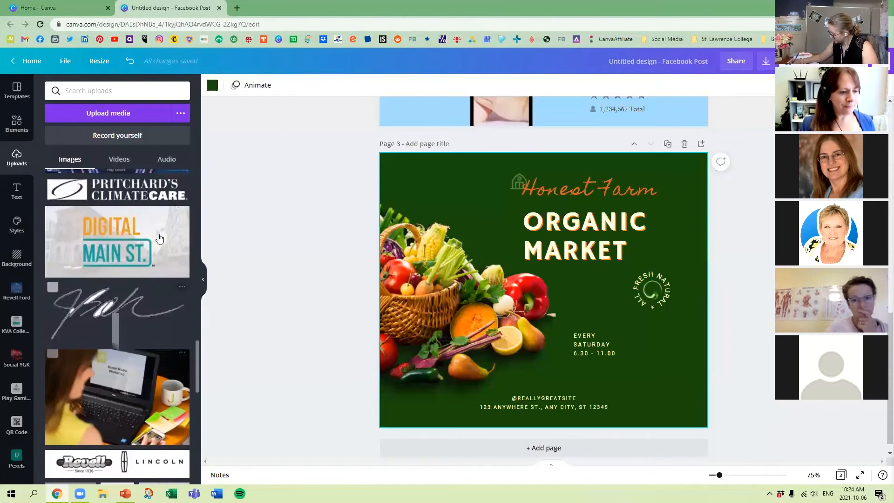
{"action": "scroll", "coordinate": [159, 238], "scroll_direction": "up", "scroll_amount": 6}
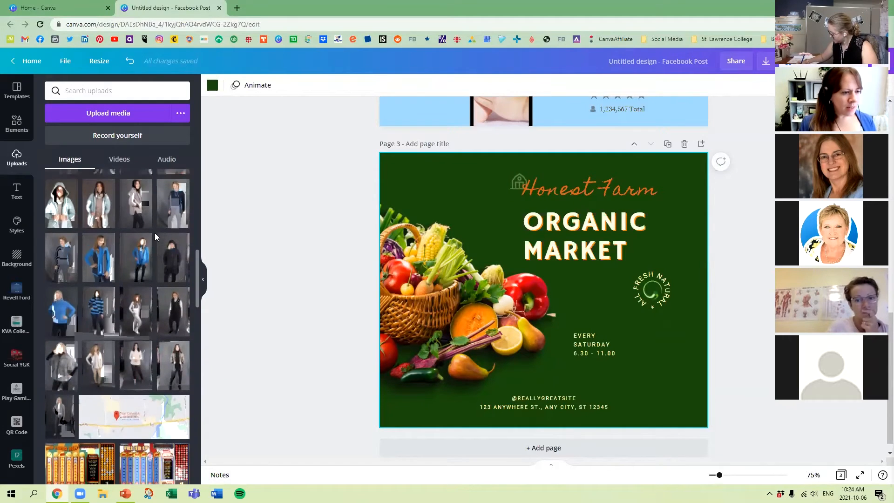
{"action": "scroll", "coordinate": [140, 259], "scroll_direction": "up", "scroll_amount": 2}
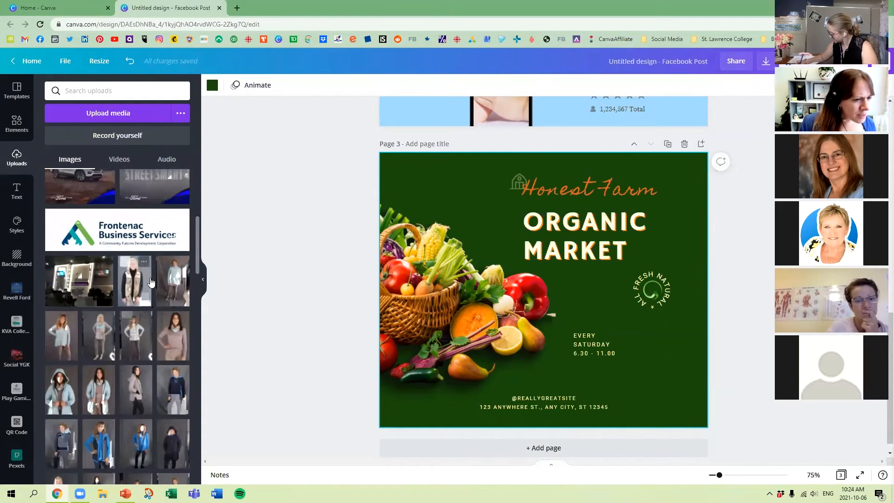
{"action": "left_click", "coordinate": [140, 337]}
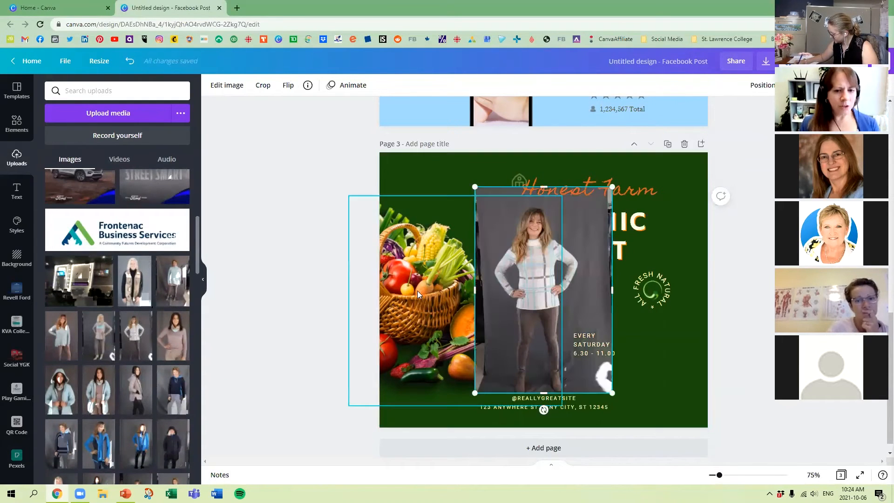
{"action": "left_click", "coordinate": [394, 286]}
{"action": "key", "text": "Delete"}
{"action": "left_click_drag", "start_coordinate": [561, 274], "coordinate": [465, 268]}
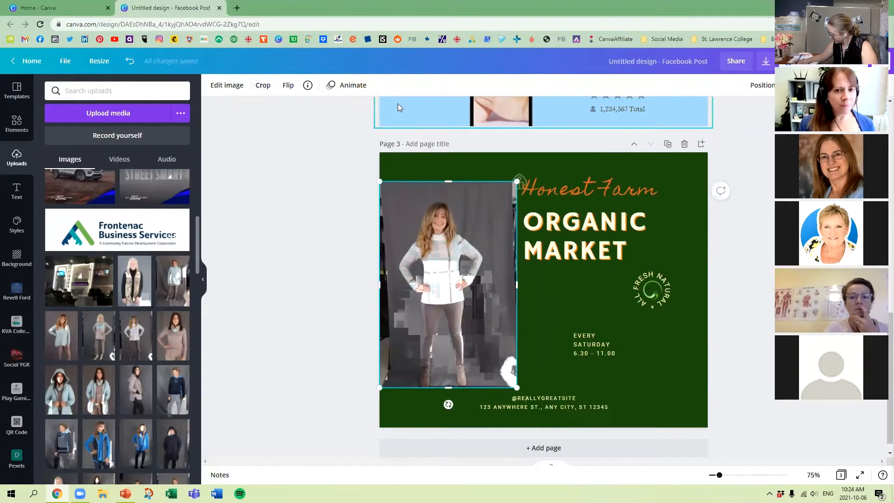
Remove the background of the woman's photo and enlarge it until she fills the page height beside the Organic Market text.
{"action": "left_click", "coordinate": [227, 85]}
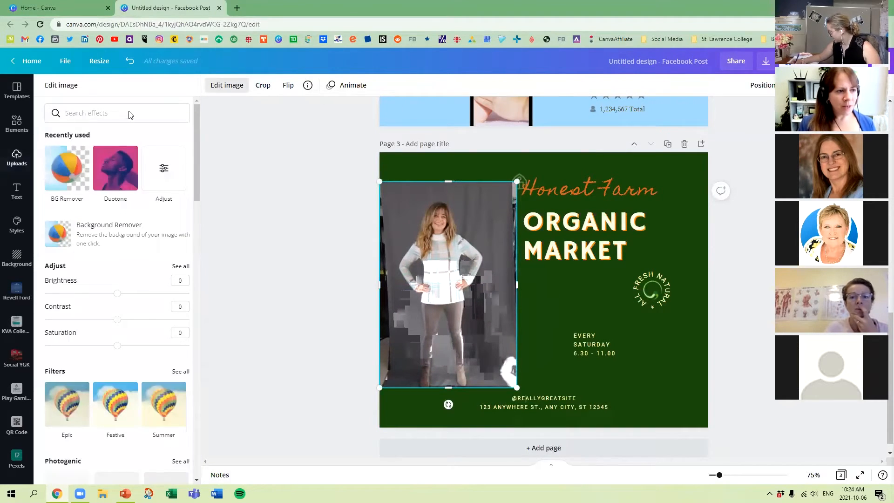
{"action": "left_click", "coordinate": [58, 176]}
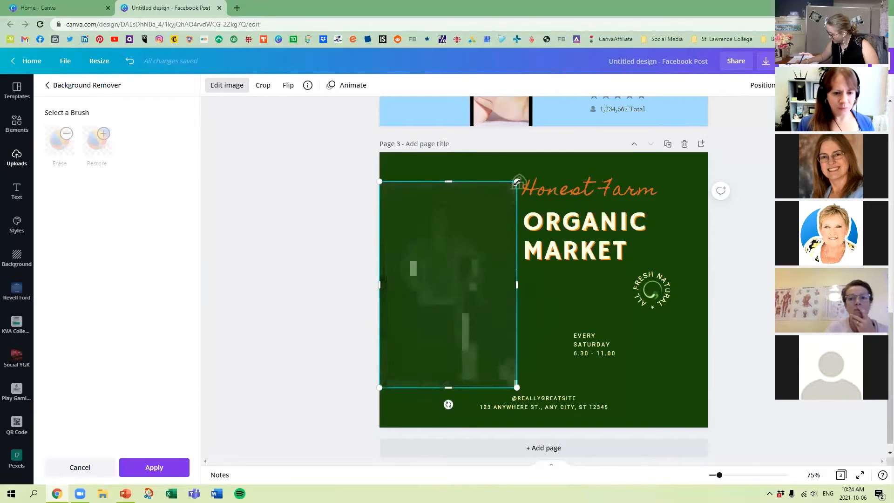
{"action": "left_click_drag", "start_coordinate": [517, 182], "coordinate": [575, 144]}
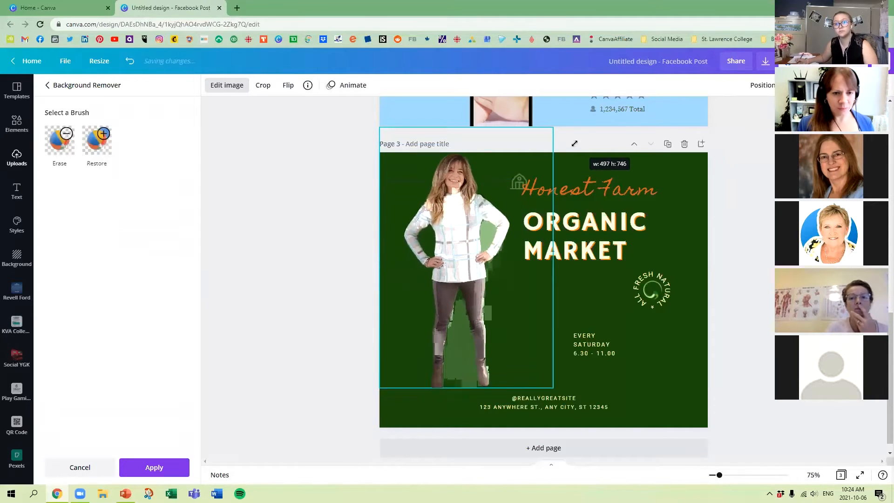
{"action": "left_click_drag", "start_coordinate": [451, 217], "coordinate": [433, 253]}
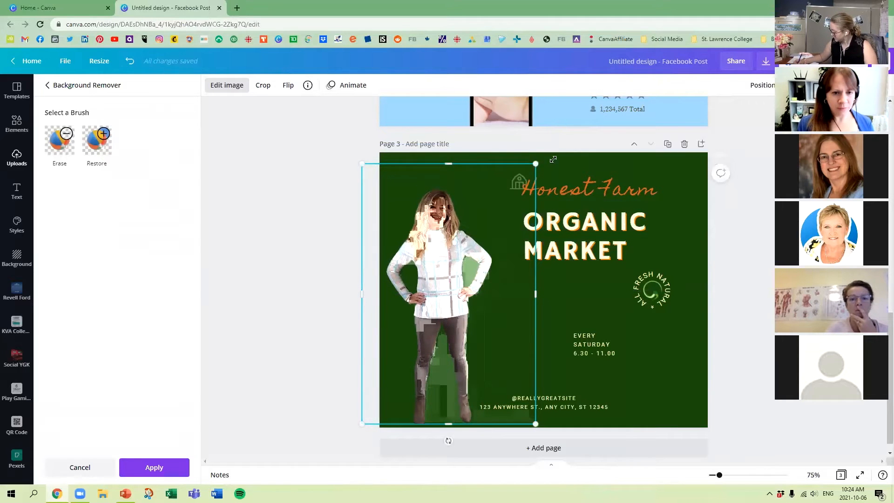
{"action": "left_click_drag", "start_coordinate": [552, 159], "coordinate": [581, 119]}
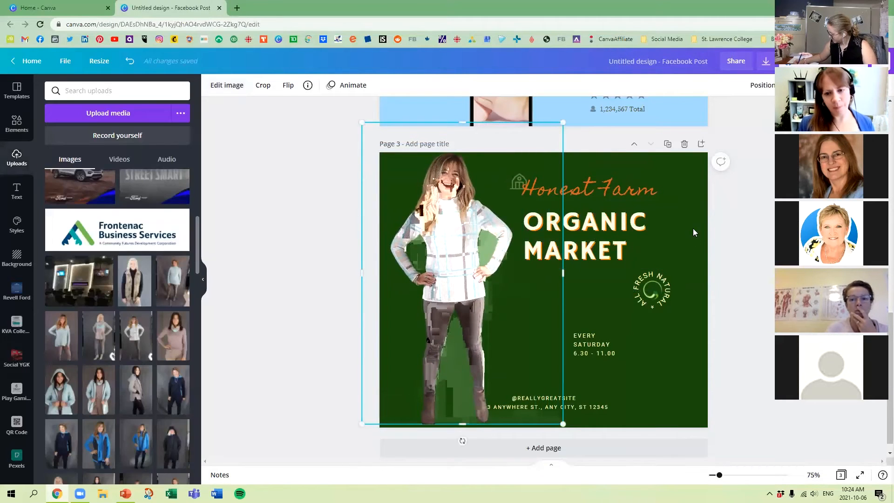
{"action": "left_click", "coordinate": [694, 232]}
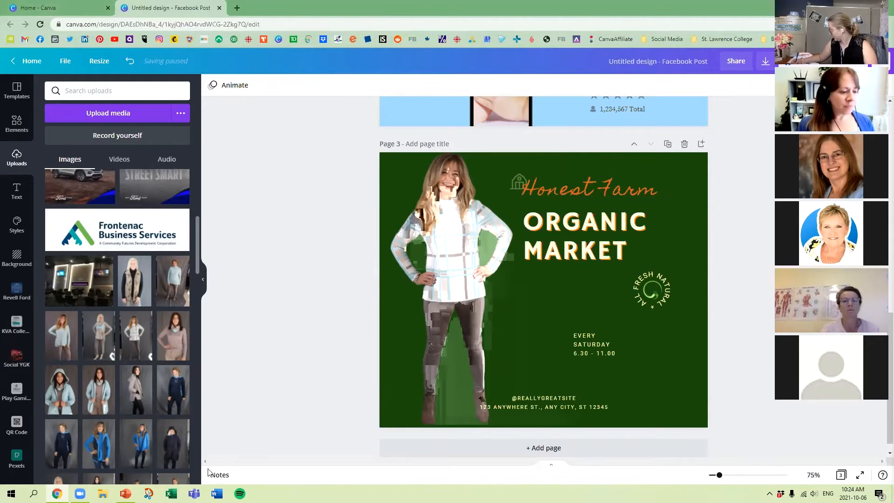
Switch to PowerPoint and start the slide show from the current slide, "The Importance of Using Grids".
{"action": "left_click", "coordinate": [126, 493]}
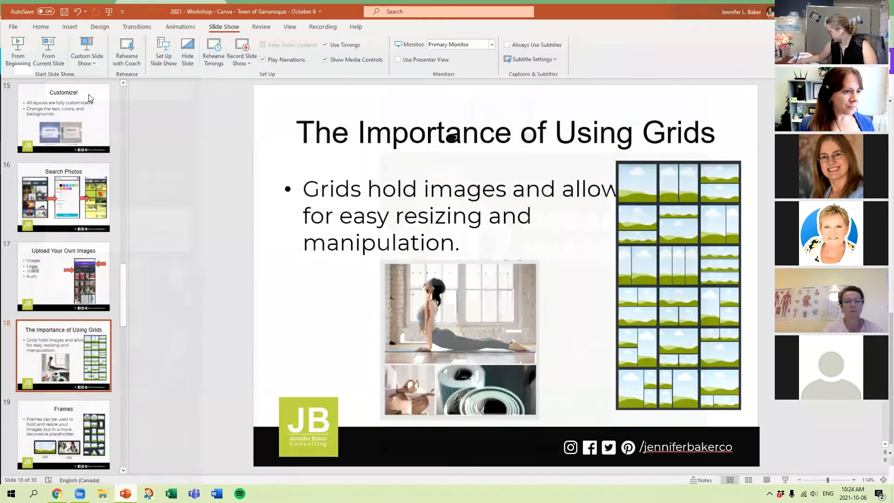
{"action": "left_click", "coordinate": [48, 47]}
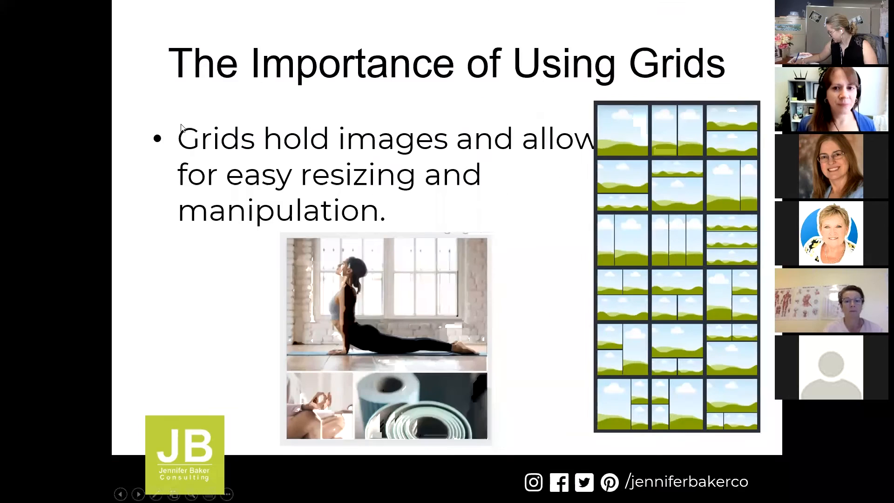
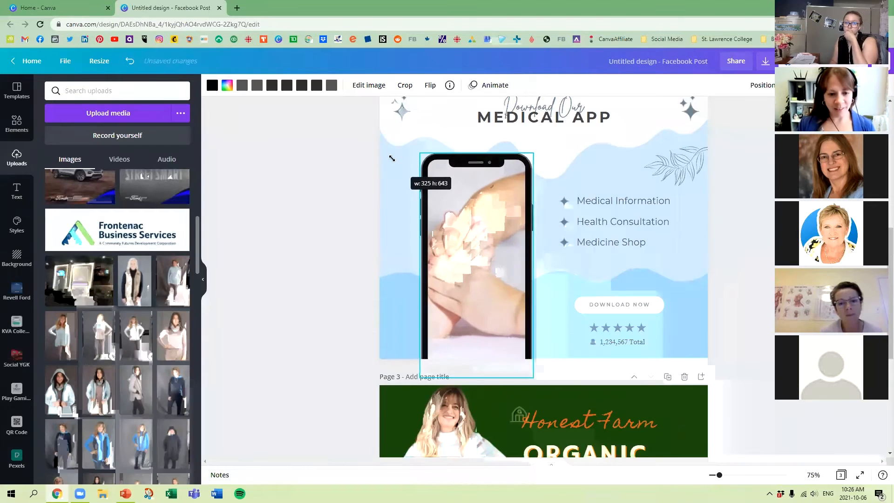
Delete the massage photo from the phone frame on page 2, slightly shrink the frame and place it beside the feature list.
{"action": "left_click_drag", "start_coordinate": [472, 241], "coordinate": [448, 209]}
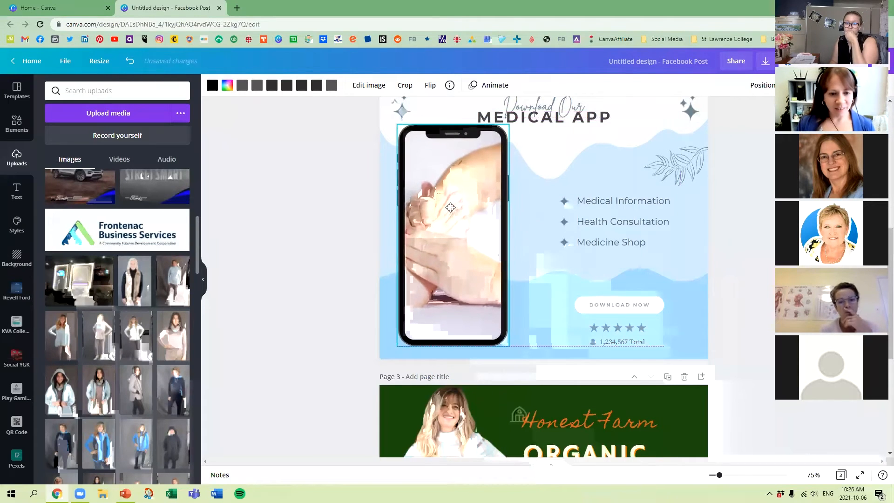
{"action": "left_click", "coordinate": [389, 233]}
{"action": "left_click", "coordinate": [443, 228]}
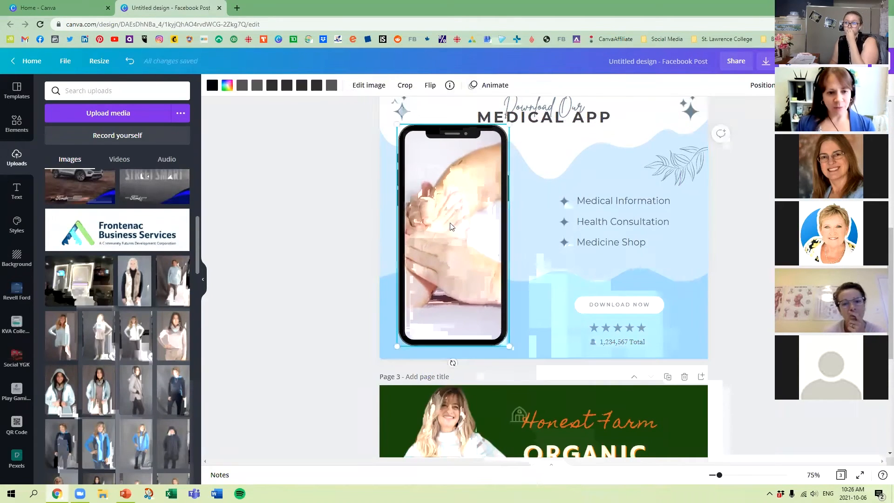
{"action": "key", "text": "Delete"}
{"action": "left_click_drag", "start_coordinate": [455, 224], "coordinate": [455, 236]}
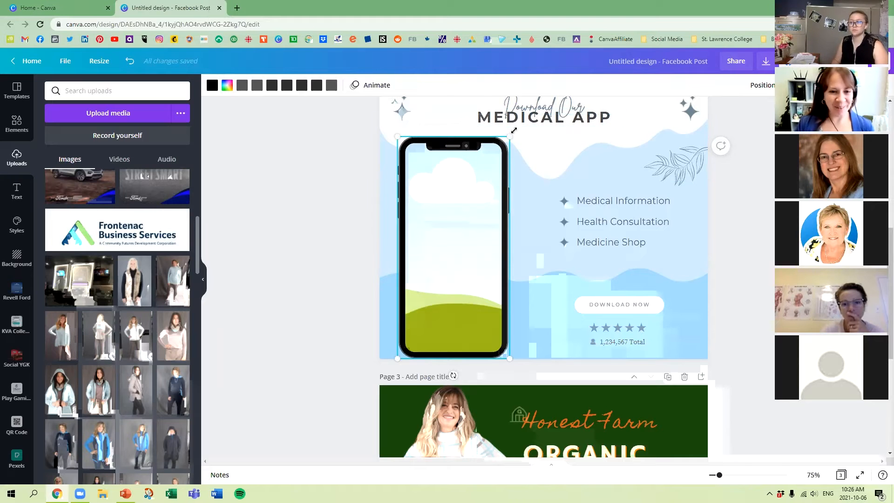
{"action": "left_click_drag", "start_coordinate": [510, 136], "coordinate": [502, 152]}
{"action": "left_click_drag", "start_coordinate": [452, 237], "coordinate": [455, 221]}
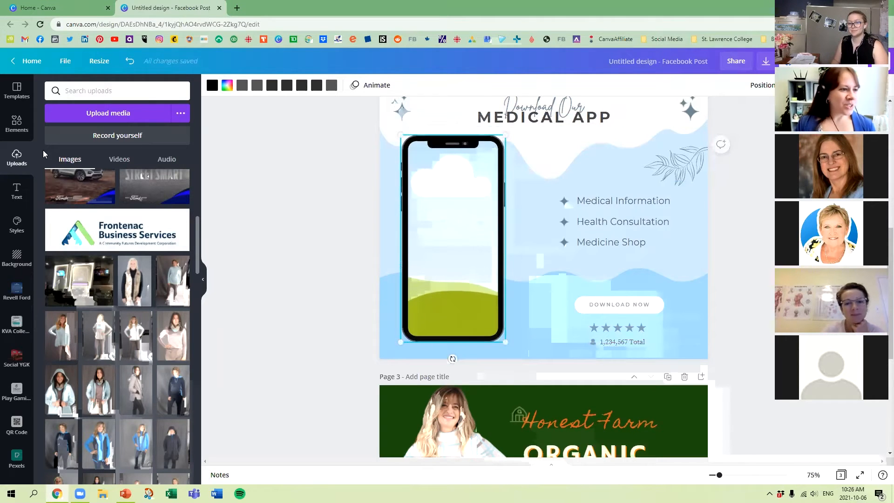
Search the elements for "weight training" and limit the results to photos.
{"action": "left_click", "coordinate": [16, 124]}
{"action": "left_click", "coordinate": [41, 91]}
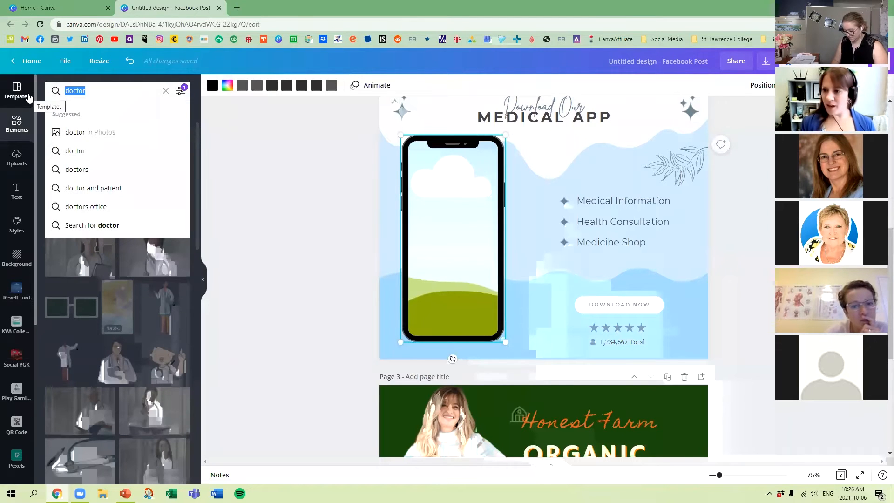
{"action": "key", "text": "BackSpace"}
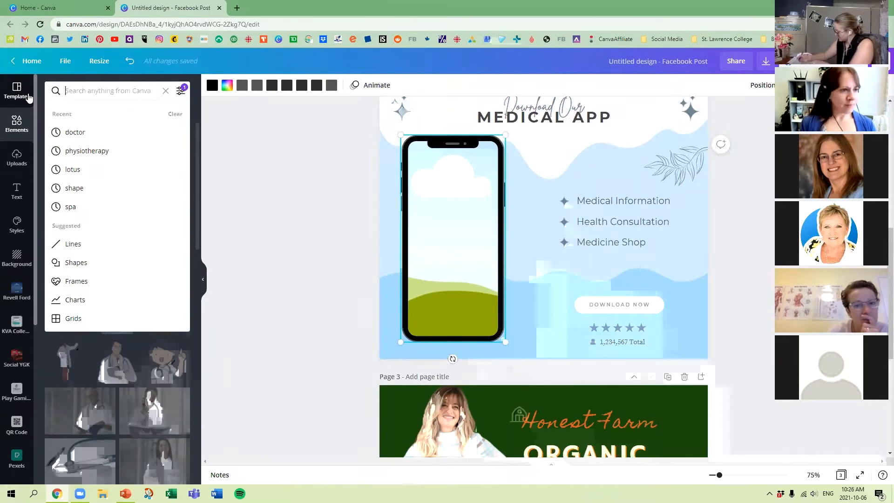
{"action": "type", "text": "w"}
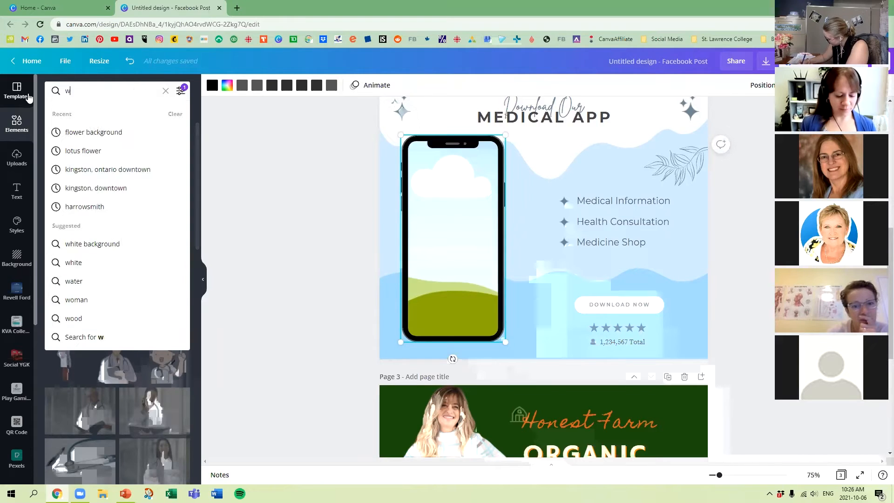
{"action": "type", "text": "eight training"}
{"action": "key", "text": "Return"}
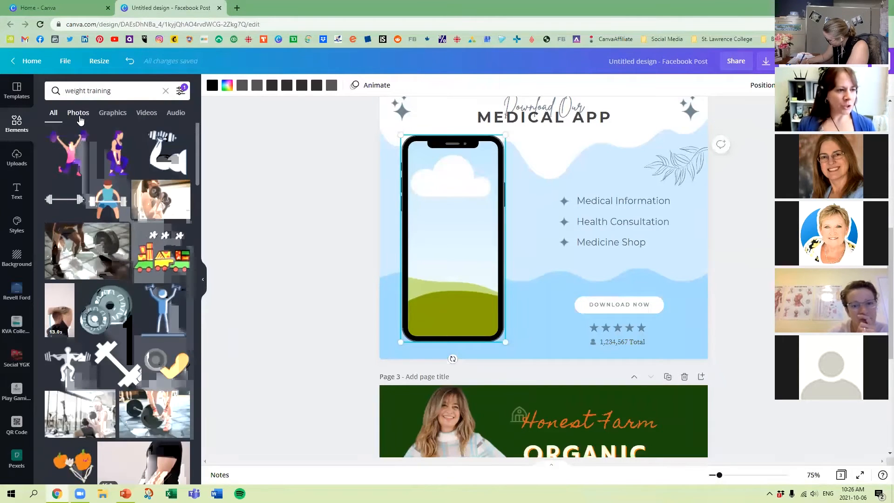
{"action": "left_click", "coordinate": [79, 113]}
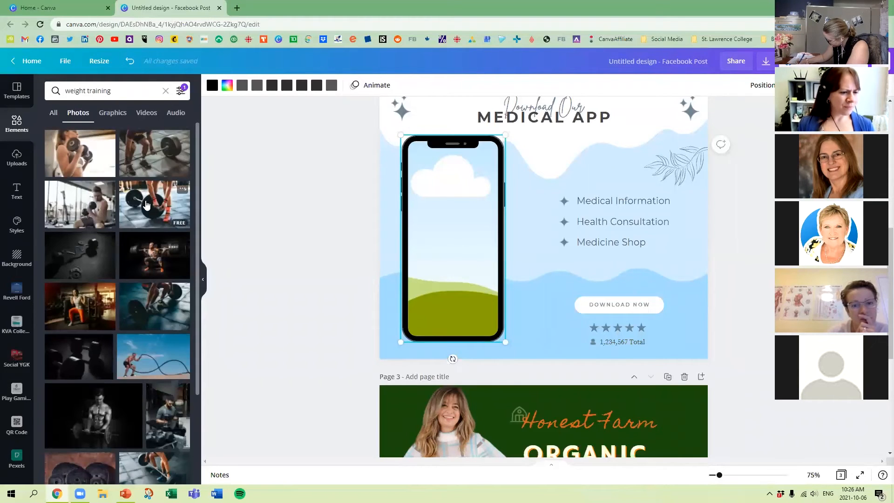
Fill the phone frame with the gym photo of the woman in orange leggings and flip it horizontally.
{"action": "left_click_drag", "start_coordinate": [84, 307], "coordinate": [462, 231]}
{"action": "double_click", "coordinate": [444, 234]}
{"action": "left_click", "coordinate": [283, 240]}
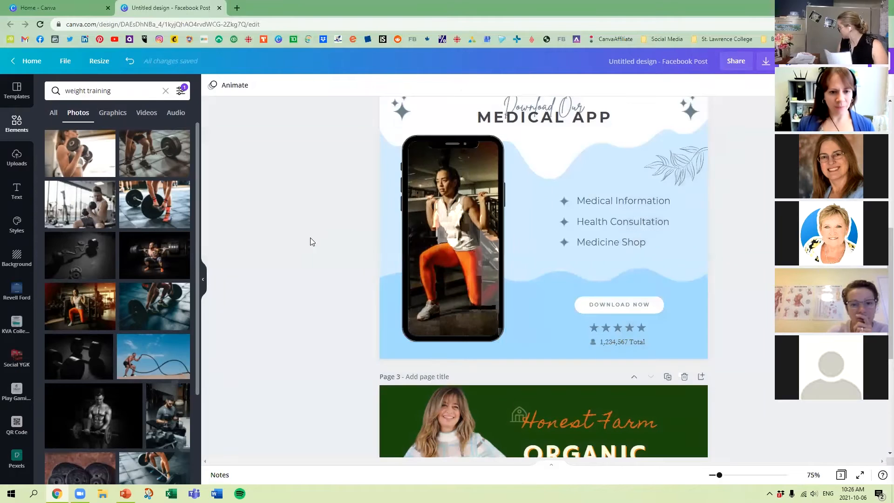
{"action": "left_click", "coordinate": [448, 233]}
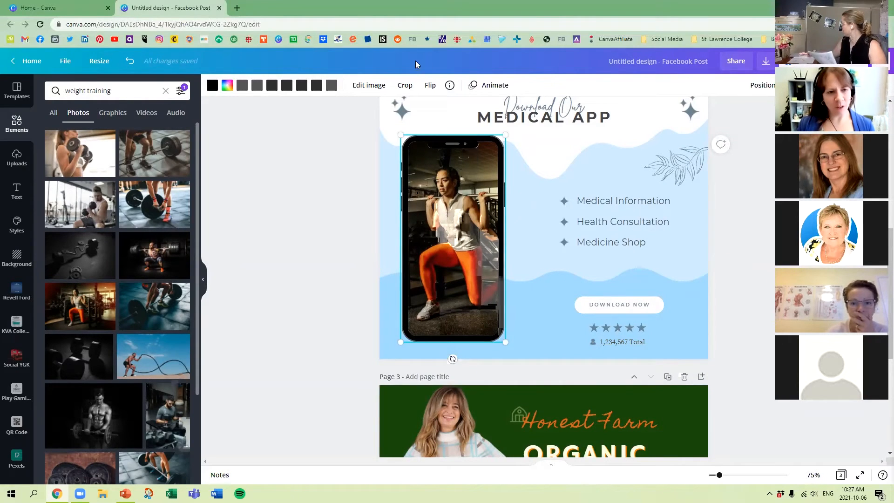
{"action": "left_click", "coordinate": [429, 87]}
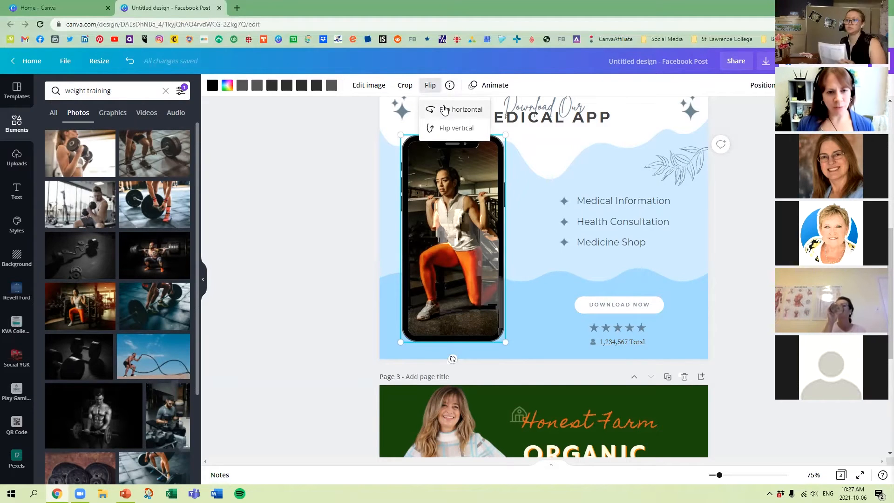
{"action": "left_click", "coordinate": [455, 109]}
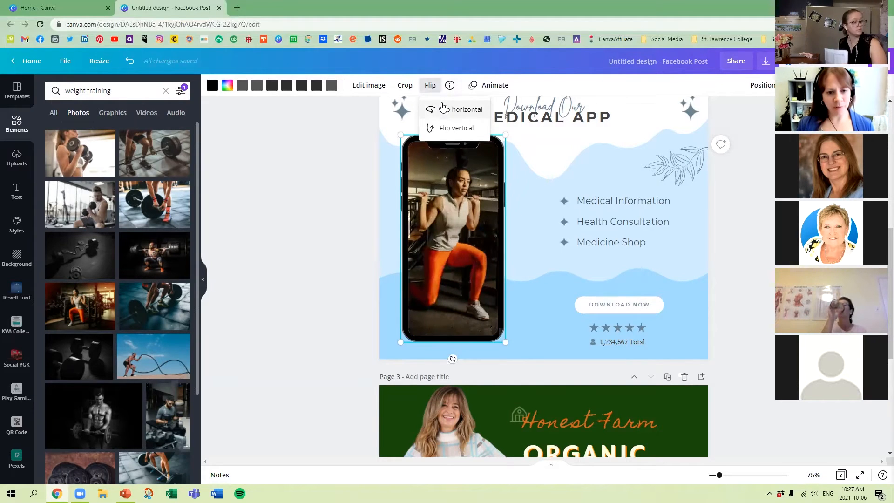
{"action": "left_click", "coordinate": [297, 247]}
{"action": "left_click_drag", "start_coordinate": [452, 213], "coordinate": [455, 217]}
Delete the remaining elements below the Organic Market title on page 3.
{"action": "scroll", "coordinate": [567, 223], "scroll_direction": "up", "scroll_amount": 6}
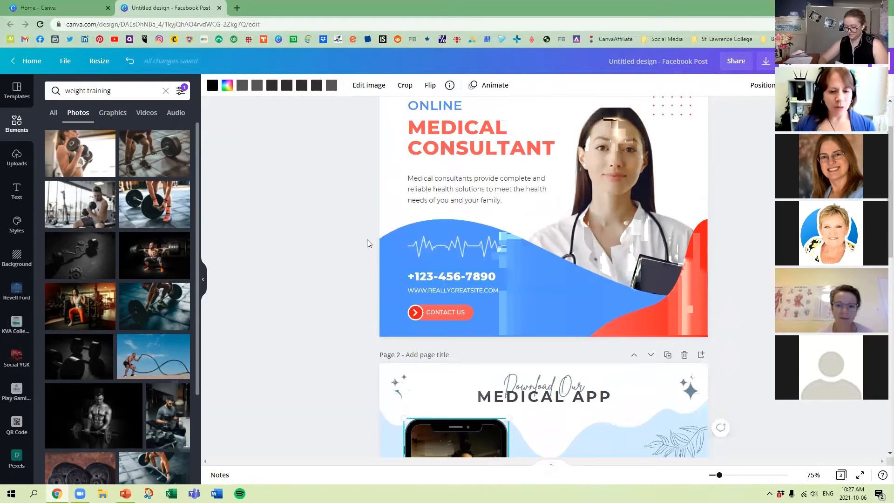
{"action": "scroll", "coordinate": [368, 239], "scroll_direction": "up", "scroll_amount": 2}
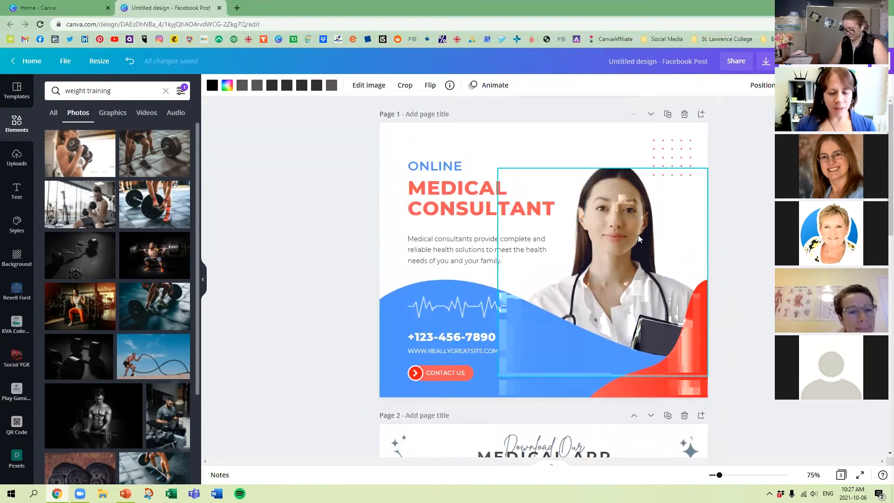
{"action": "scroll", "coordinate": [638, 236], "scroll_direction": "down", "scroll_amount": 10}
{"action": "left_click", "coordinate": [608, 326]}
{"action": "key", "text": "Delete"}
{"action": "left_click", "coordinate": [652, 268]}
{"action": "left_click_drag", "start_coordinate": [608, 263], "coordinate": [717, 309]}
{"action": "key", "text": "Delete"}
Search the elements for "frame".
{"action": "left_click", "coordinate": [107, 91]}
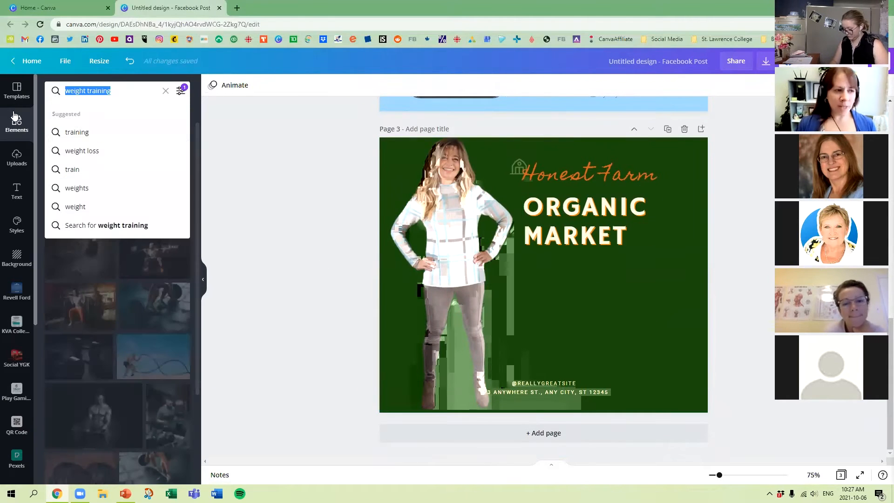
{"action": "type", "text": "frame"}
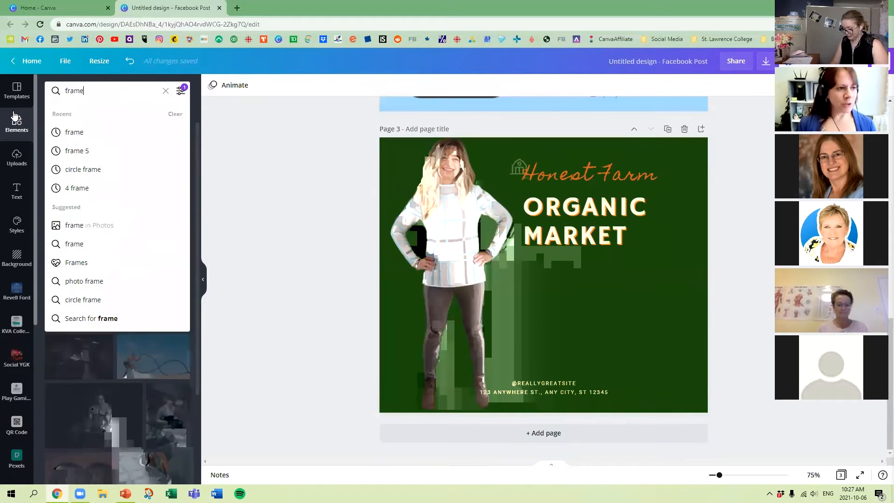
{"action": "key", "text": "Return"}
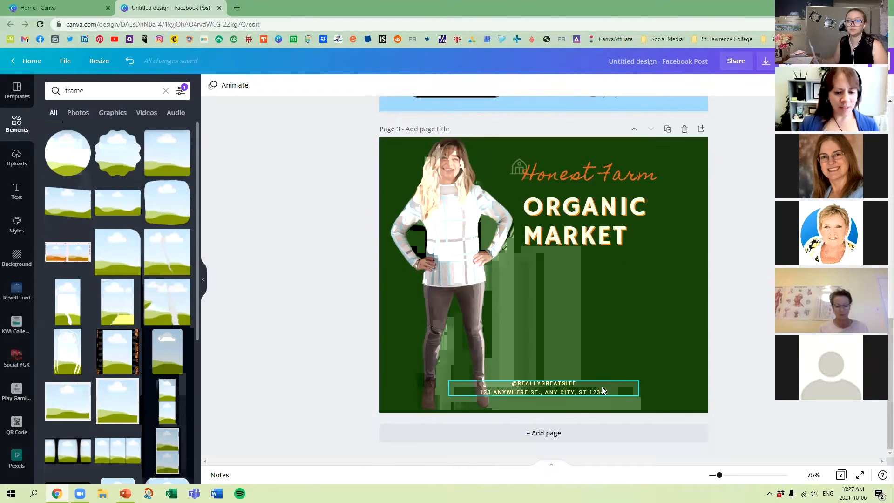
Add a blank page 4 and place a plain circular frame in its upper-left area.
{"action": "left_click", "coordinate": [561, 435]}
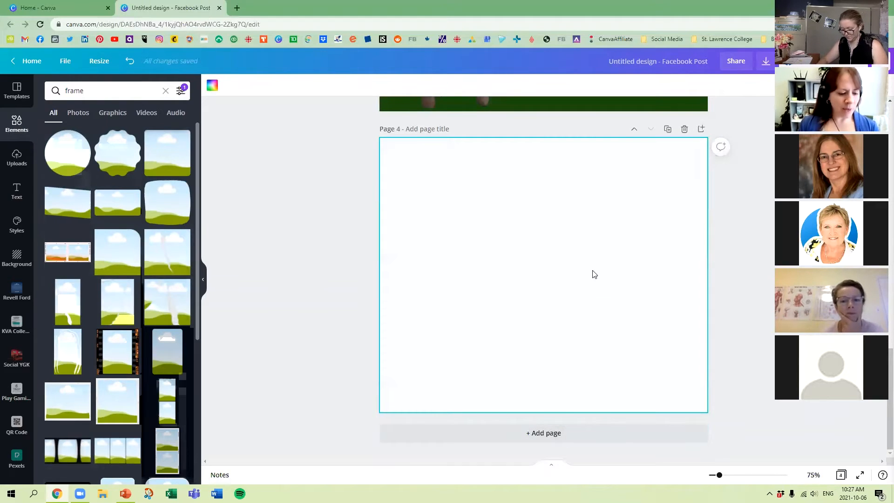
{"action": "left_click", "coordinate": [66, 152]}
{"action": "left_click_drag", "start_coordinate": [506, 207], "coordinate": [431, 155]}
Try an enlarged film-strip frame beside the circular frame on page 4, then delete it.
{"action": "left_click", "coordinate": [131, 340]}
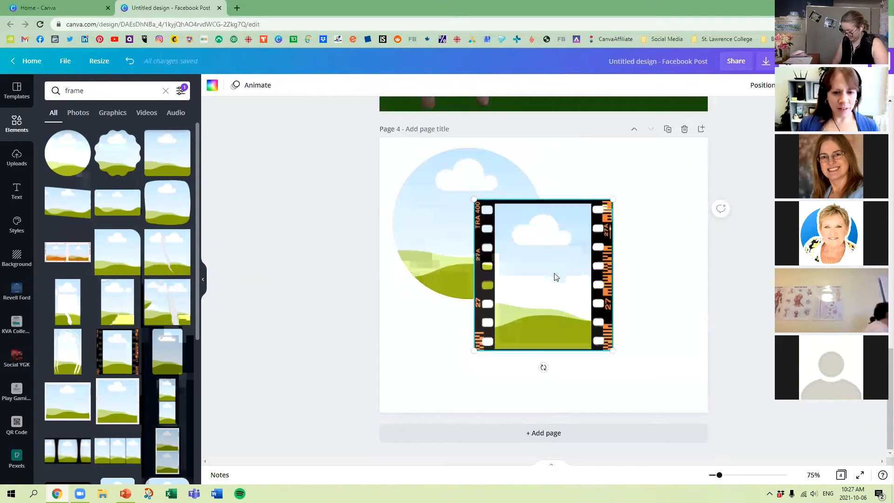
{"action": "left_click_drag", "start_coordinate": [554, 275], "coordinate": [623, 285]}
{"action": "left_click_drag", "start_coordinate": [543, 212], "coordinate": [523, 191]}
{"action": "left_click_drag", "start_coordinate": [601, 250], "coordinate": [624, 217]}
{"action": "left_click_drag", "start_coordinate": [513, 217], "coordinate": [503, 262]}
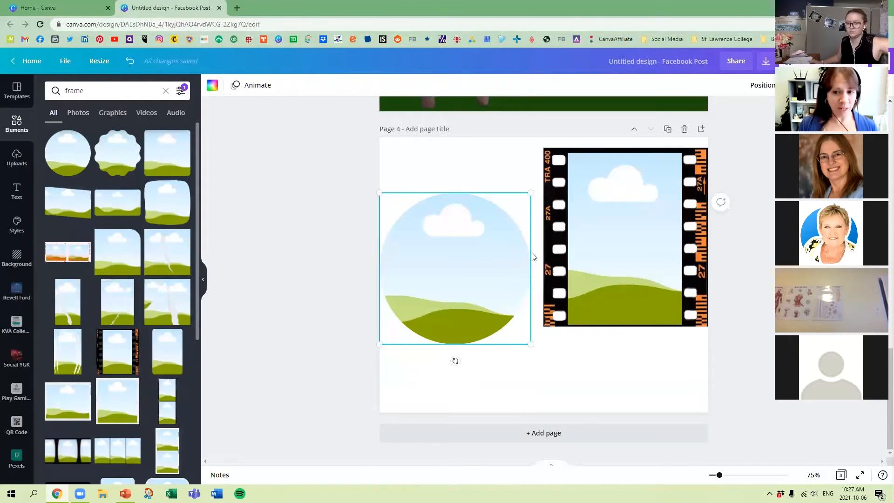
{"action": "left_click_drag", "start_coordinate": [615, 198], "coordinate": [613, 205]}
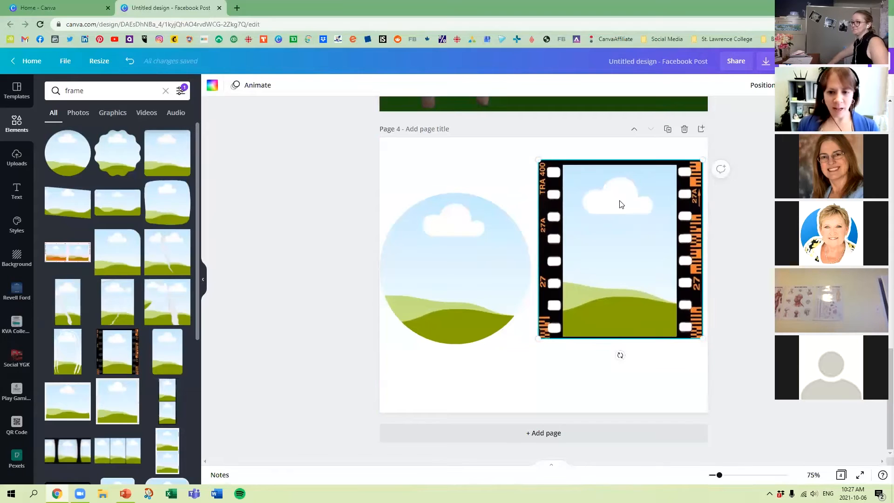
{"action": "key", "text": "Delete"}
Try a bordered square frame beside the circular frame, then delete it.
{"action": "left_click", "coordinate": [119, 410]}
{"action": "left_click_drag", "start_coordinate": [580, 266], "coordinate": [625, 265]}
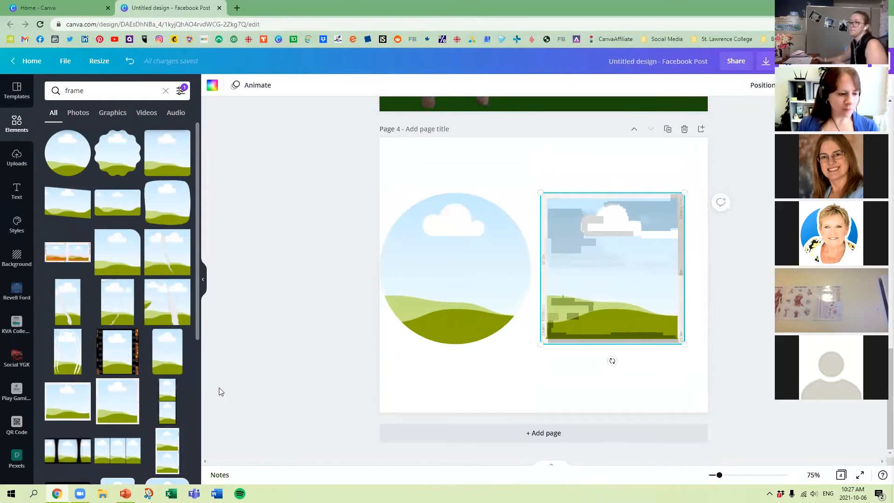
{"action": "key", "text": "Delete"}
Add a desktop-monitor frame in the page's lower-right corner and move the circular frame to the upper-left corner.
{"action": "scroll", "coordinate": [149, 413], "scroll_direction": "down", "scroll_amount": 3}
{"action": "left_click", "coordinate": [67, 404]}
{"action": "left_click_drag", "start_coordinate": [524, 270], "coordinate": [599, 334]}
{"action": "left_click_drag", "start_coordinate": [463, 278], "coordinate": [425, 186]}
Add a curved brush-stroke frame above the monitor frame.
{"action": "scroll", "coordinate": [116, 367], "scroll_direction": "down", "scroll_amount": 2}
{"action": "scroll", "coordinate": [116, 366], "scroll_direction": "down", "scroll_amount": 5}
{"action": "left_click", "coordinate": [116, 326]}
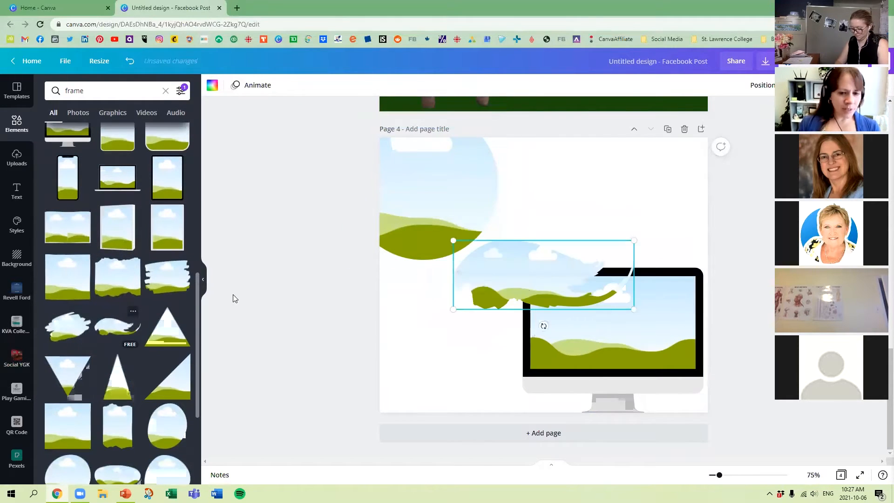
{"action": "mouse_move", "coordinate": [525, 272]}
{"action": "left_mouse_down"}
{"action": "mouse_move", "coordinate": [595, 182]}
{"action": "mouse_move", "coordinate": [595, 191]}
{"action": "left_mouse_up"}
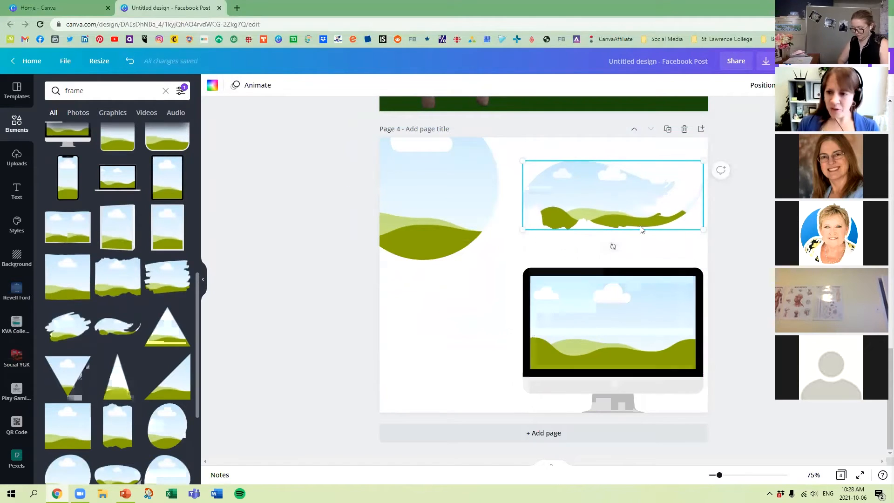
{"action": "left_click", "coordinate": [566, 259]}
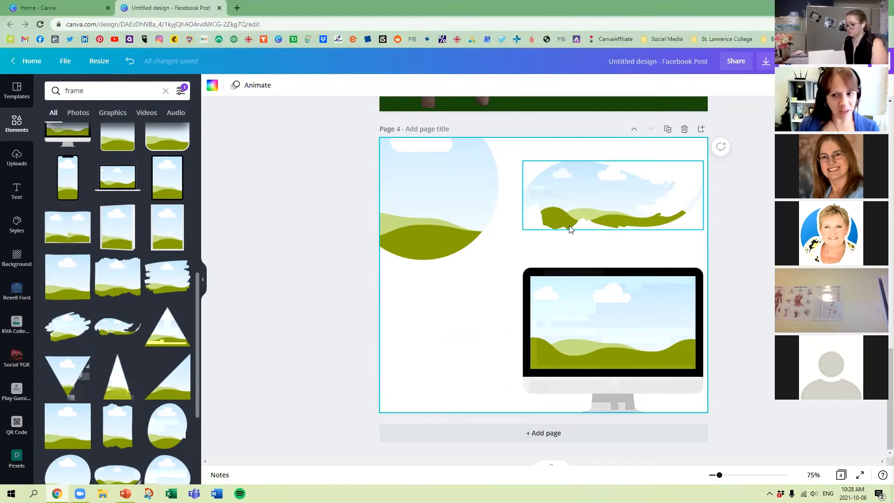
Add a ring-shaped frame, shrink it and place it beside the monitor frame in the page's lower-left area.
{"action": "scroll", "coordinate": [102, 340], "scroll_direction": "down", "scroll_amount": 1}
{"action": "scroll", "coordinate": [102, 341], "scroll_direction": "down", "scroll_amount": 3}
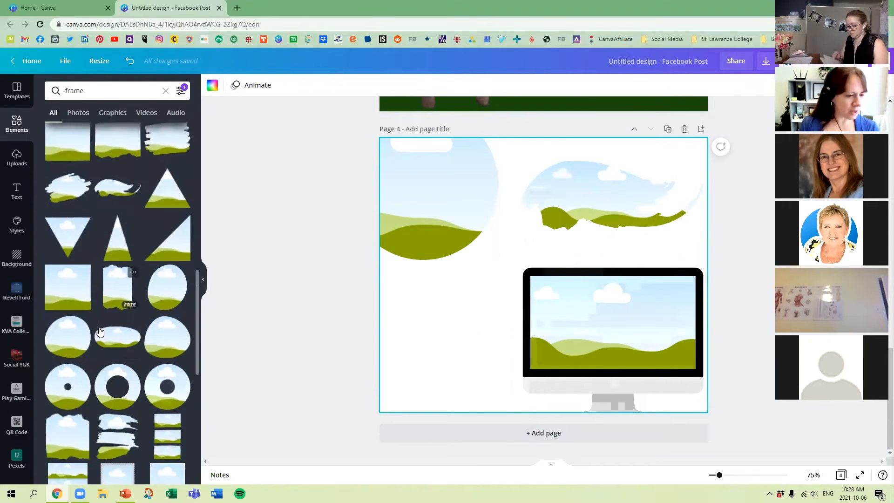
{"action": "left_click", "coordinate": [102, 350]}
{"action": "left_click_drag", "start_coordinate": [611, 294], "coordinate": [533, 357]}
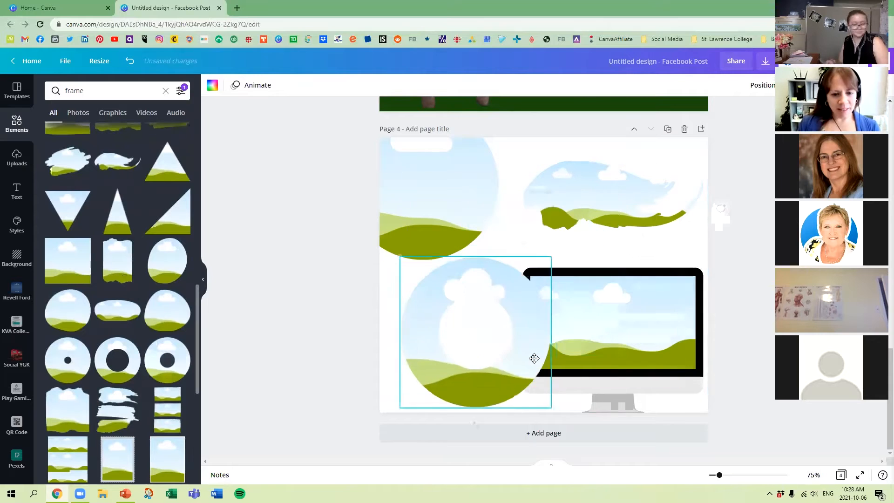
{"action": "left_click_drag", "start_coordinate": [553, 260], "coordinate": [508, 299]}
{"action": "left_click_drag", "start_coordinate": [490, 337], "coordinate": [491, 317]}
Shrink the brush-stroke and circular frames and arrange them side by side in the upper half of page 4.
{"action": "left_click_drag", "start_coordinate": [484, 204], "coordinate": [505, 212]}
{"action": "left_click_drag", "start_coordinate": [588, 185], "coordinate": [607, 186]}
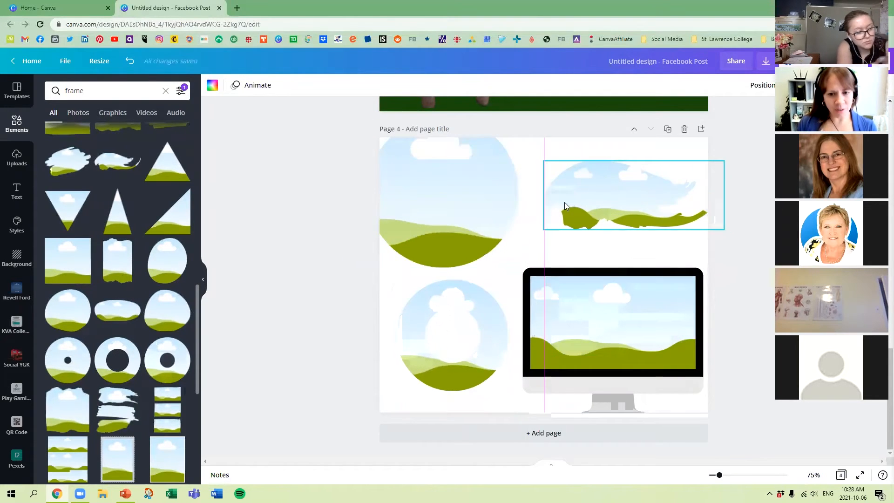
{"action": "left_click_drag", "start_coordinate": [544, 161], "coordinate": [601, 183]}
{"action": "left_click_drag", "start_coordinate": [487, 190], "coordinate": [523, 198]}
{"action": "left_click_drag", "start_coordinate": [554, 123], "coordinate": [526, 153]}
{"action": "left_click_drag", "start_coordinate": [484, 206], "coordinate": [468, 198]}
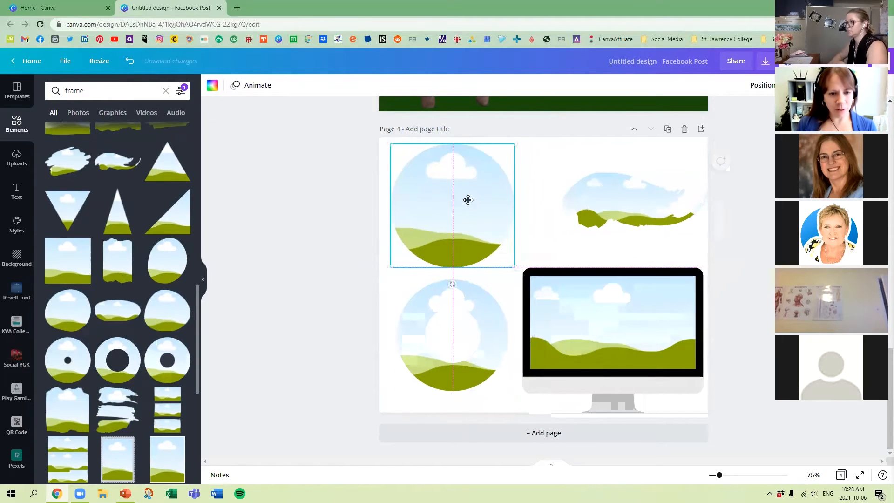
Search the elements for "flower" and browse for photos to use in the frames.
{"action": "left_click", "coordinate": [17, 123]}
{"action": "left_click", "coordinate": [91, 90]}
{"action": "type", "text": "flower"}
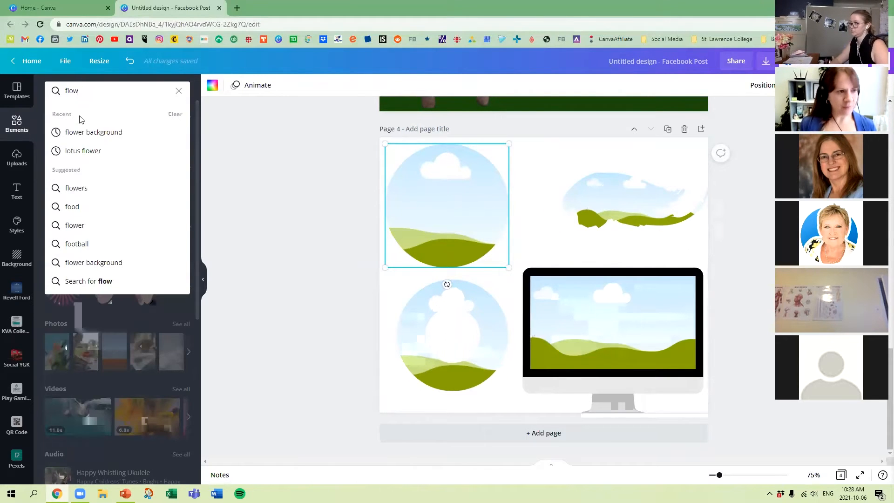
{"action": "key", "text": "Return"}
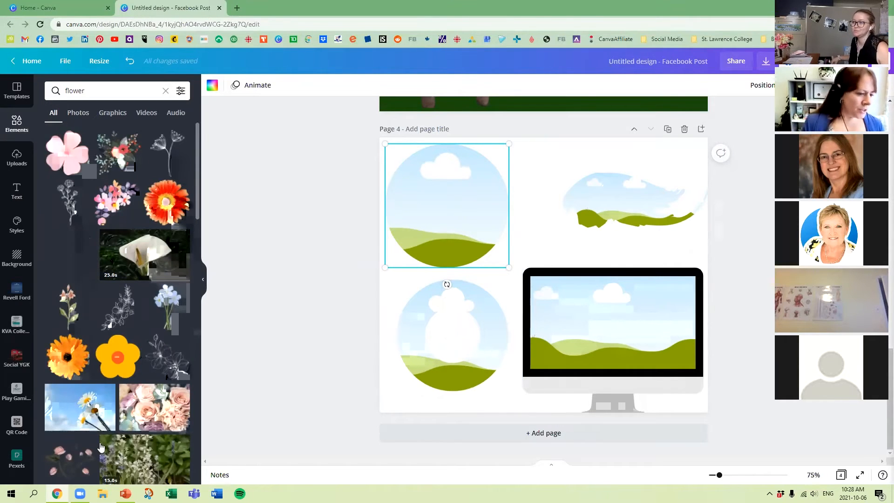
{"action": "scroll", "coordinate": [151, 328], "scroll_direction": "down", "scroll_amount": 1}
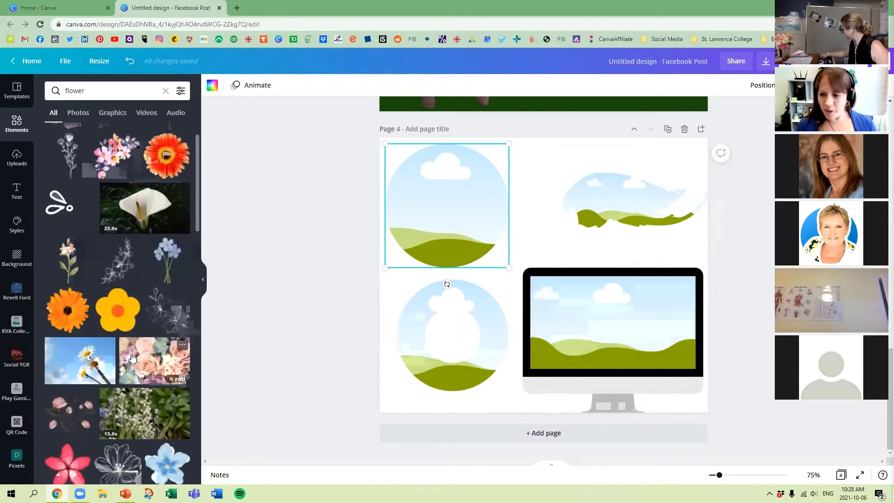
Enlarge the brush-stroke frame so it reaches the page's right edge above the monitor.
{"action": "left_click", "coordinate": [590, 210]}
{"action": "left_click_drag", "start_coordinate": [554, 240], "coordinate": [502, 266]}
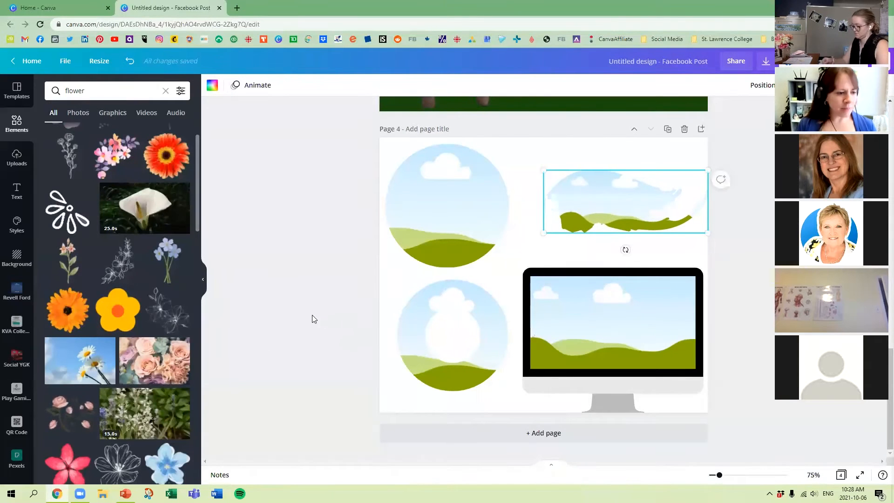
{"action": "left_click", "coordinate": [267, 303]}
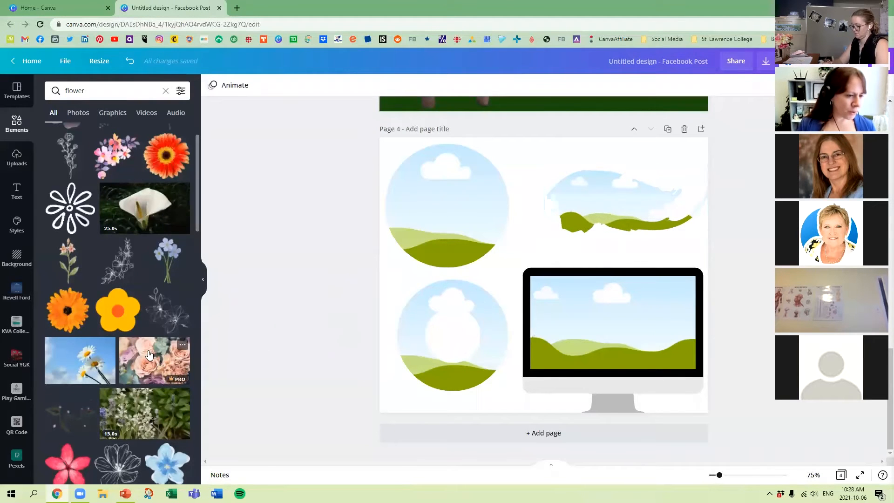
Fill the two circular frames, the monitor frame and the brush-stroke frame with the pink roses photo, and move the monitor slightly up.
{"action": "left_click_drag", "start_coordinate": [158, 359], "coordinate": [438, 206]}
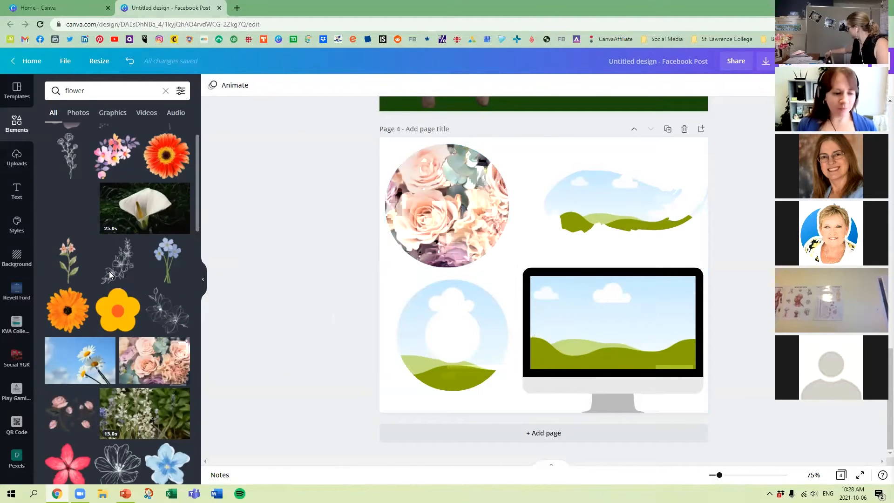
{"action": "left_click_drag", "start_coordinate": [155, 360], "coordinate": [442, 331]}
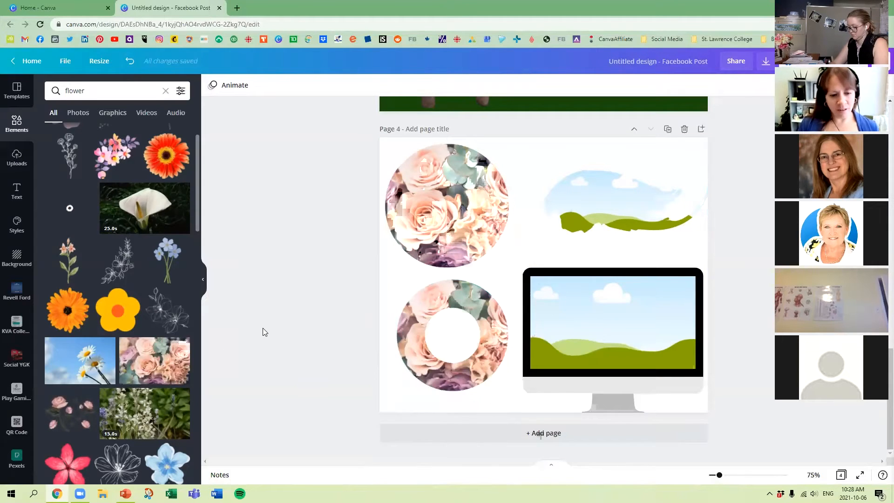
{"action": "left_click_drag", "start_coordinate": [155, 361], "coordinate": [554, 308]}
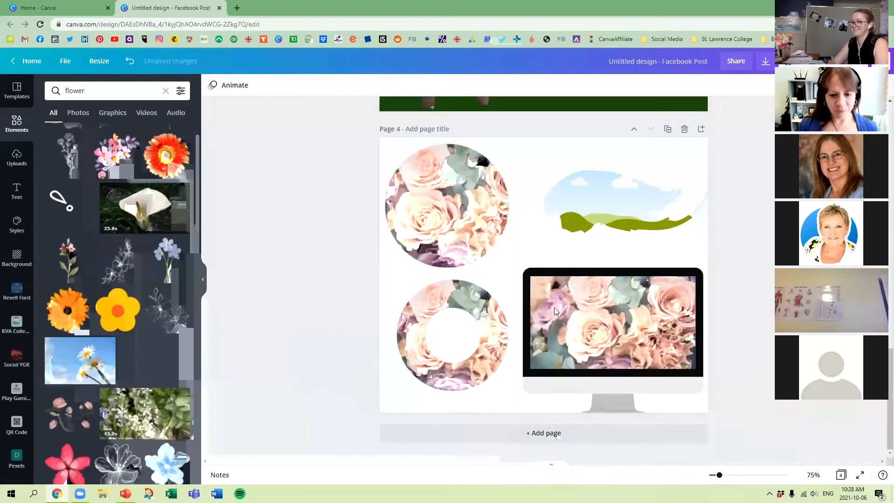
{"action": "left_click_drag", "start_coordinate": [177, 357], "coordinate": [577, 198]}
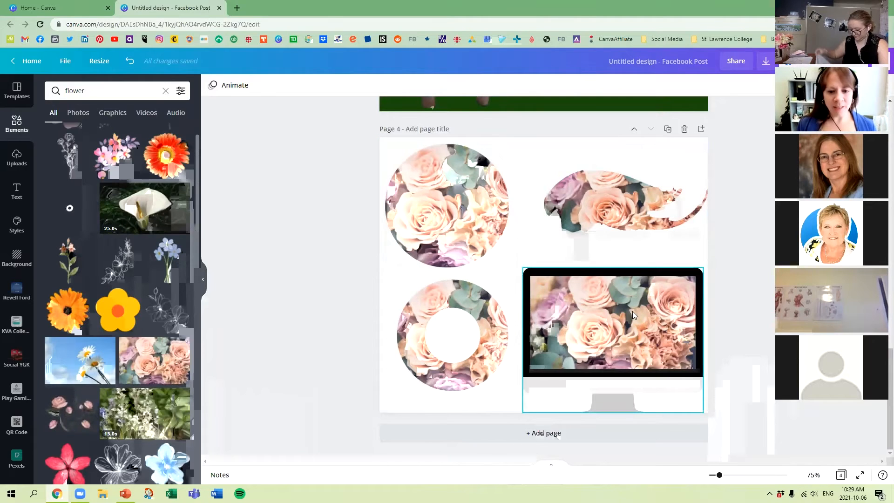
{"action": "left_click_drag", "start_coordinate": [632, 311], "coordinate": [623, 290]}
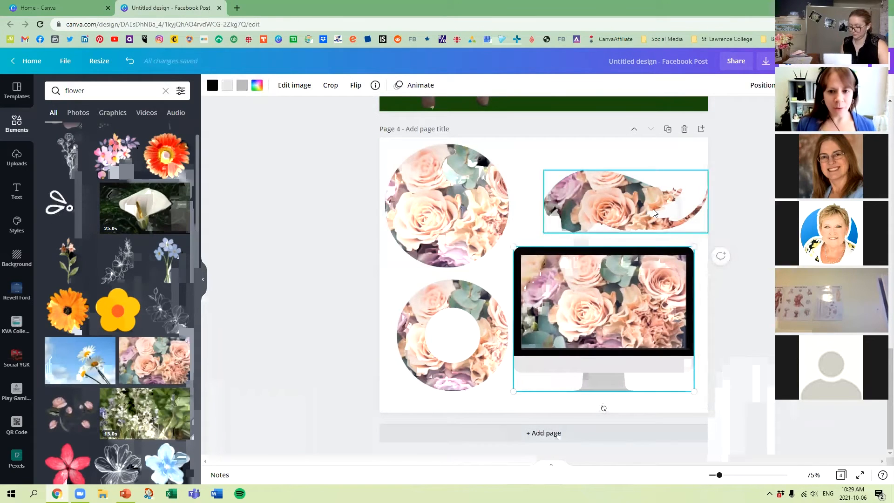
Duplicate page 4 and delete the brush-stroke, circular and ring frames from the copy, keeping only the monitor frame.
{"action": "left_click", "coordinate": [668, 130]}
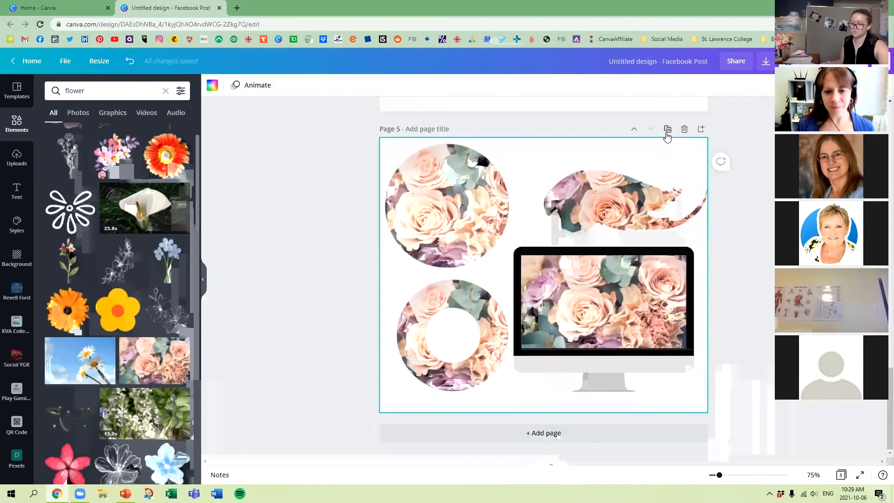
{"action": "left_click", "coordinate": [645, 207]}
{"action": "key", "text": "Delete"}
{"action": "left_click", "coordinate": [471, 186]}
{"action": "key", "text": "Delete"}
{"action": "left_click_drag", "start_coordinate": [371, 129], "coordinate": [614, 209]}
{"action": "key", "text": "Delete"}
{"action": "left_click", "coordinate": [449, 283]}
{"action": "key", "text": "Delete"}
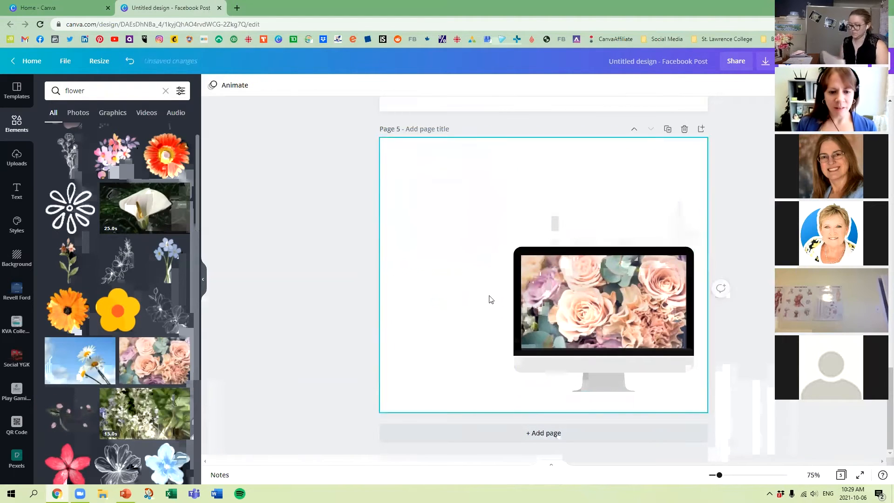
Enlarge the monitor frame on page 5 and center it horizontally, slightly below the middle of the page.
{"action": "left_click_drag", "start_coordinate": [562, 289], "coordinate": [501, 255]}
{"action": "left_click_drag", "start_coordinate": [634, 357], "coordinate": [662, 368]}
{"action": "left_click_drag", "start_coordinate": [636, 308], "coordinate": [616, 309]}
{"action": "left_click", "coordinate": [684, 301]}
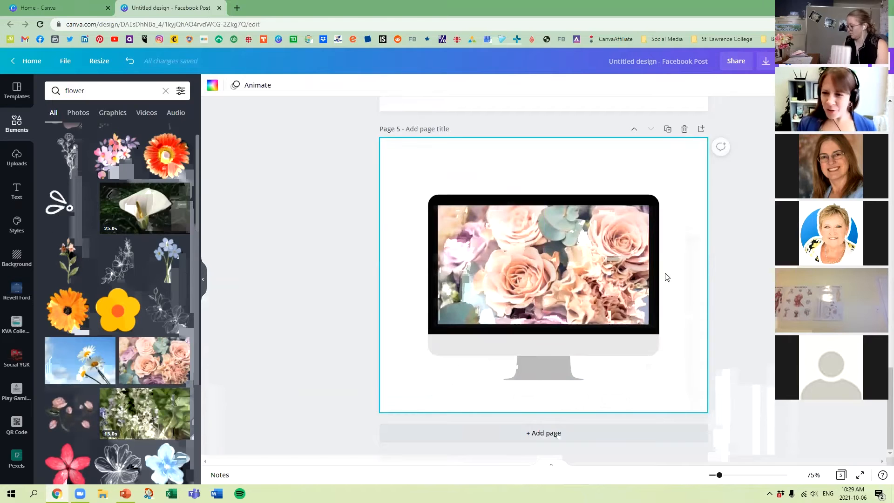
{"action": "left_click", "coordinate": [593, 208]}
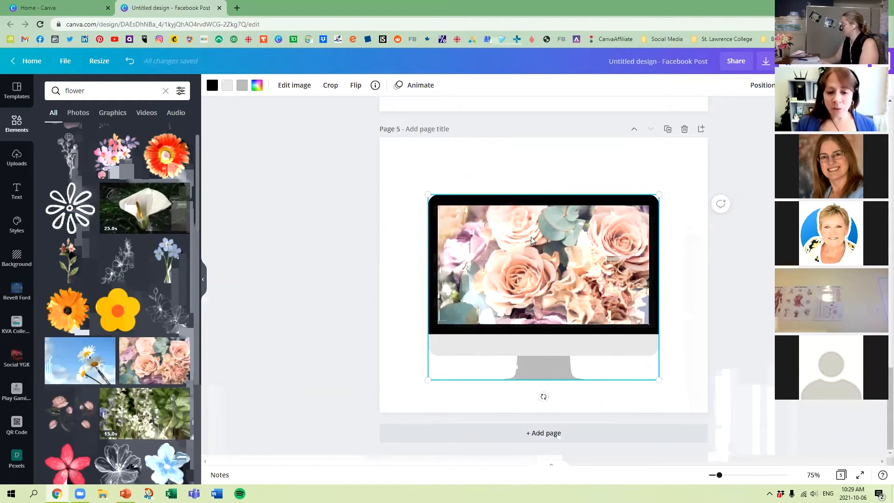
{"action": "left_click_drag", "start_coordinate": [658, 195], "coordinate": [641, 201]}
{"action": "mouse_move", "coordinate": [605, 240]}
{"action": "left_mouse_down"}
{"action": "mouse_move", "coordinate": [612, 239]}
{"action": "mouse_move", "coordinate": [606, 250]}
{"action": "left_mouse_up"}
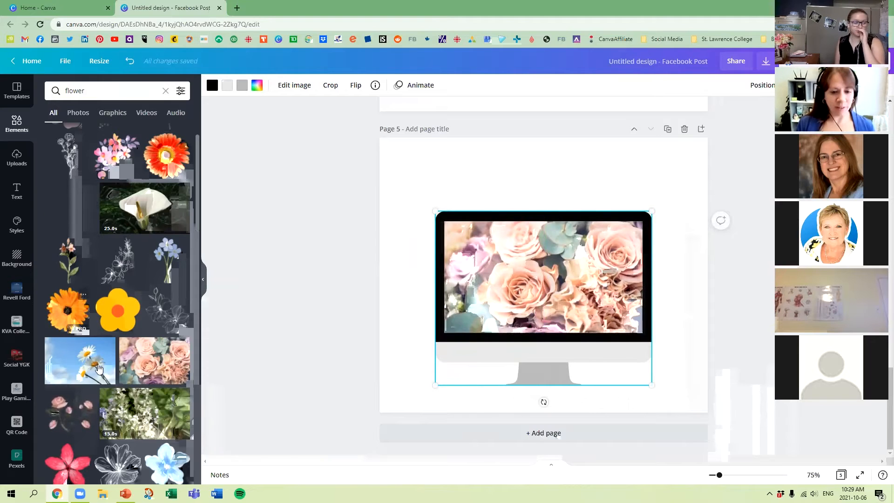
Replace the roses in page 5's monitor frame with the pink blossom-stalk photo from the flower results.
{"action": "scroll", "coordinate": [143, 306], "scroll_direction": "down", "scroll_amount": 1}
{"action": "scroll", "coordinate": [143, 306], "scroll_direction": "down", "scroll_amount": 6}
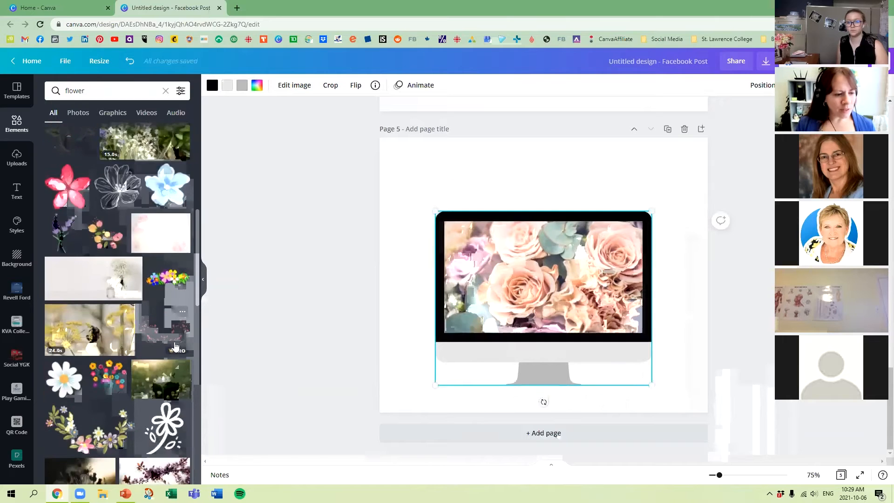
{"action": "scroll", "coordinate": [154, 410], "scroll_direction": "down", "scroll_amount": 3}
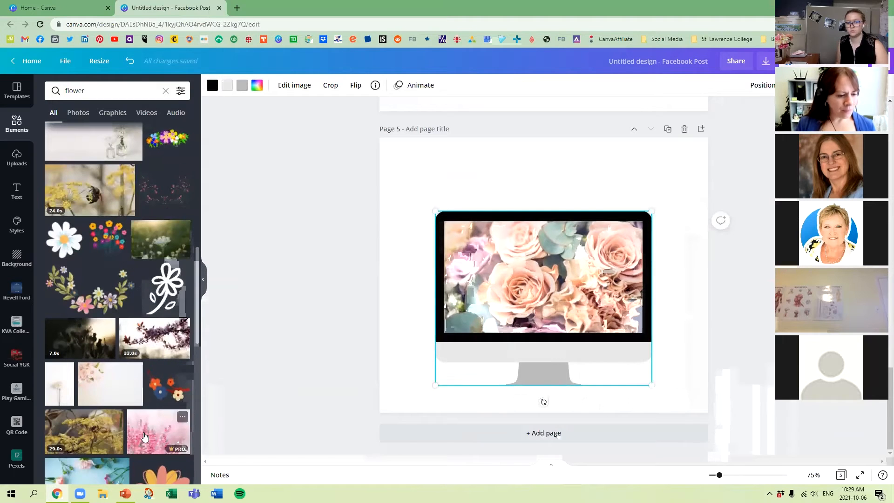
{"action": "left_click_drag", "start_coordinate": [158, 438], "coordinate": [463, 277]}
{"action": "left_click", "coordinate": [367, 312]}
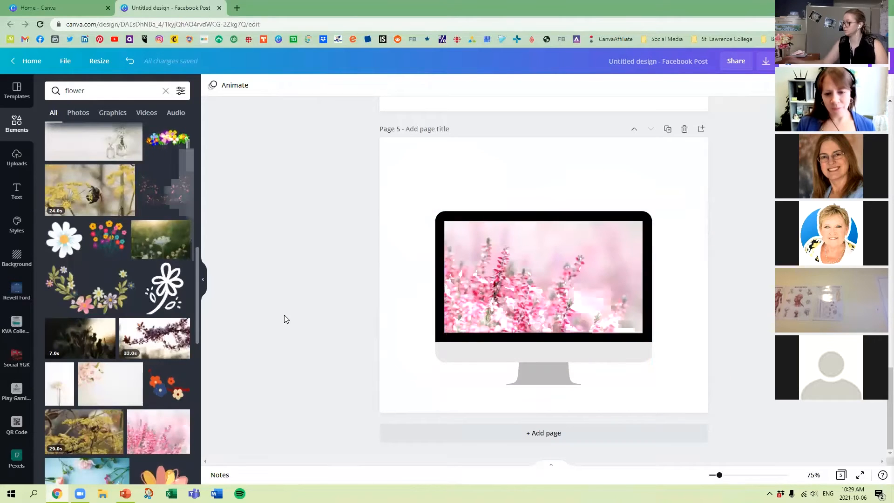
Try the 14-second purple flower video and the red tulips photo as fills for the monitor frame.
{"action": "scroll", "coordinate": [93, 400], "scroll_direction": "down", "scroll_amount": 2}
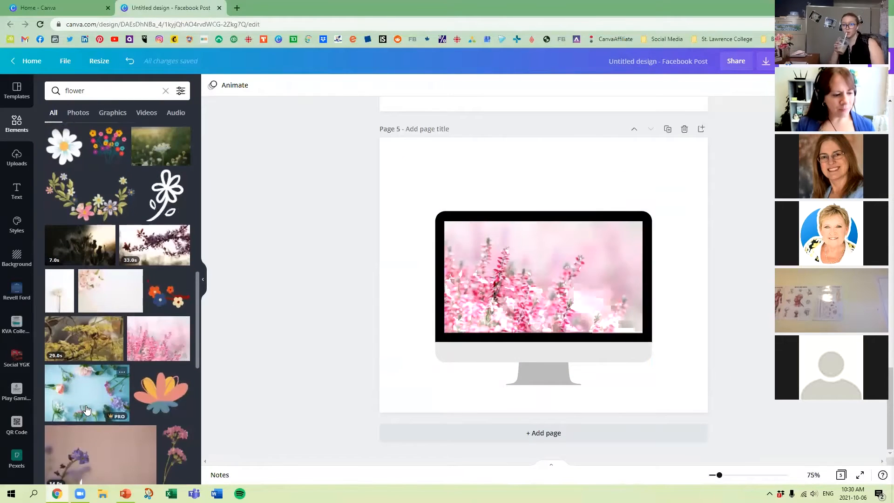
{"action": "scroll", "coordinate": [88, 401], "scroll_direction": "down", "scroll_amount": 3}
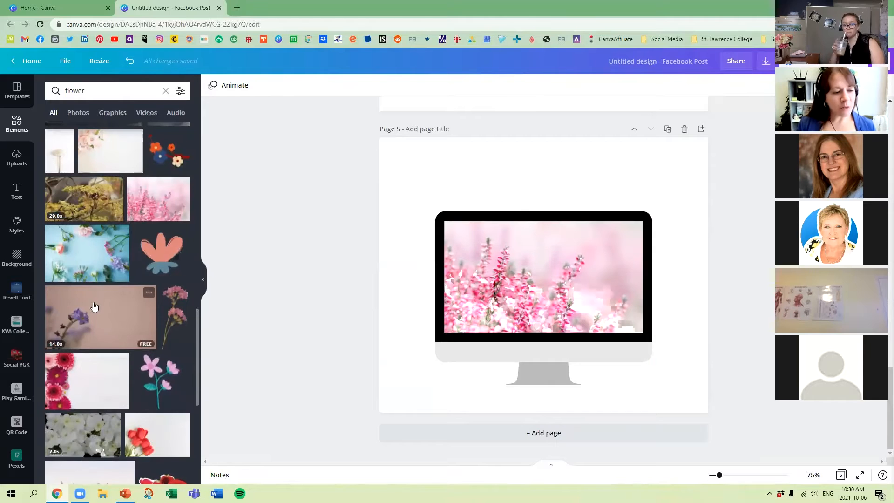
{"action": "left_click_drag", "start_coordinate": [94, 306], "coordinate": [539, 268]}
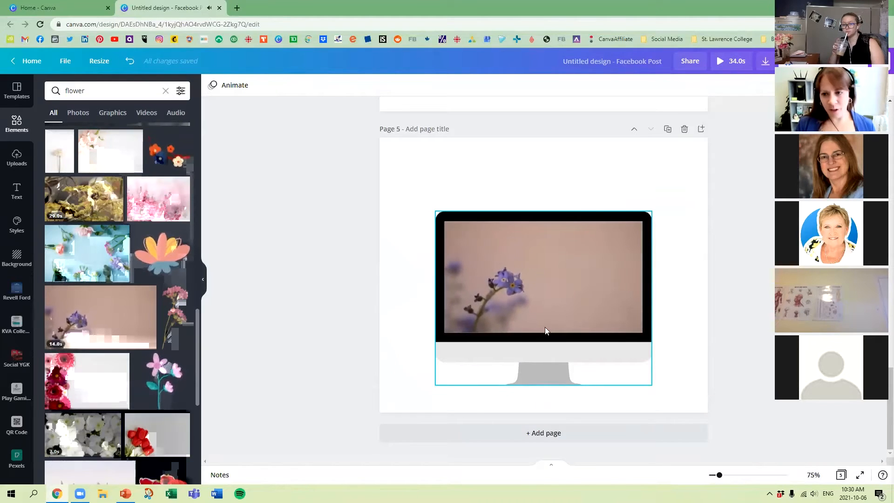
{"action": "scroll", "coordinate": [105, 352], "scroll_direction": "down", "scroll_amount": 1}
{"action": "left_click_drag", "start_coordinate": [135, 403], "coordinate": [540, 303]}
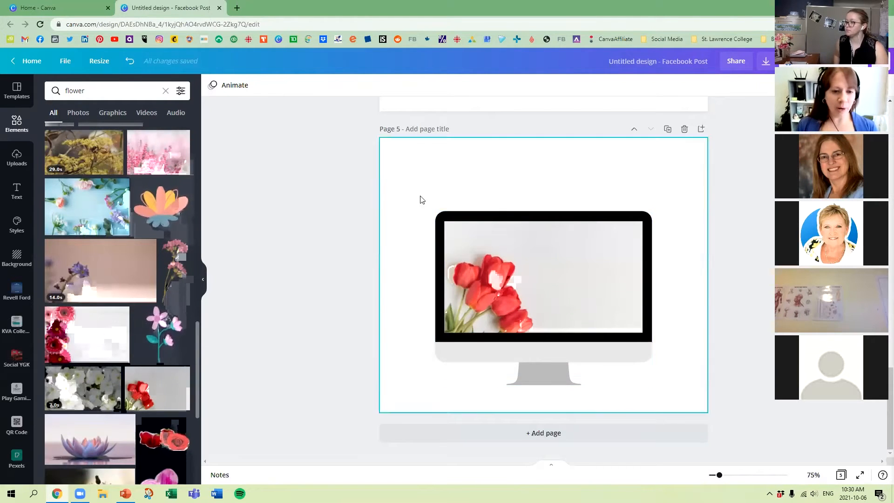
Delete the monitor frame with its tulips photo so page 5 is blank.
{"action": "left_click_drag", "start_coordinate": [420, 196], "coordinate": [658, 330]}
{"action": "key", "text": "Delete"}
{"action": "key", "text": "Delete"}
Copy the circular roses frame from page 4 to page 5, enlarge it and let it run off the lower-right corner.
{"action": "scroll", "coordinate": [569, 299], "scroll_direction": "up", "scroll_amount": 6}
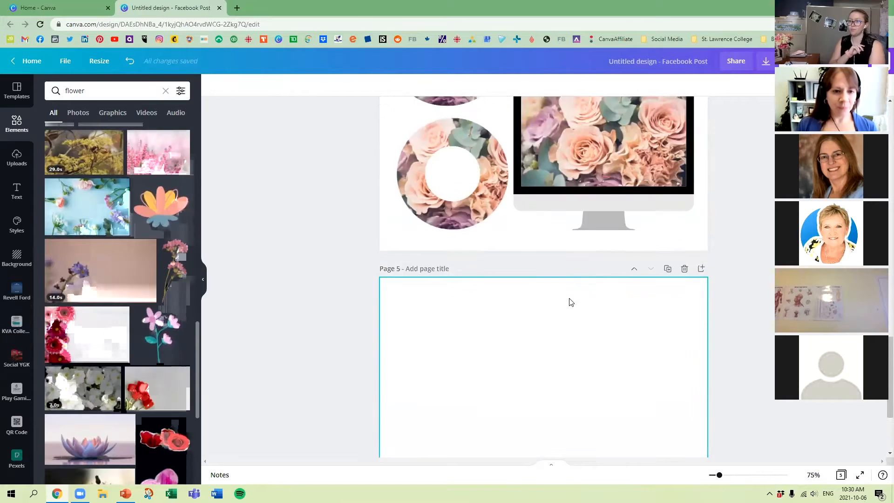
{"action": "left_click", "coordinate": [465, 203]}
{"action": "key", "text": "ctrl+c"}
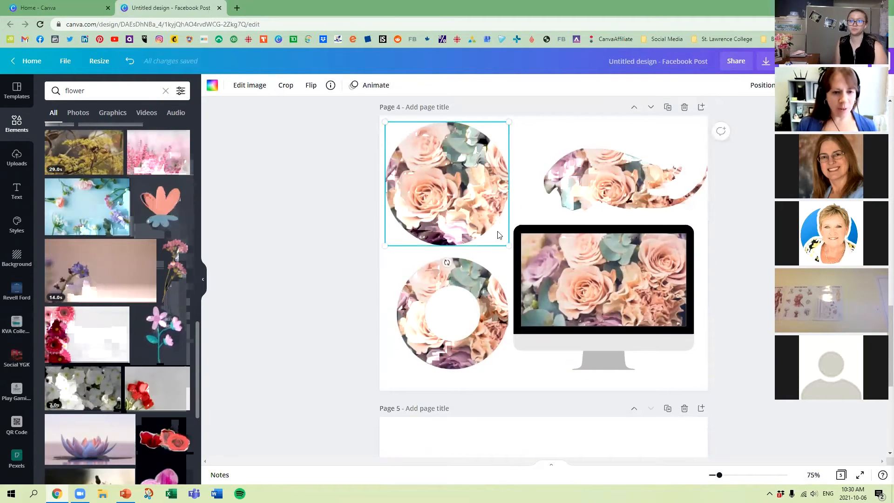
{"action": "scroll", "coordinate": [497, 234], "scroll_direction": "down", "scroll_amount": 6}
{"action": "key", "text": "ctrl+v"}
{"action": "left_click_drag", "start_coordinate": [510, 253], "coordinate": [739, 416]}
{"action": "left_click_drag", "start_coordinate": [614, 307], "coordinate": [630, 323]}
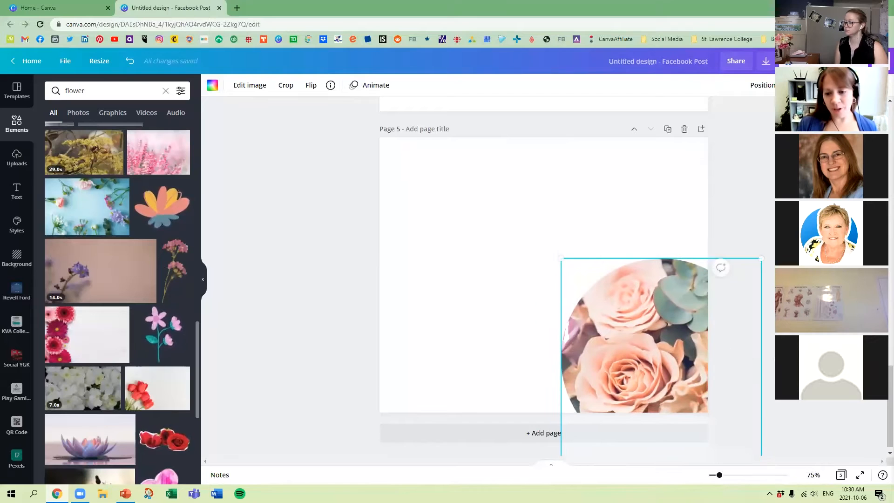
{"action": "left_click", "coordinate": [819, 446]}
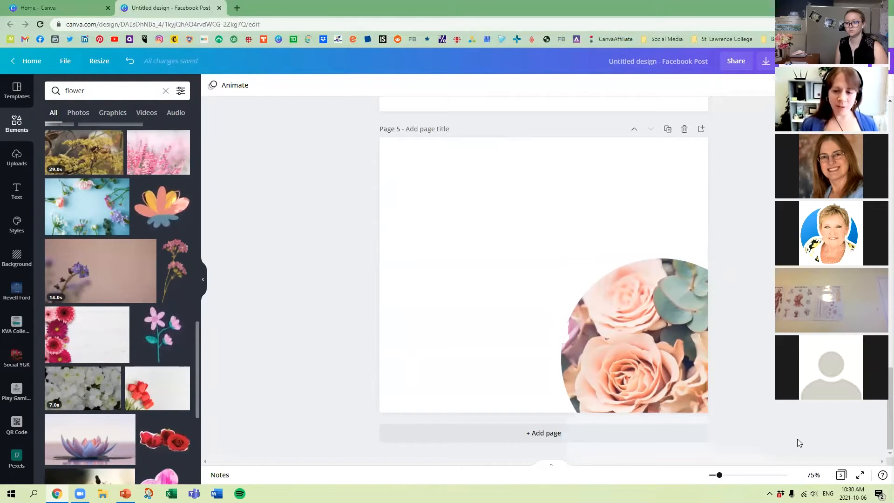
Move the circular frame half off the page's upper edge, and move it over to run off the left edge.
{"action": "left_click_drag", "start_coordinate": [676, 300], "coordinate": [552, 91]}
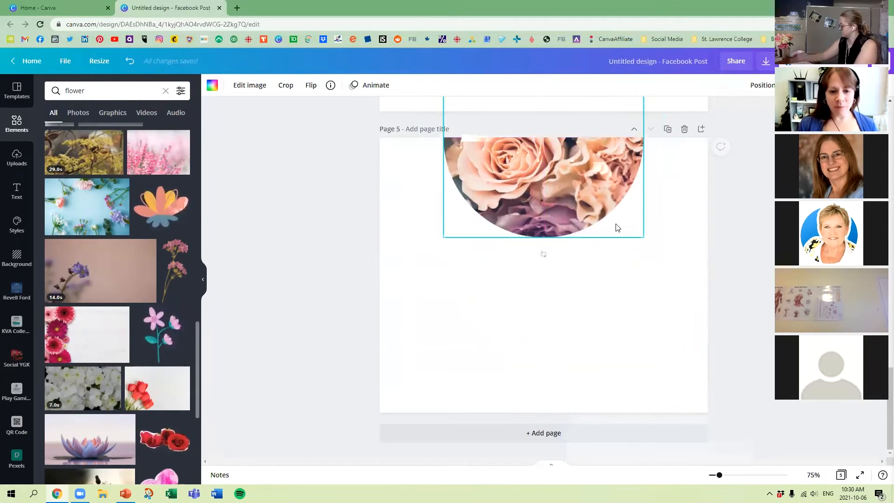
{"action": "left_click", "coordinate": [675, 286]}
{"action": "left_click_drag", "start_coordinate": [594, 195], "coordinate": [462, 342]}
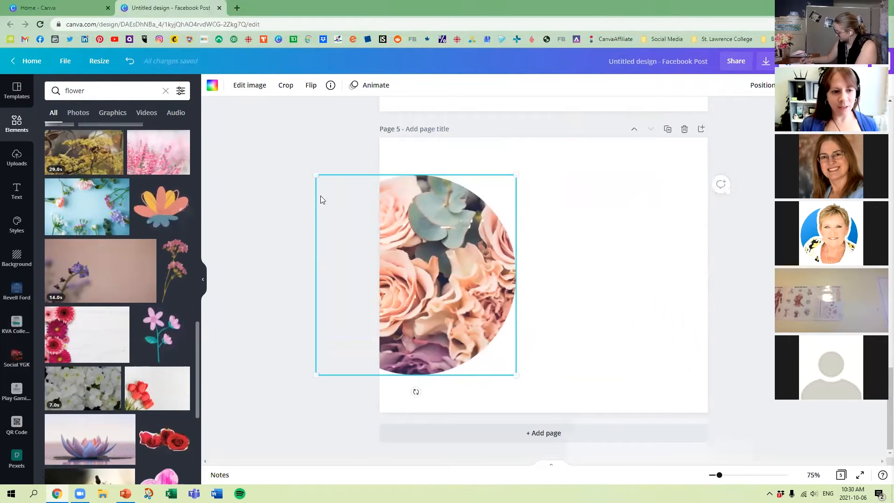
Resize the circular frame to the full page height and align it vertically centered, half off the left edge.
{"action": "left_click_drag", "start_coordinate": [316, 175], "coordinate": [150, 68]}
{"action": "left_click_drag", "start_coordinate": [464, 208], "coordinate": [464, 277]}
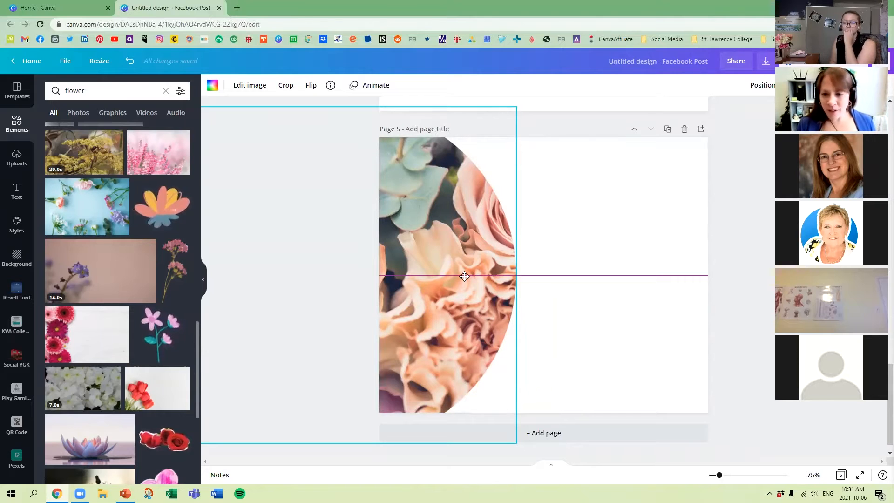
{"action": "left_click_drag", "start_coordinate": [465, 277], "coordinate": [465, 276]}
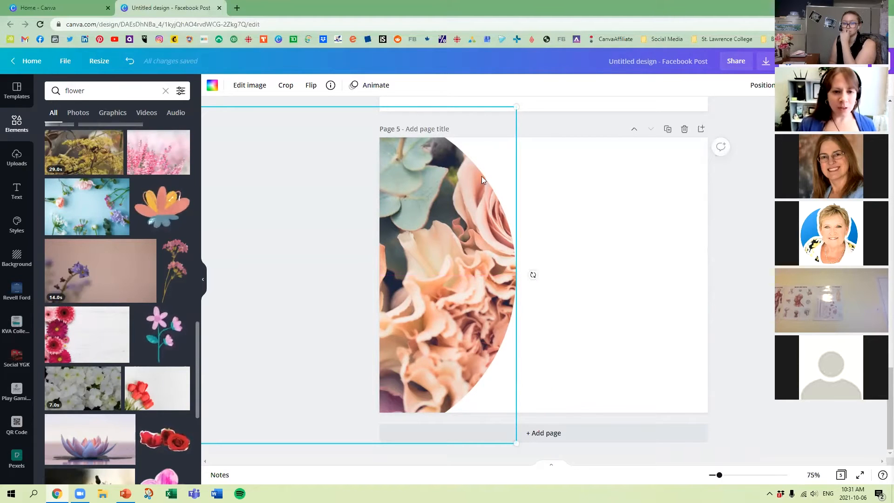
{"action": "left_click_drag", "start_coordinate": [515, 106], "coordinate": [485, 137]}
{"action": "left_click_drag", "start_coordinate": [486, 443], "coordinate": [462, 408]}
{"action": "left_click_drag", "start_coordinate": [426, 336], "coordinate": [487, 326]}
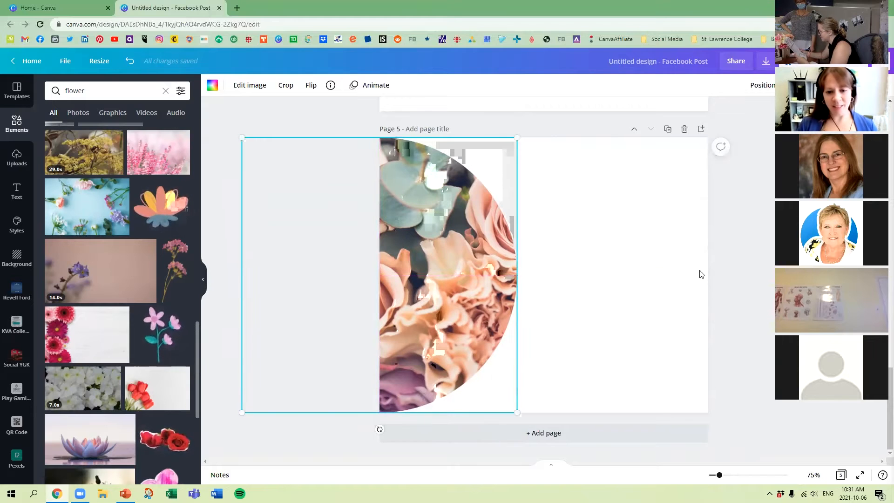
{"action": "left_click", "coordinate": [730, 259]}
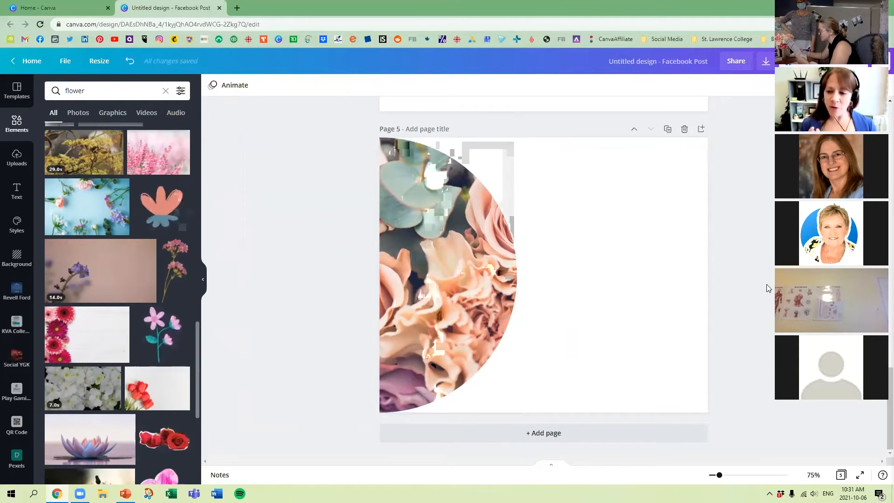
Delete the roses photo and its circular frame from page 5.
{"action": "left_click", "coordinate": [480, 264]}
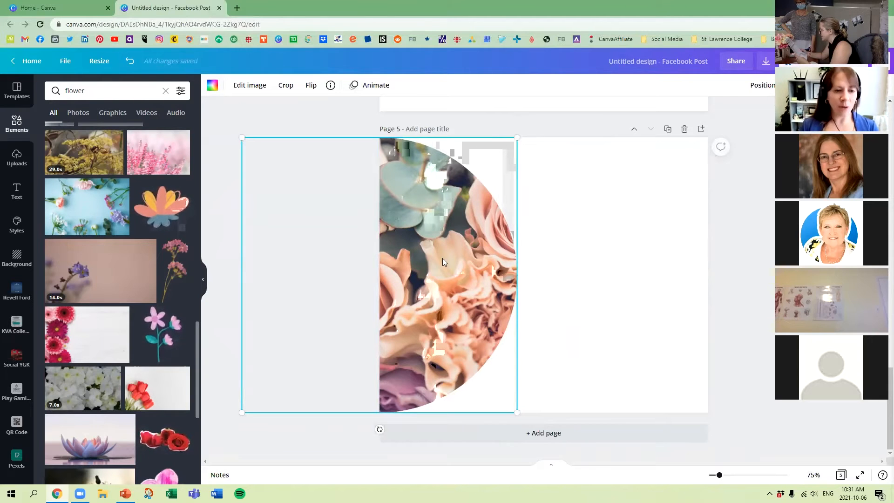
{"action": "key", "text": "Delete"}
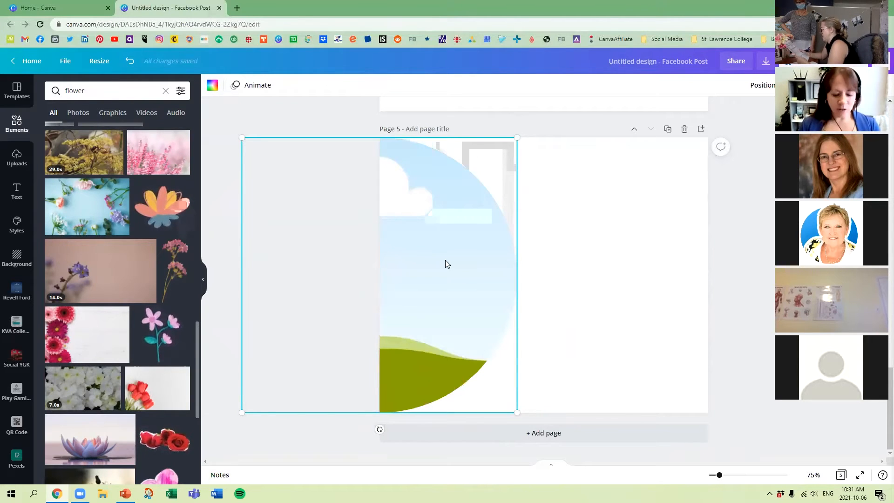
{"action": "key", "text": "Delete"}
Search the elements for "frames" and add the letter H frame to page 5.
{"action": "left_click", "coordinate": [96, 90]}
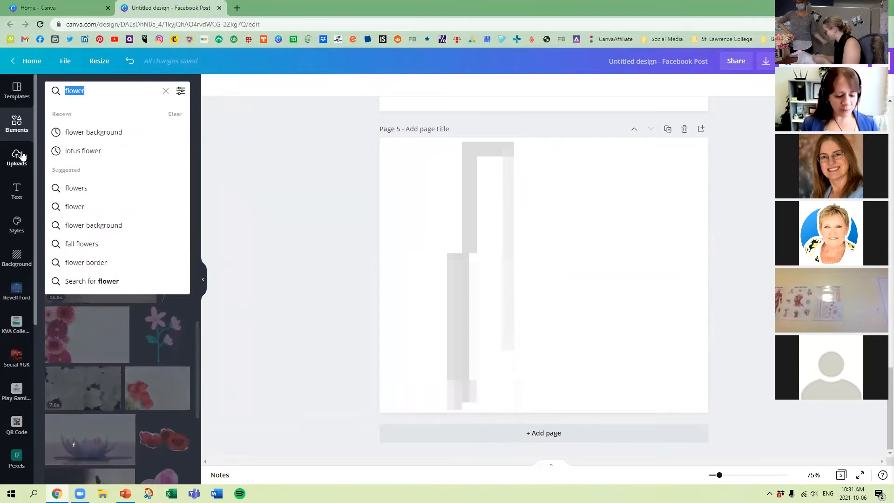
{"action": "type", "text": "frames"}
{"action": "key", "text": "Return"}
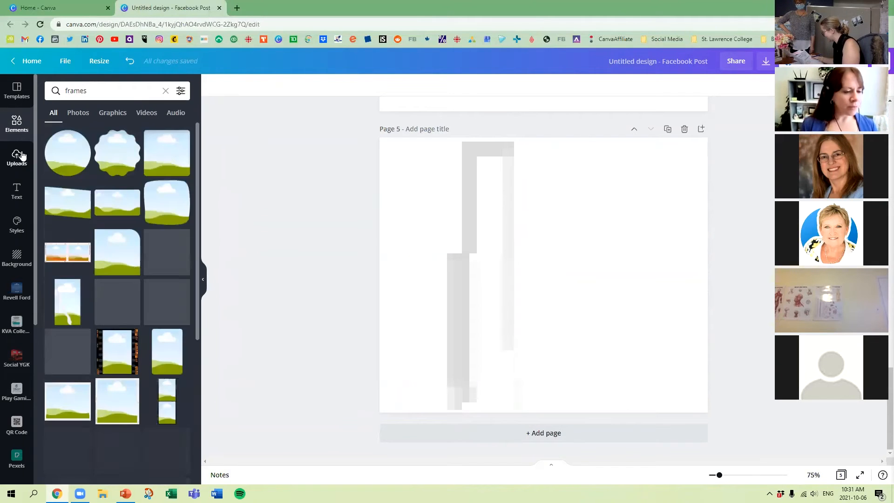
{"action": "scroll", "coordinate": [104, 327], "scroll_direction": "down", "scroll_amount": 10}
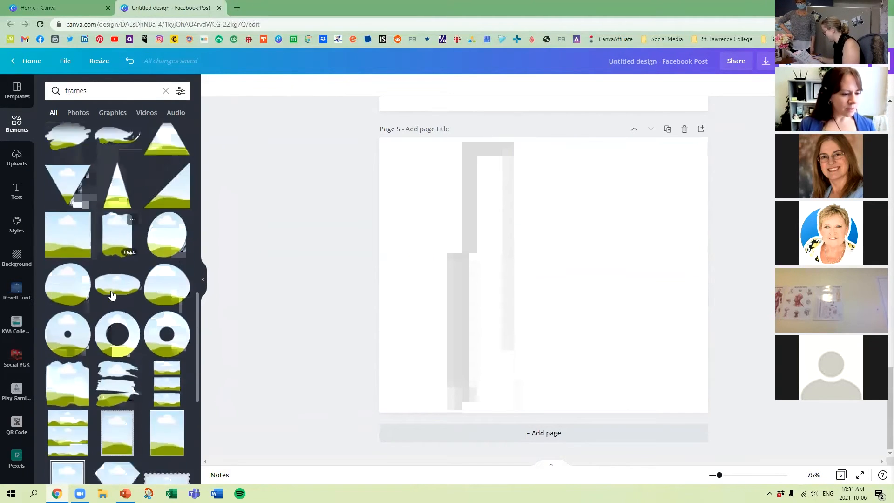
{"action": "scroll", "coordinate": [112, 286], "scroll_direction": "down", "scroll_amount": 6}
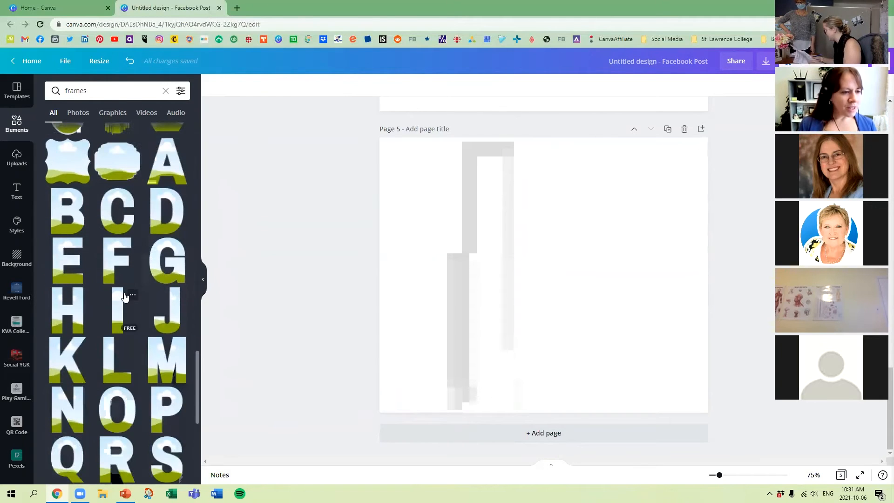
{"action": "left_click", "coordinate": [122, 87]}
{"action": "left_click", "coordinate": [278, 132]}
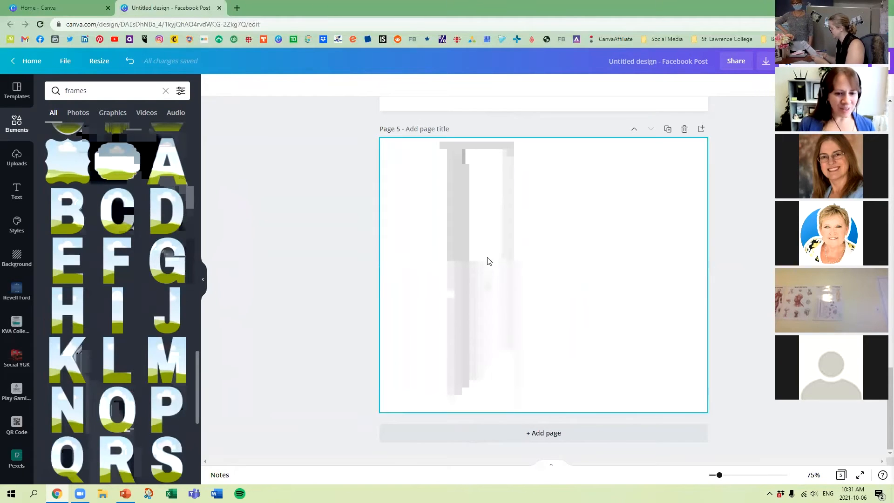
{"action": "left_click", "coordinate": [68, 310]}
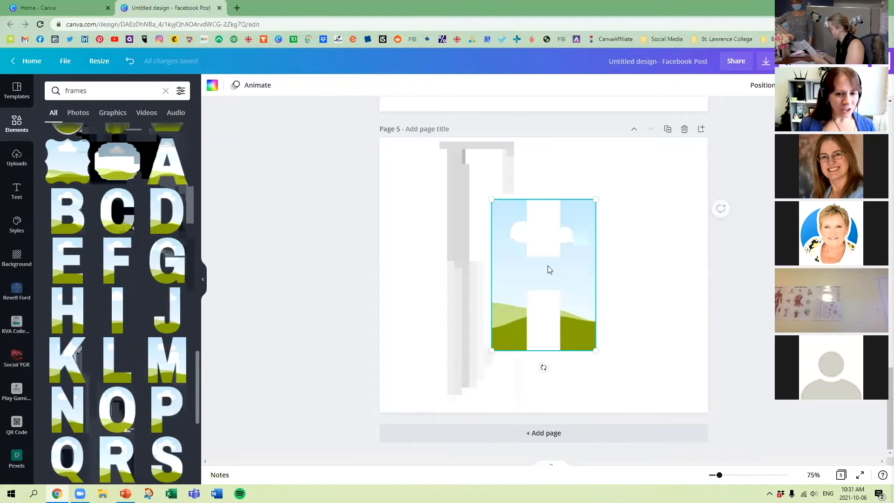
Move the letter H frame toward the left half of page 5 and add the letter I frame beside it.
{"action": "left_click_drag", "start_coordinate": [538, 268], "coordinate": [490, 263]}
{"action": "left_click_drag", "start_coordinate": [119, 294], "coordinate": [607, 212]}
{"action": "left_click_drag", "start_coordinate": [599, 244], "coordinate": [594, 243]}
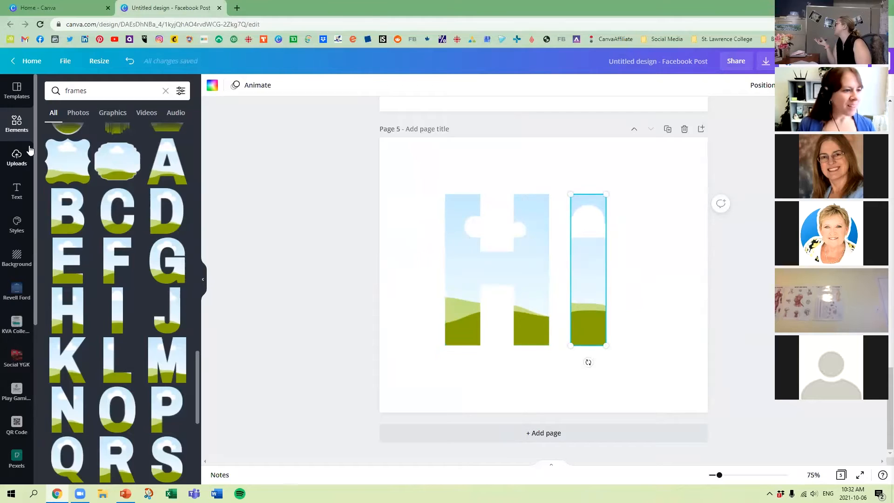
Search the elements for "plaid".
{"action": "left_click", "coordinate": [19, 122]}
{"action": "left_click", "coordinate": [100, 90]}
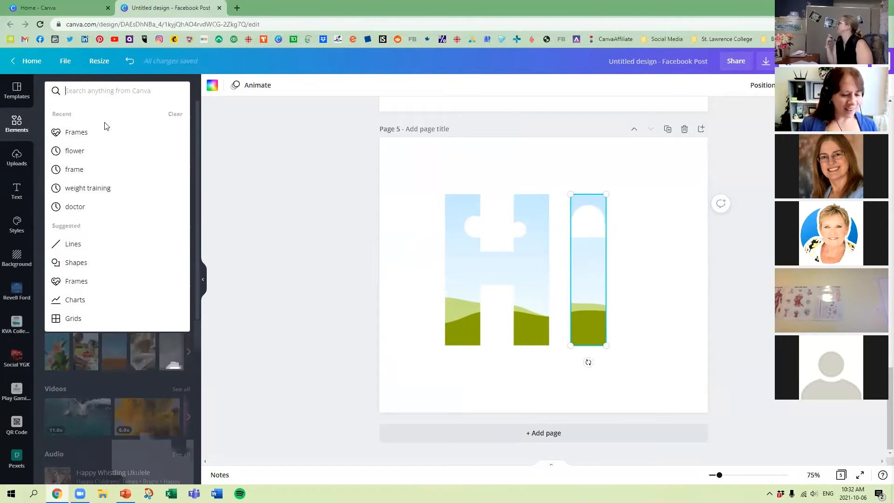
{"action": "type", "text": "lpaid"}
{"action": "key", "text": "Return"}
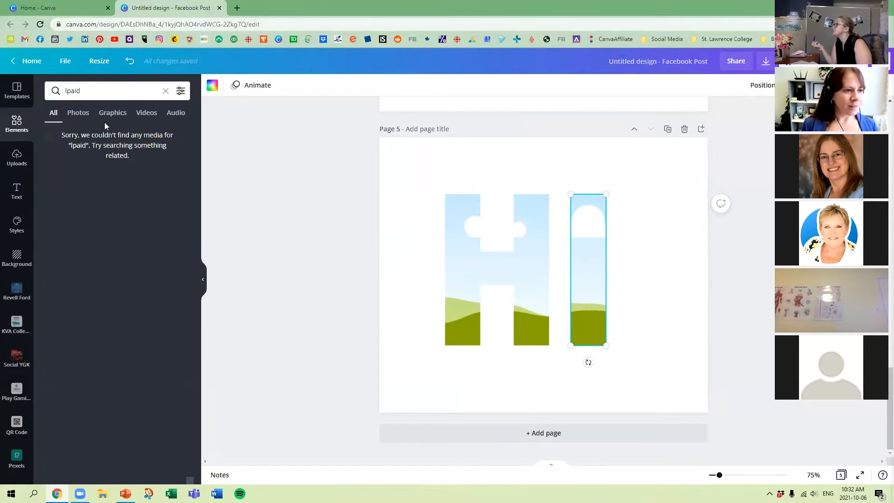
{"action": "left_click_drag", "start_coordinate": [93, 96], "coordinate": [4, 100]}
{"action": "type", "text": "plaid"}
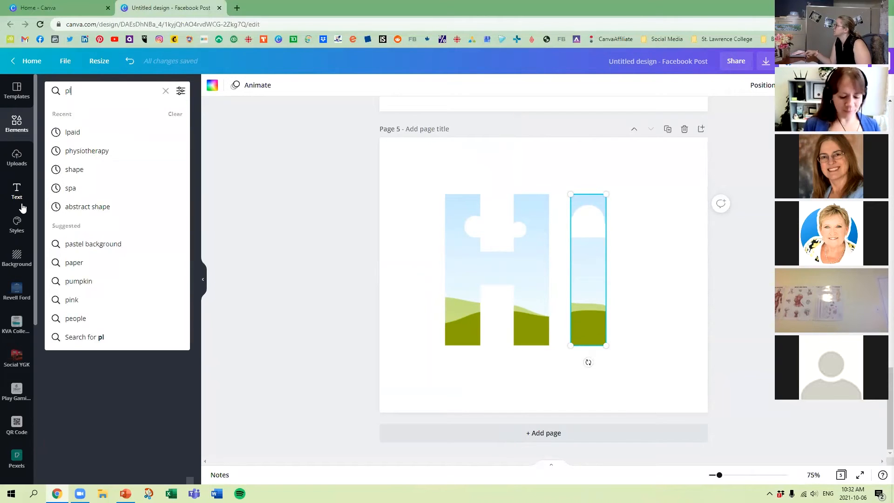
{"action": "key", "text": "Return"}
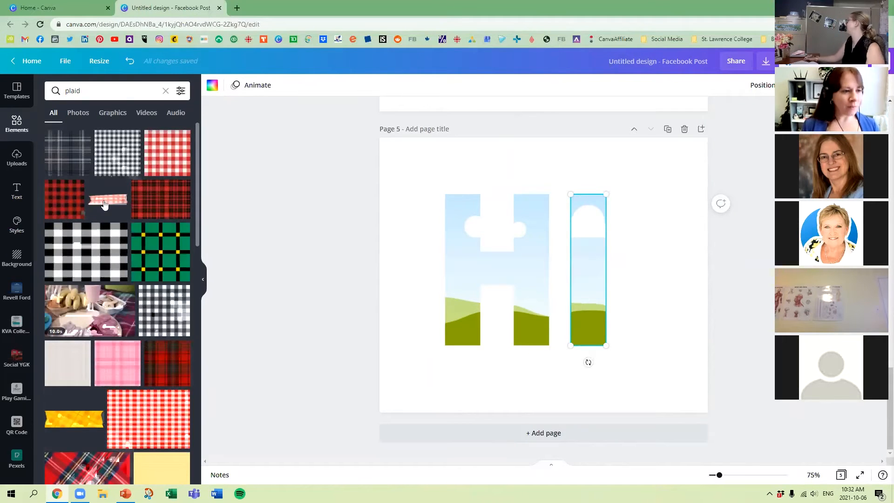
Try to fill the letter H frame with the red and black plaid graphic, and undo the placement.
{"action": "left_click_drag", "start_coordinate": [55, 188], "coordinate": [254, 256]}
{"action": "left_click", "coordinate": [457, 240]}
{"action": "left_click_drag", "start_coordinate": [62, 196], "coordinate": [461, 246]}
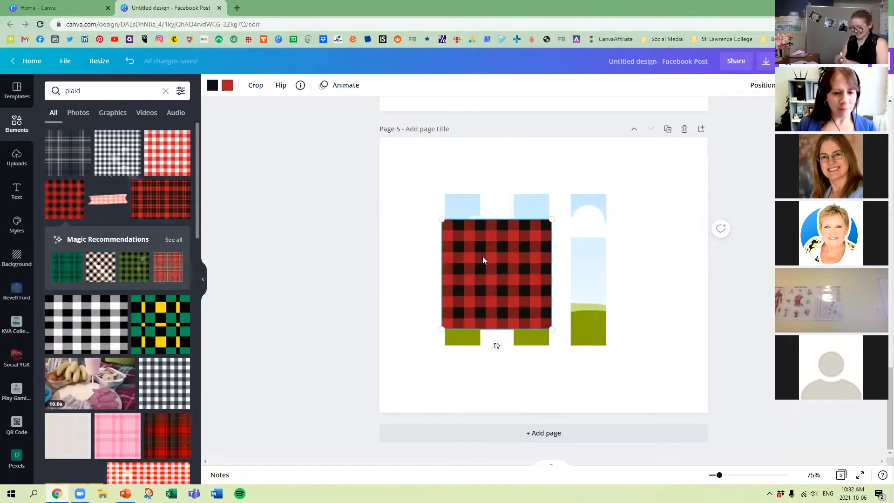
{"action": "key", "text": "ctrl+z"}
{"action": "left_click_drag", "start_coordinate": [70, 200], "coordinate": [465, 219]}
{"action": "key", "text": "ctrl+z"}
Move the letter I frame farther from the H and fill both letters with the black and white plaid image.
{"action": "left_click_drag", "start_coordinate": [605, 244], "coordinate": [633, 247]}
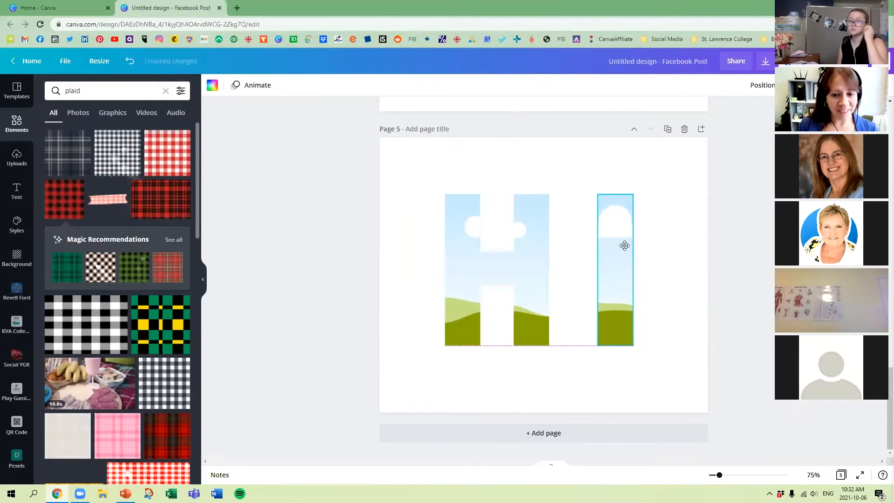
{"action": "left_click_drag", "start_coordinate": [95, 328], "coordinate": [461, 279]}
{"action": "left_click_drag", "start_coordinate": [303, 252], "coordinate": [622, 259]}
{"action": "left_click_drag", "start_coordinate": [51, 199], "coordinate": [128, 228]}
{"action": "scroll", "coordinate": [184, 275], "scroll_direction": "down", "scroll_amount": 1}
{"action": "left_click_drag", "start_coordinate": [168, 316], "coordinate": [163, 299]}
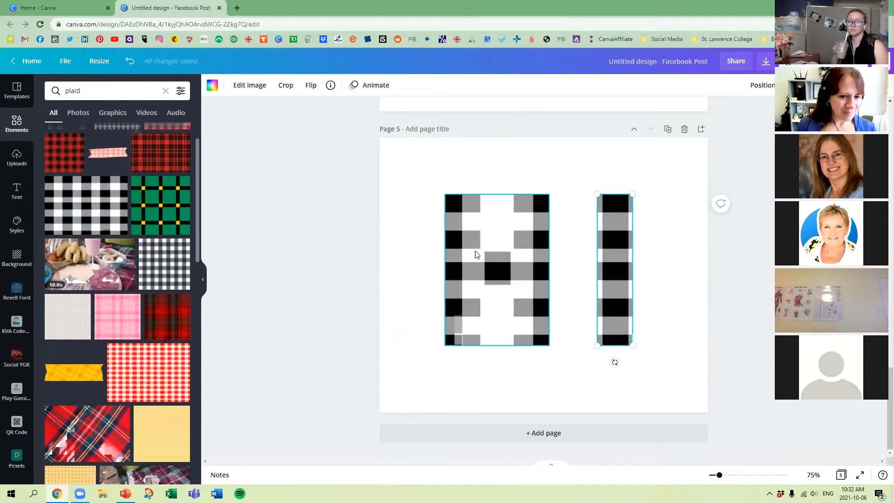
Fill both letter frames with the red and green diagonal tartan image and move the I closer to the H.
{"action": "scroll", "coordinate": [170, 322], "scroll_direction": "down", "scroll_amount": 1}
{"action": "scroll", "coordinate": [170, 322], "scroll_direction": "down", "scroll_amount": 3}
{"action": "left_click_drag", "start_coordinate": [89, 299], "coordinate": [497, 270]}
{"action": "left_click_drag", "start_coordinate": [93, 307], "coordinate": [579, 262]}
{"action": "left_click", "coordinate": [679, 255]}
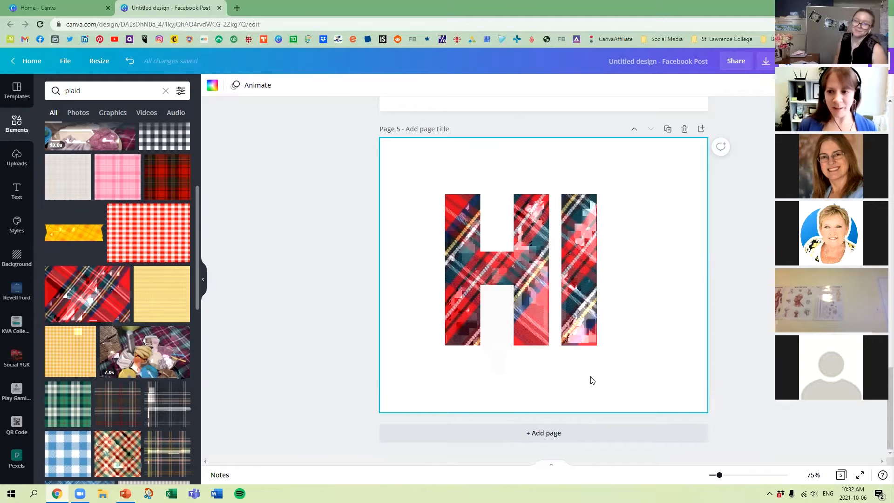
Move the H and I letters slightly up together and group them.
{"action": "left_click_drag", "start_coordinate": [409, 169], "coordinate": [661, 348]}
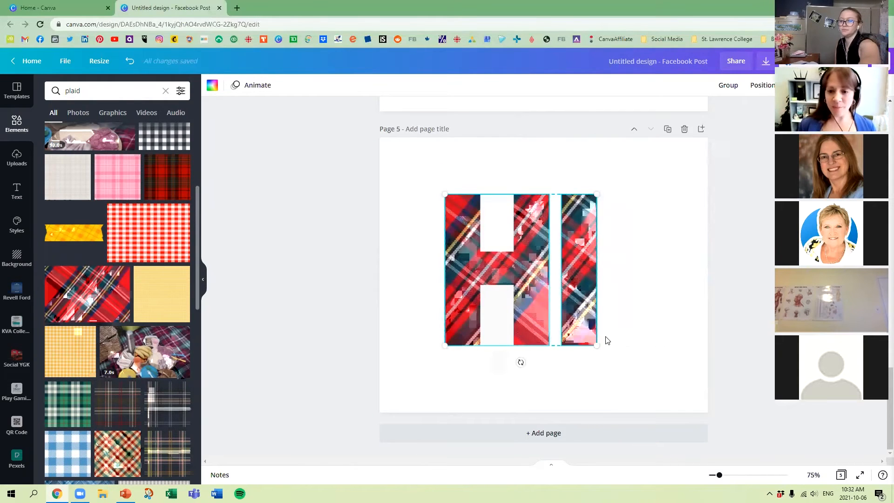
{"action": "left_click_drag", "start_coordinate": [524, 243], "coordinate": [525, 241]}
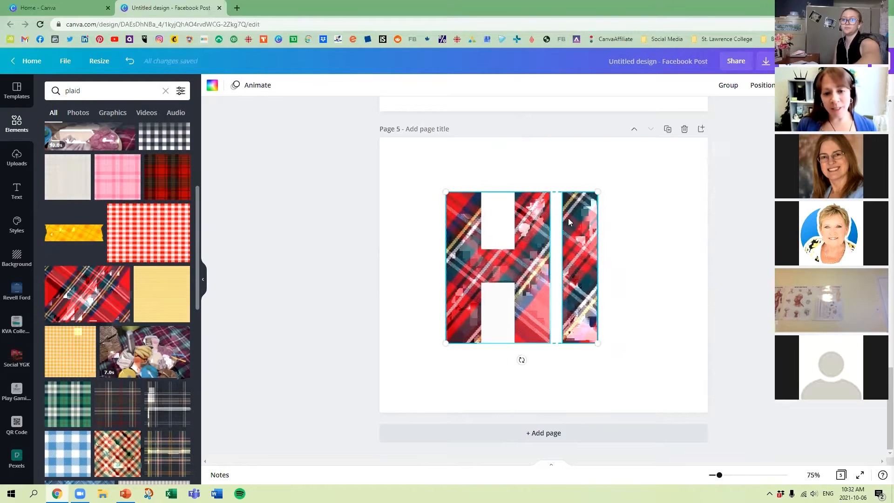
{"action": "left_click", "coordinate": [432, 176]}
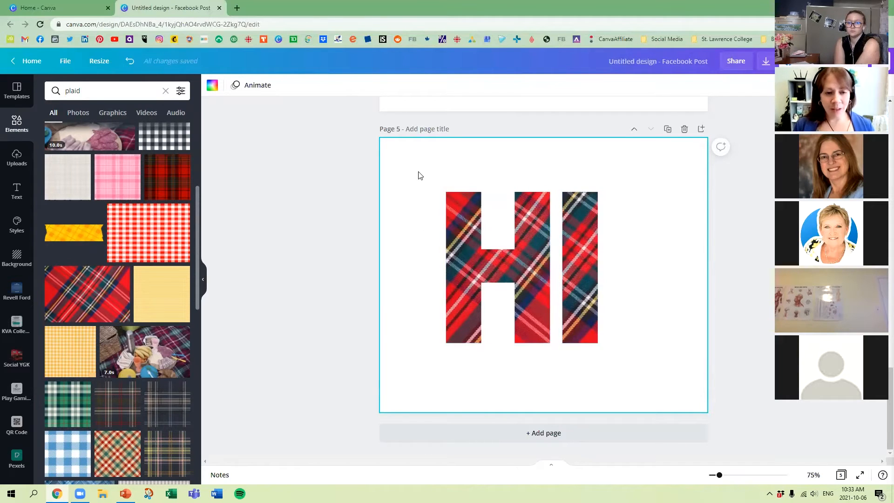
{"action": "left_click_drag", "start_coordinate": [429, 173], "coordinate": [637, 362]}
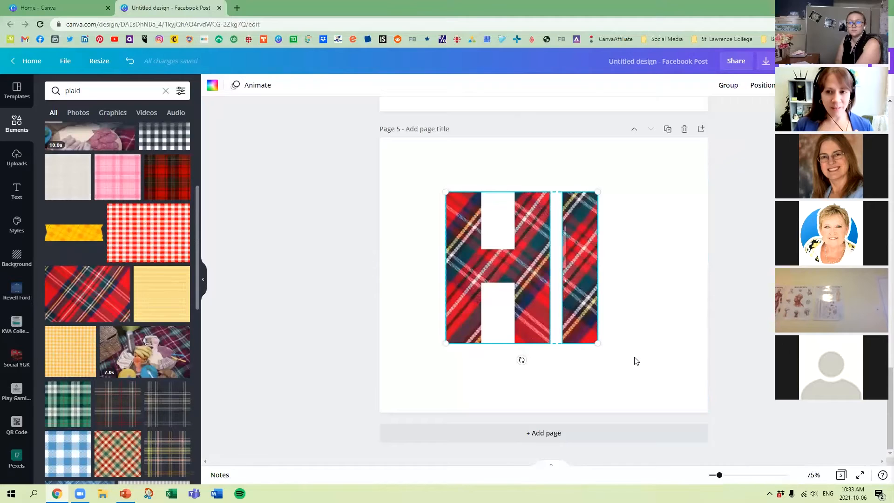
{"action": "left_click", "coordinate": [729, 88]}
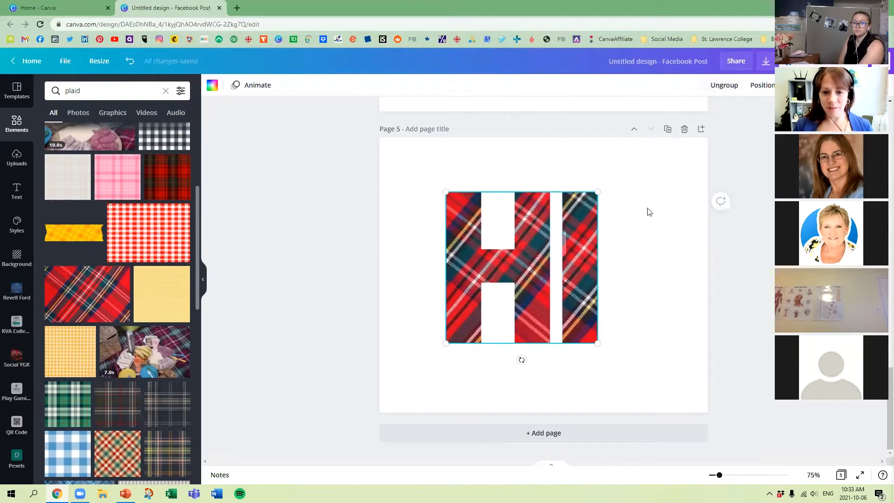
Move the grouped HI letters up to the page's upper margin and ungroup them.
{"action": "left_click_drag", "start_coordinate": [578, 289], "coordinate": [604, 265]}
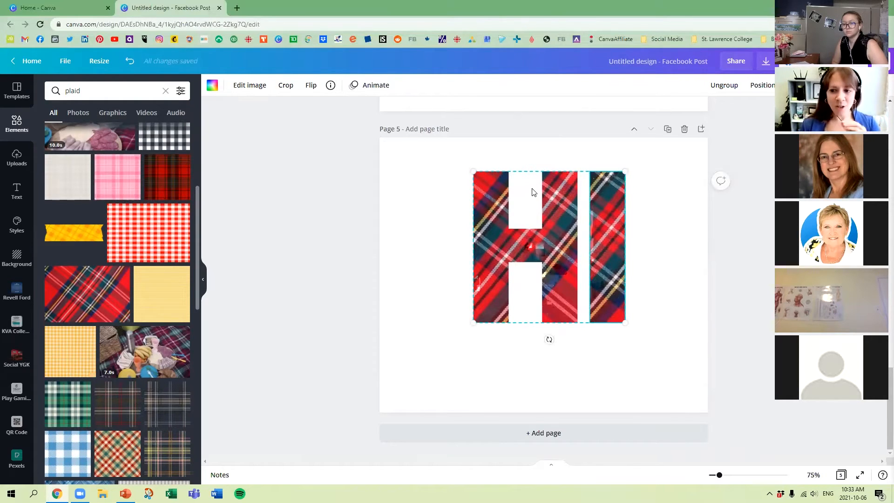
{"action": "left_click_drag", "start_coordinate": [566, 230], "coordinate": [551, 223]}
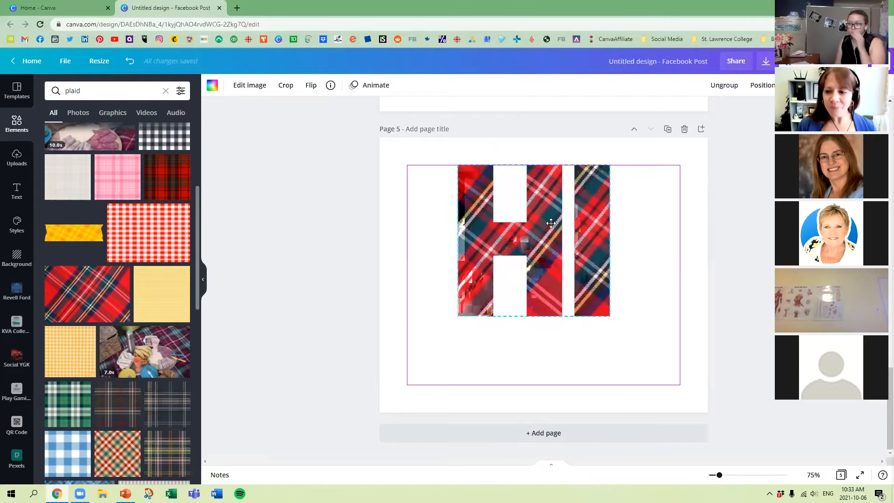
{"action": "left_click", "coordinate": [651, 231]}
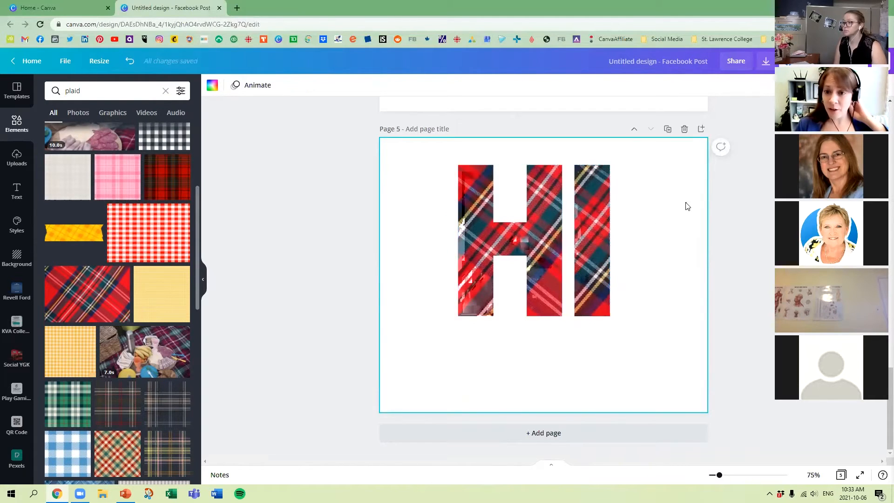
{"action": "left_click", "coordinate": [577, 234]}
{"action": "left_click", "coordinate": [727, 85]}
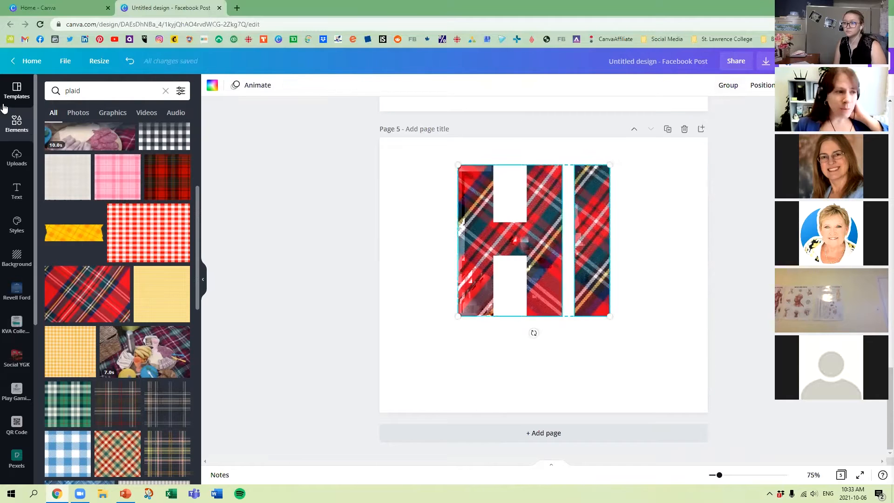
Fill the H with the uploaded white plaid sweater photo and the I with the uploaded light coat photo.
{"action": "left_click", "coordinate": [17, 158]}
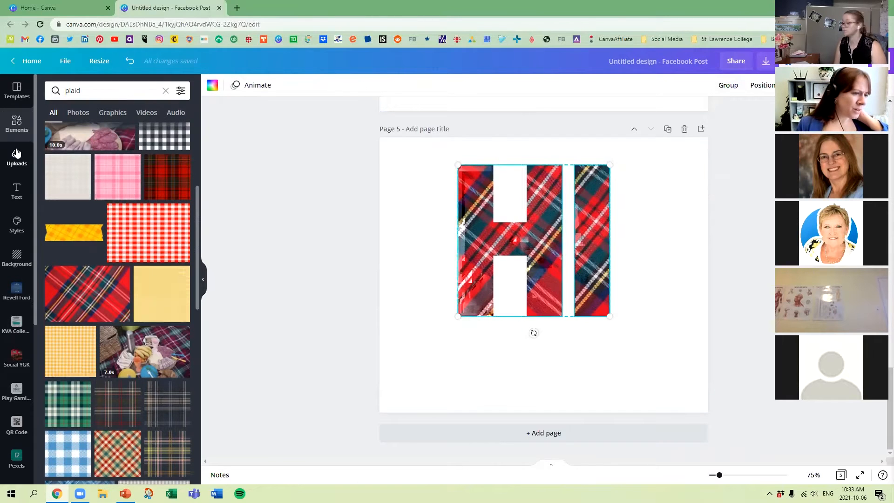
{"action": "left_click_drag", "start_coordinate": [135, 334], "coordinate": [483, 217]}
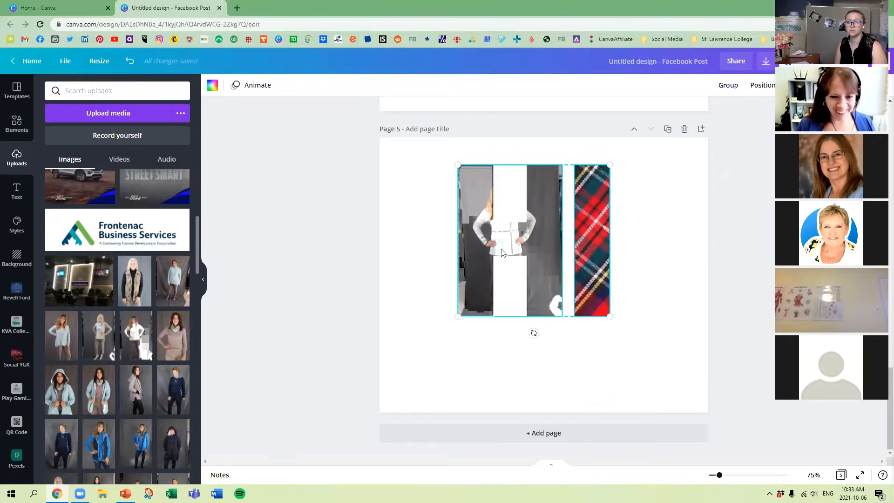
{"action": "left_click_drag", "start_coordinate": [136, 389], "coordinate": [592, 224]}
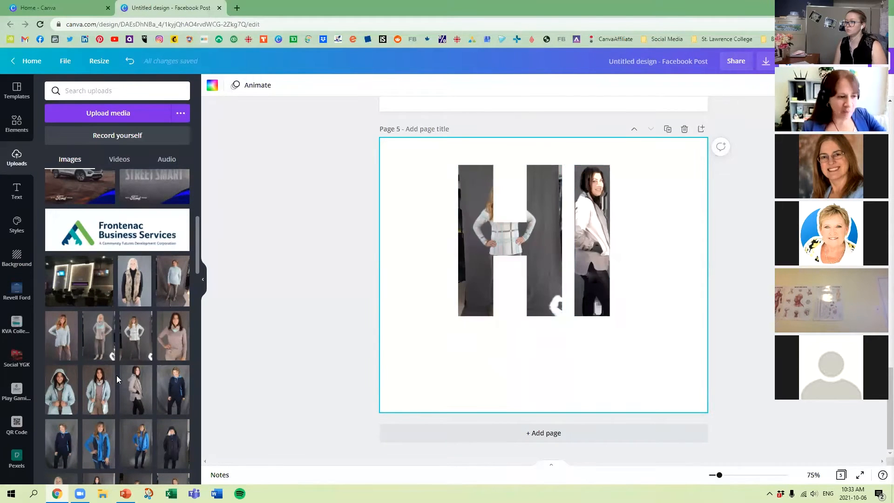
Fill both letter frames with the uploaded photo of the woman at a laptop showing "Social Media Workshop".
{"action": "scroll", "coordinate": [63, 340], "scroll_direction": "down", "scroll_amount": 15}
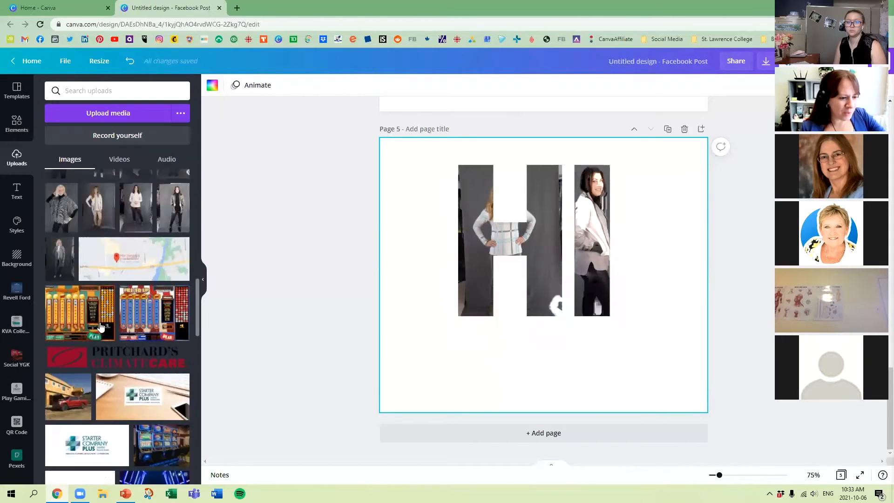
{"action": "scroll", "coordinate": [131, 326], "scroll_direction": "down", "scroll_amount": 15}
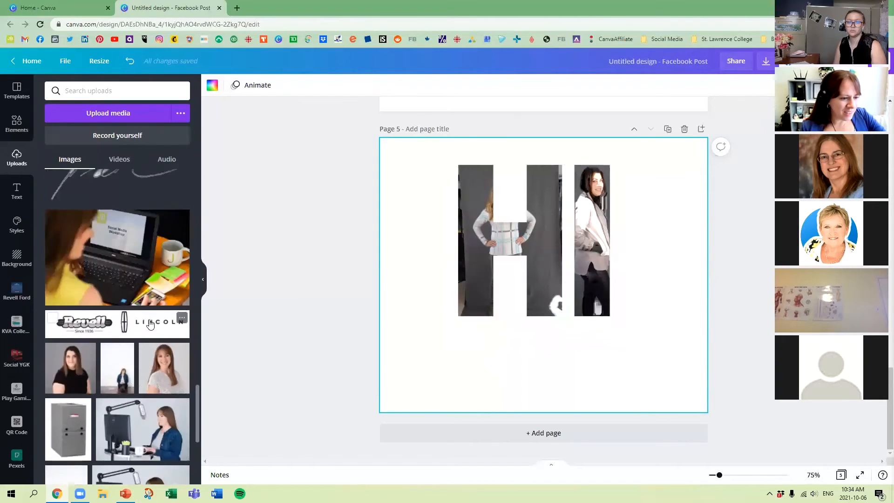
{"action": "scroll", "coordinate": [141, 321], "scroll_direction": "up", "scroll_amount": 5}
{"action": "left_click_drag", "start_coordinate": [142, 321], "coordinate": [455, 255]}
{"action": "left_click_drag", "start_coordinate": [148, 321], "coordinate": [654, 272]}
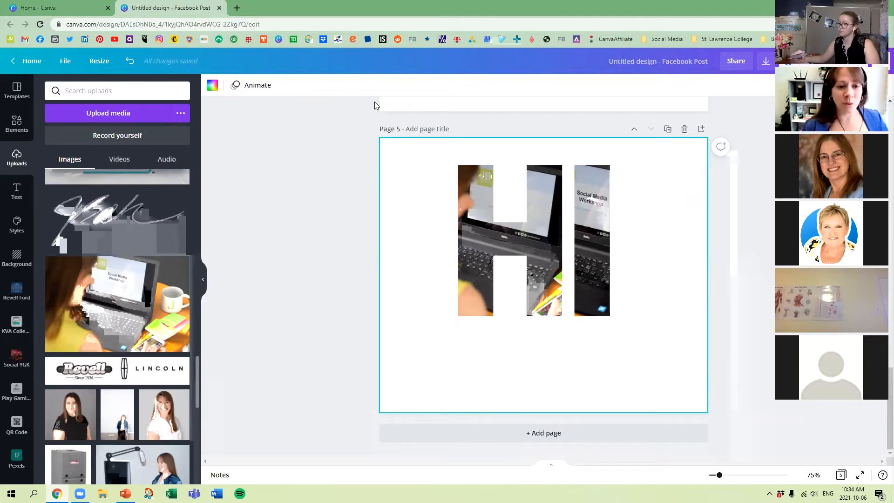
Delete both letter frames from page 5 and search the elements for "grid".
{"action": "left_click_drag", "start_coordinate": [406, 142], "coordinate": [669, 325]}
{"action": "key", "text": "Delete"}
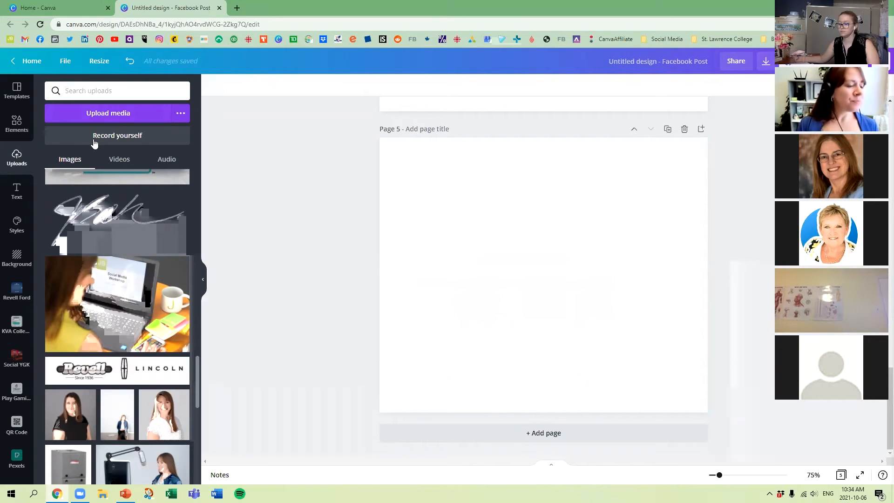
{"action": "left_click", "coordinate": [17, 123]}
{"action": "left_click_drag", "start_coordinate": [86, 91], "coordinate": [43, 81]}
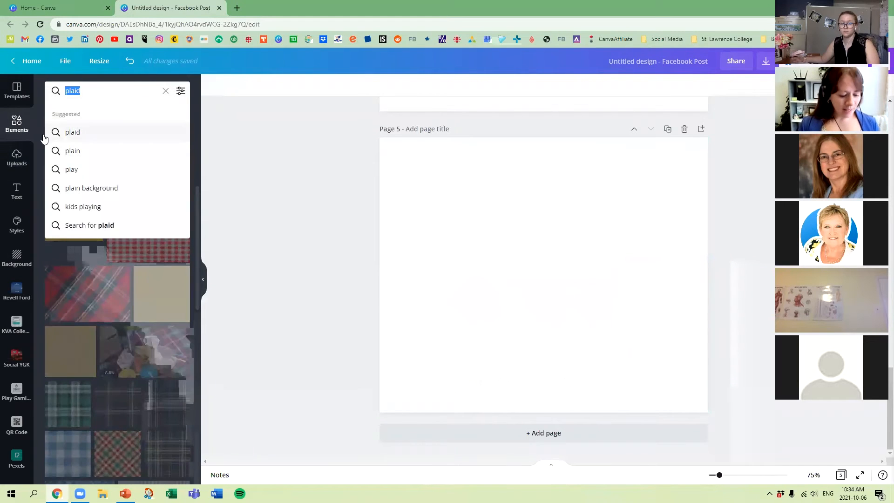
{"action": "type", "text": "gra"}
{"action": "key", "text": "BackSpace"}
{"action": "type", "text": "id"}
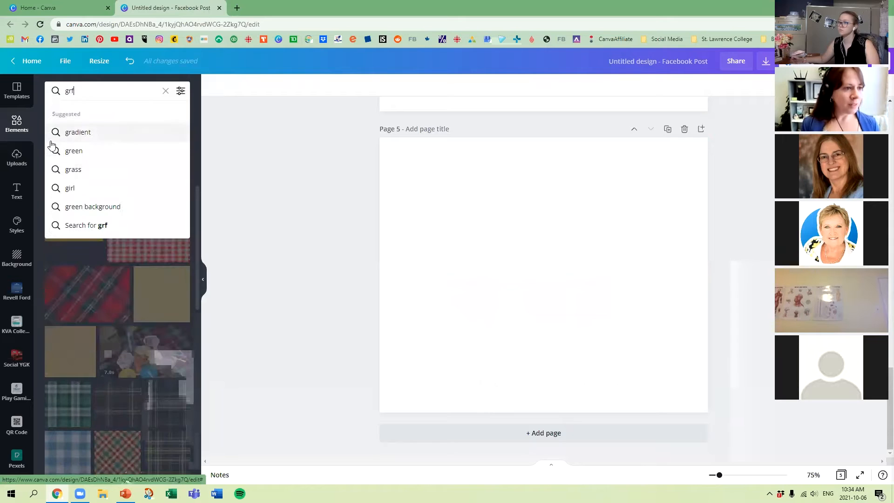
{"action": "key", "text": "Return"}
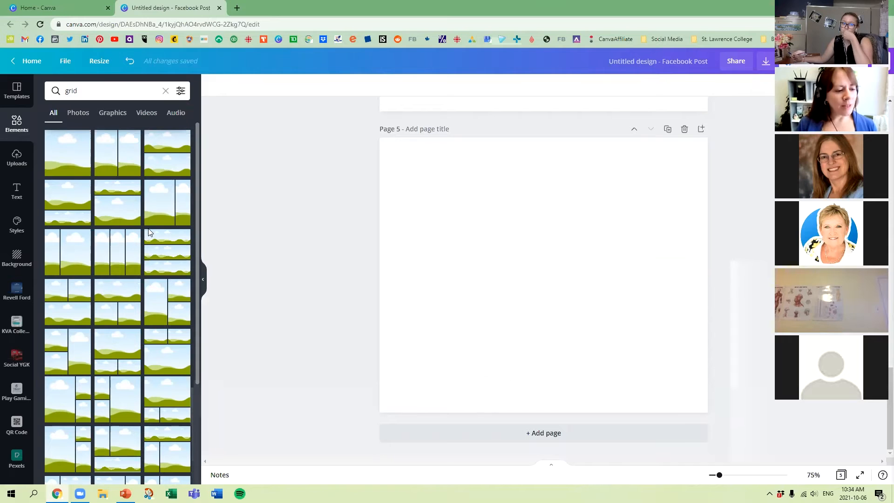
Add the grid with four vertical columns to page 5 and shrink its height to a strip along the page's lower edge.
{"action": "scroll", "coordinate": [150, 233], "scroll_direction": "down", "scroll_amount": 4}
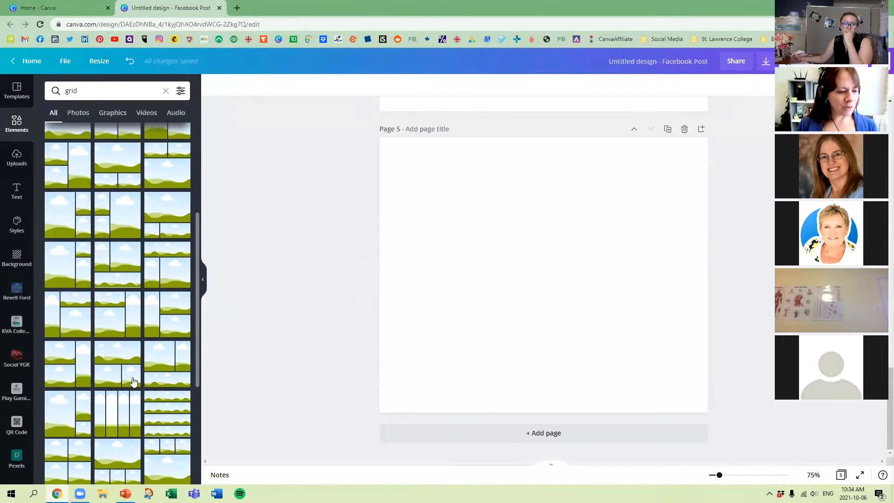
{"action": "left_click", "coordinate": [125, 418]}
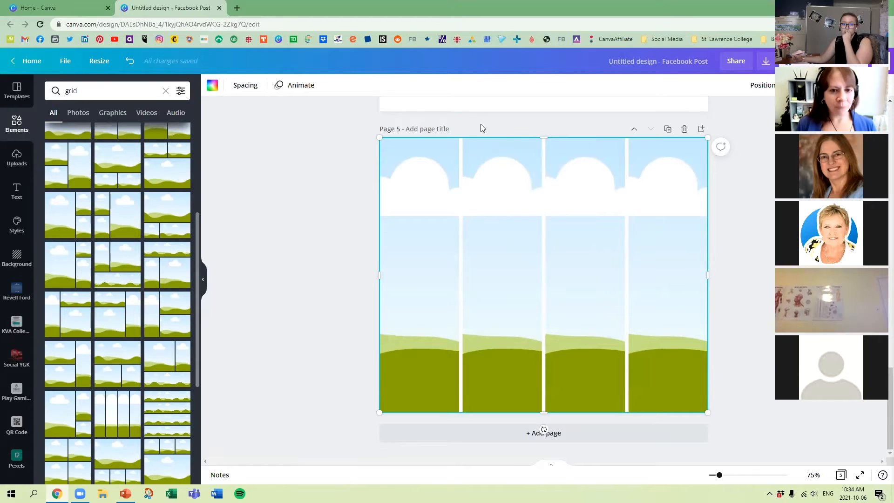
{"action": "left_click_drag", "start_coordinate": [547, 137], "coordinate": [557, 331]}
{"action": "left_click", "coordinate": [555, 305]}
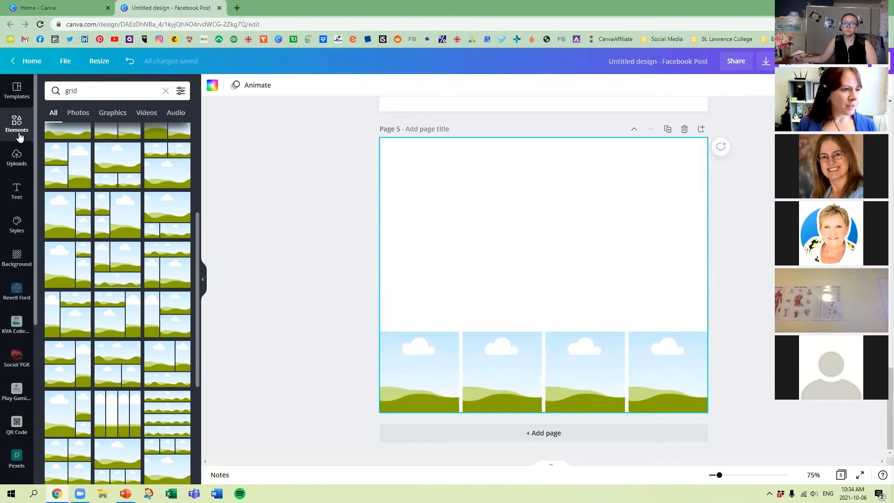
Fill the four cells of page 5's grid with uploaded photos of women in white plaid, grey, light blue and turtleneck sweaters.
{"action": "left_click", "coordinate": [17, 158]}
{"action": "scroll", "coordinate": [98, 297], "scroll_direction": "down", "scroll_amount": 3}
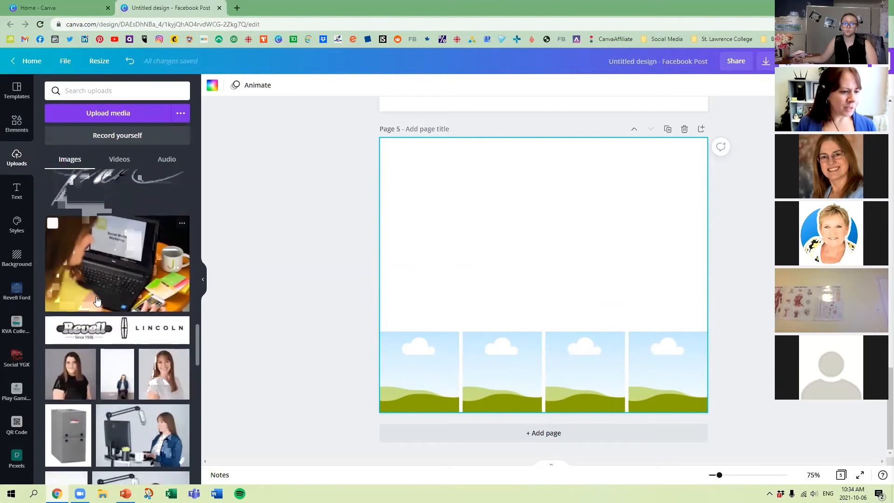
{"action": "scroll", "coordinate": [117, 280], "scroll_direction": "up", "scroll_amount": 4}
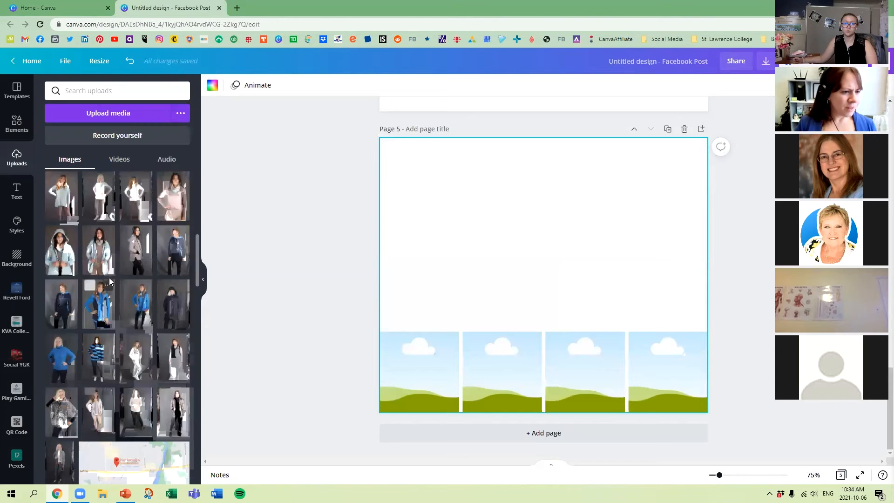
{"action": "left_click_drag", "start_coordinate": [146, 251], "coordinate": [417, 368]}
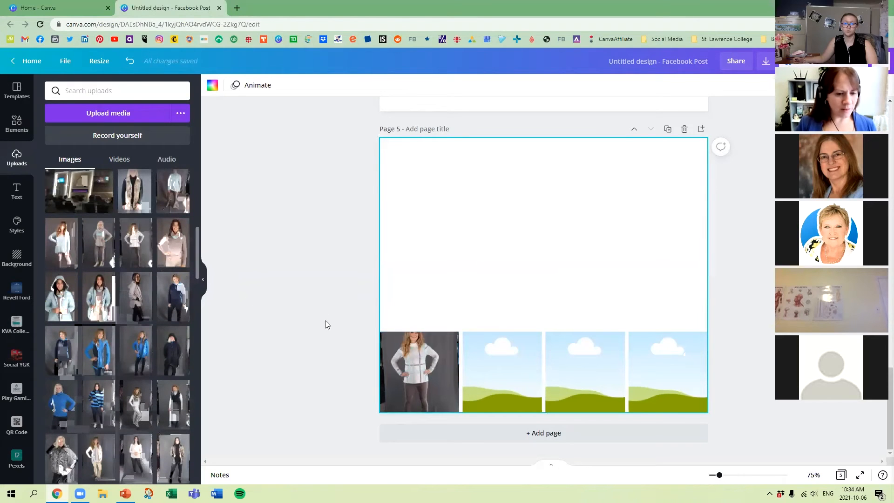
{"action": "left_click_drag", "start_coordinate": [459, 392], "coordinate": [482, 371]}
{"action": "left_click_drag", "start_coordinate": [67, 250], "coordinate": [589, 388]}
{"action": "left_click_drag", "start_coordinate": [173, 191], "coordinate": [668, 374]}
Reposition the photos inside the grid's four cells so that each woman's face shows.
{"action": "double_click", "coordinate": [682, 355]}
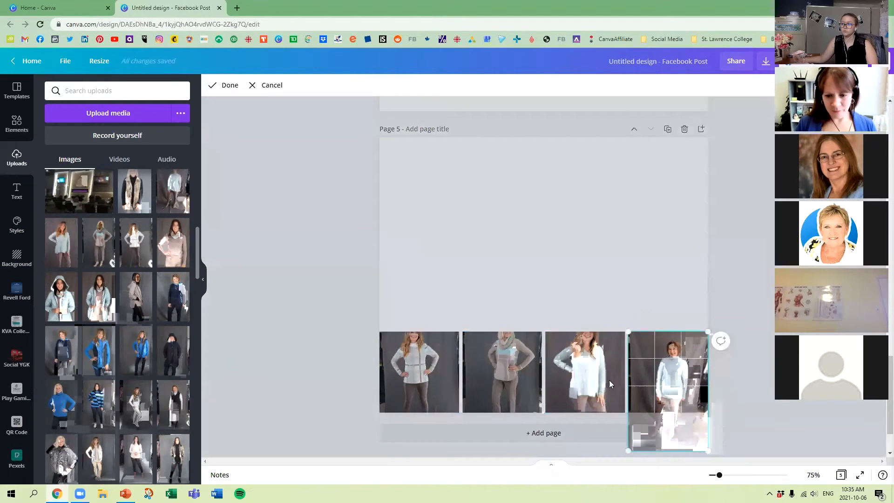
{"action": "double_click", "coordinate": [604, 381]}
{"action": "left_click_drag", "start_coordinate": [602, 376], "coordinate": [604, 393]}
{"action": "double_click", "coordinate": [521, 381]}
{"action": "left_click_drag", "start_coordinate": [521, 381], "coordinate": [489, 386]}
{"action": "left_click", "coordinate": [427, 365]}
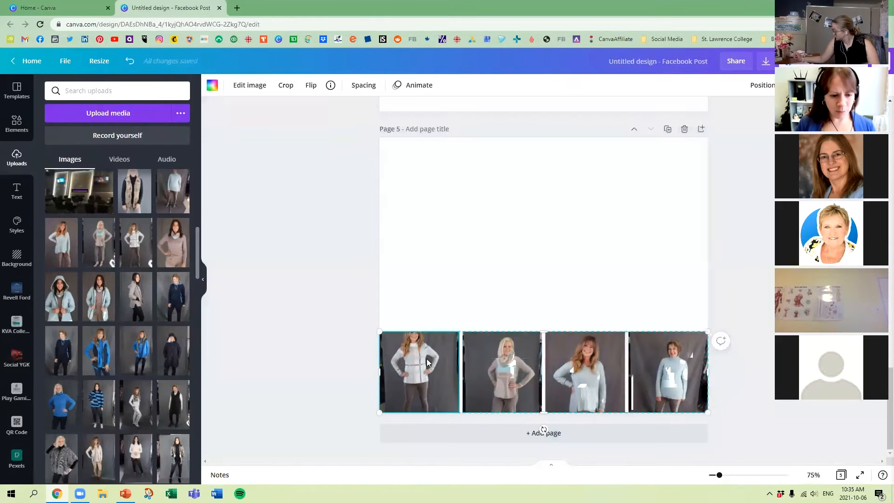
{"action": "double_click", "coordinate": [423, 361]}
{"action": "left_click_drag", "start_coordinate": [423, 361], "coordinate": [423, 375]}
{"action": "left_click", "coordinate": [319, 357]}
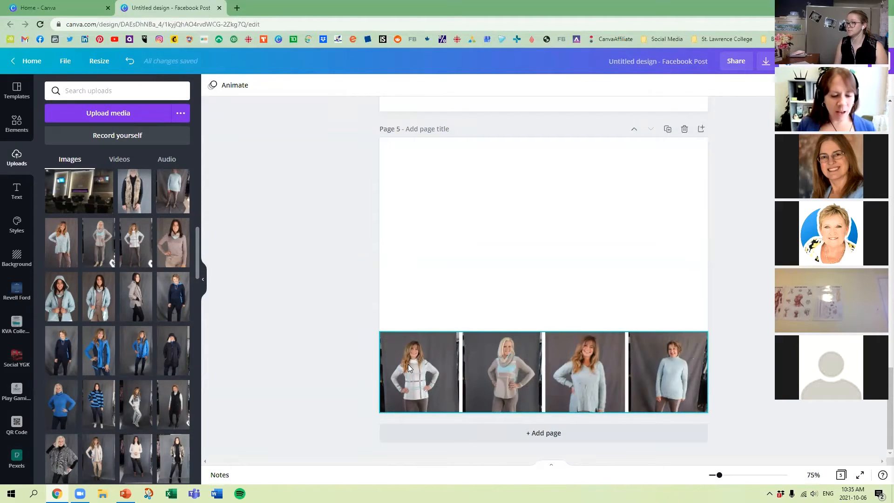
Enlarge the white plaid sweater photo in the first grid cell and centre the woman in it.
{"action": "double_click", "coordinate": [408, 368]}
{"action": "left_click_drag", "start_coordinate": [408, 368], "coordinate": [421, 400]}
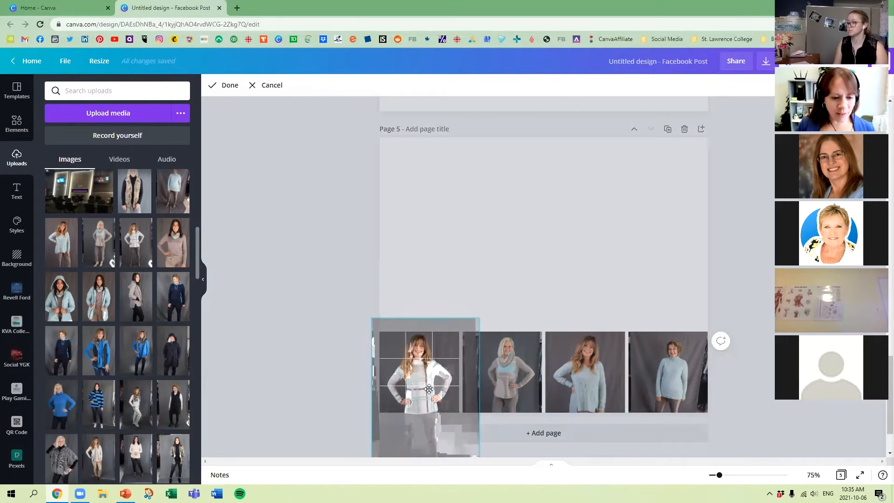
{"action": "left_click", "coordinate": [349, 363]}
Enlarge the grey sweater photo in the second grid cell and centre the woman in it.
{"action": "left_click", "coordinate": [500, 359]}
{"action": "double_click", "coordinate": [500, 359]}
{"action": "left_click_drag", "start_coordinate": [451, 322], "coordinate": [444, 313]}
{"action": "left_click_drag", "start_coordinate": [504, 356], "coordinate": [503, 372]}
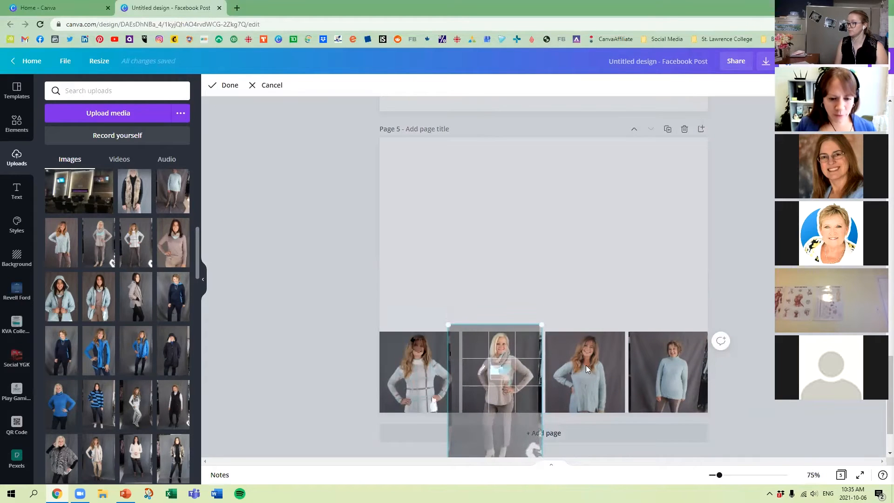
{"action": "left_click", "coordinate": [606, 367]}
{"action": "double_click", "coordinate": [491, 404]}
{"action": "left_click_drag", "start_coordinate": [500, 375], "coordinate": [504, 376]}
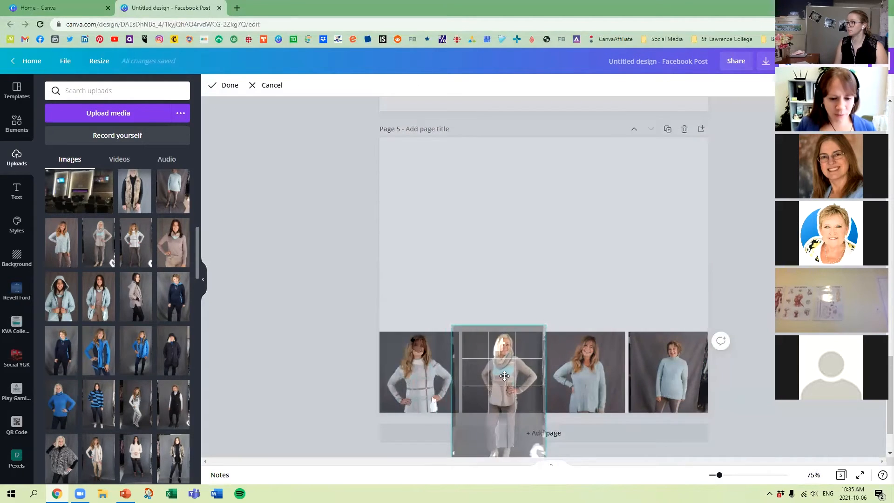
{"action": "left_click", "coordinate": [481, 267]}
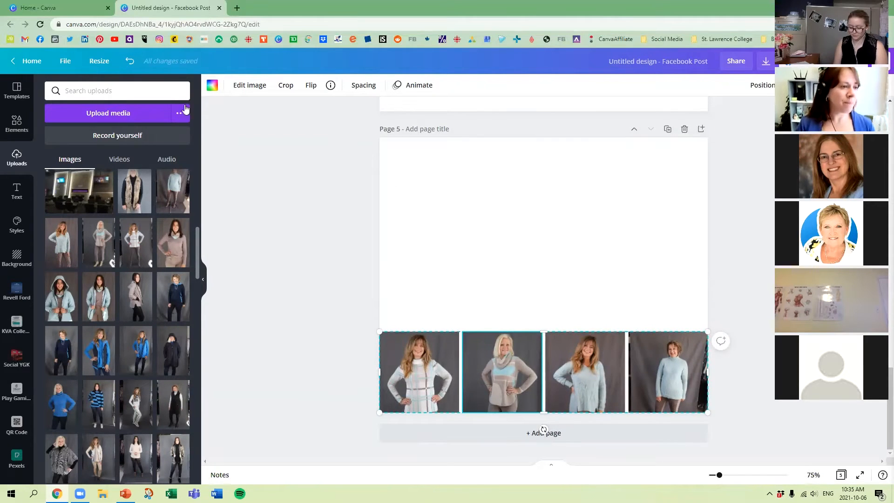
Delete the four-photo grid from page 5.
{"action": "left_click", "coordinate": [18, 123]}
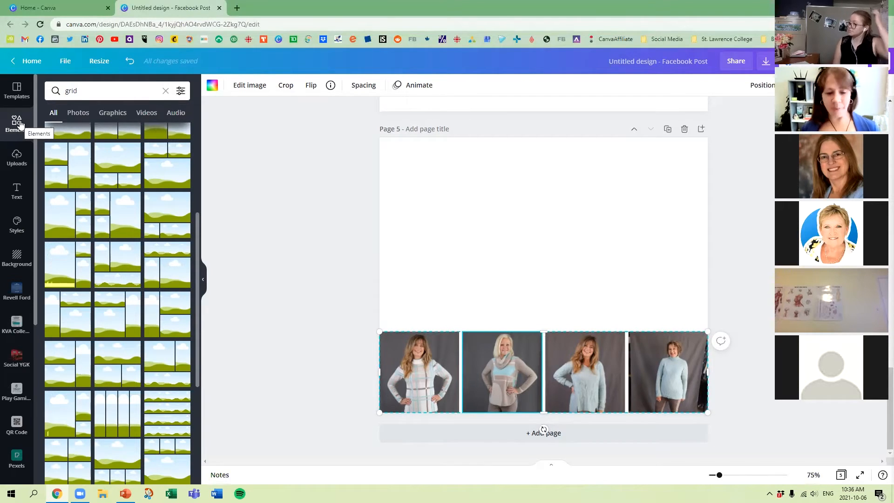
{"action": "left_click", "coordinate": [326, 318]}
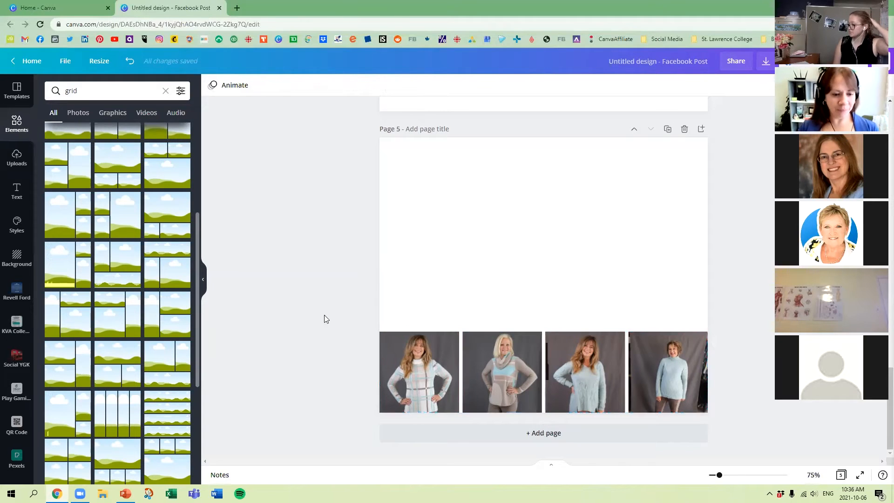
{"action": "left_click_drag", "start_coordinate": [347, 291], "coordinate": [757, 407]}
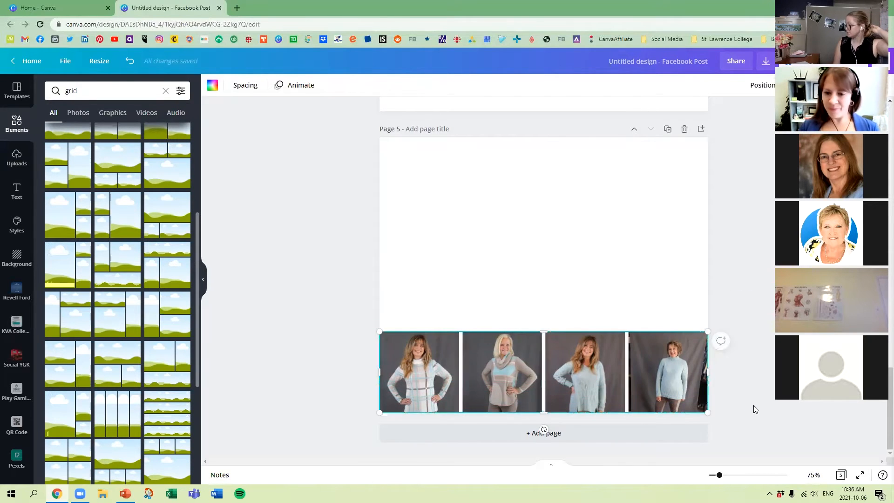
{"action": "key", "text": "Delete"}
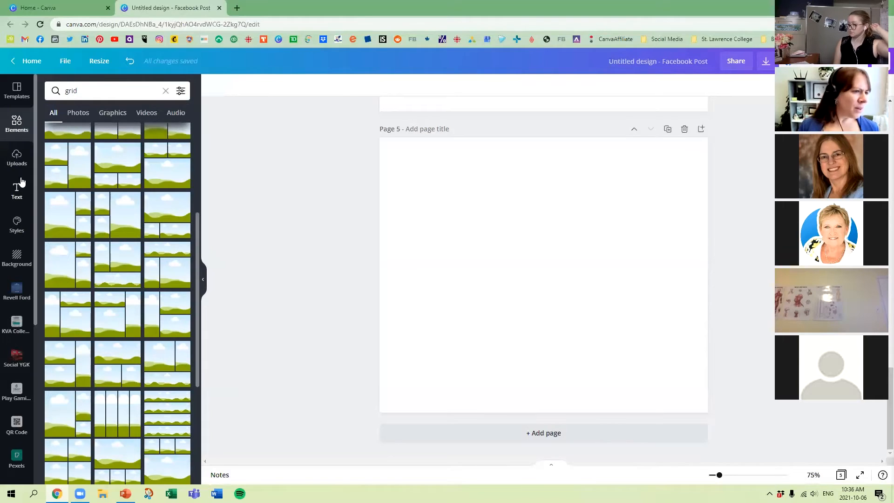
{"action": "left_click", "coordinate": [14, 122]}
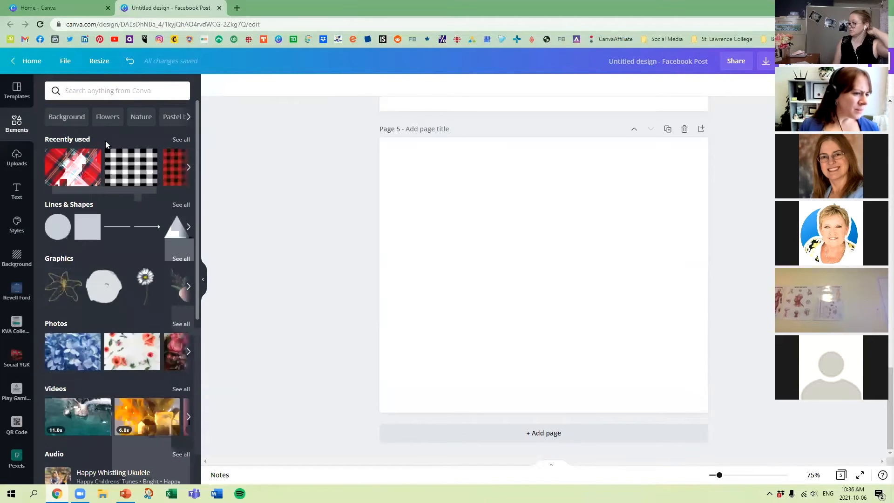
{"action": "left_click", "coordinate": [145, 279]}
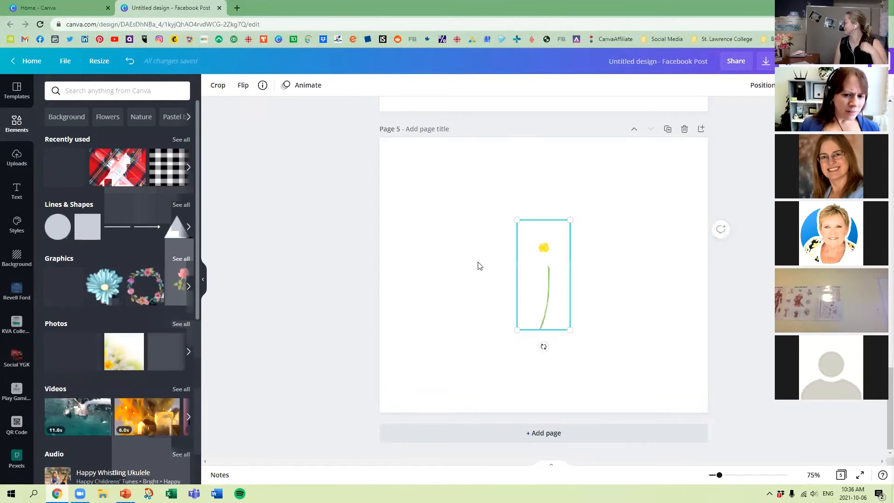
{"action": "left_click", "coordinate": [187, 287]}
{"action": "left_click", "coordinate": [47, 288]}
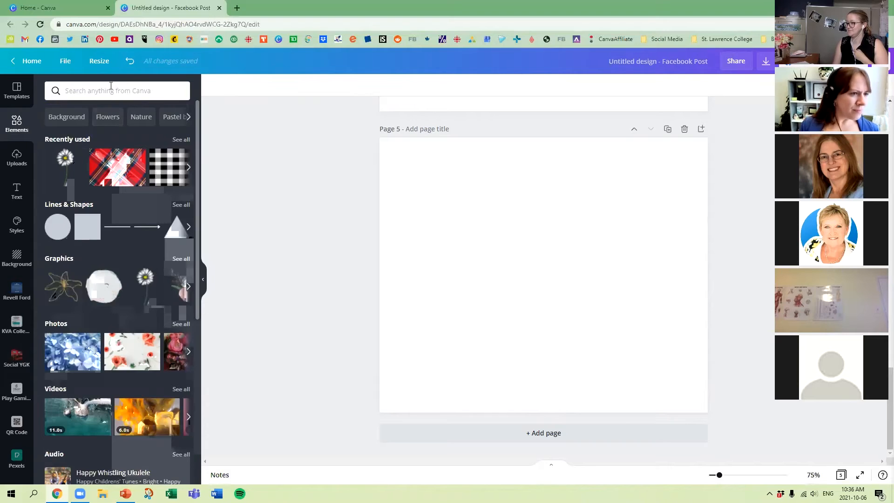
Search the elements for "flower", add the red-orange gerbera to page 5 and shrink it to fit the page's left half.
{"action": "left_click", "coordinate": [94, 90]}
{"action": "type", "text": "flower"}
{"action": "key", "text": "Return"}
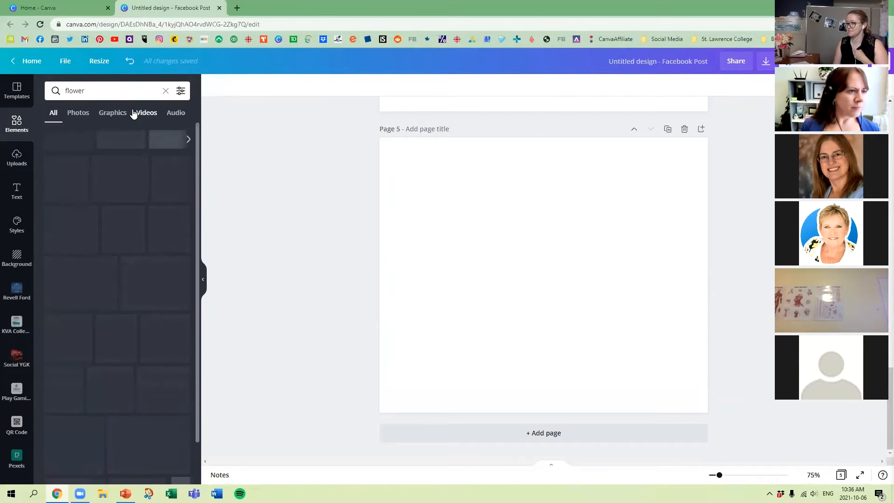
{"action": "left_click", "coordinate": [175, 206]}
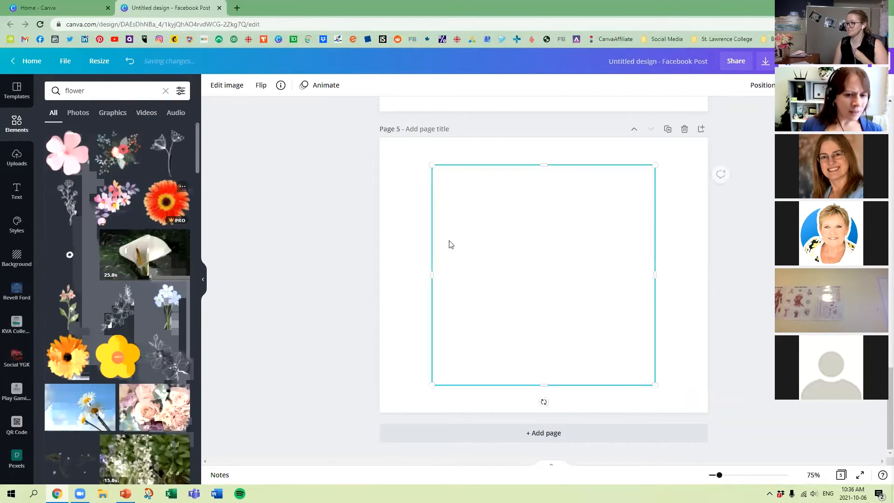
{"action": "left_click_drag", "start_coordinate": [657, 164], "coordinate": [593, 223]}
{"action": "left_click_drag", "start_coordinate": [505, 273], "coordinate": [473, 253]}
{"action": "left_click_drag", "start_coordinate": [550, 190], "coordinate": [526, 215]}
{"action": "mouse_move", "coordinate": [487, 275]}
{"action": "left_mouse_down"}
{"action": "mouse_move", "coordinate": [495, 254]}
{"action": "mouse_move", "coordinate": [496, 263]}
{"action": "left_mouse_up"}
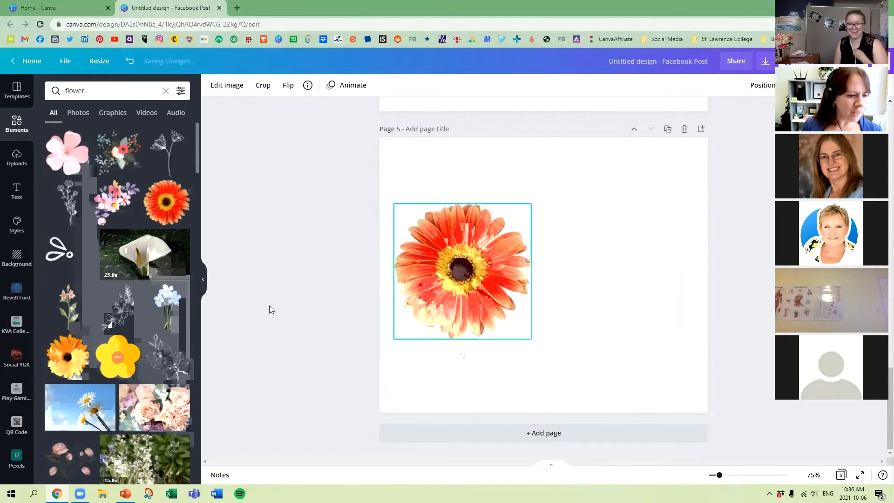
Add the orange flower with the dark centre, size it like the red-orange gerbera and align both flowers side by side at mid-height.
{"action": "left_click", "coordinate": [67, 356]}
{"action": "left_click_drag", "start_coordinate": [597, 217], "coordinate": [638, 195]}
{"action": "left_click_drag", "start_coordinate": [565, 254], "coordinate": [628, 265]}
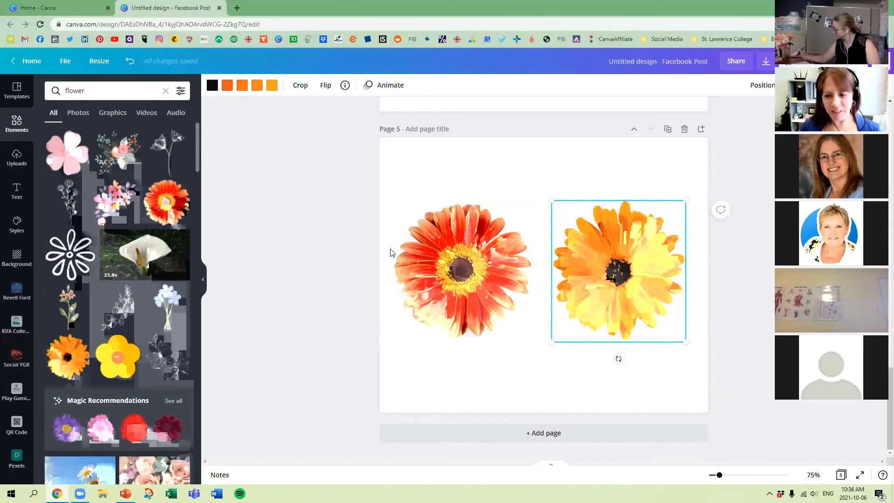
{"action": "left_click_drag", "start_coordinate": [482, 278], "coordinate": [491, 285]}
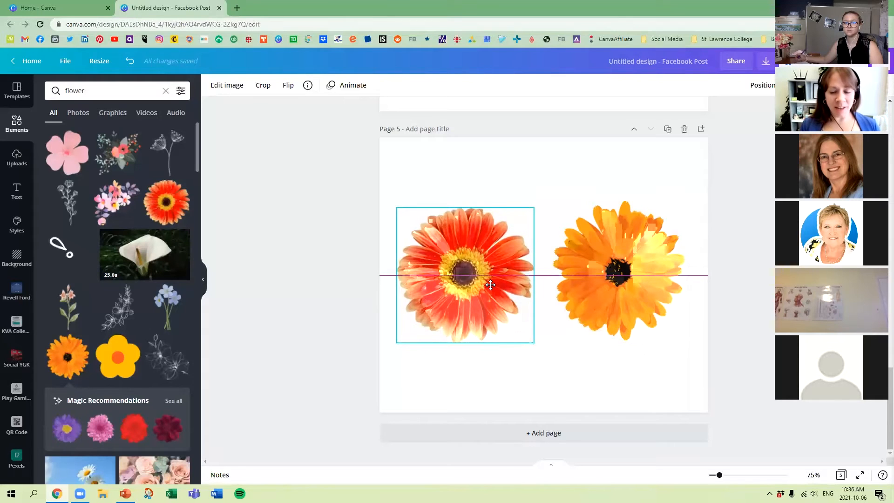
{"action": "left_click_drag", "start_coordinate": [642, 248], "coordinate": [642, 252]}
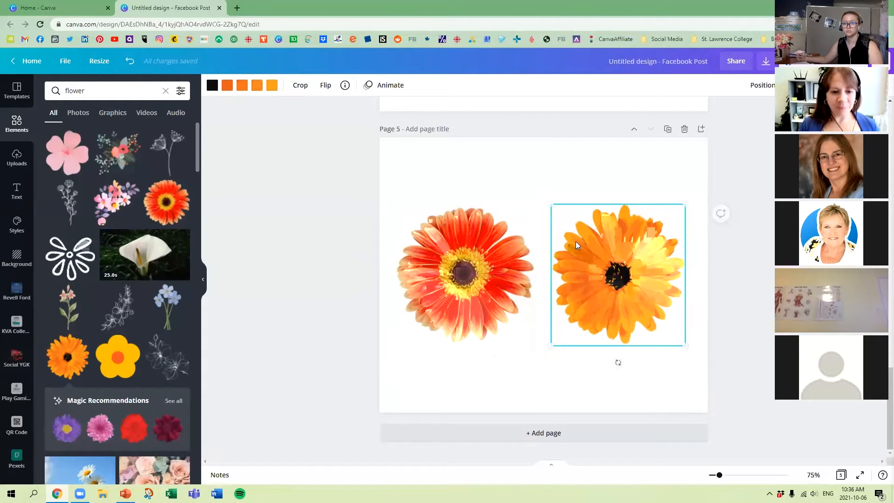
Group the two flowers, shrink the group slightly and move it near the middle of page 5.
{"action": "left_click_drag", "start_coordinate": [395, 153], "coordinate": [698, 363]}
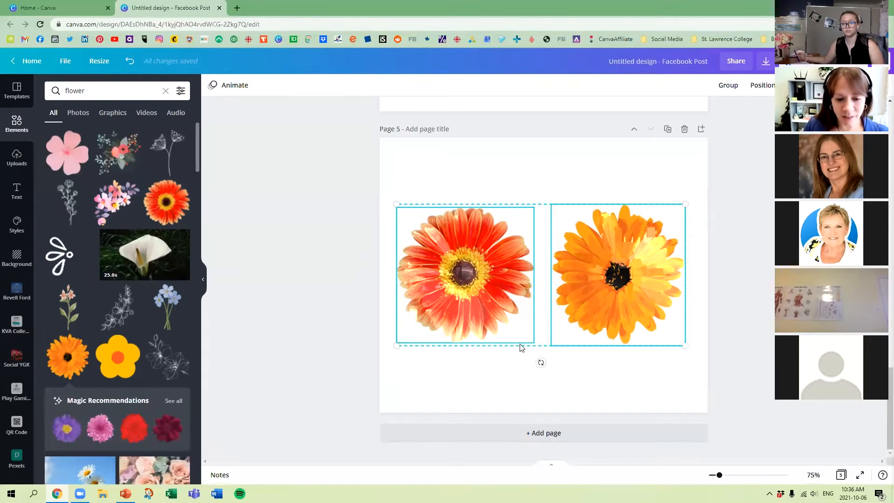
{"action": "left_click", "coordinate": [727, 85]}
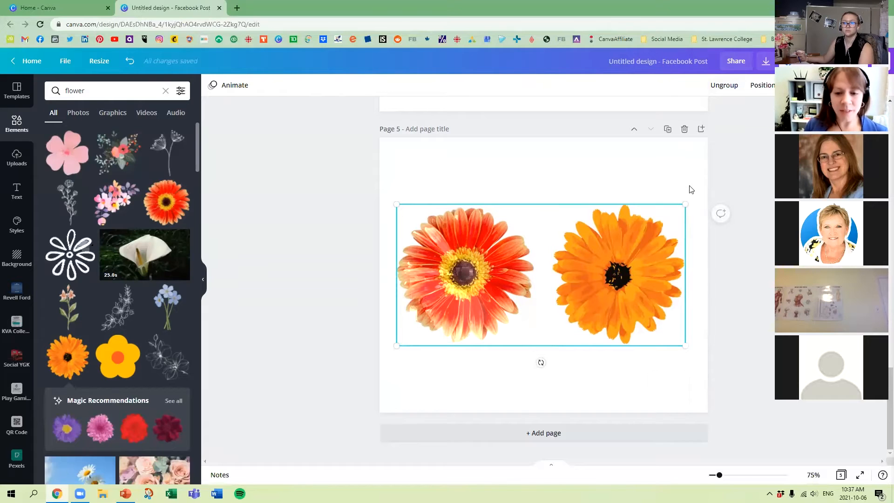
{"action": "left_click_drag", "start_coordinate": [632, 240], "coordinate": [633, 298]}
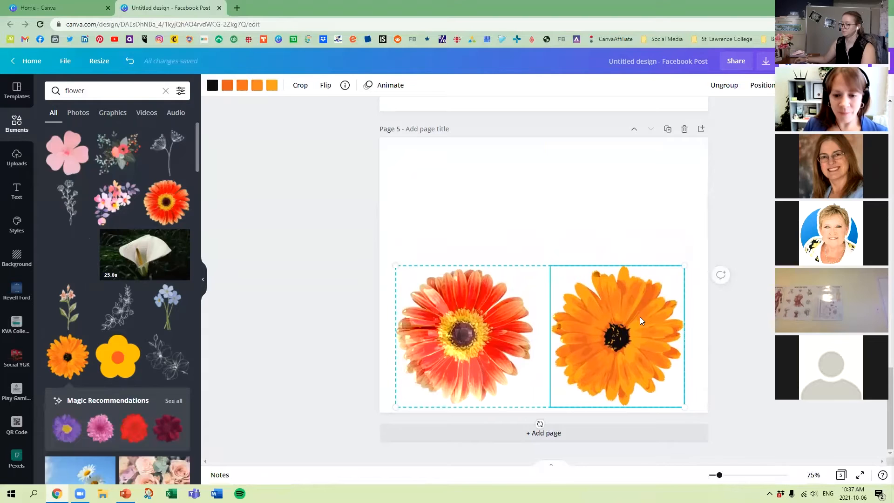
{"action": "left_click_drag", "start_coordinate": [683, 266], "coordinate": [699, 286]}
{"action": "left_click_drag", "start_coordinate": [654, 319], "coordinate": [661, 271]}
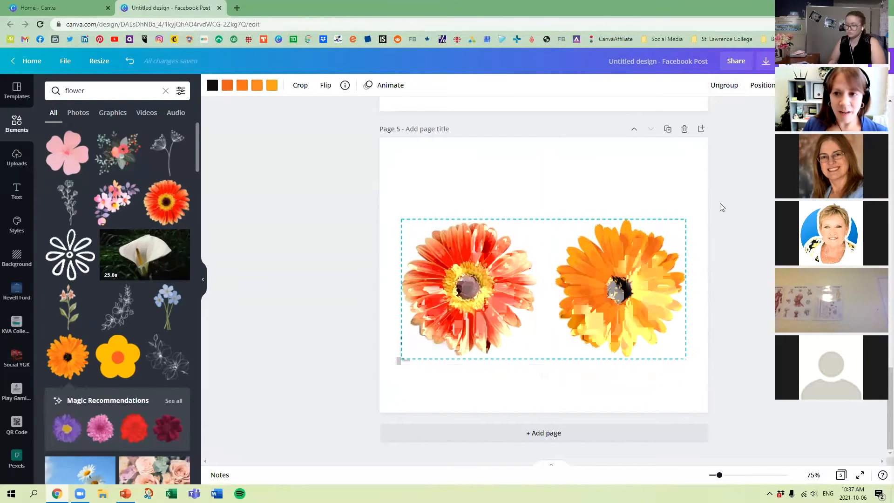
Ungroup the two flowers and delete both from page 5.
{"action": "left_click", "coordinate": [725, 85]}
{"action": "left_click", "coordinate": [717, 179]}
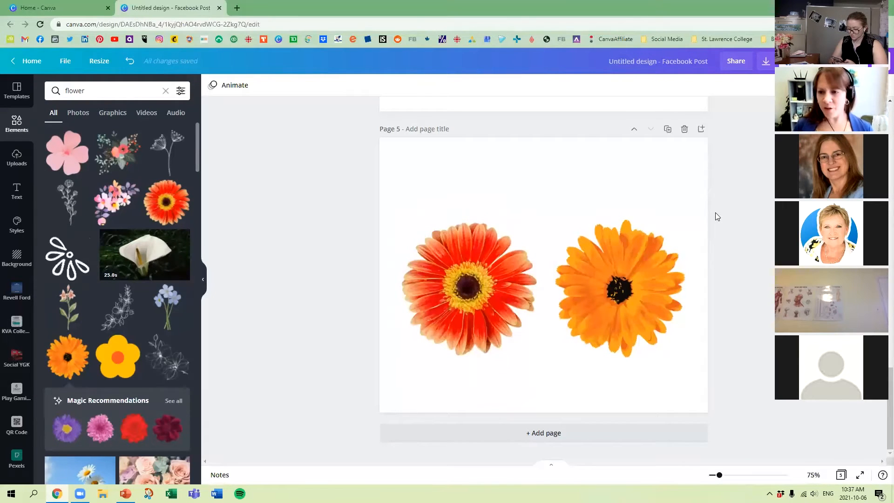
{"action": "left_click_drag", "start_coordinate": [393, 186], "coordinate": [712, 359]}
{"action": "key", "text": "Delete"}
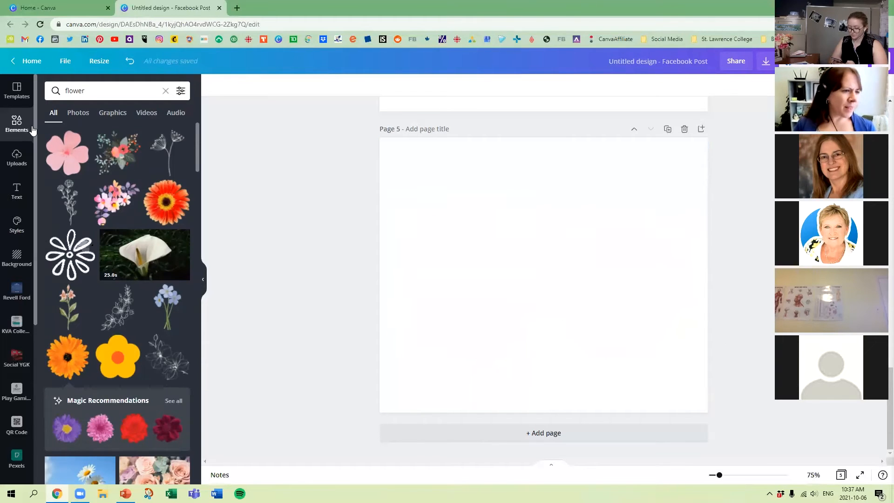
Search the elements for "grid" and add the grid with three equal vertical columns to page 5.
{"action": "left_click", "coordinate": [19, 122]}
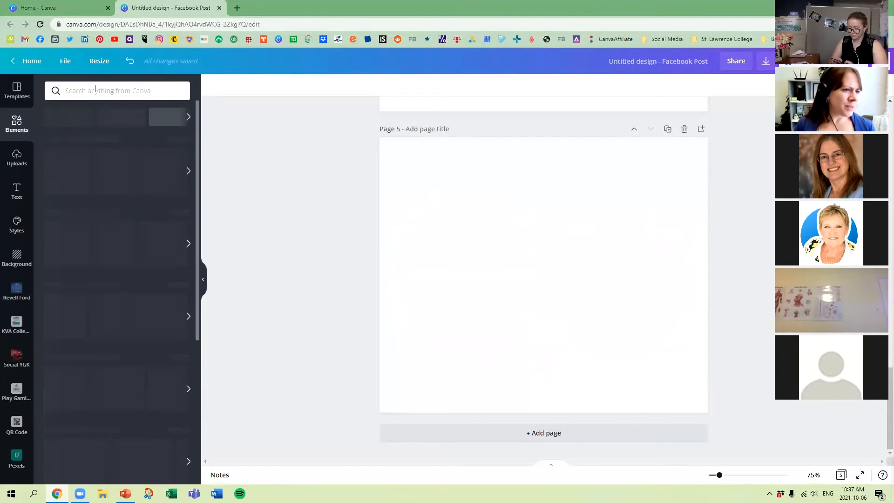
{"action": "left_click", "coordinate": [93, 90]}
{"action": "type", "text": "grid"}
{"action": "key", "text": "Return"}
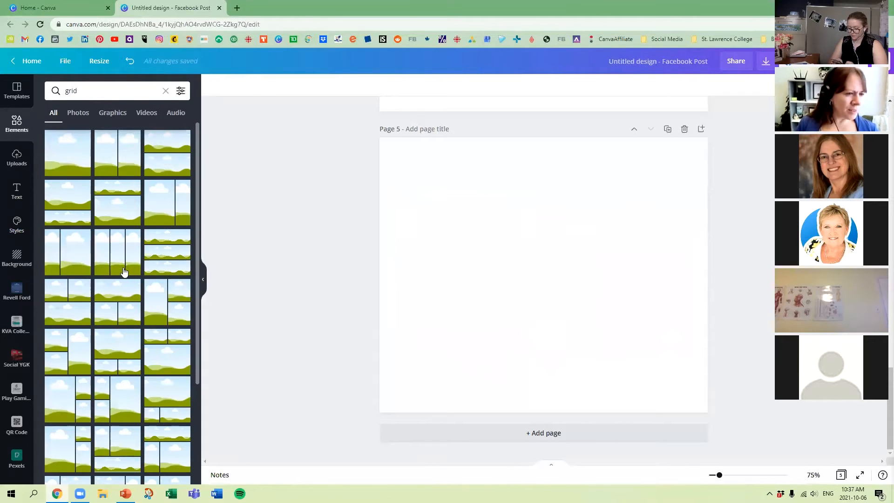
{"action": "left_click", "coordinate": [110, 248]}
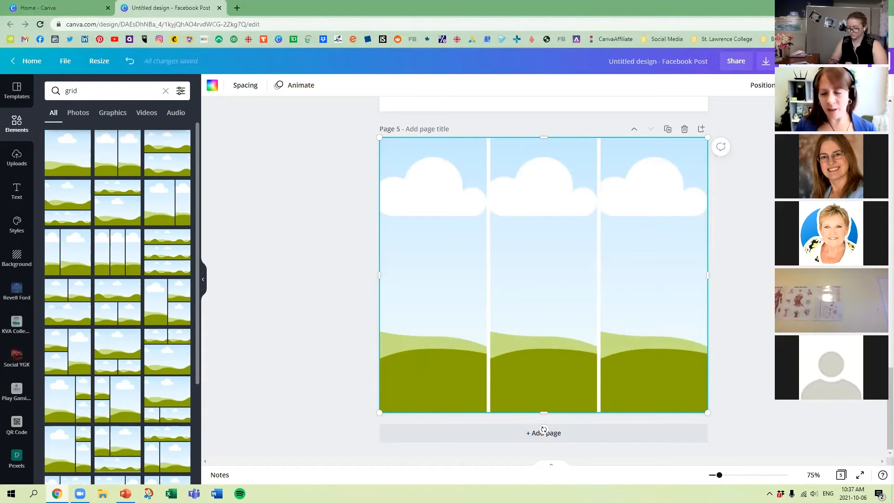
Lock the three-column grid on page 5 and try to move it.
{"action": "key", "text": "alt+shift+l"}
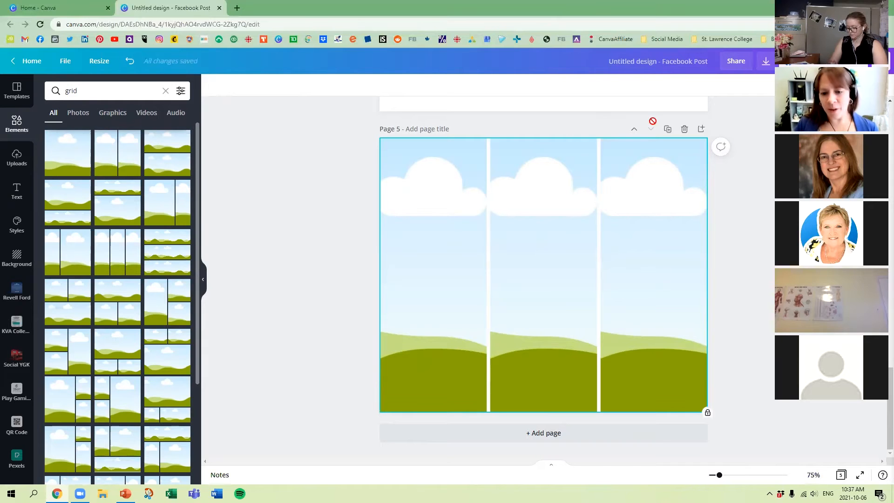
{"action": "left_click_drag", "start_coordinate": [390, 341], "coordinate": [638, 308]}
{"action": "left_click_drag", "start_coordinate": [471, 278], "coordinate": [694, 391]}
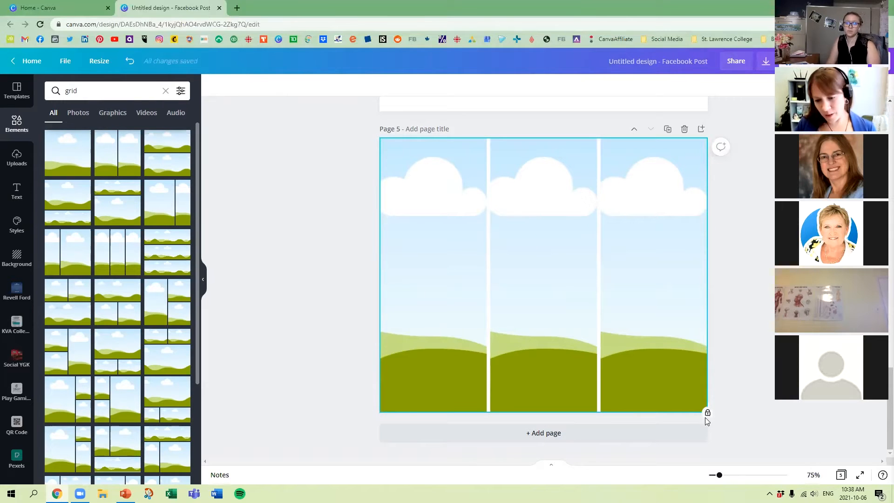
Return to the elements overview and delete the three-column grid from page 5.
{"action": "left_click", "coordinate": [31, 134]}
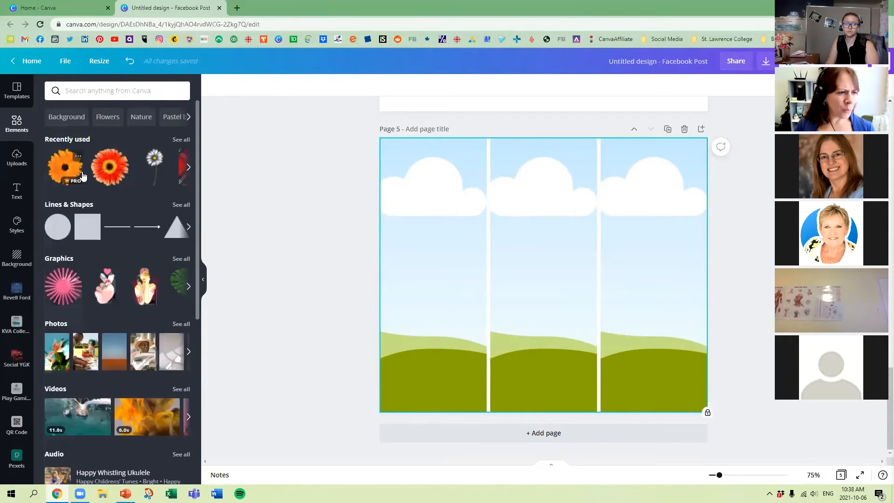
{"action": "left_click_drag", "start_coordinate": [114, 352], "coordinate": [47, 282]}
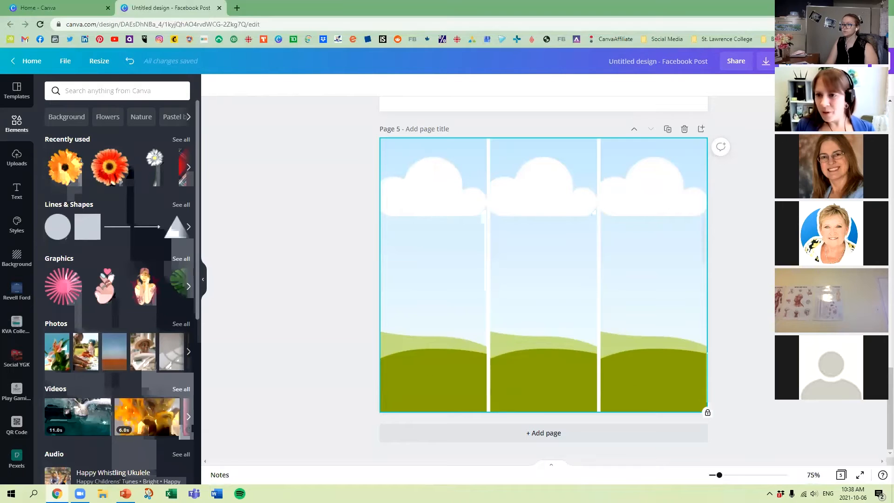
{"action": "left_click", "coordinate": [688, 260]}
{"action": "key", "text": "Delete"}
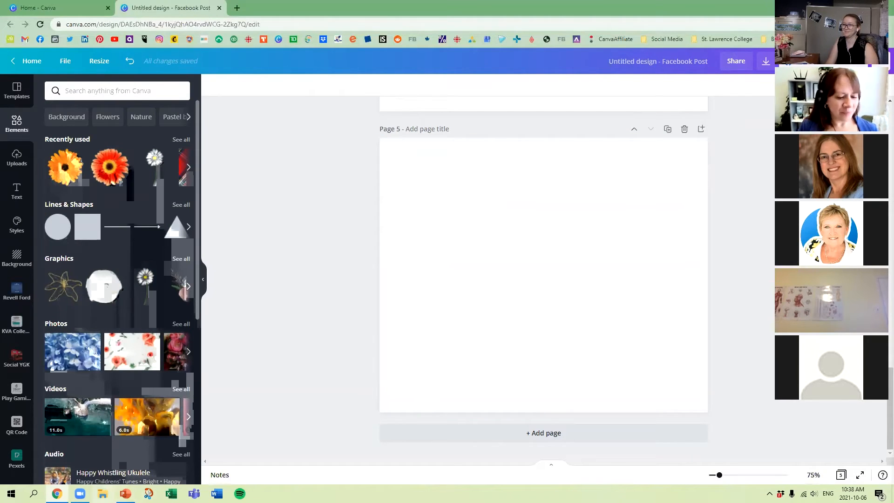
Switch to PowerPoint, present the Icons, Clipart and Shapes slides, and end the slide show at the Video slide.
{"action": "left_click", "coordinate": [126, 493]}
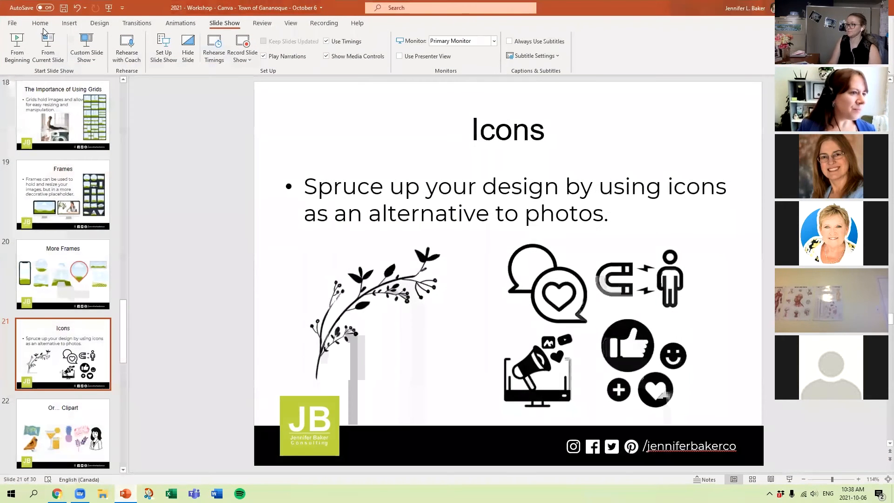
{"action": "left_click", "coordinate": [46, 34]}
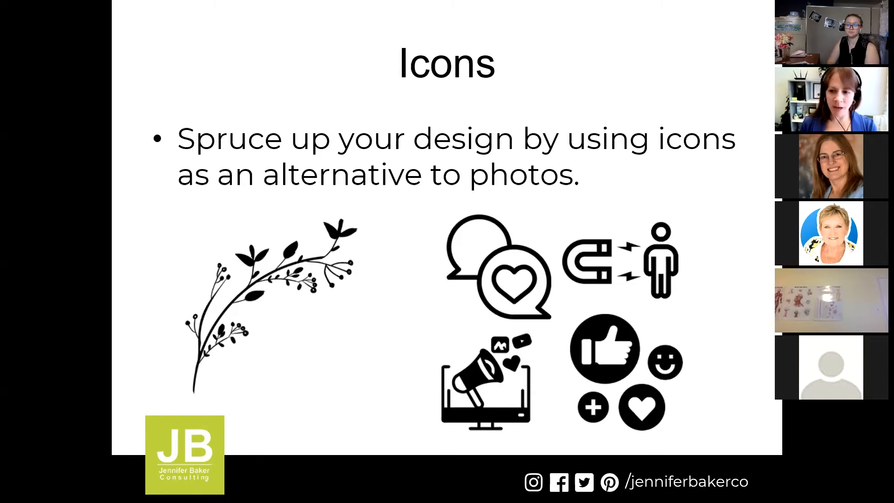
{"action": "key", "text": "Right"}
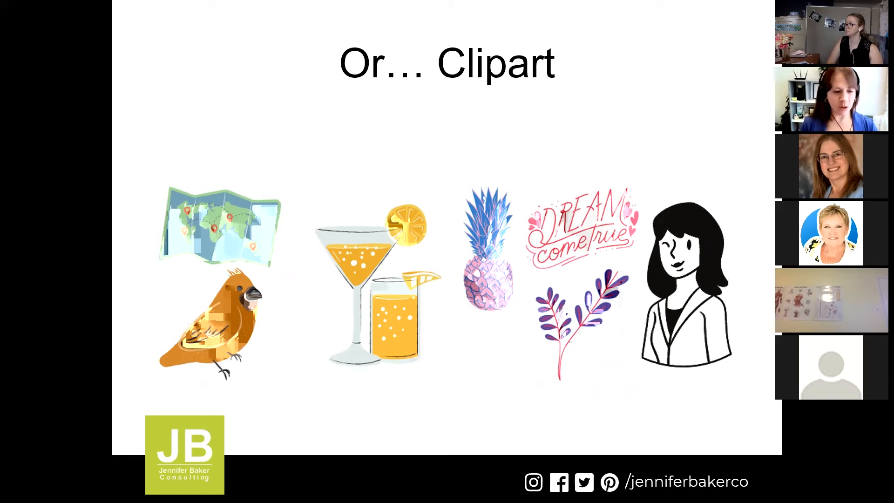
{"action": "key", "text": "Right"}
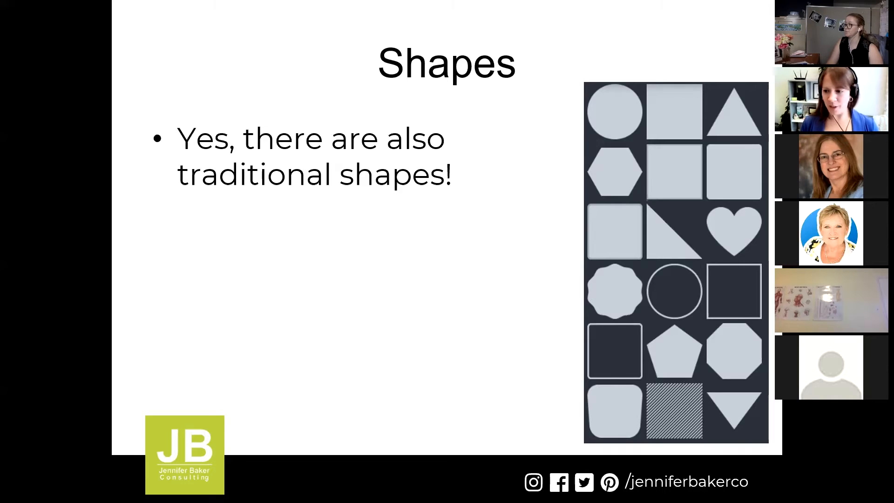
{"action": "key", "text": "Right"}
{"action": "key", "text": "Escape"}
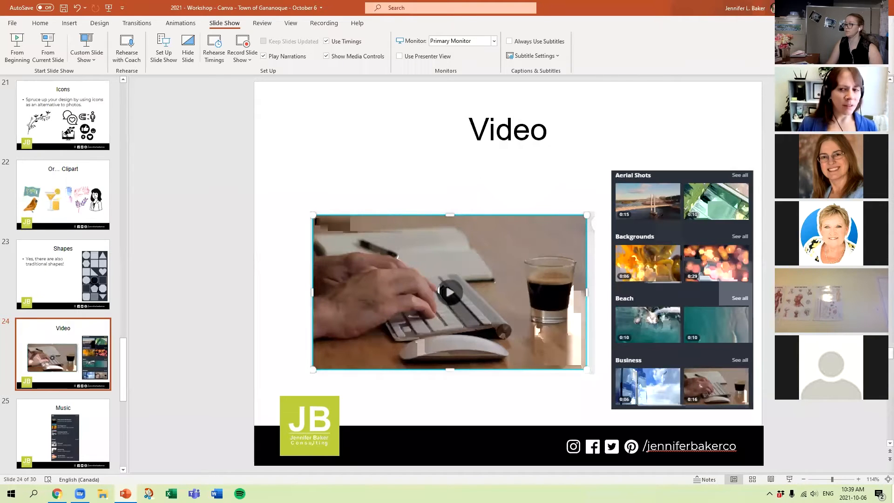
Switch back to Canva and search the elements for "social media", limiting the results to graphics.
{"action": "key", "text": "alt+Tab"}
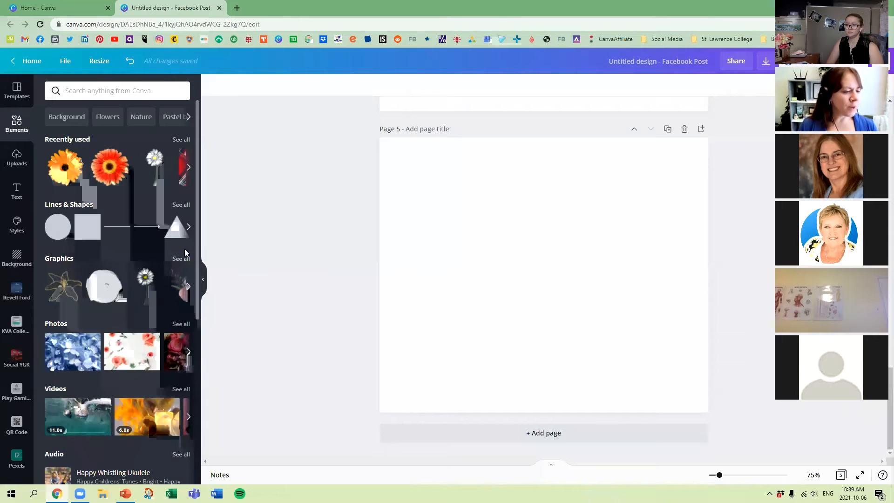
{"action": "left_click", "coordinate": [86, 90]}
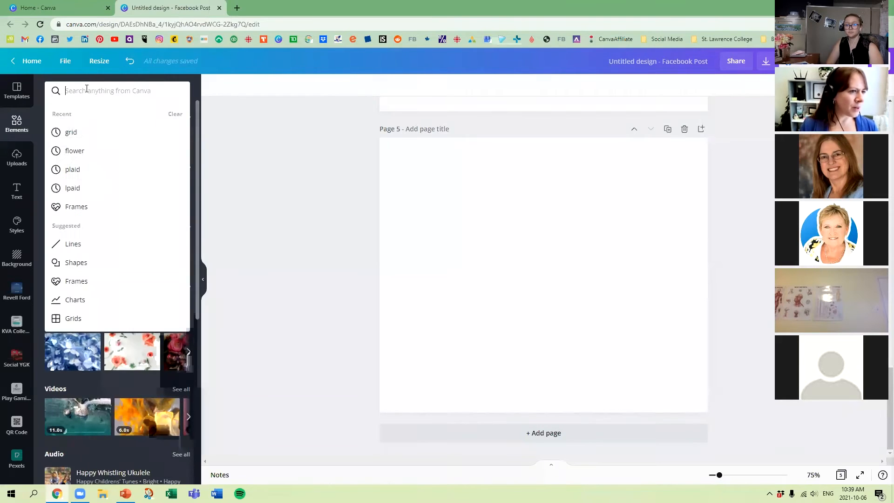
{"action": "type", "text": "social media"}
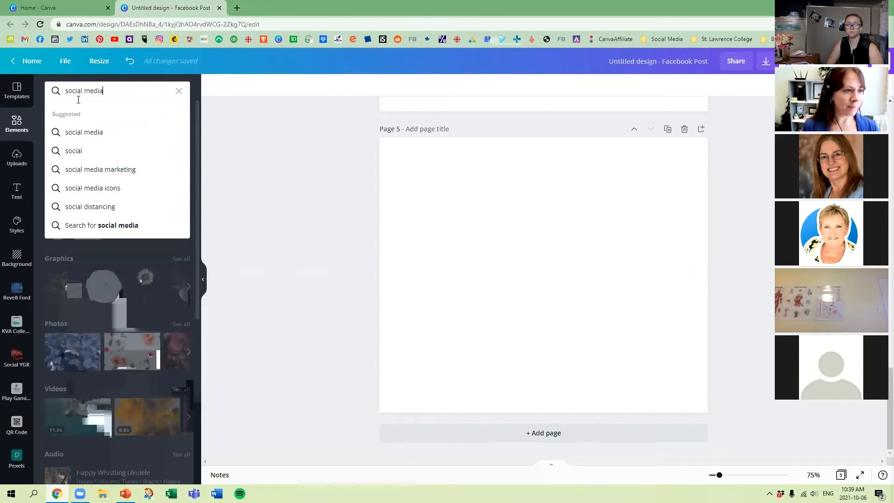
{"action": "key", "text": "Return"}
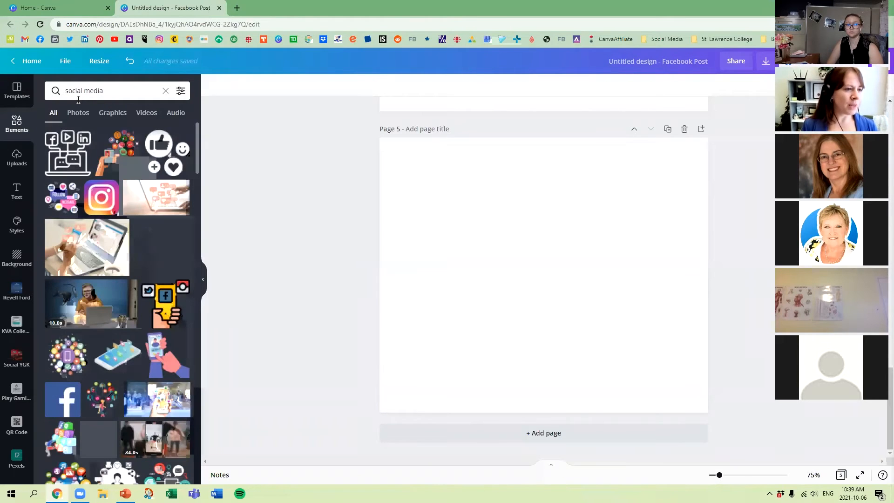
{"action": "left_click", "coordinate": [112, 114]}
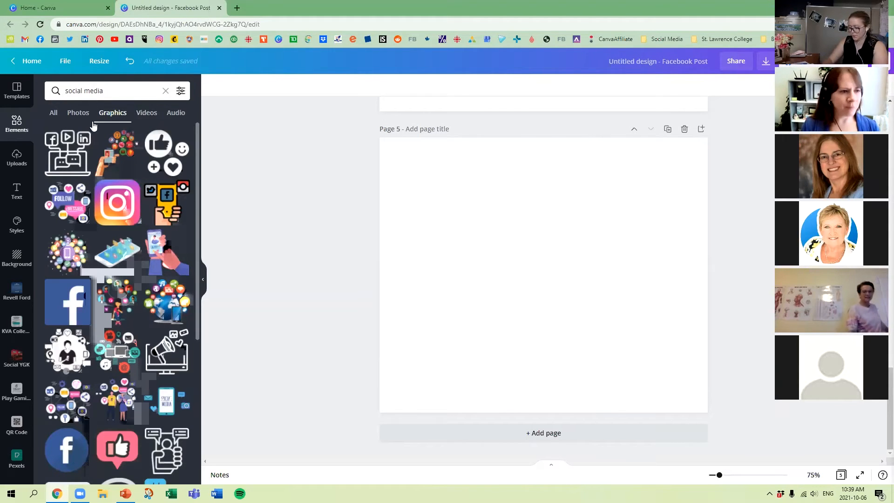
Add the black laptop icon with Facebook, play and LinkedIn symbols to page 5 and enlarge it.
{"action": "left_click", "coordinate": [68, 160]}
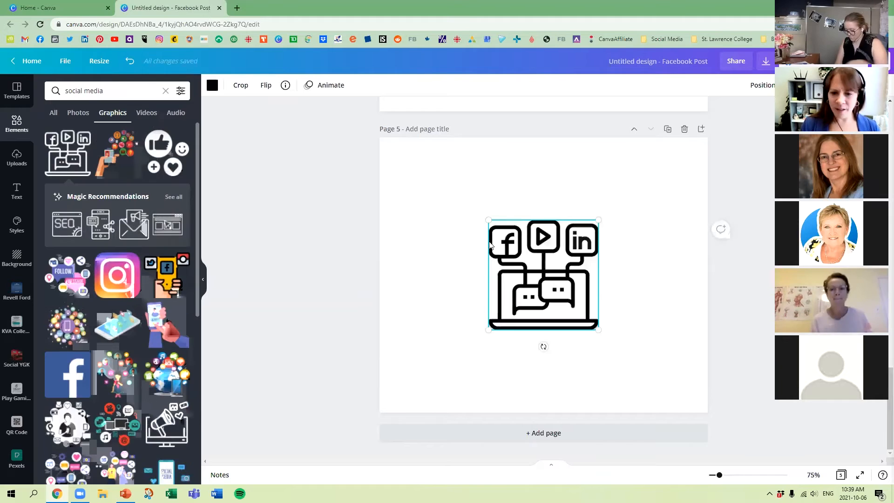
{"action": "left_click_drag", "start_coordinate": [489, 329], "coordinate": [540, 292]}
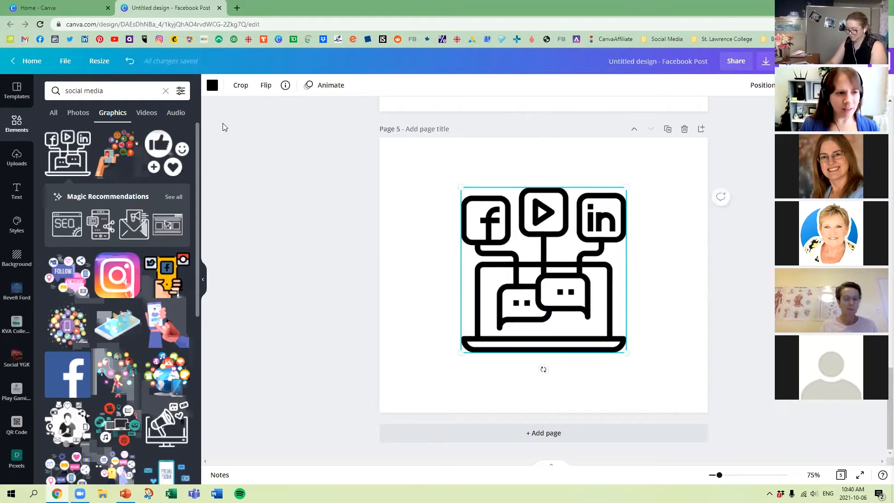
Recolor the laptop icon with brand palette colors, trying lime green and finishing with pink.
{"action": "left_click", "coordinate": [212, 86]}
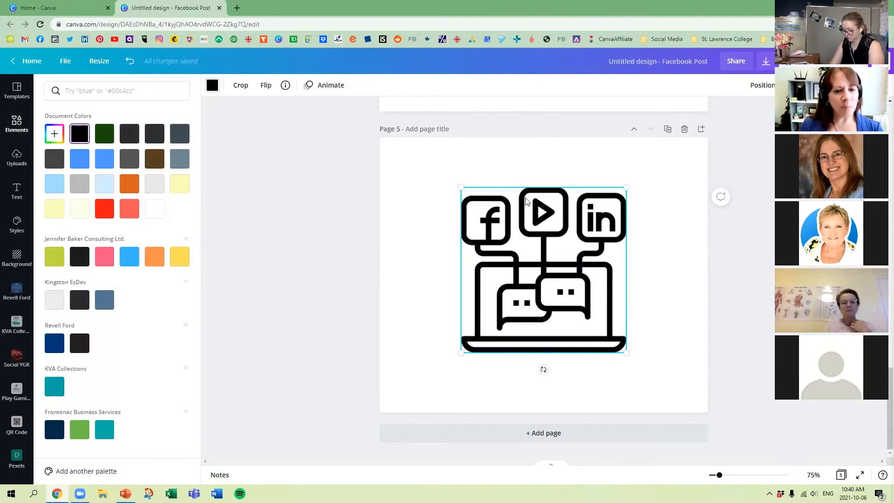
{"action": "left_click", "coordinate": [525, 222]}
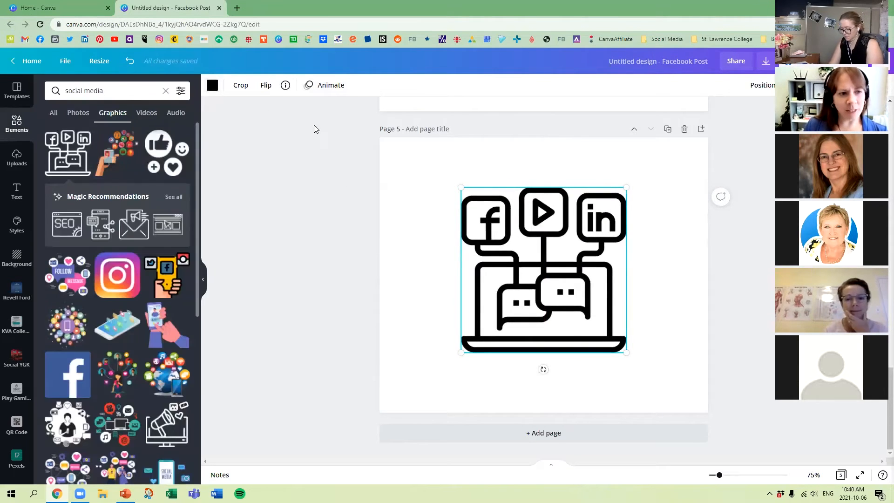
{"action": "left_click", "coordinate": [213, 87]}
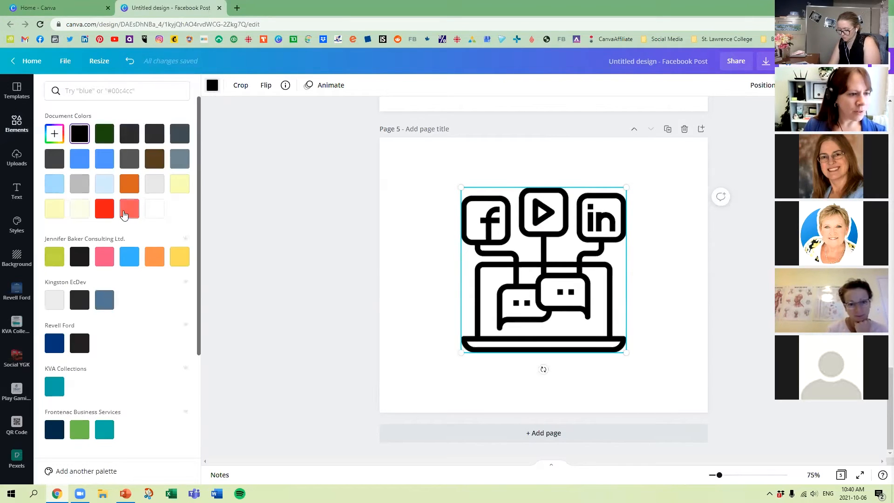
{"action": "left_click", "coordinate": [54, 256]}
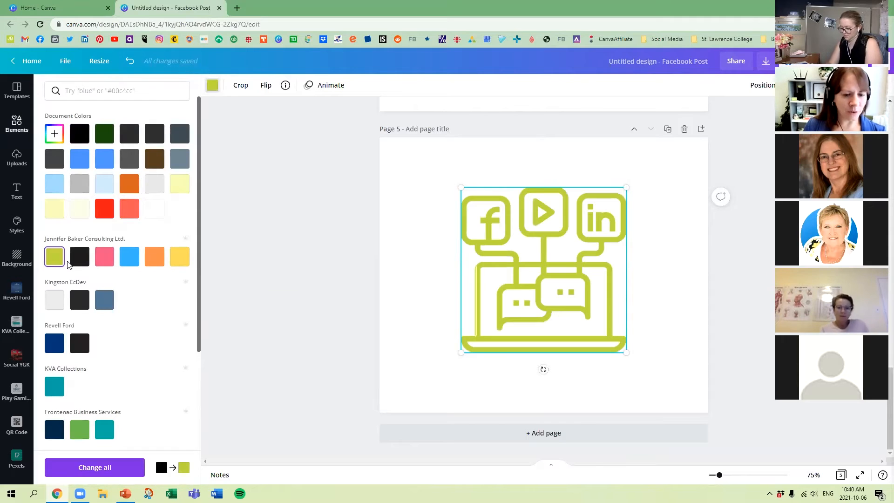
{"action": "left_click", "coordinate": [104, 257]}
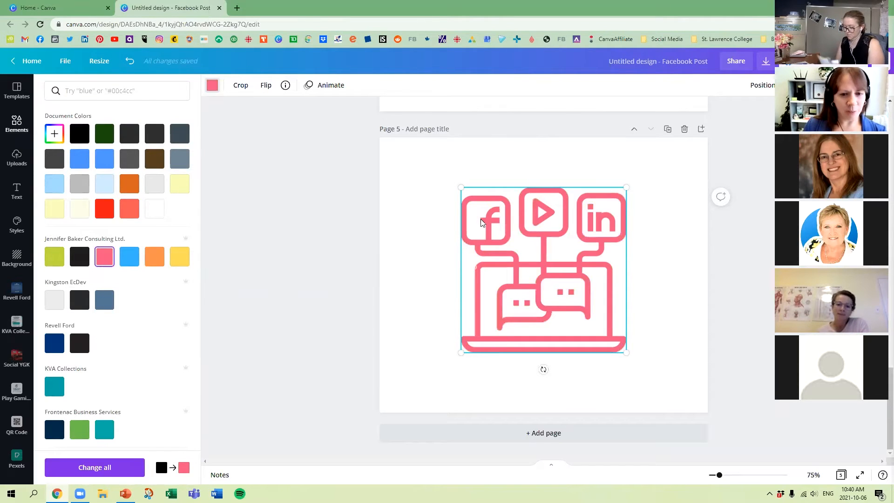
{"action": "left_click", "coordinate": [427, 201]}
{"action": "left_click", "coordinate": [681, 243]}
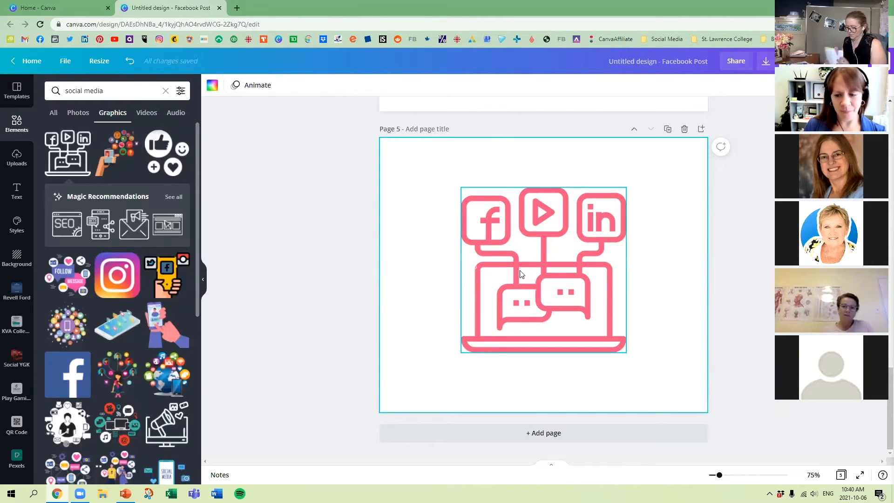
Delete the laptop icon from page 5 and search the elements for "instagram".
{"action": "left_click", "coordinate": [507, 227]}
{"action": "key", "text": "Delete"}
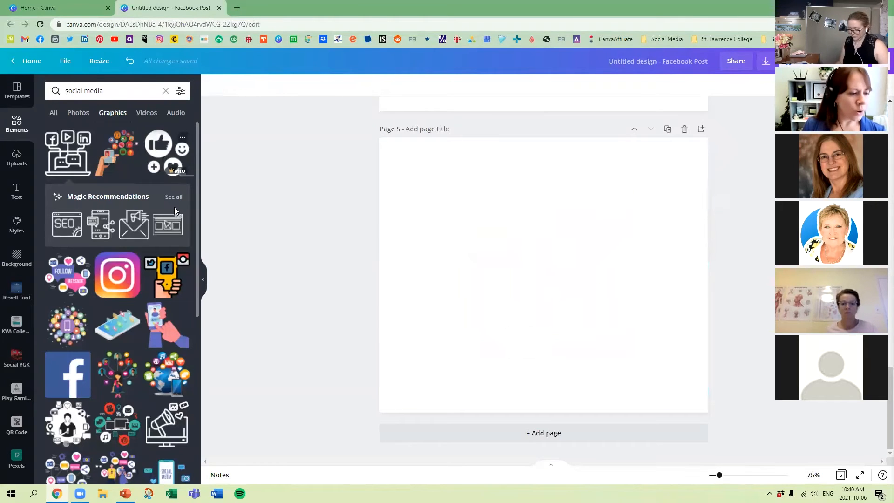
{"action": "left_click", "coordinate": [111, 93]}
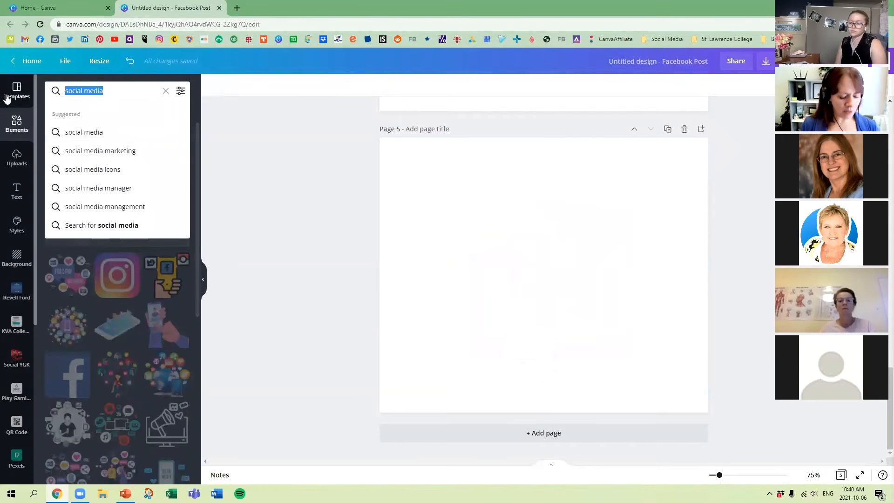
{"action": "type", "text": "instagram"}
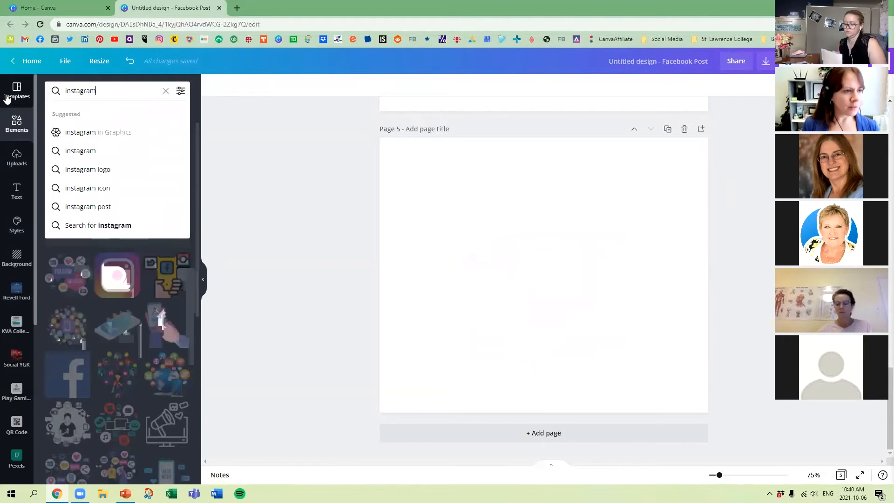
{"action": "key", "text": "Return"}
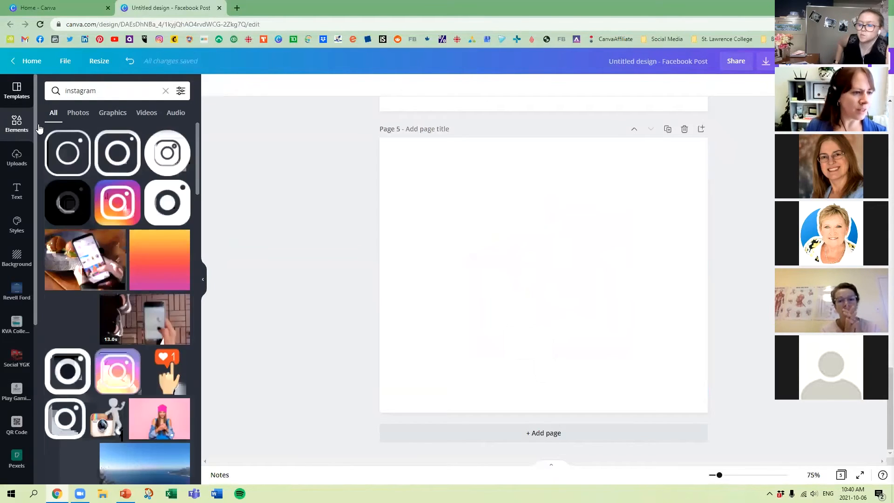
Add the round black Instagram icon to page 5, enlarged and centered on the page.
{"action": "left_click", "coordinate": [172, 144]}
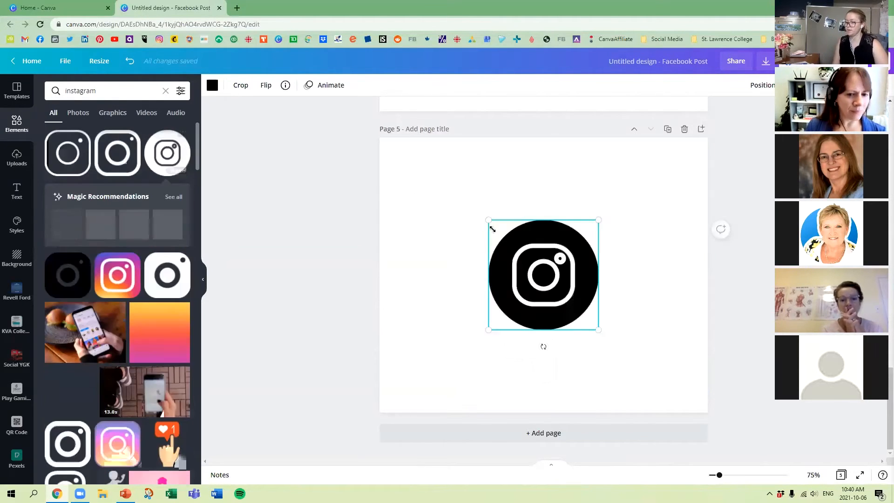
{"action": "left_click_drag", "start_coordinate": [599, 220], "coordinate": [653, 164]}
{"action": "left_click_drag", "start_coordinate": [636, 236], "coordinate": [609, 257]}
Recolor the round Instagram icon with brand palette colors, trying lime green and finishing with light blue.
{"action": "left_click", "coordinate": [213, 85]}
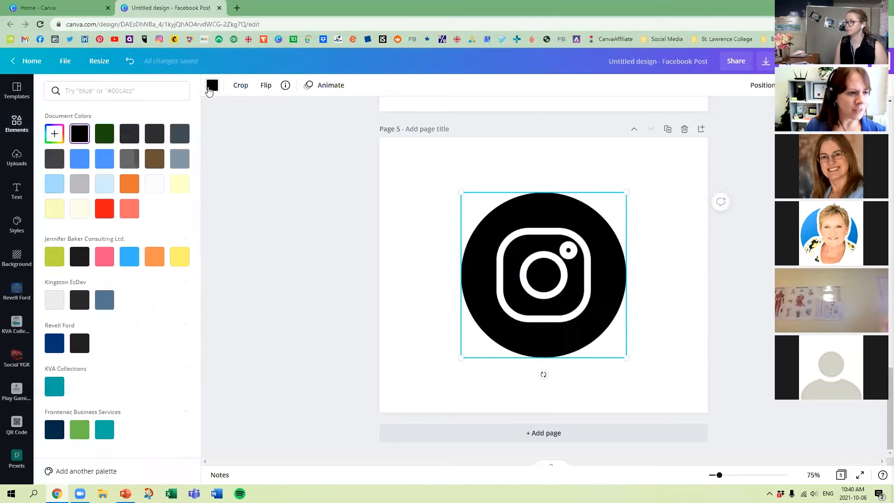
{"action": "left_click", "coordinate": [61, 262]}
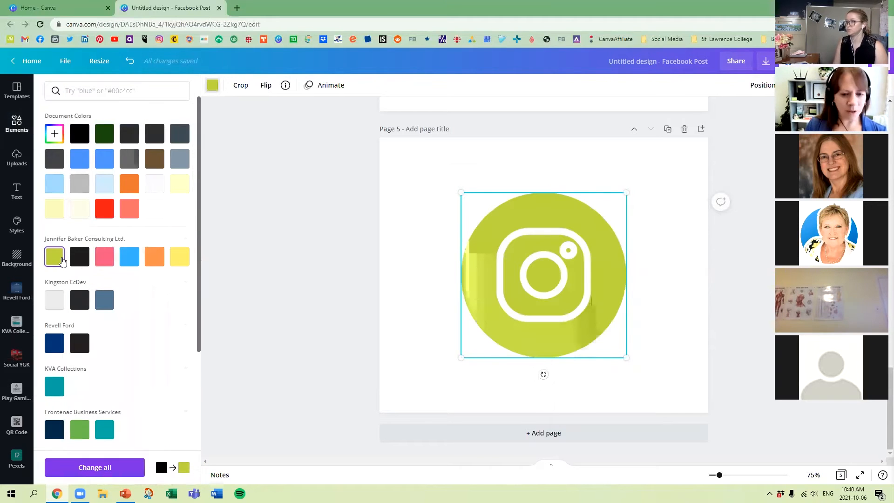
{"action": "left_click", "coordinate": [129, 257]}
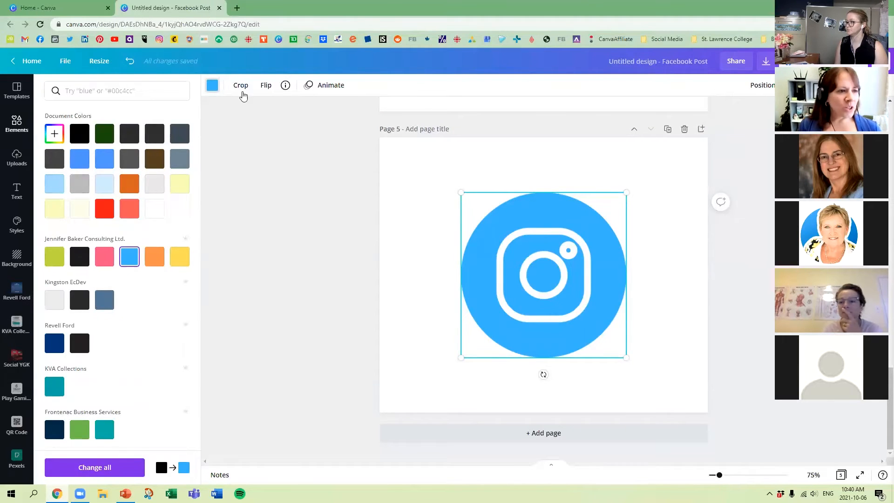
Open the custom color picker for the Instagram icon and select its hex code.
{"action": "left_click", "coordinate": [212, 85]}
{"action": "left_click", "coordinate": [212, 85]}
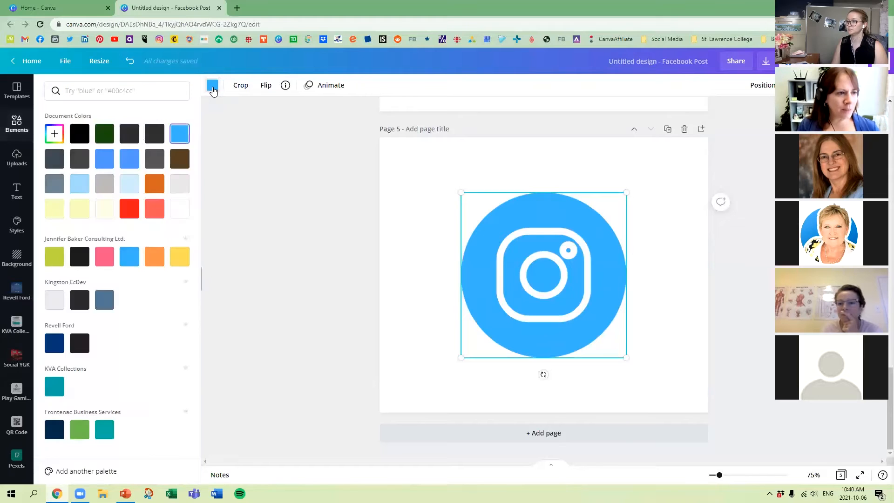
{"action": "left_click", "coordinate": [51, 132]}
{"action": "left_click", "coordinate": [134, 230]}
{"action": "left_click_drag", "start_coordinate": [132, 231], "coordinate": [108, 229]}
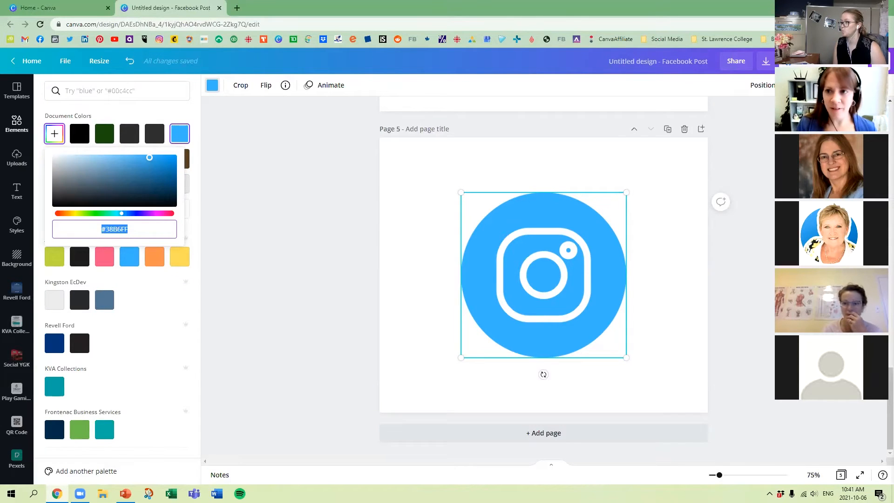
Sample the blue-violet of the Canva header with the Eye Dropper browser extension and reopen the extension to view the picked color.
{"action": "left_click", "coordinate": [824, 24]}
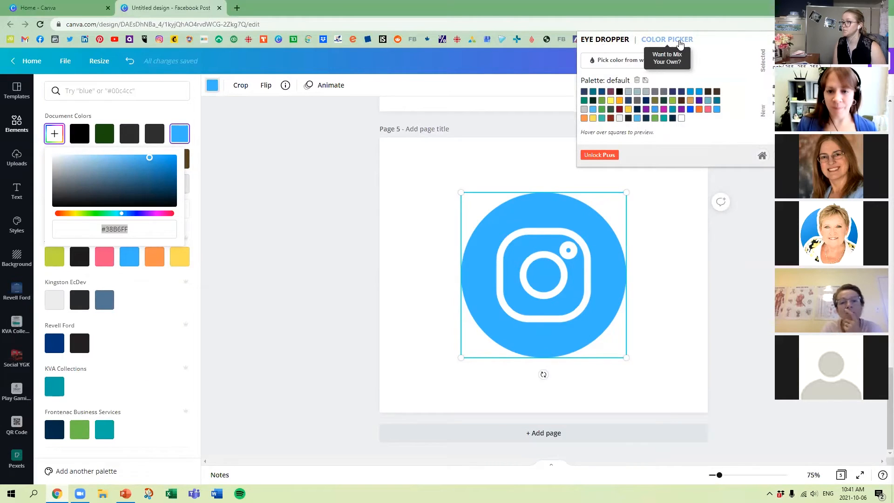
{"action": "left_click", "coordinate": [621, 64]}
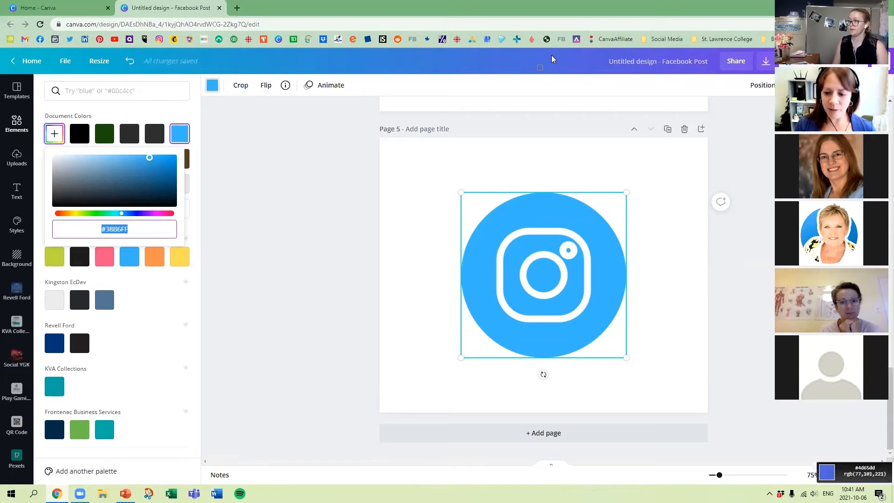
{"action": "key", "text": "Escape"}
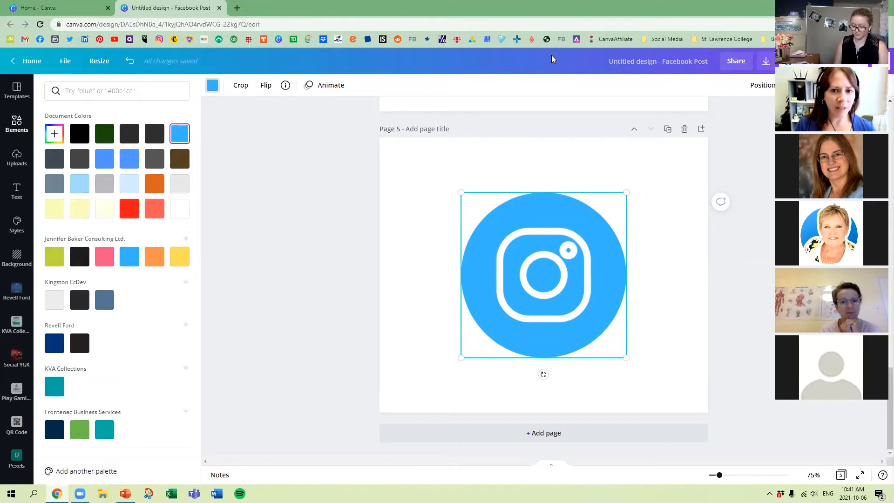
{"action": "left_click", "coordinate": [827, 24]}
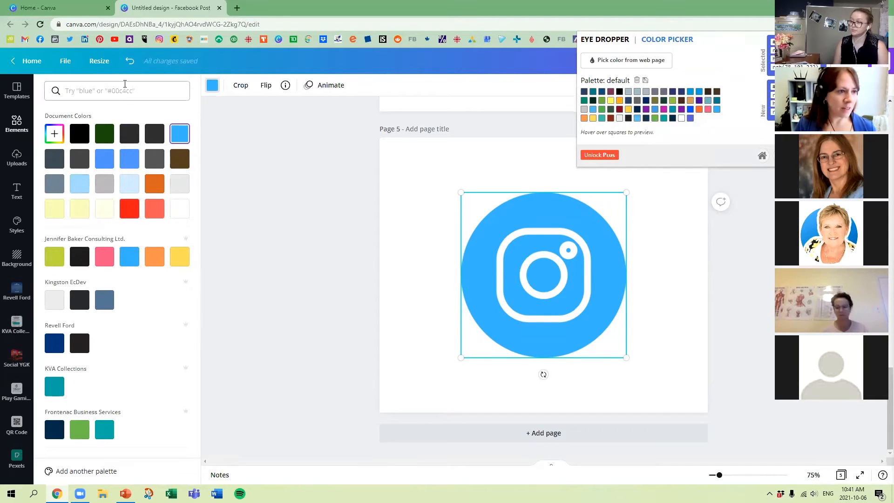
Set the round Instagram icon's custom color to the sampled hex code #4E65DE and deselect the icon.
{"action": "left_click", "coordinate": [55, 134]}
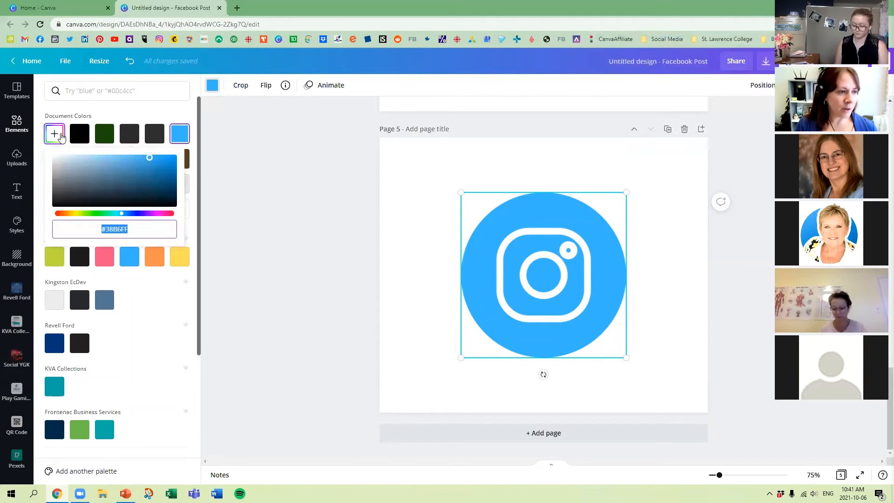
{"action": "type", "text": "#4E65DE"}
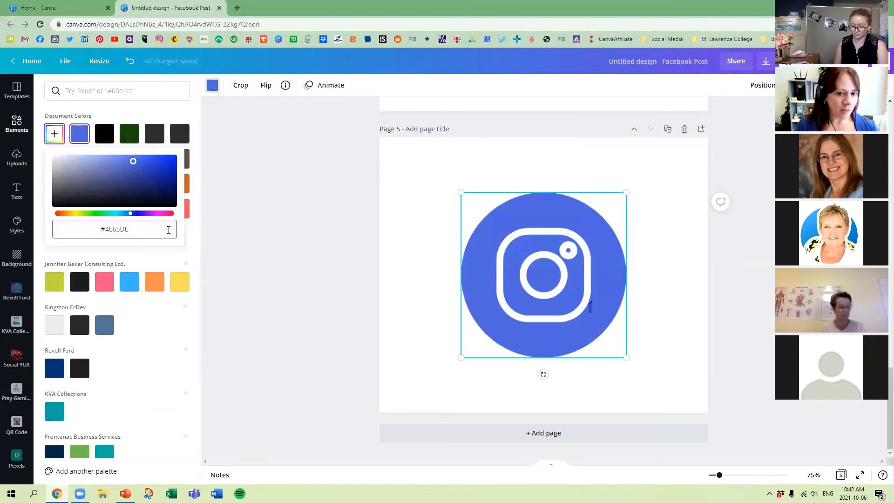
{"action": "left_click", "coordinate": [339, 202]}
{"action": "left_click", "coordinate": [480, 177]}
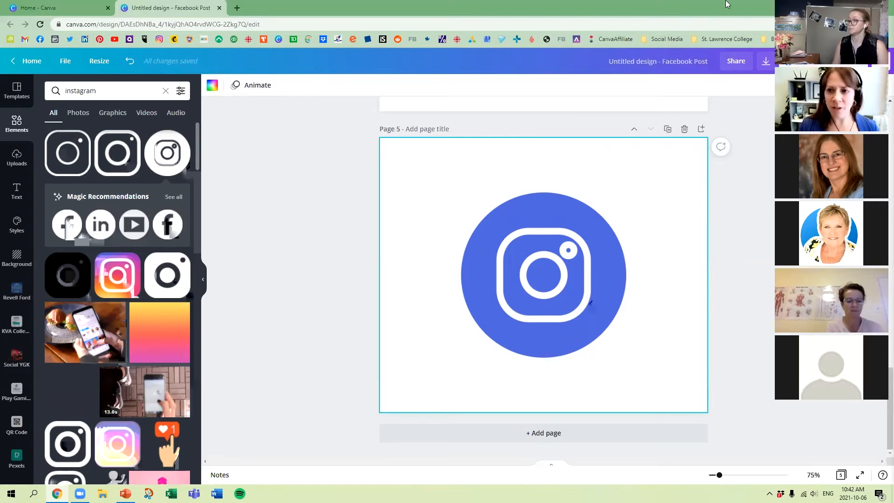
Check the Eye Dropper extension again and set the Instagram icon's custom color to hex code #BED73D.
{"action": "left_click", "coordinate": [824, 25]}
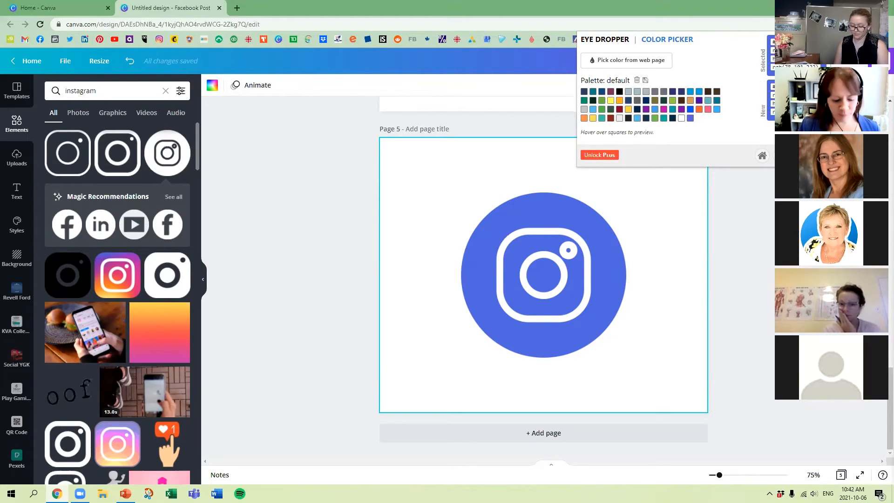
{"action": "left_click", "coordinate": [516, 211]}
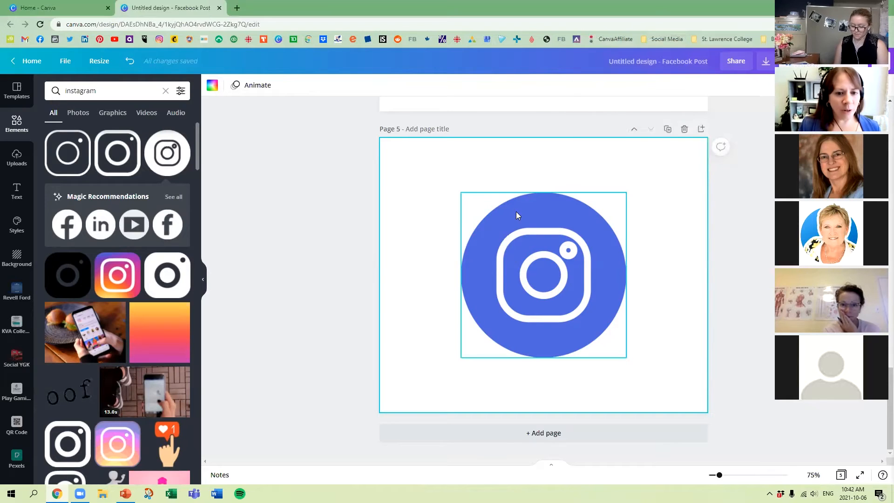
{"action": "left_click", "coordinate": [212, 85]}
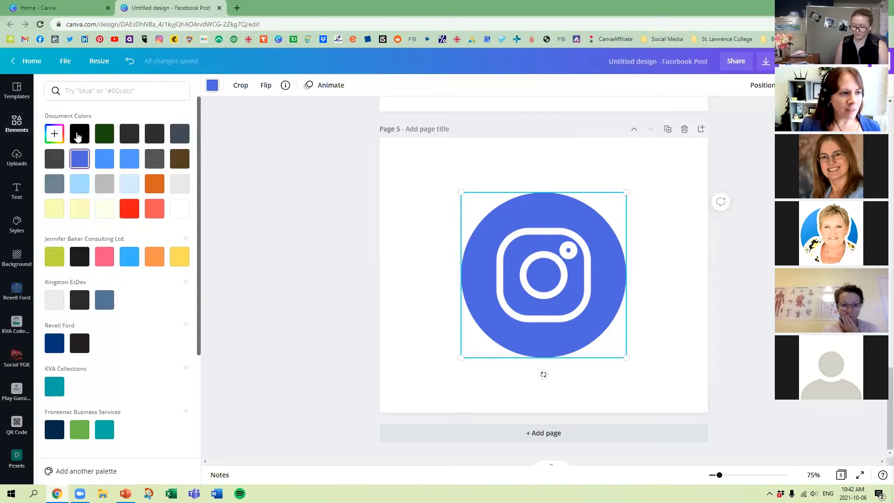
{"action": "left_click", "coordinate": [55, 135]}
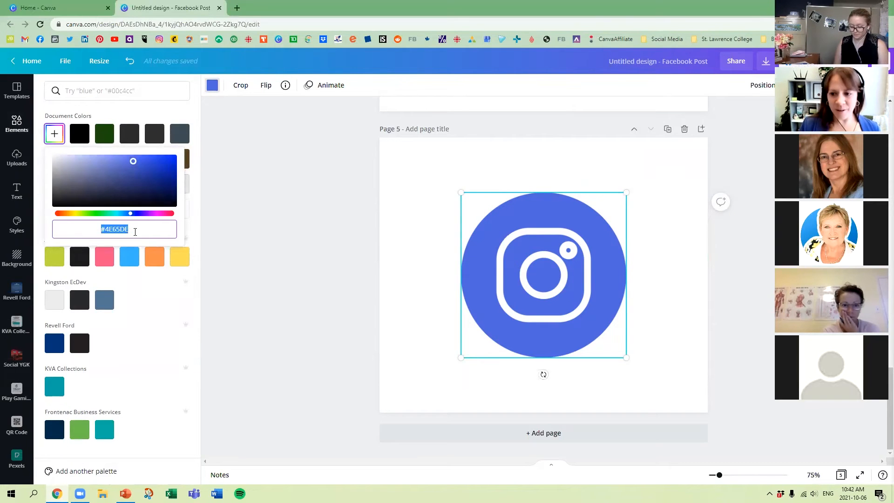
{"action": "type", "text": "#4"}
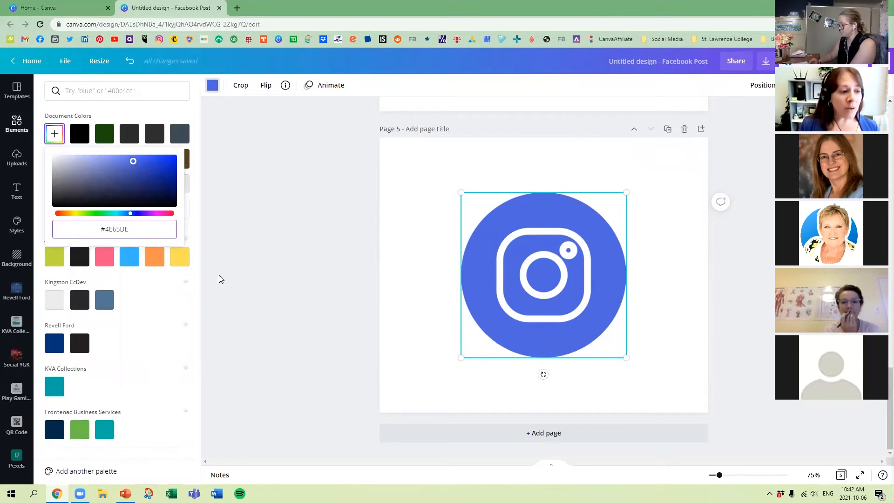
{"action": "key", "text": "BackSpace"}
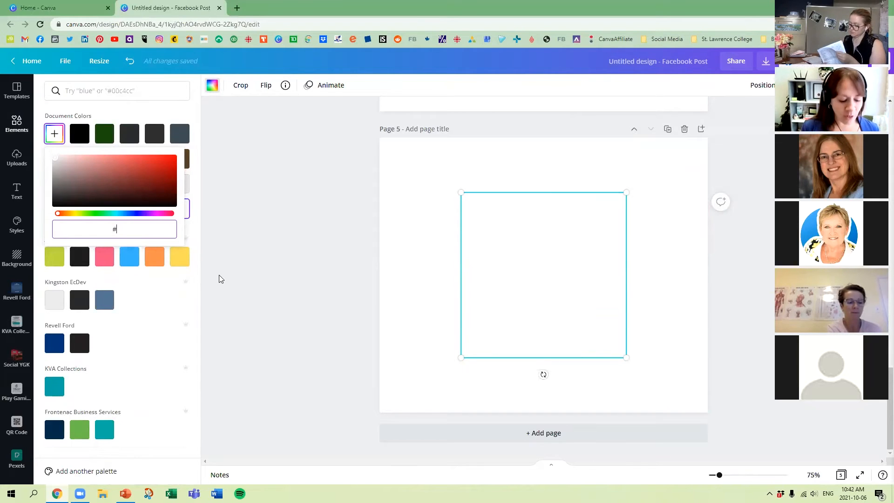
{"action": "type", "text": "B"}
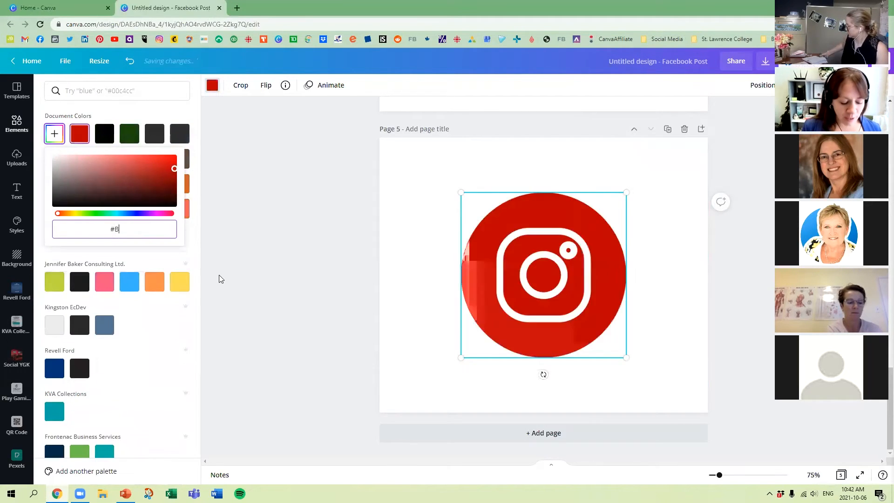
{"action": "type", "text": "ED73D"}
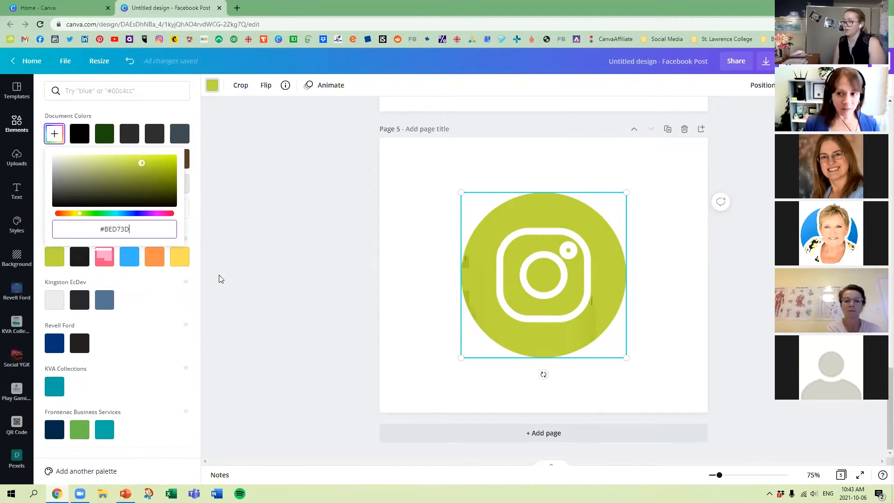
{"action": "left_click", "coordinate": [220, 214]}
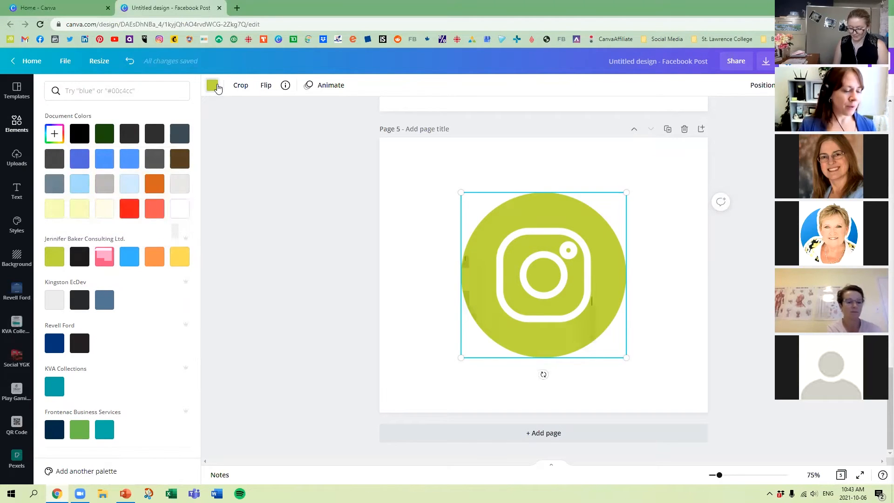
Return to the Eye Dropper's sampled color and search the Instagram icon's color options for 4e65de.
{"action": "left_click", "coordinate": [213, 85]}
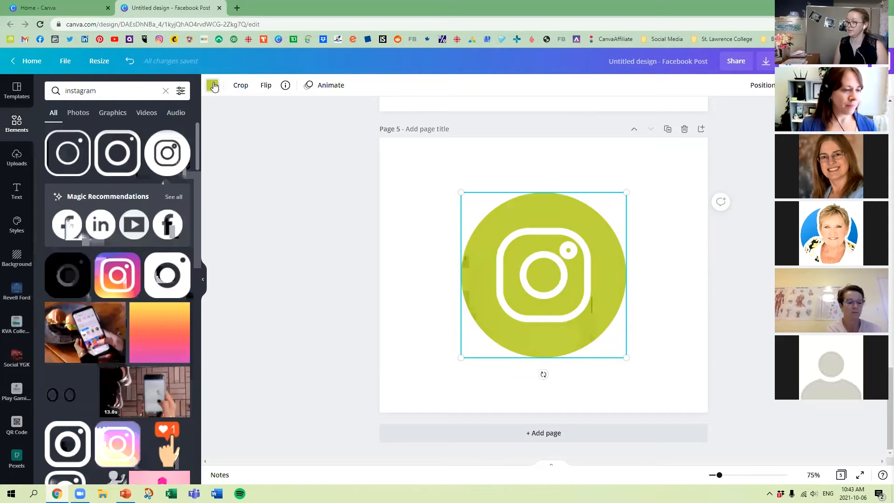
{"action": "left_click", "coordinate": [212, 85]}
{"action": "left_click", "coordinate": [170, 90]}
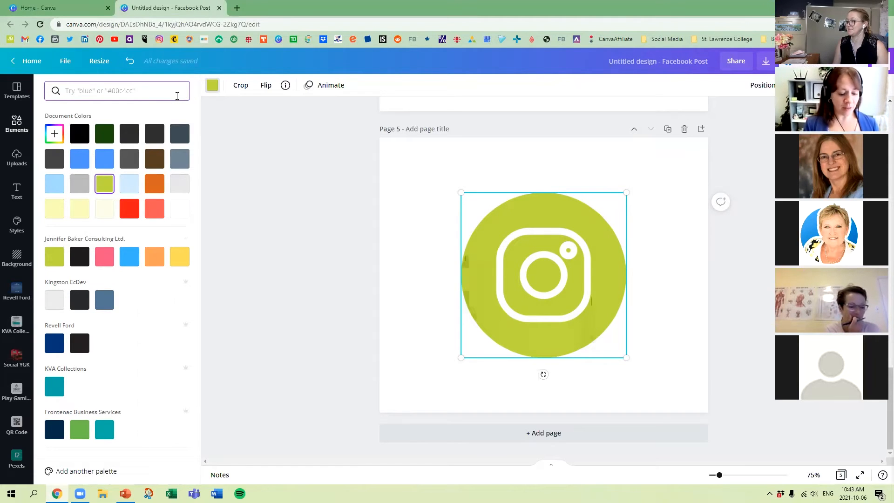
{"action": "left_click", "coordinate": [825, 25]}
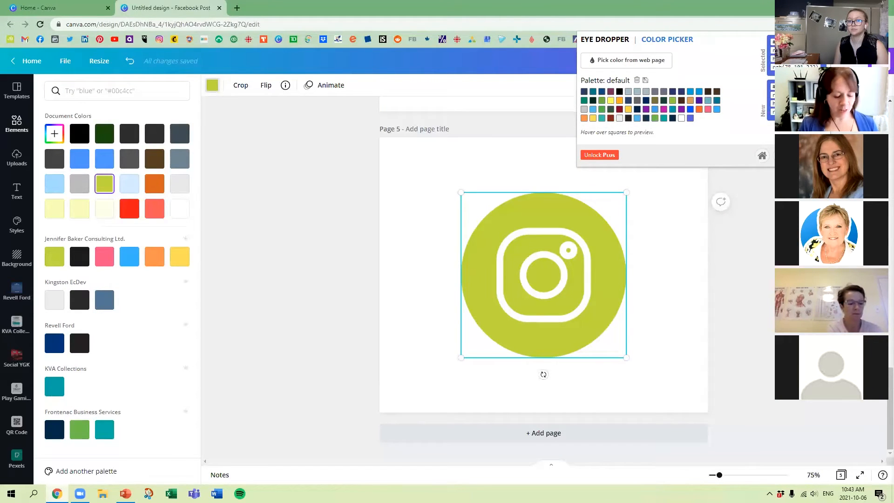
{"action": "left_click", "coordinate": [257, 212]}
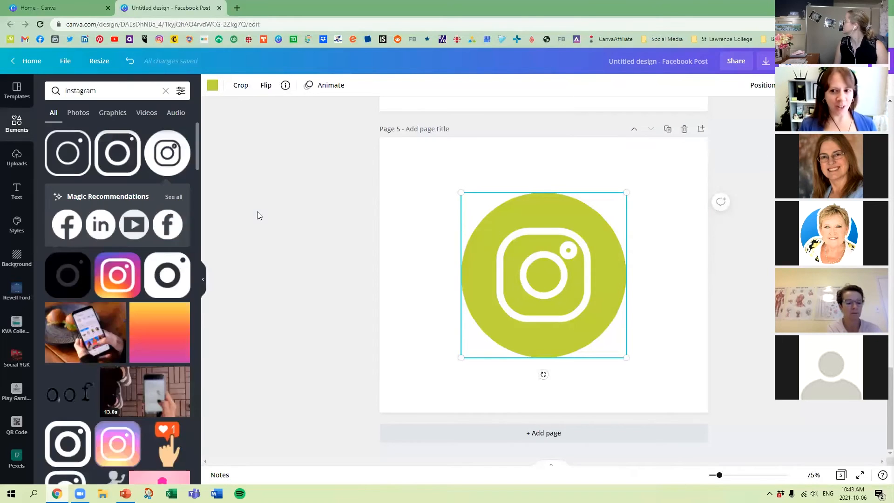
{"action": "left_click", "coordinate": [213, 86]}
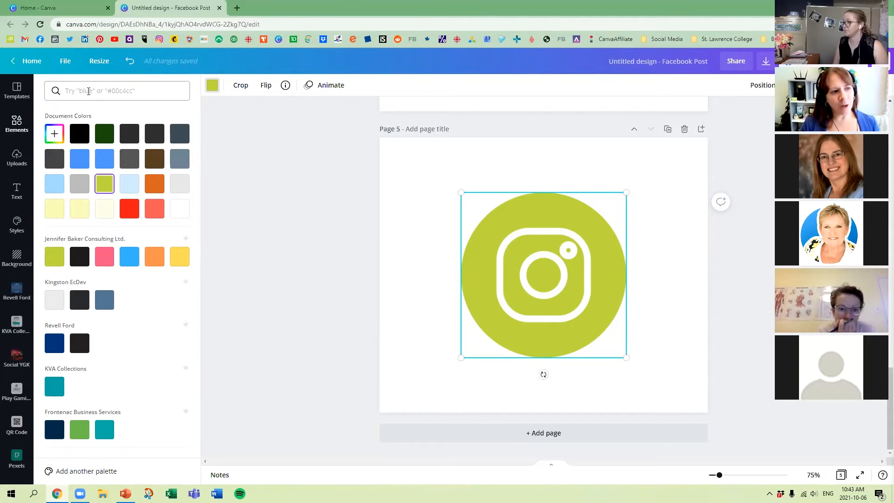
{"action": "left_click", "coordinate": [104, 91]}
{"action": "type", "text": "4e65de"}
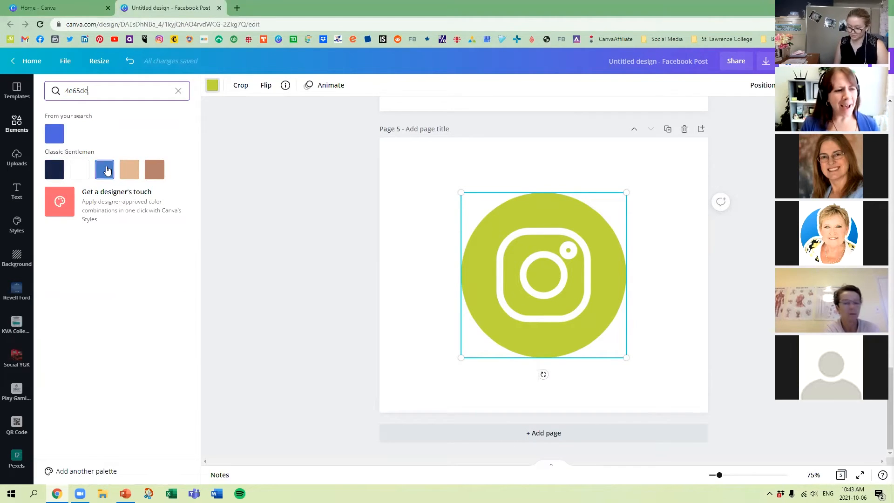
Recolor the Instagram icon with Classic Gentleman palette colors, trying medium blue and tan #e0b796 and finishing with brown.
{"action": "left_click", "coordinate": [105, 170]}
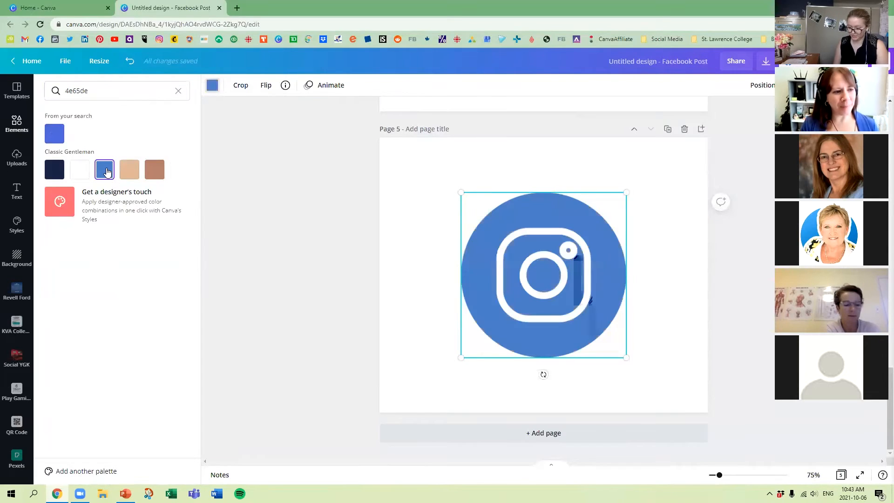
{"action": "left_click", "coordinate": [130, 174]}
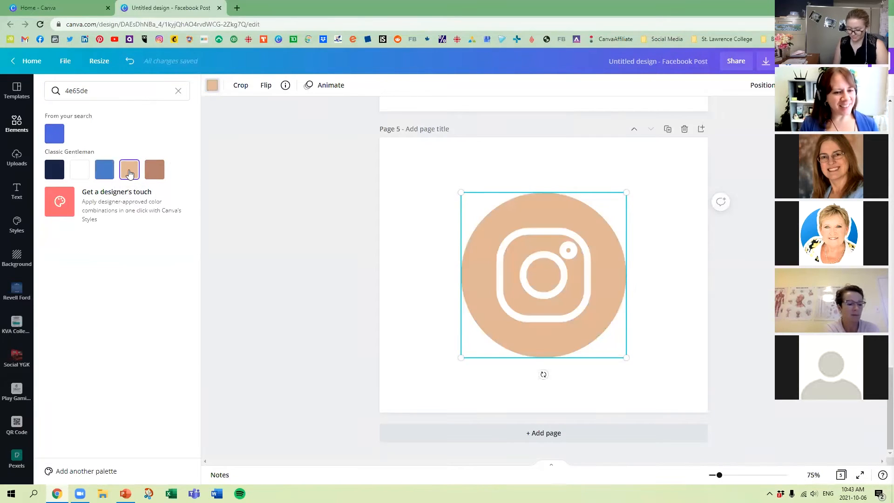
{"action": "left_click", "coordinate": [157, 171]}
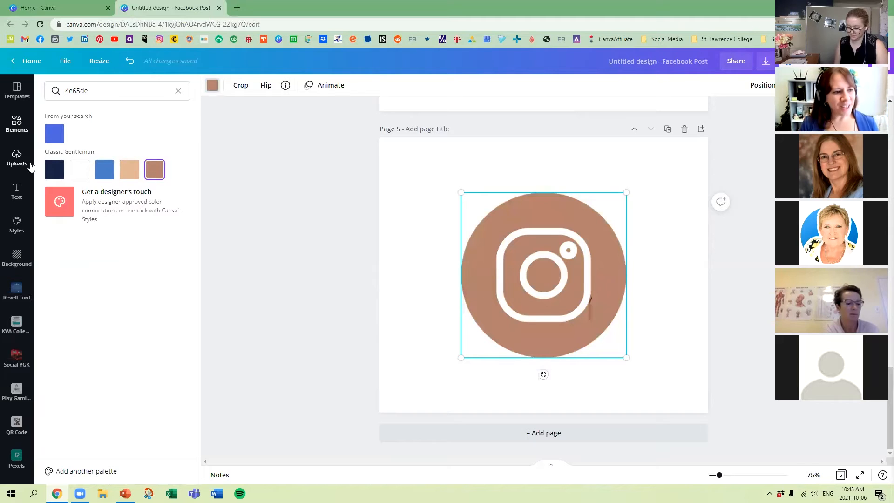
View the designer-approved color combinations in Styles and return to the Instagram icon's color options.
{"action": "left_click", "coordinate": [146, 207]}
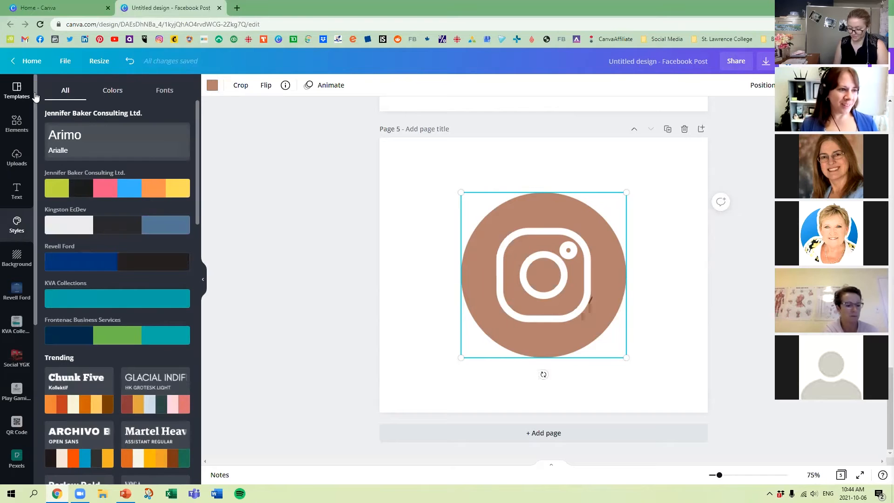
{"action": "left_click", "coordinate": [326, 150]}
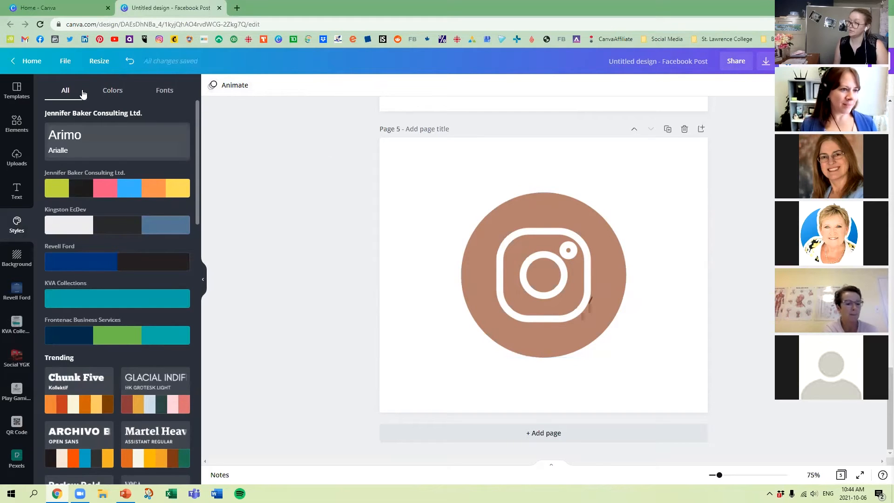
{"action": "left_click", "coordinate": [15, 125]}
{"action": "left_click", "coordinate": [532, 242]}
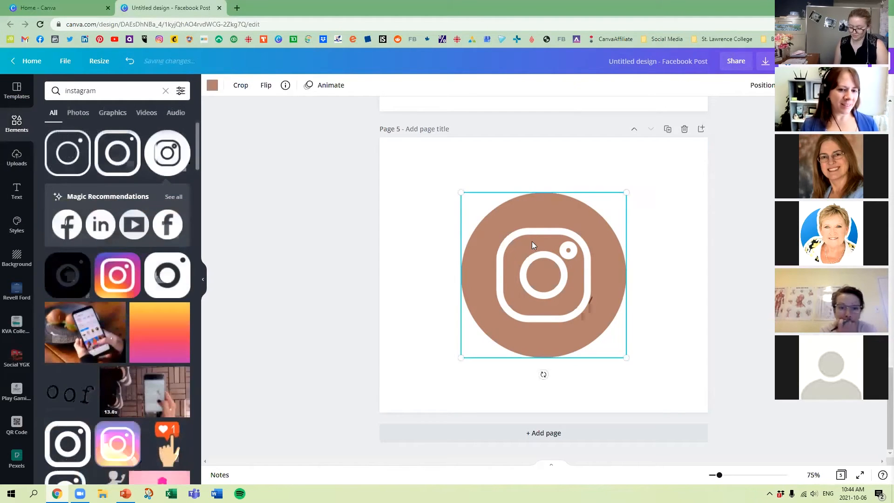
{"action": "left_click", "coordinate": [213, 85]}
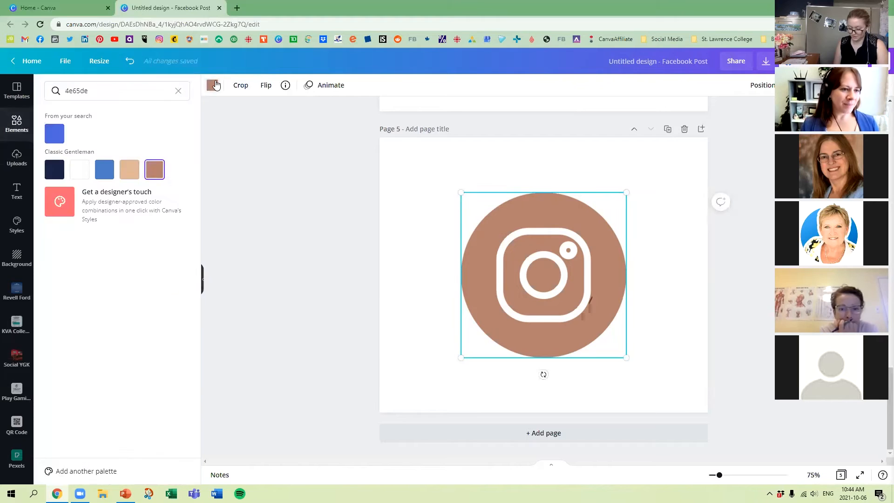
Browse the designer-approved style combinations and apply the pink and purple Shrikhand and Quicksand style to page 5.
{"action": "left_click", "coordinate": [119, 204]}
{"action": "scroll", "coordinate": [118, 203], "scroll_direction": "down", "scroll_amount": 1}
{"action": "scroll", "coordinate": [118, 199], "scroll_direction": "down", "scroll_amount": 5}
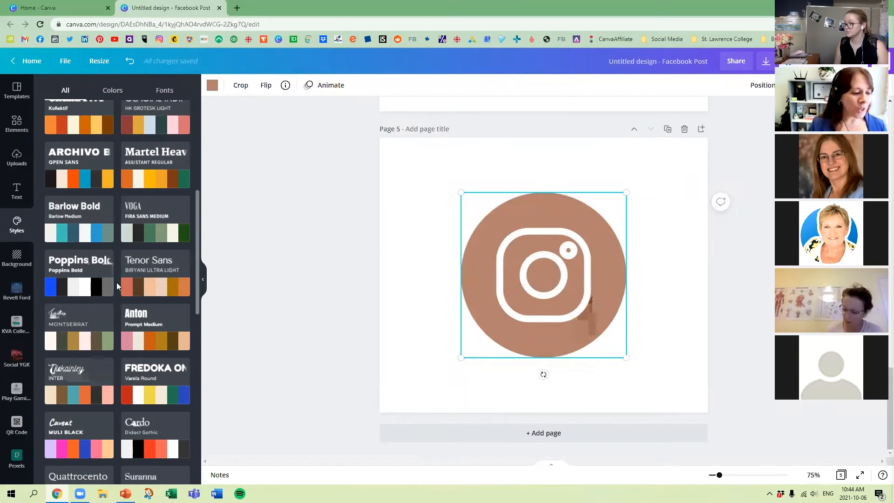
{"action": "scroll", "coordinate": [116, 285], "scroll_direction": "down", "scroll_amount": 3}
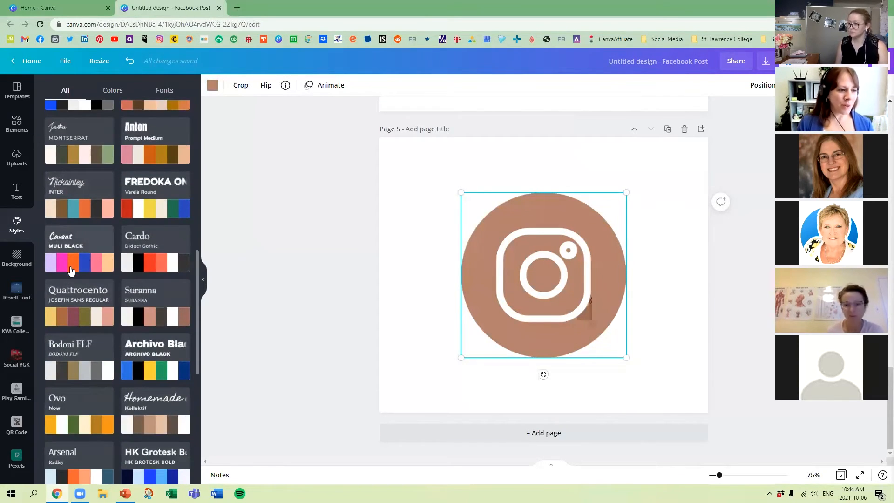
{"action": "scroll", "coordinate": [110, 270], "scroll_direction": "down", "scroll_amount": 2}
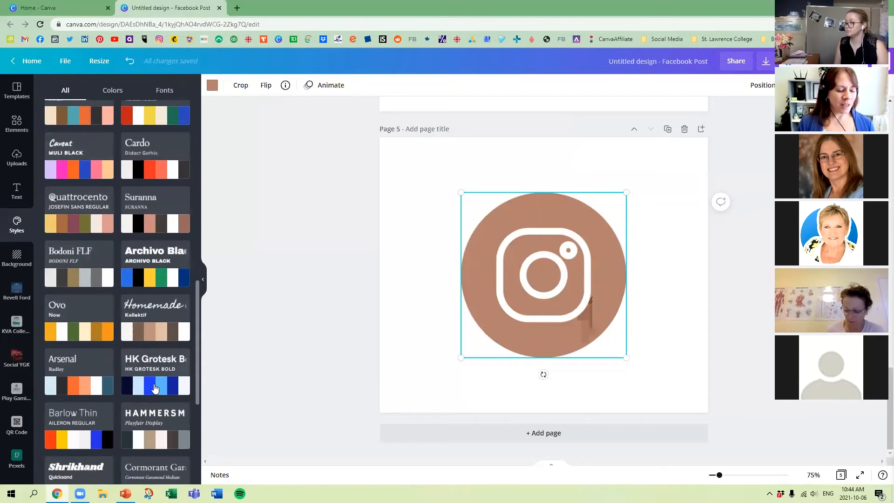
{"action": "scroll", "coordinate": [161, 378], "scroll_direction": "down", "scroll_amount": 3}
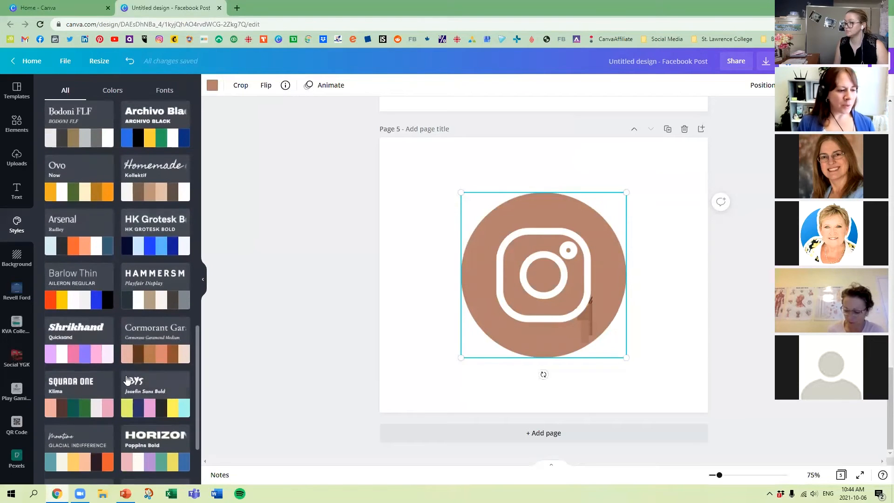
{"action": "left_click", "coordinate": [87, 346]}
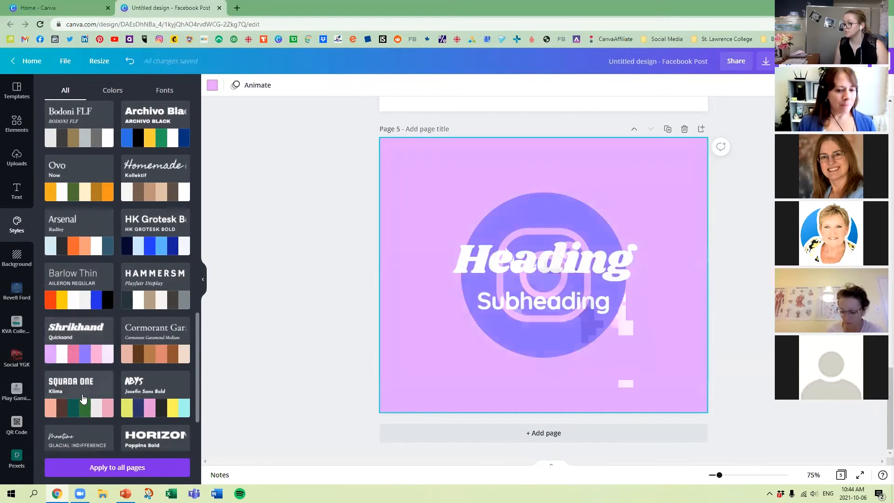
{"action": "mouse_move", "coordinate": [77, 351]}
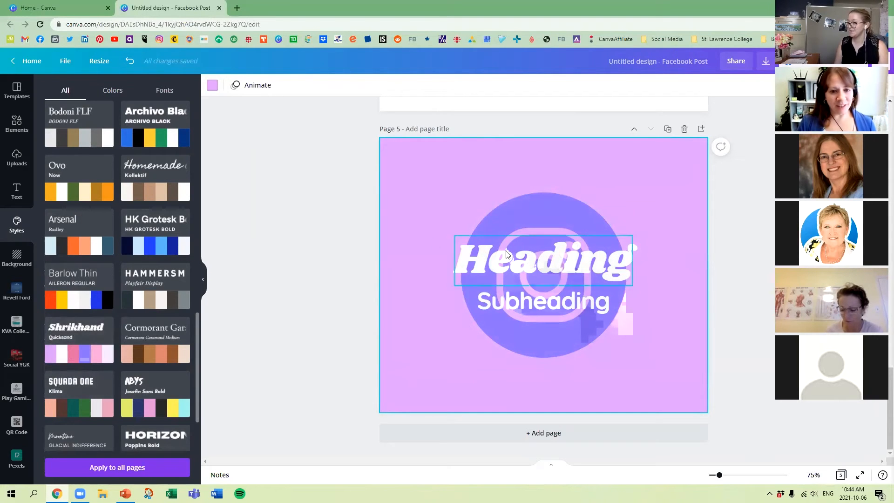
Apply the Shrikhand and Quicksand style to all pages and review the restyled pages up to page 2.
{"action": "scroll", "coordinate": [556, 264], "scroll_direction": "up", "scroll_amount": 3}
{"action": "scroll", "coordinate": [556, 264], "scroll_direction": "down", "scroll_amount": 3}
{"action": "left_click", "coordinate": [123, 468]}
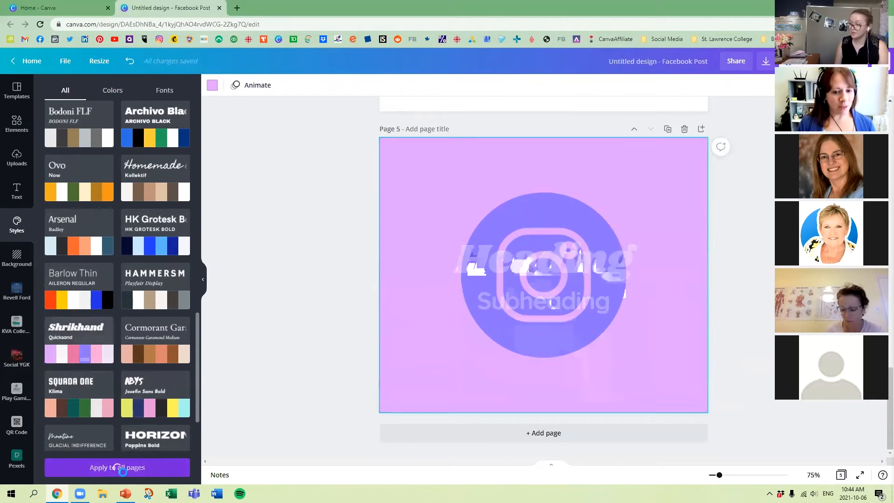
{"action": "scroll", "coordinate": [610, 263], "scroll_direction": "up", "scroll_amount": 6}
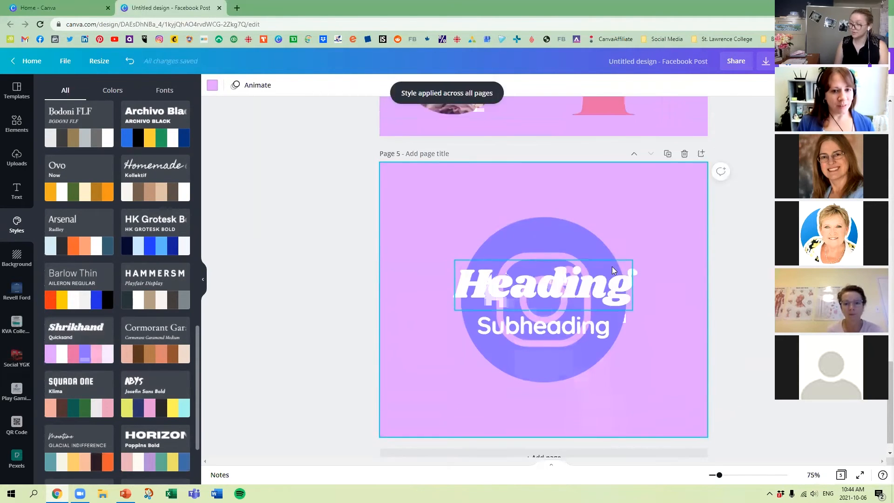
{"action": "scroll", "coordinate": [637, 272], "scroll_direction": "up", "scroll_amount": 5}
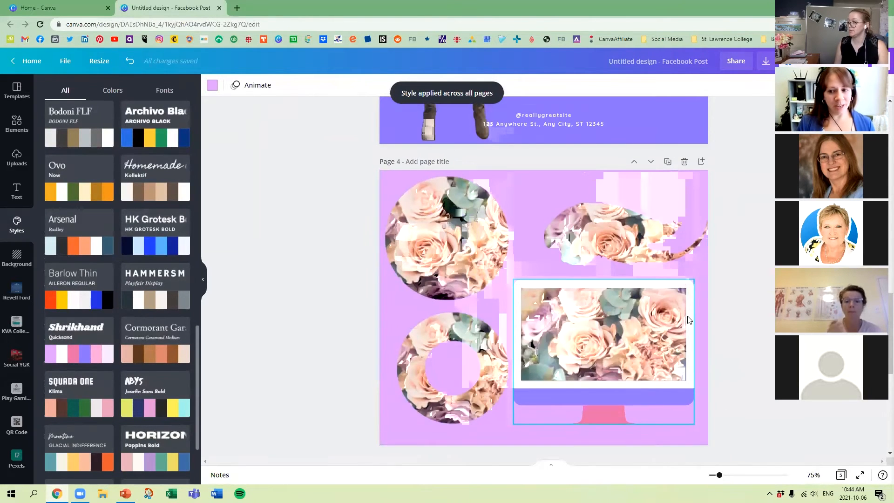
{"action": "scroll", "coordinate": [627, 257], "scroll_direction": "up", "scroll_amount": 7}
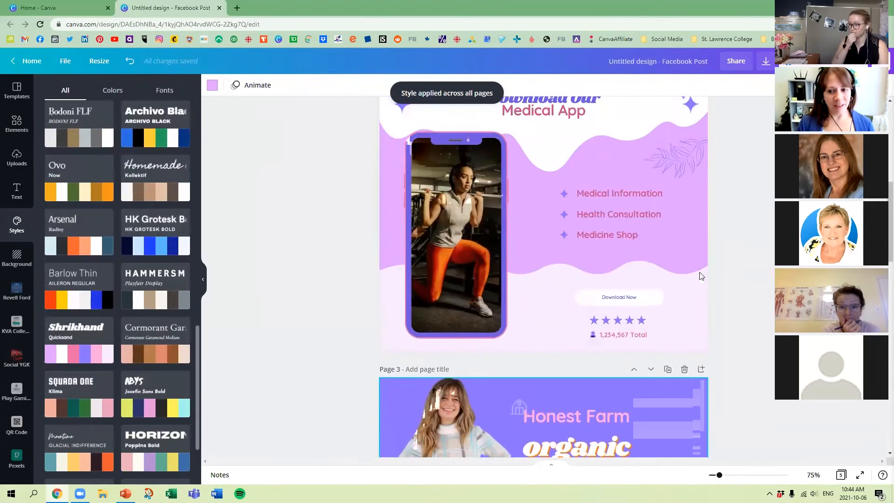
Apply the blue, orange and yellow Gagalin style to all pages and review the restyled pages from page 5 up to page 1.
{"action": "scroll", "coordinate": [662, 205], "scroll_direction": "up", "scroll_amount": 6}
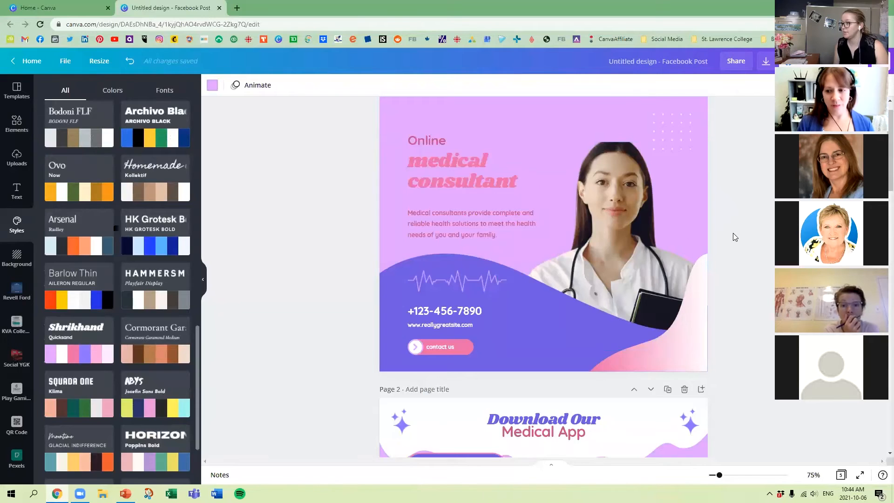
{"action": "scroll", "coordinate": [732, 233], "scroll_direction": "down", "scroll_amount": 10}
{"action": "scroll", "coordinate": [733, 233], "scroll_direction": "down", "scroll_amount": 13}
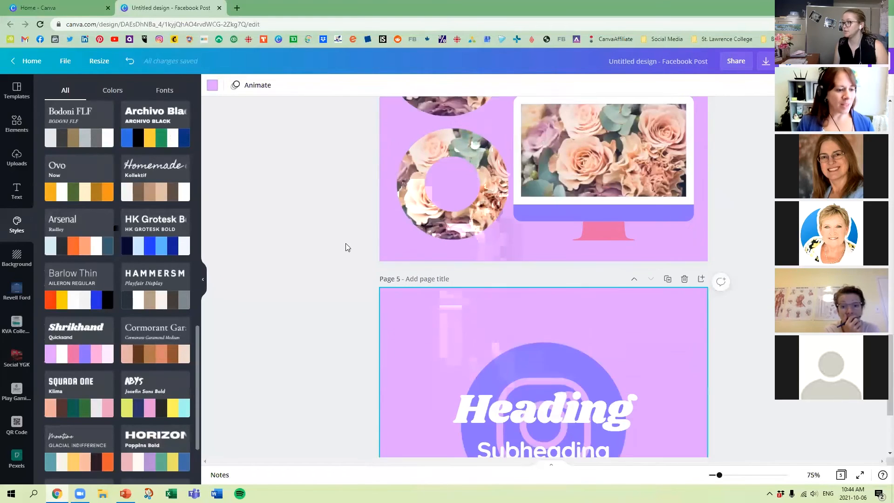
{"action": "scroll", "coordinate": [160, 297], "scroll_direction": "down", "scroll_amount": 2}
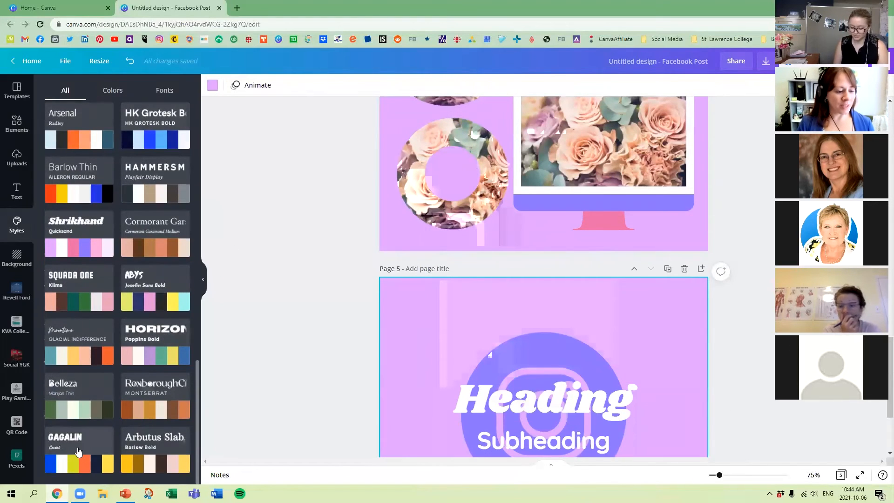
{"action": "left_click", "coordinate": [78, 444]}
{"action": "left_click", "coordinate": [117, 467]}
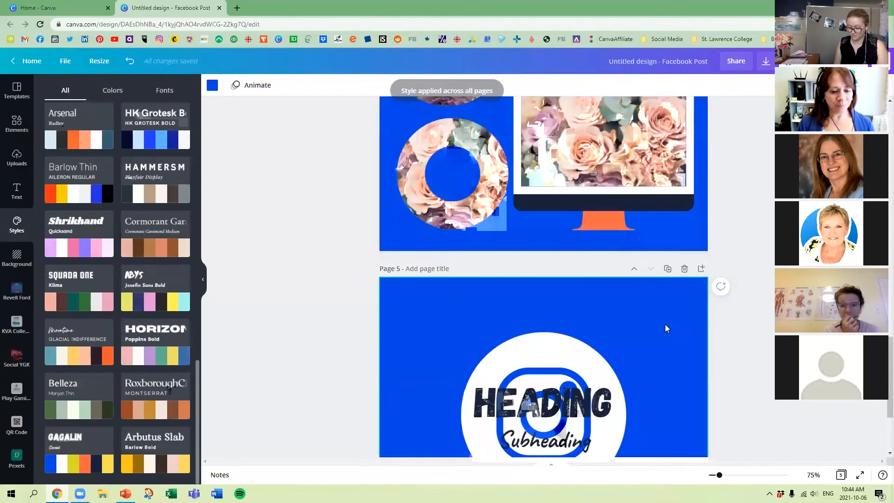
{"action": "scroll", "coordinate": [593, 387], "scroll_direction": "up", "scroll_amount": 8}
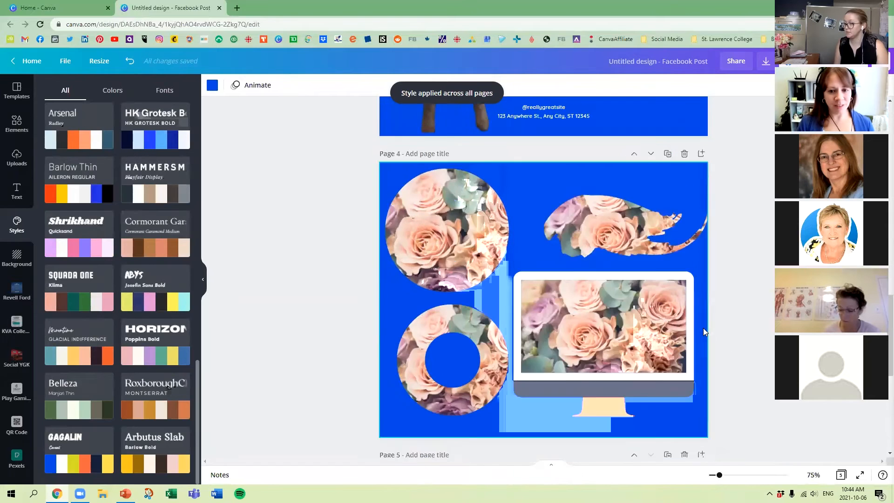
{"action": "scroll", "coordinate": [627, 254], "scroll_direction": "up", "scroll_amount": 15}
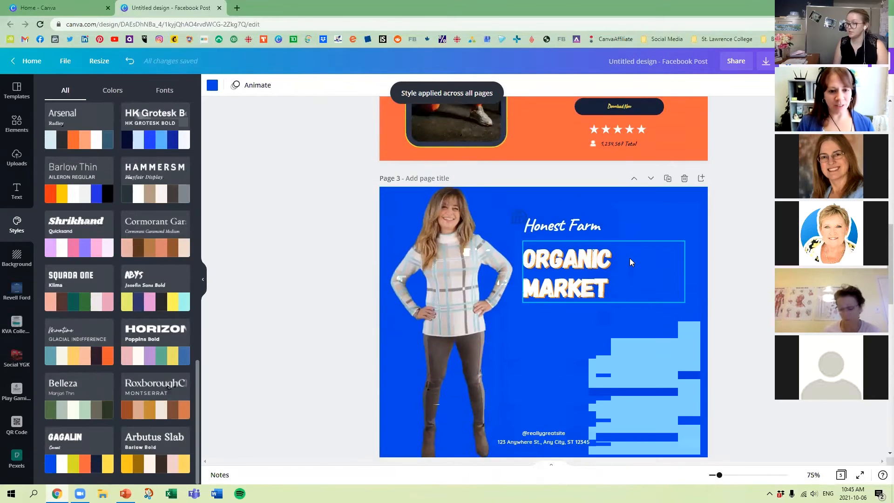
{"action": "scroll", "coordinate": [570, 258], "scroll_direction": "up", "scroll_amount": 3}
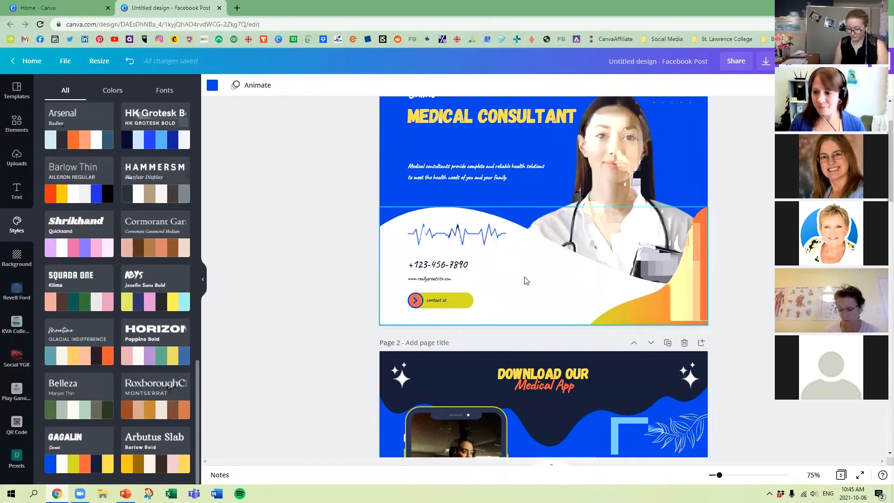
Leave the design for the home page and look through the Brand Kit's logos, color palettes and fonts.
{"action": "scroll", "coordinate": [168, 247], "scroll_direction": "up", "scroll_amount": 9}
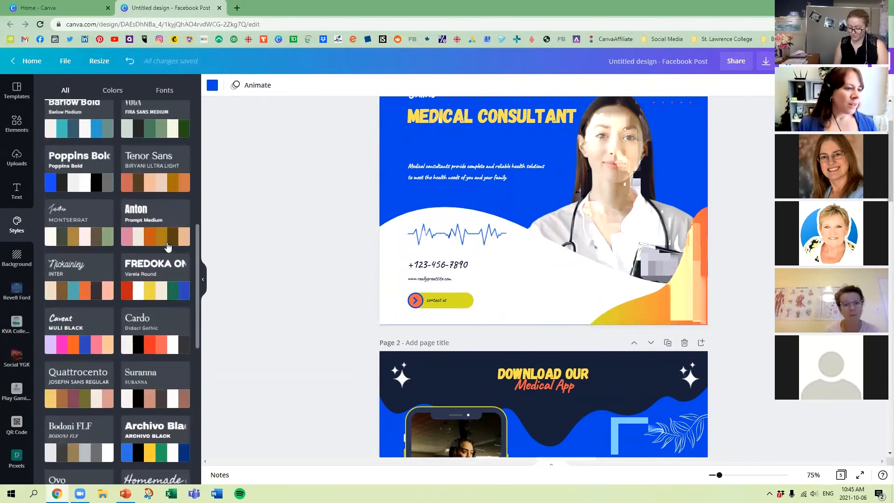
{"action": "scroll", "coordinate": [168, 247], "scroll_direction": "up", "scroll_amount": 8}
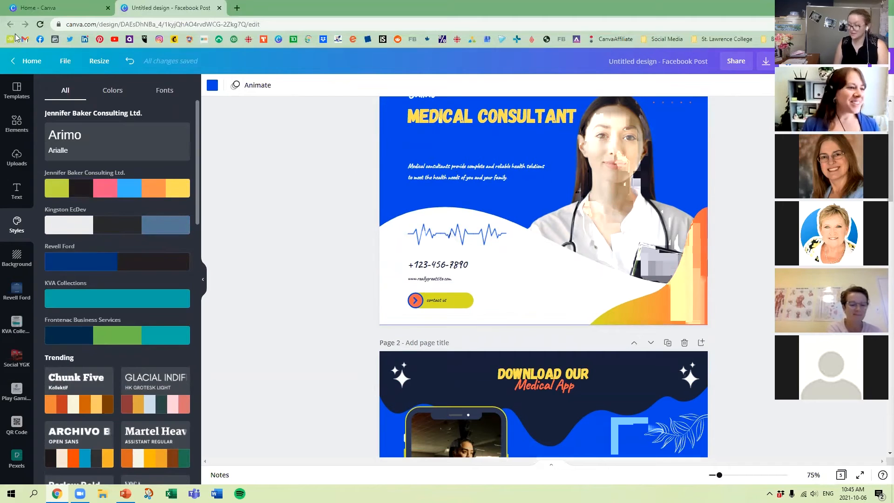
{"action": "left_click", "coordinate": [30, 63]}
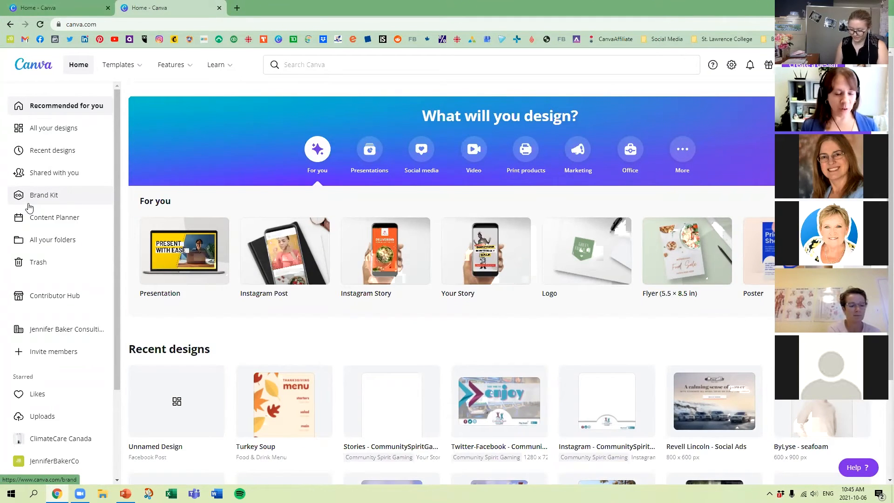
{"action": "left_click", "coordinate": [53, 198]}
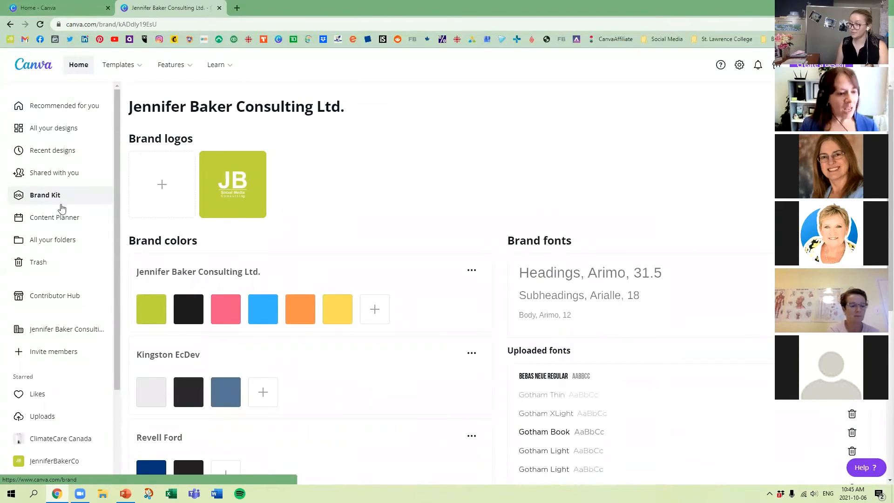
{"action": "scroll", "coordinate": [368, 247], "scroll_direction": "down", "scroll_amount": 6}
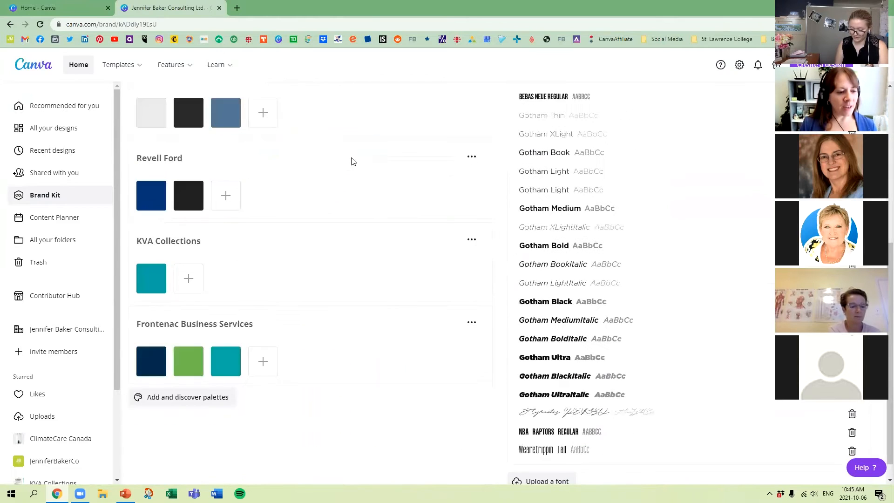
{"action": "scroll", "coordinate": [352, 161], "scroll_direction": "down", "scroll_amount": 1}
{"action": "scroll", "coordinate": [364, 219], "scroll_direction": "up", "scroll_amount": 6}
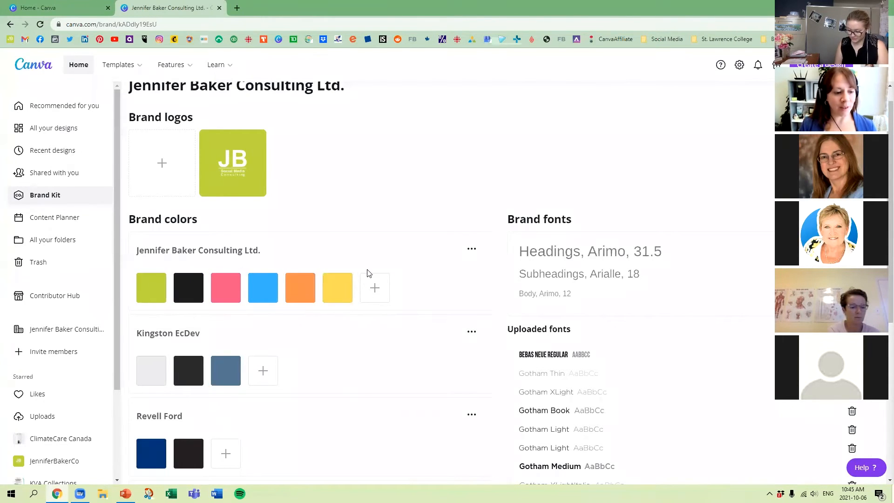
Search the discoverable color palettes for yellow and add the Meadow Bounty palette to the Brand Kit.
{"action": "scroll", "coordinate": [367, 273], "scroll_direction": "down", "scroll_amount": 7}
{"action": "left_click", "coordinate": [183, 379]}
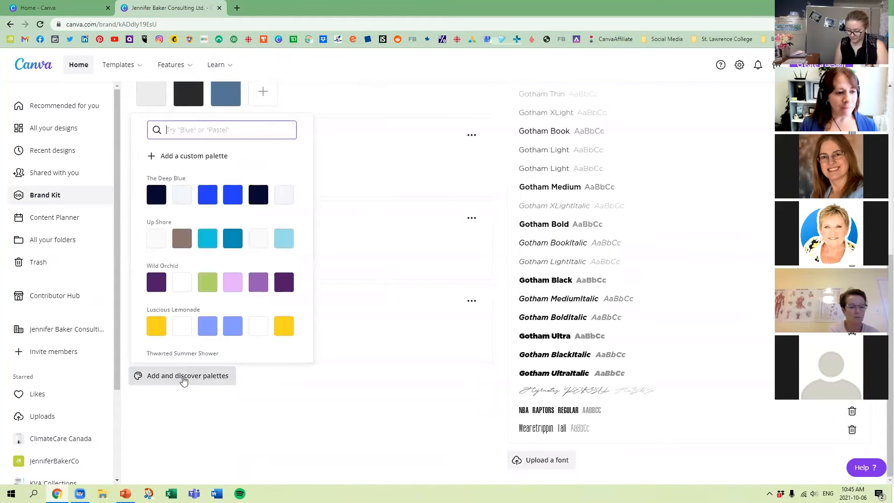
{"action": "scroll", "coordinate": [233, 228], "scroll_direction": "down", "scroll_amount": 4}
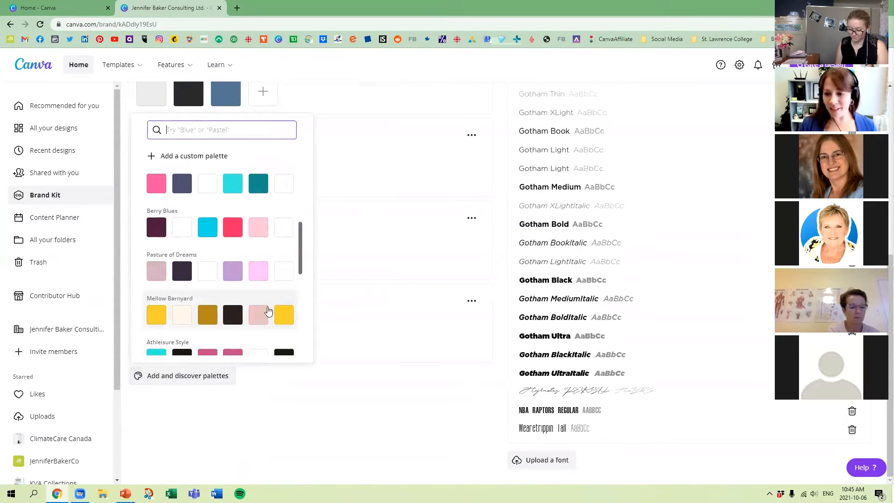
{"action": "scroll", "coordinate": [243, 242], "scroll_direction": "up", "scroll_amount": 4}
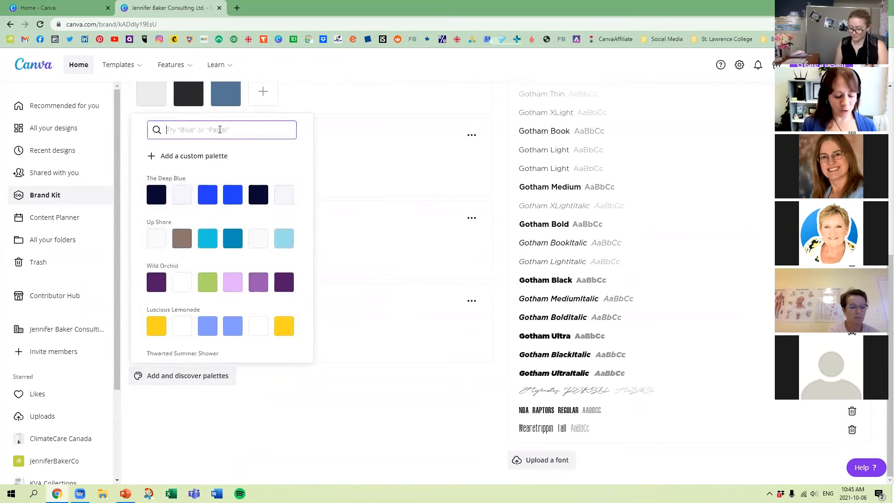
{"action": "type", "text": "yellow"}
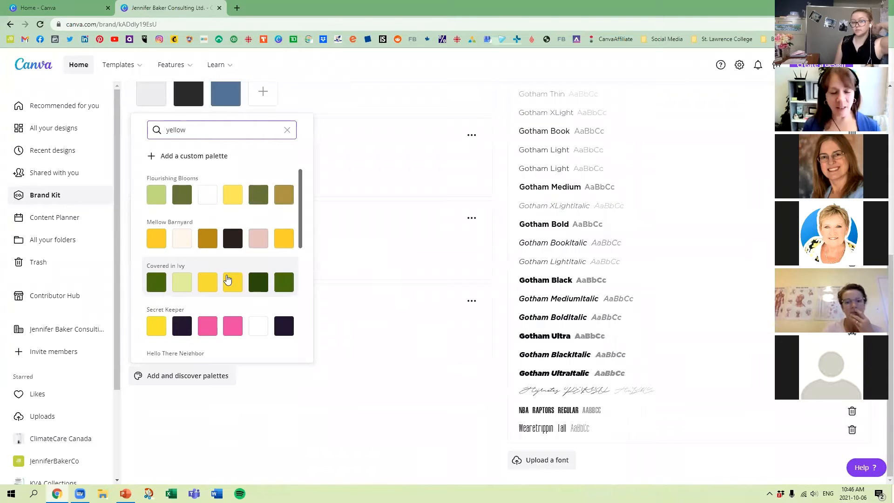
{"action": "scroll", "coordinate": [222, 264], "scroll_direction": "down", "scroll_amount": 1}
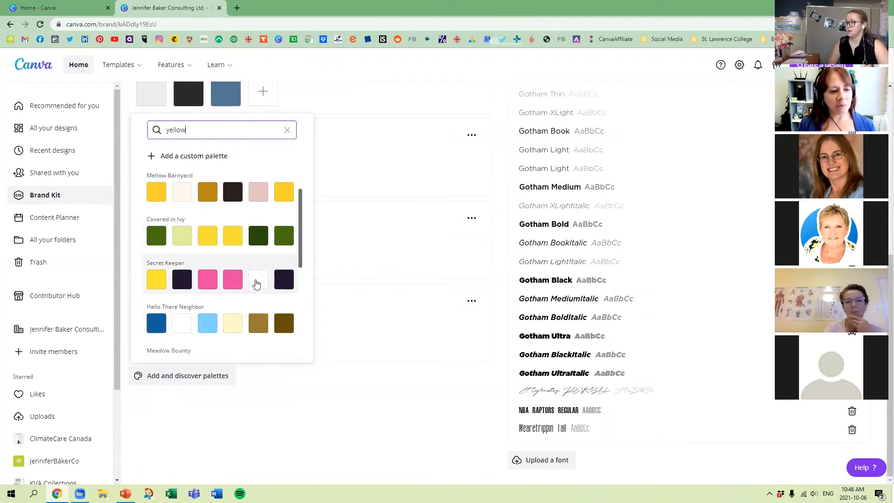
{"action": "scroll", "coordinate": [243, 282], "scroll_direction": "down", "scroll_amount": 1}
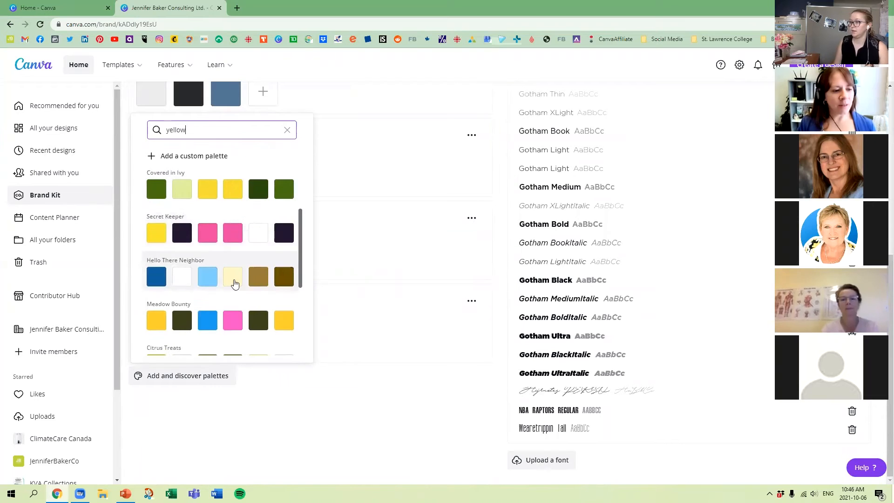
{"action": "left_click", "coordinate": [189, 304]}
{"action": "mouse_move", "coordinate": [335, 417]}
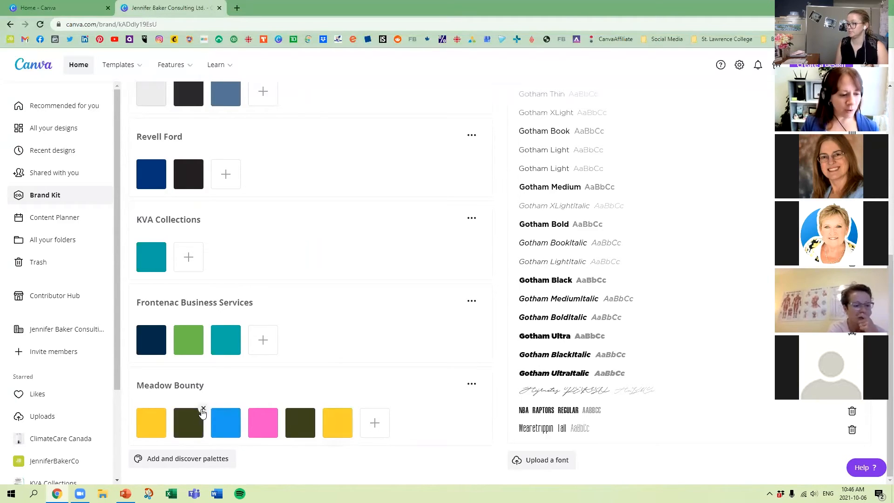
Search the discoverable color palettes for blue and add the Berry Blues palette to the Brand Kit.
{"action": "left_click", "coordinate": [175, 459]}
{"action": "scroll", "coordinate": [235, 365], "scroll_direction": "down", "scroll_amount": 5}
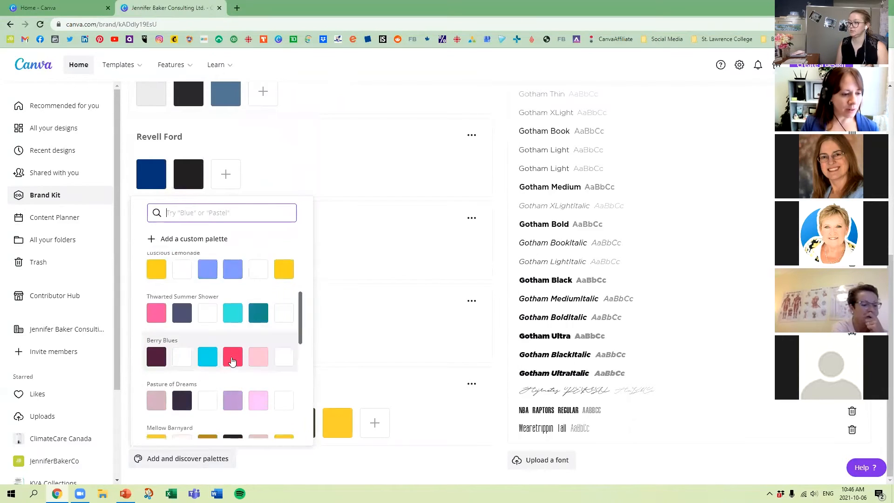
{"action": "type", "text": "blue"}
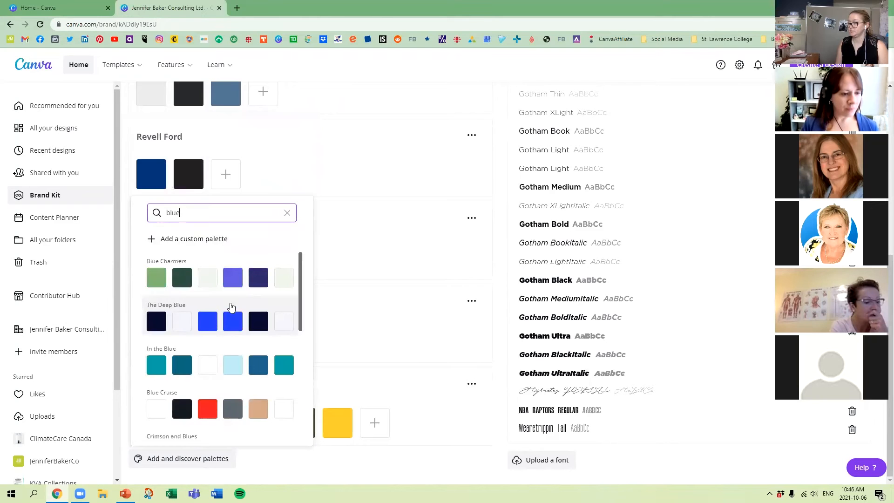
{"action": "scroll", "coordinate": [232, 307], "scroll_direction": "down", "scroll_amount": 1}
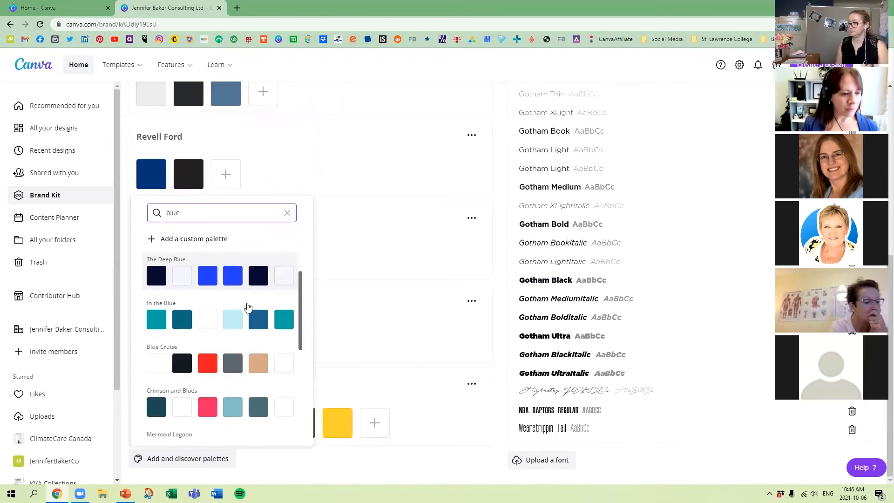
{"action": "scroll", "coordinate": [250, 325], "scroll_direction": "down", "scroll_amount": 1}
{"action": "scroll", "coordinate": [250, 325], "scroll_direction": "down", "scroll_amount": 4}
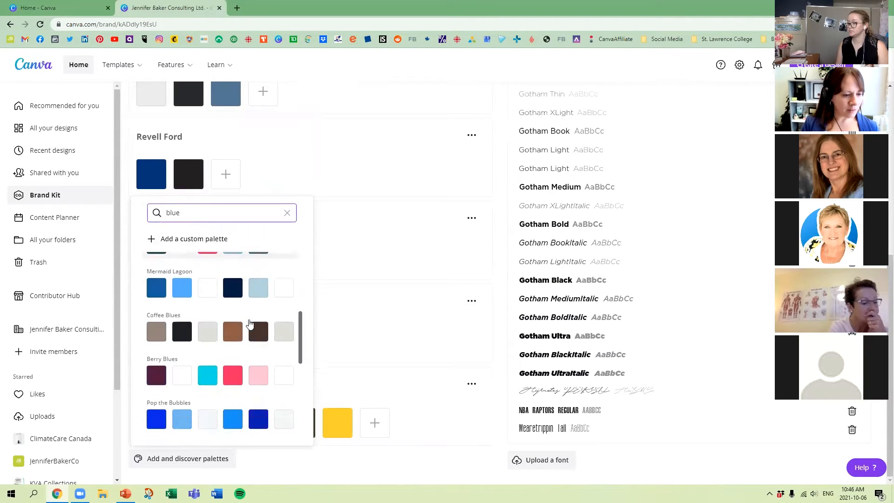
{"action": "left_click", "coordinate": [201, 298]}
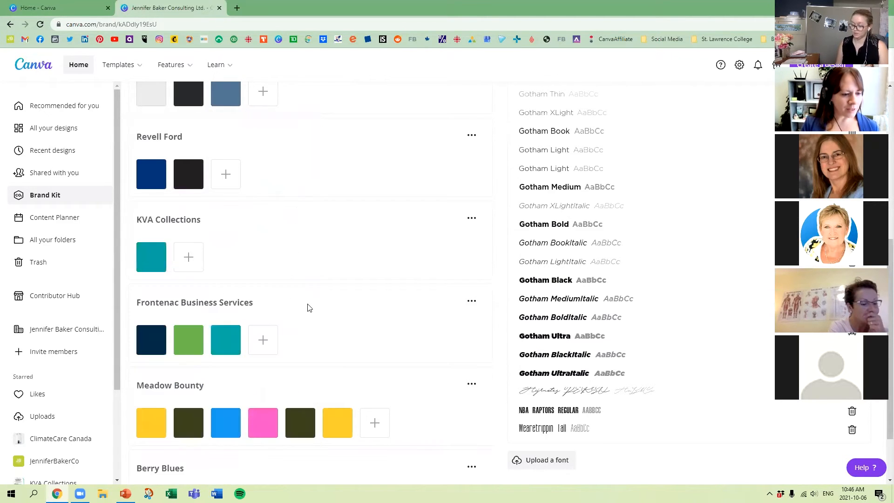
{"action": "scroll", "coordinate": [308, 308], "scroll_direction": "down", "scroll_amount": 2}
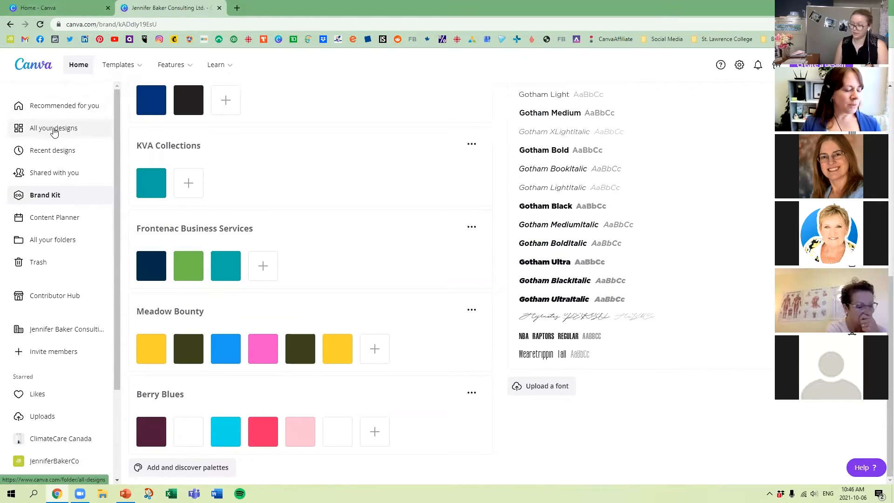
Reopen the untitled Facebook post from all designs and bring up the Meadow Bounty and Berry Blues palettes in Styles.
{"action": "left_click", "coordinate": [60, 129]}
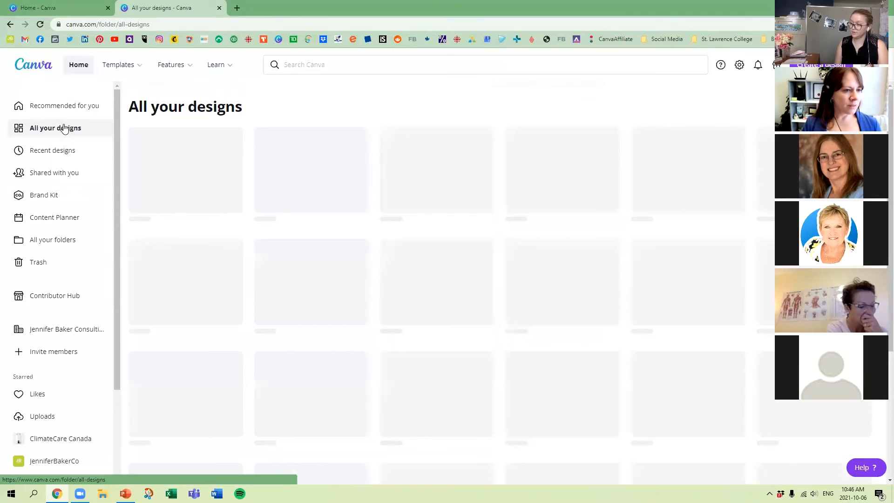
{"action": "left_click", "coordinate": [195, 190]}
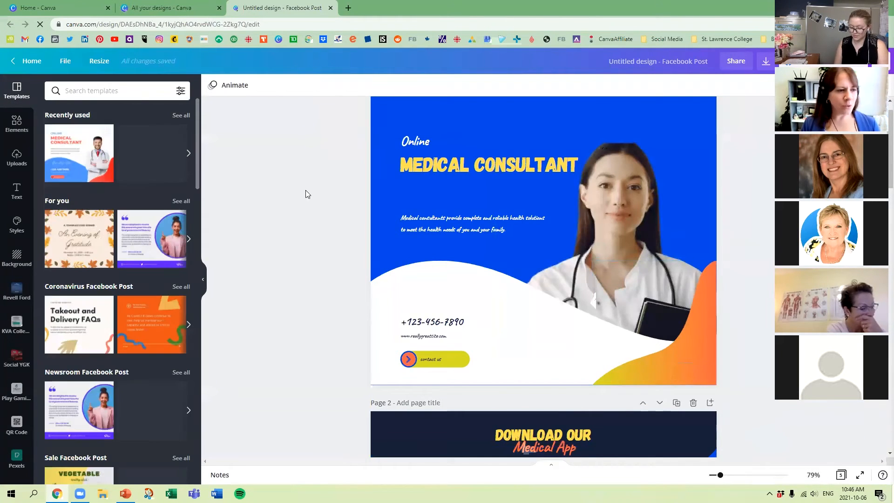
{"action": "left_click", "coordinate": [17, 228]}
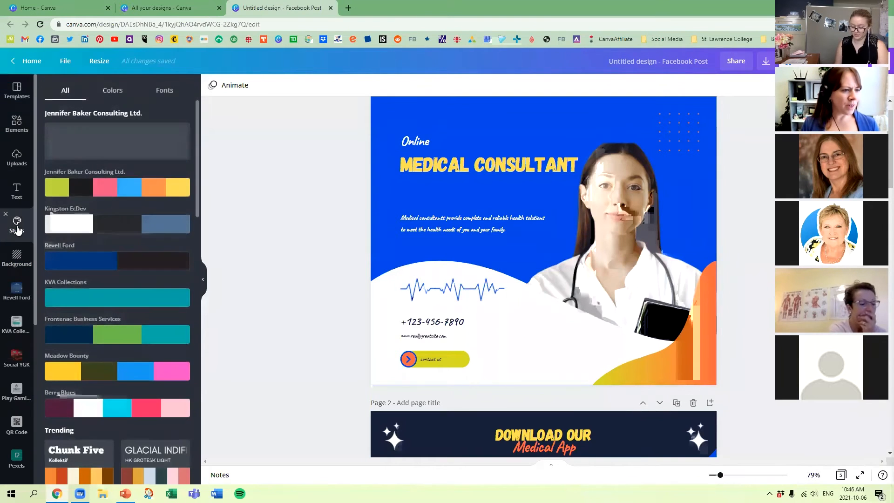
{"action": "scroll", "coordinate": [118, 242], "scroll_direction": "down", "scroll_amount": 3}
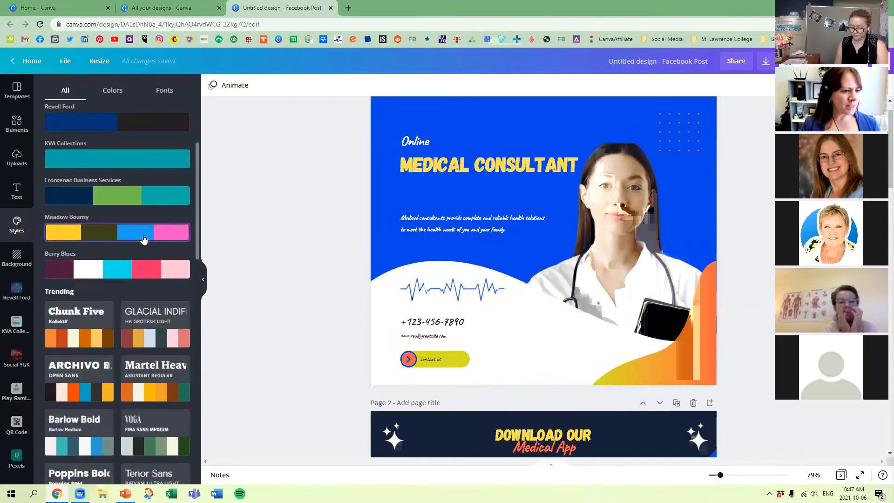
Apply the Berry Blues palette to page 1 and shuffle its colors four times, ending on a dark plum background with a white wave.
{"action": "left_click", "coordinate": [146, 266]}
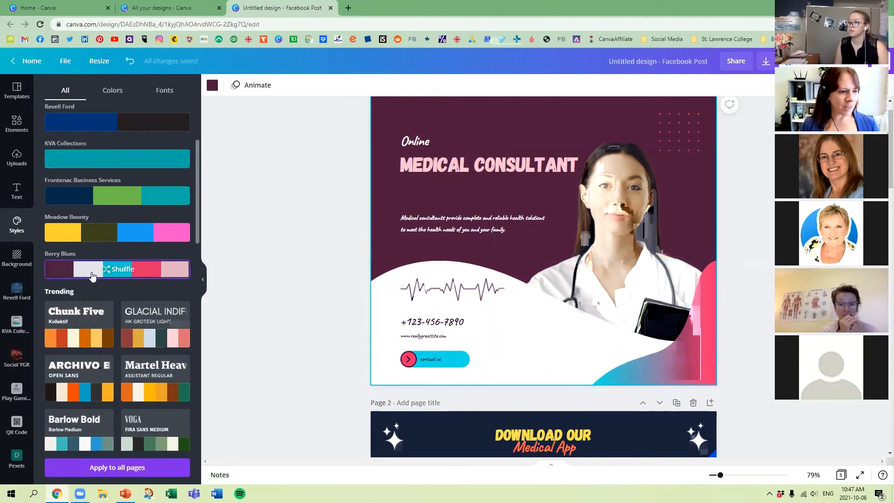
{"action": "left_click", "coordinate": [117, 270]}
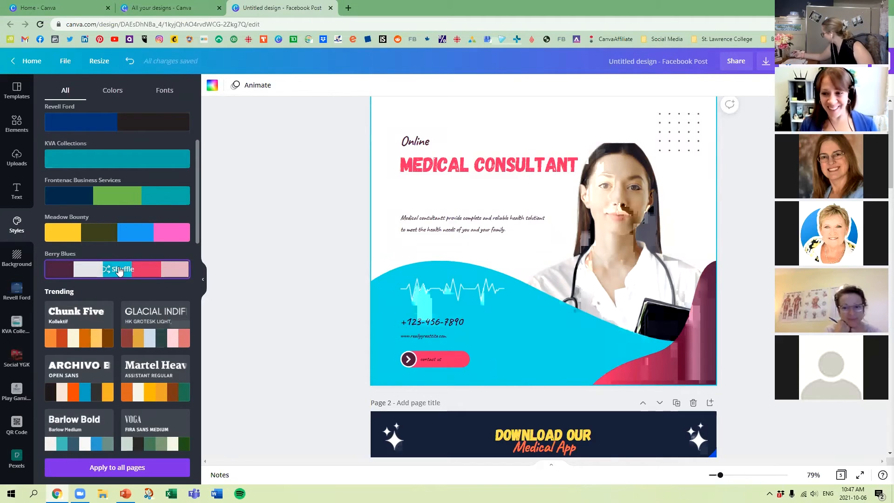
{"action": "left_click", "coordinate": [119, 271]}
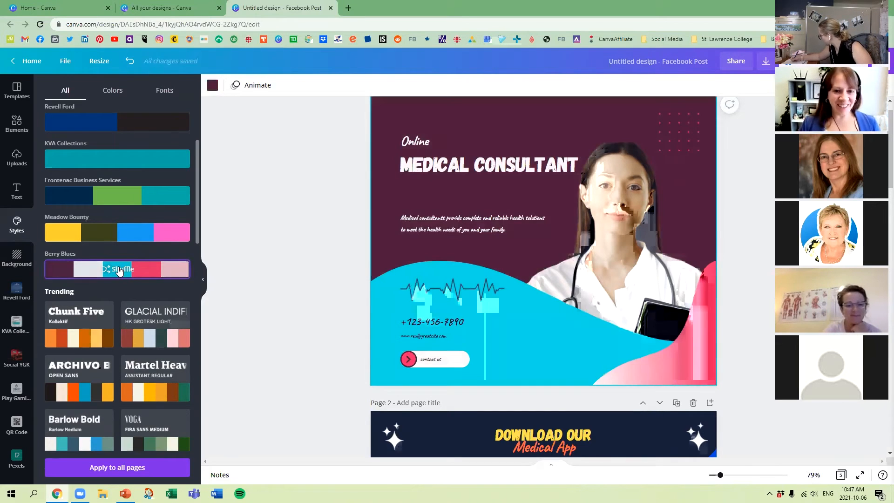
{"action": "left_click", "coordinate": [119, 270]}
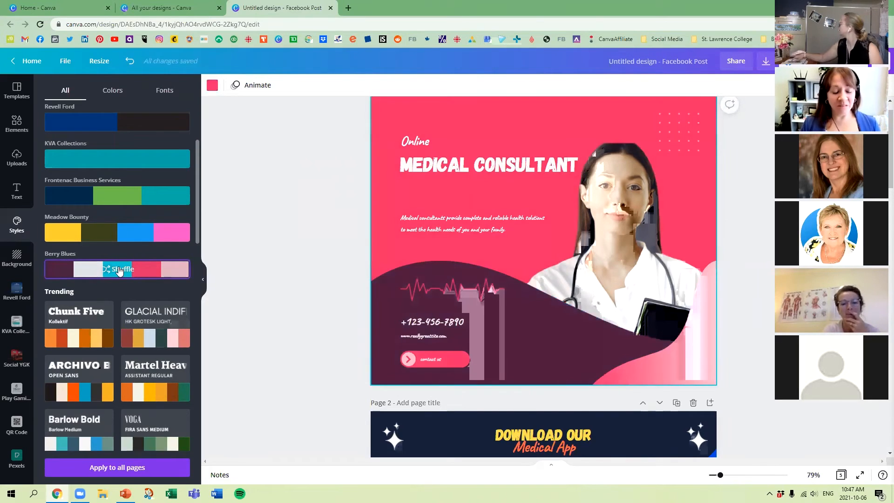
{"action": "left_click", "coordinate": [119, 271]}
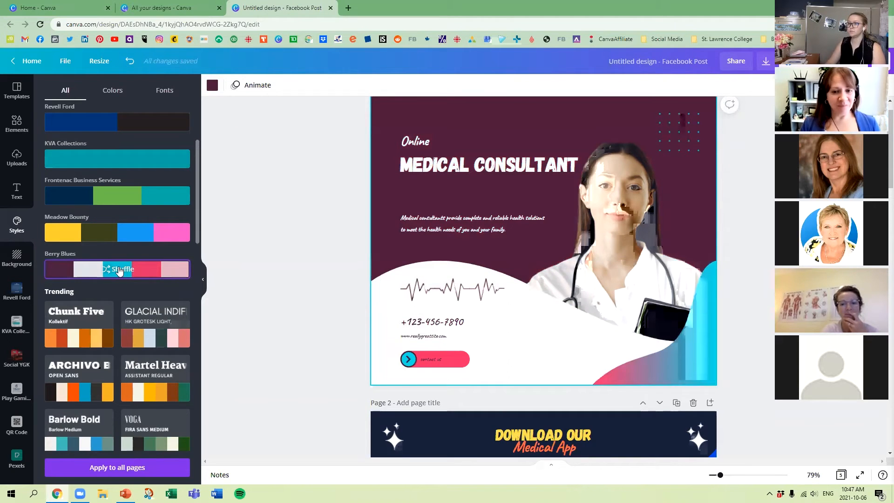
Shuffle page 1's Berry Blues colors to a white background with a cyan wave, and apply the same palette to page 2.
{"action": "left_click", "coordinate": [119, 271]}
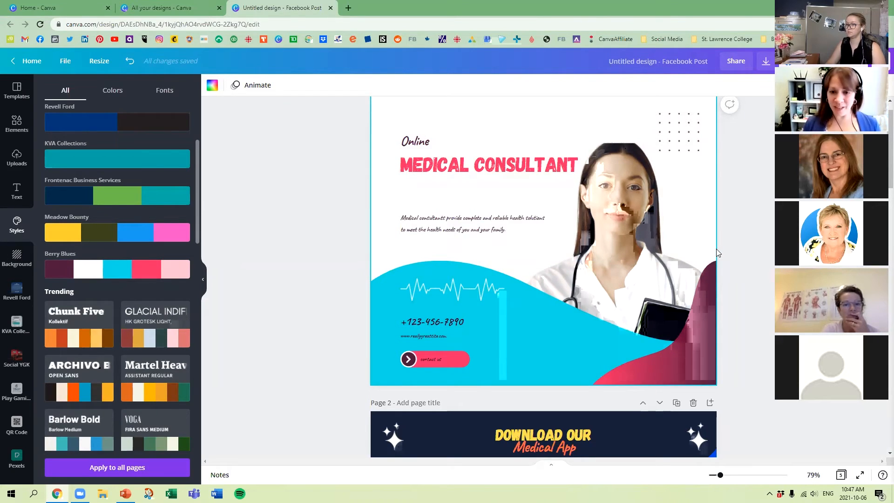
{"action": "scroll", "coordinate": [593, 271], "scroll_direction": "down", "scroll_amount": 3}
{"action": "scroll", "coordinate": [593, 271], "scroll_direction": "down", "scroll_amount": 3}
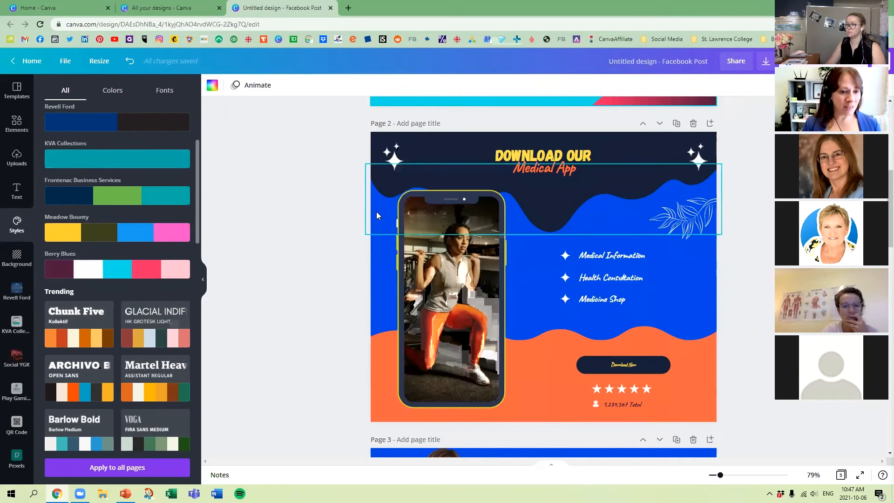
{"action": "left_click", "coordinate": [385, 277]}
{"action": "left_click", "coordinate": [111, 270]}
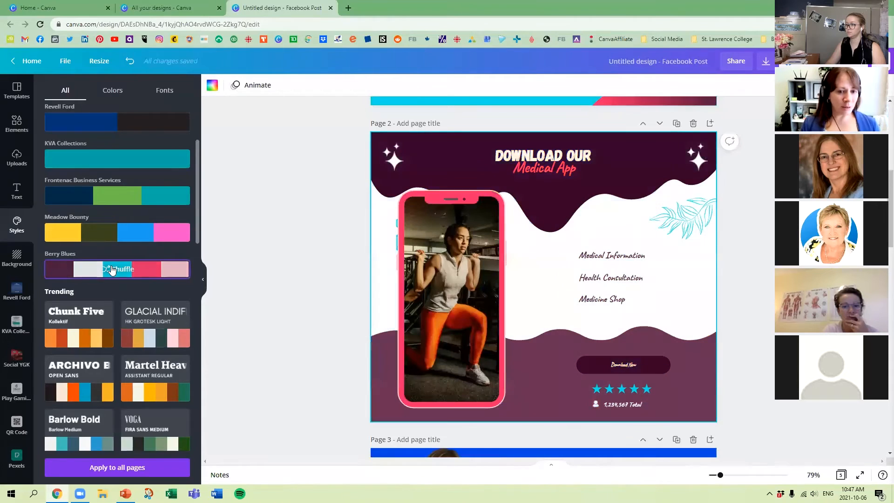
Shuffle page 2's Berry Blues colors until the background is plum with a white upper wave and a cyan lower wave.
{"action": "left_click", "coordinate": [112, 269]}
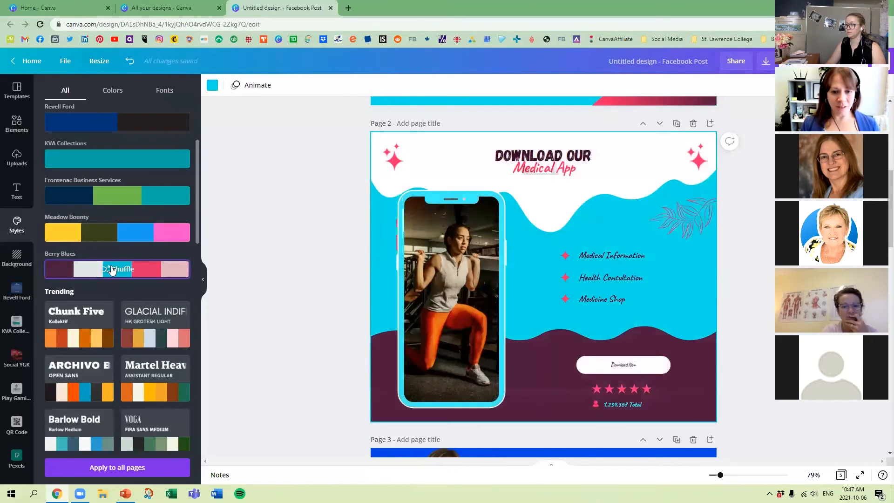
{"action": "left_click", "coordinate": [111, 270]}
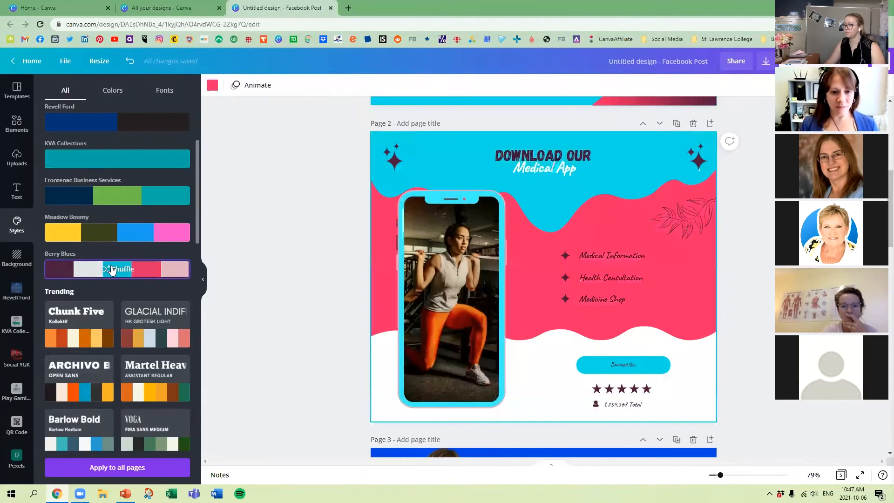
{"action": "left_click", "coordinate": [116, 270]}
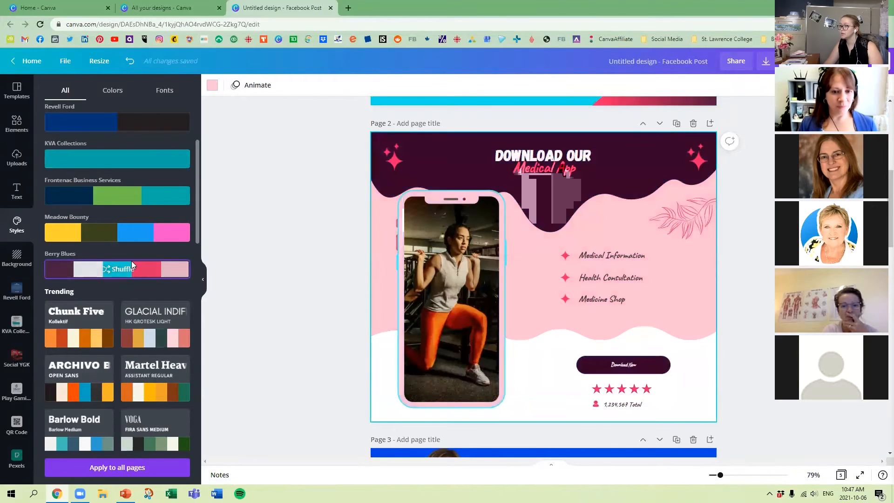
{"action": "left_click", "coordinate": [490, 212]}
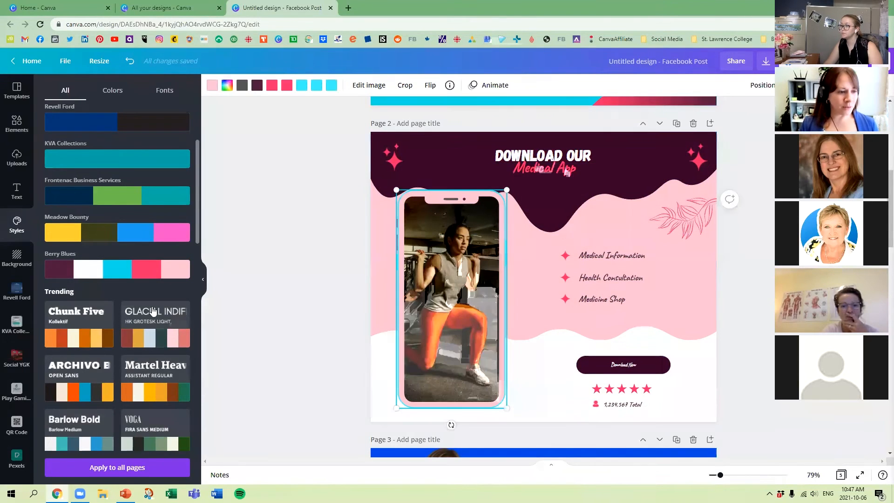
{"action": "left_click", "coordinate": [122, 270]}
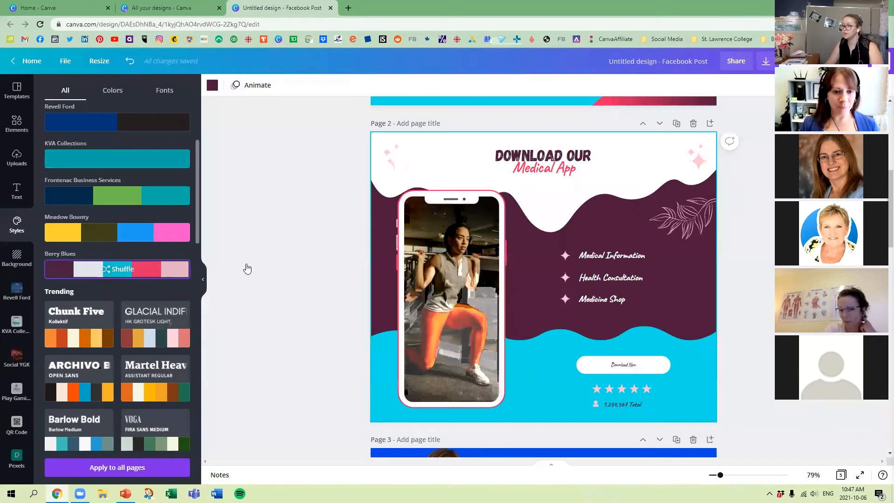
{"action": "left_click", "coordinate": [246, 269]}
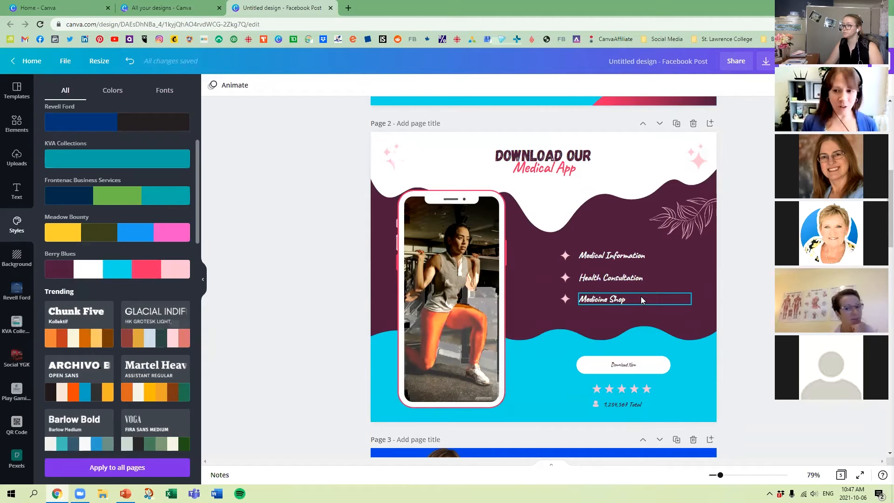
Delete the Honest Farm Organic Market page from the design.
{"action": "scroll", "coordinate": [639, 296], "scroll_direction": "up", "scroll_amount": 7}
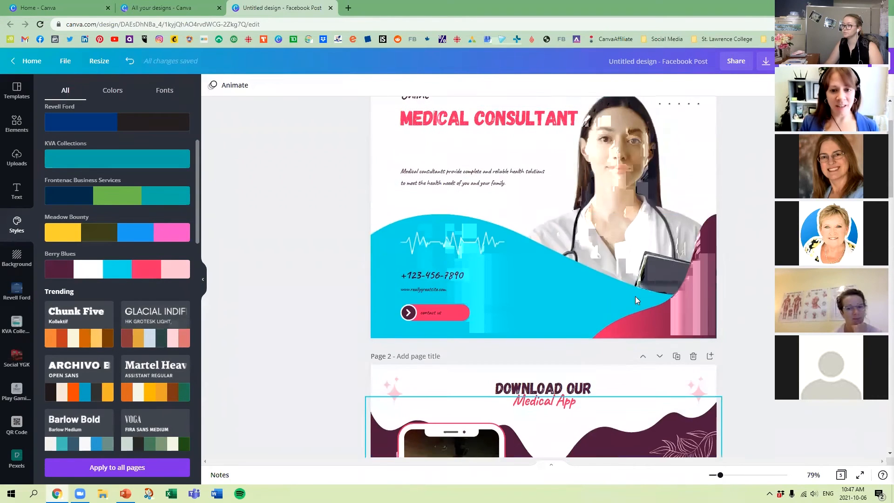
{"action": "scroll", "coordinate": [541, 292], "scroll_direction": "down", "scroll_amount": 6}
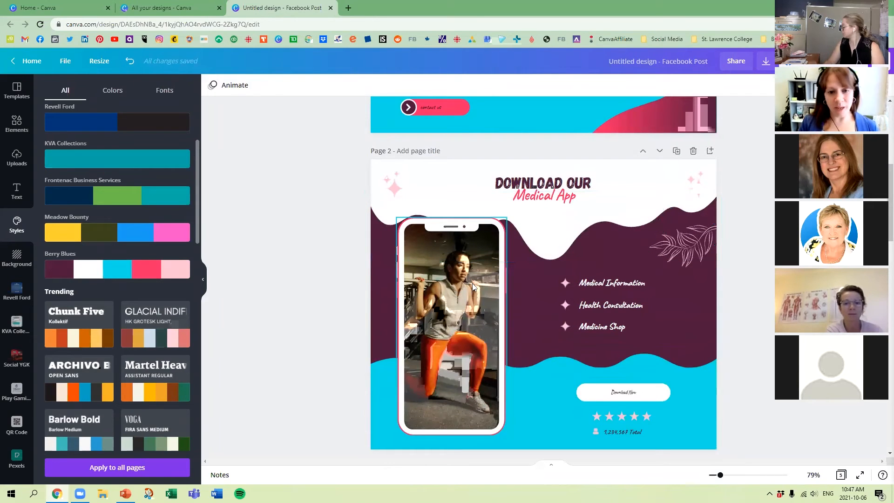
{"action": "scroll", "coordinate": [571, 259], "scroll_direction": "down", "scroll_amount": 6}
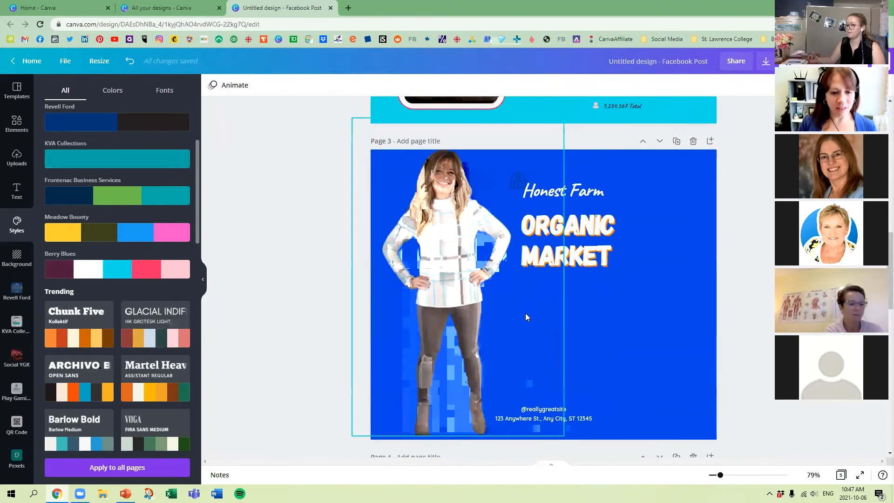
{"action": "left_click", "coordinate": [693, 141]}
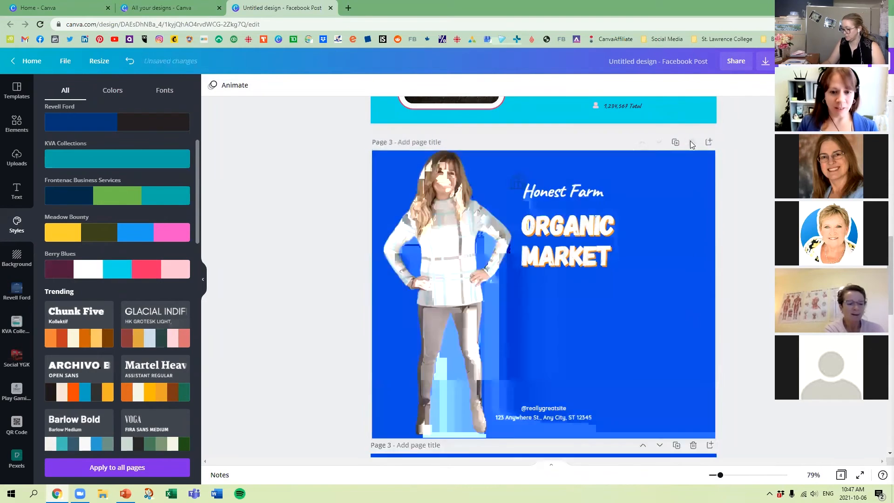
Apply the Berry Blues palette to the flower-filled frames page and shuffle its colors to a pinkish-red background.
{"action": "left_click", "coordinate": [384, 305]}
{"action": "left_click", "coordinate": [116, 269]}
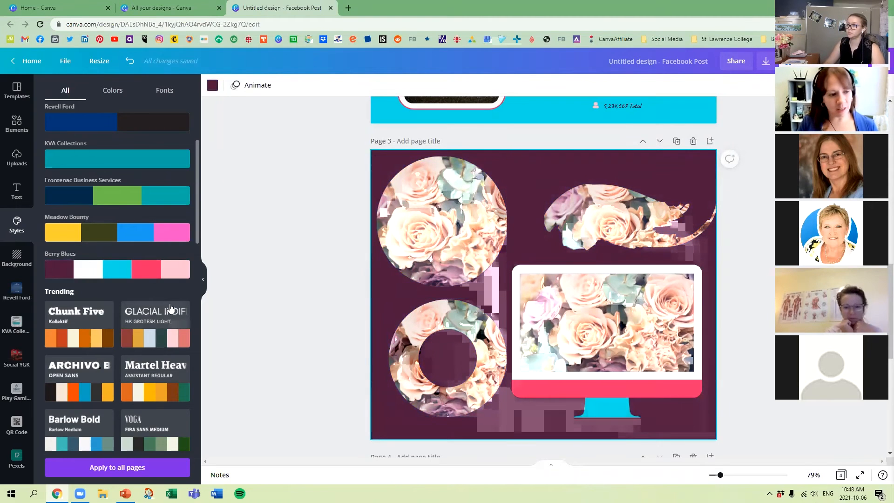
{"action": "left_click", "coordinate": [157, 274]}
{"action": "left_click", "coordinate": [157, 274]}
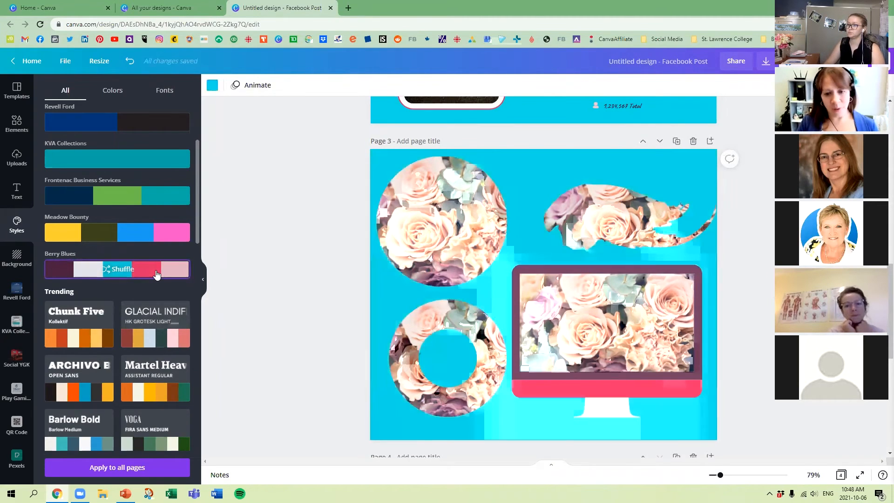
{"action": "left_click", "coordinate": [157, 274]}
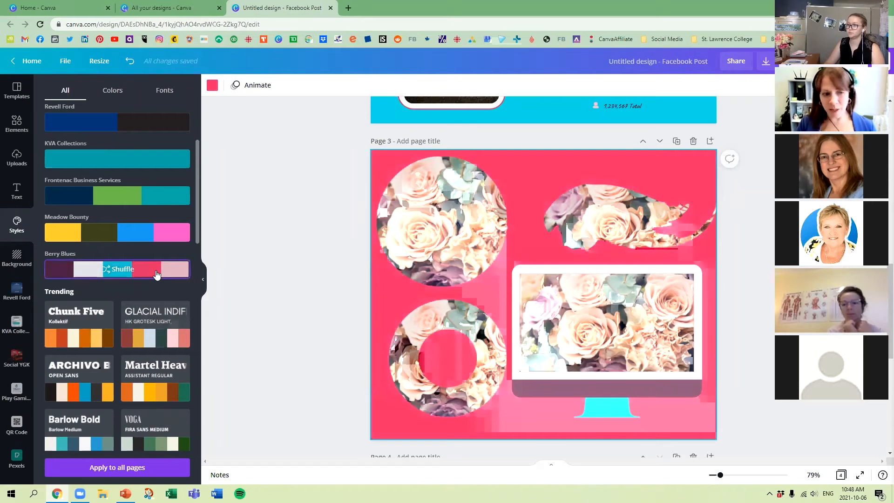
Apply the Meadow Bounty palette to the flower-filled frames page and shuffle it to a pink background with a yellow-and-blue monitor base.
{"action": "left_click", "coordinate": [162, 236]}
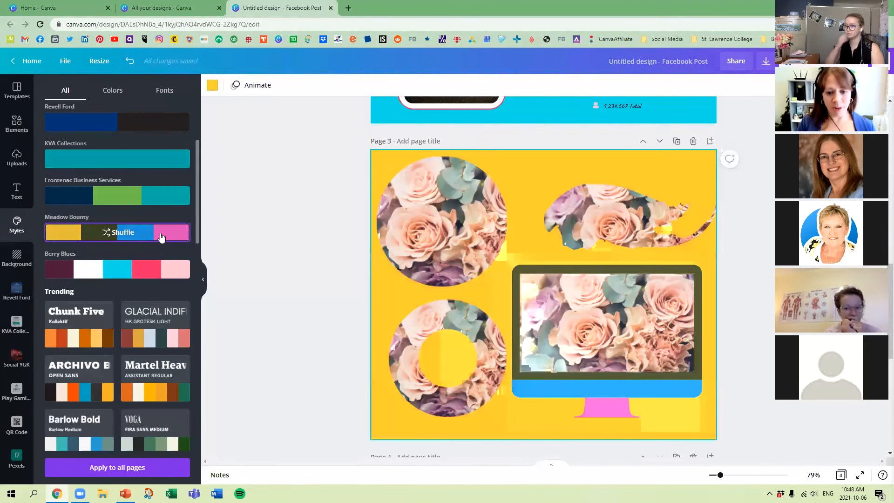
{"action": "left_click", "coordinate": [161, 237]}
{"action": "left_click", "coordinate": [161, 237]}
{"action": "left_click", "coordinate": [161, 237]}
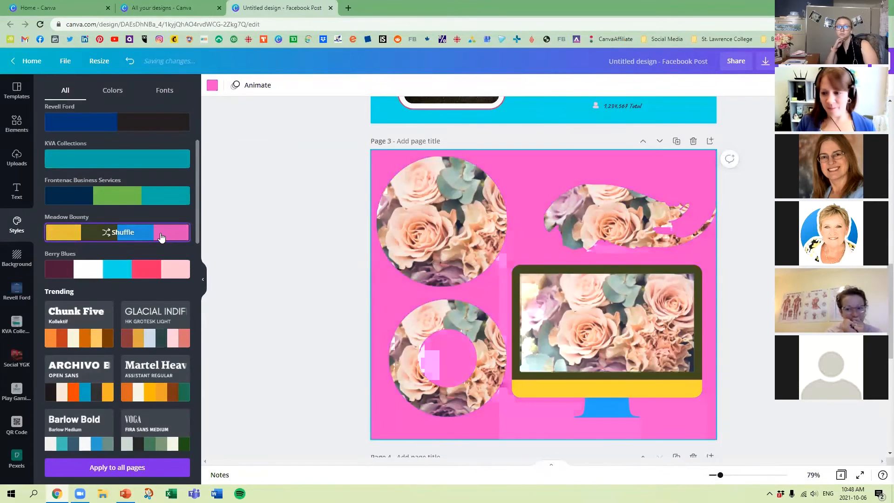
{"action": "left_click", "coordinate": [303, 300]}
Delete the blue Heading and Subheading page with the Instagram icon at the end of the design.
{"action": "scroll", "coordinate": [284, 301], "scroll_direction": "down", "scroll_amount": 2}
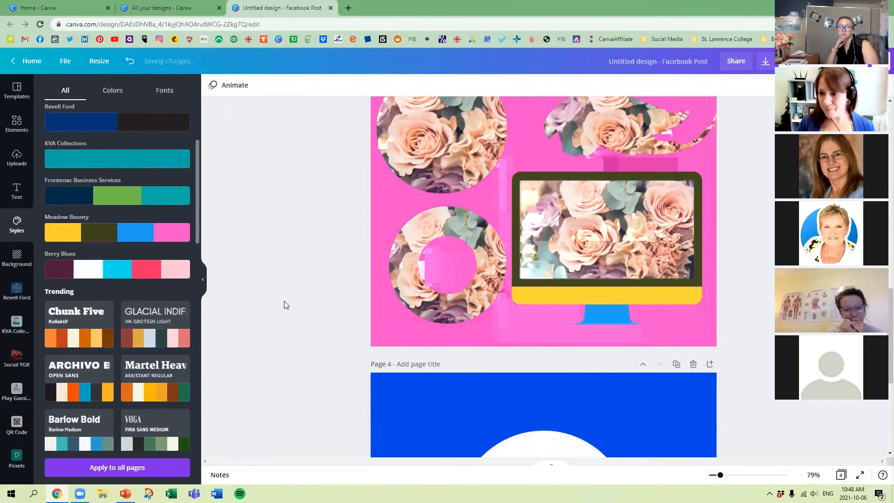
{"action": "scroll", "coordinate": [284, 301], "scroll_direction": "down", "scroll_amount": 5}
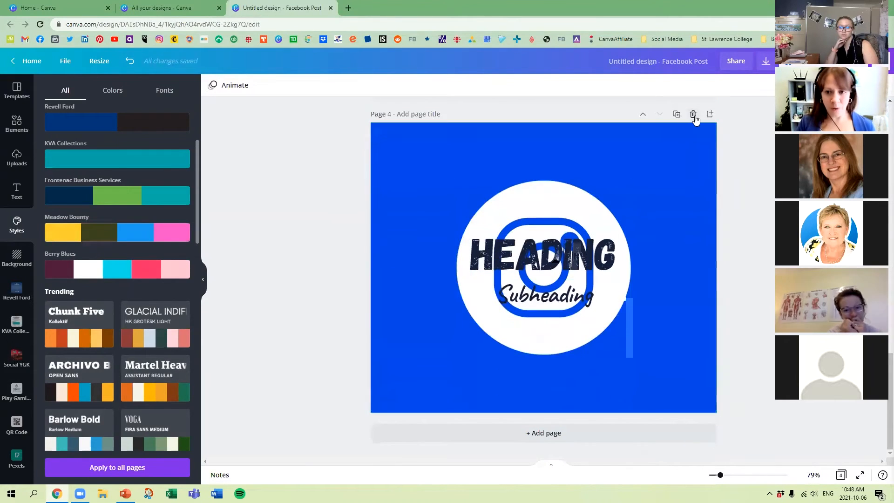
{"action": "left_click", "coordinate": [693, 115]}
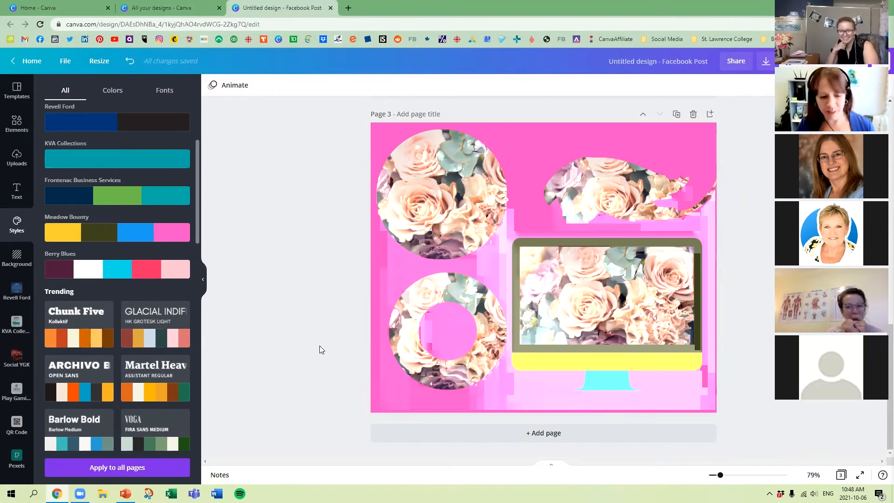
Add a blank page after the flower-filled frames page.
{"action": "scroll", "coordinate": [241, 320], "scroll_direction": "up", "scroll_amount": 10}
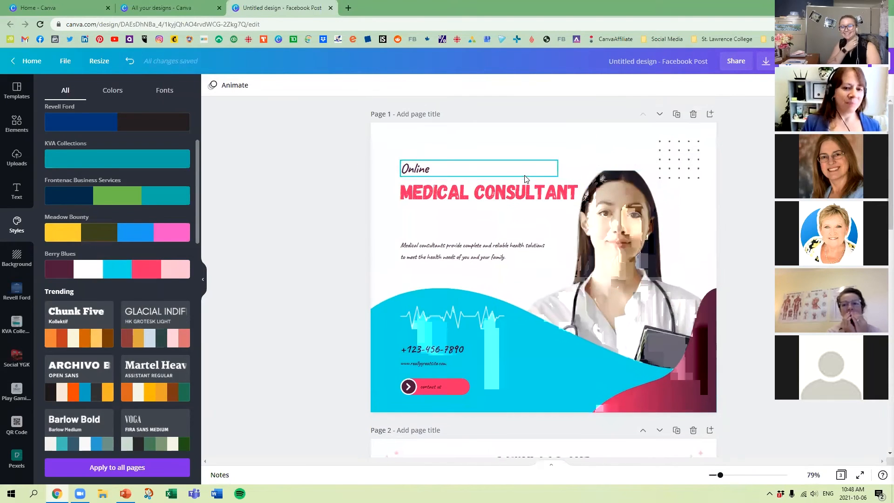
{"action": "scroll", "coordinate": [643, 185], "scroll_direction": "down", "scroll_amount": 15}
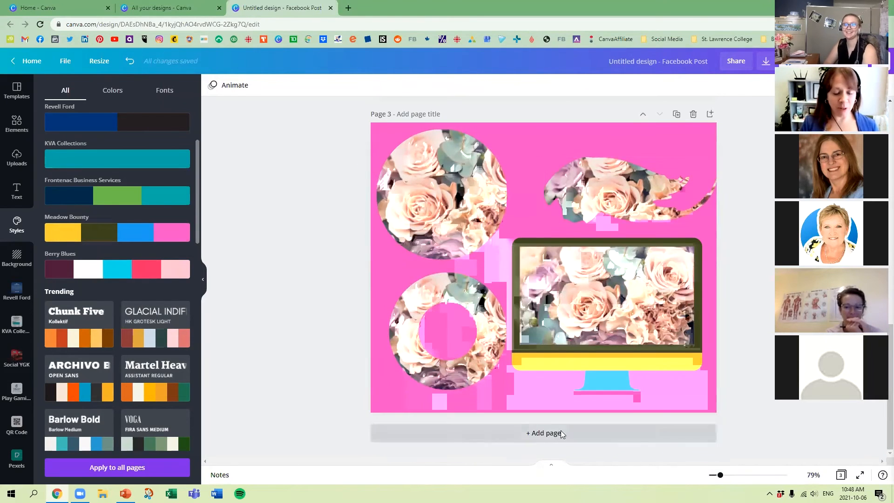
{"action": "left_click", "coordinate": [560, 431]}
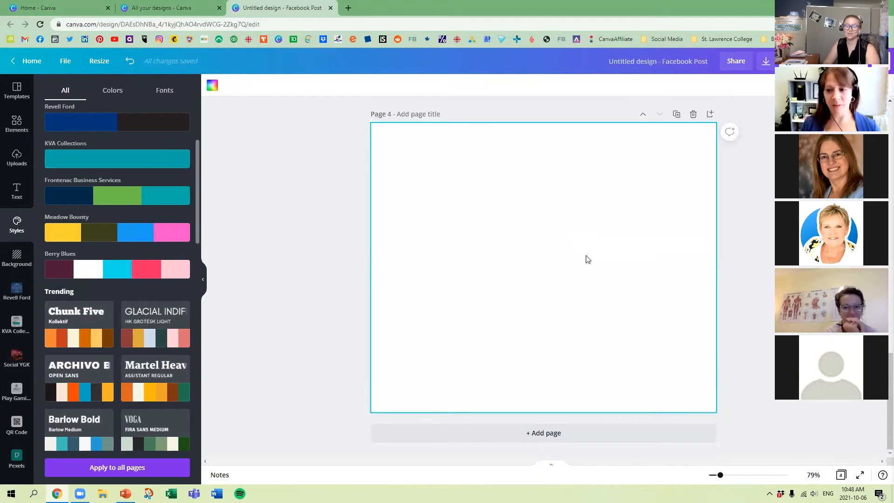
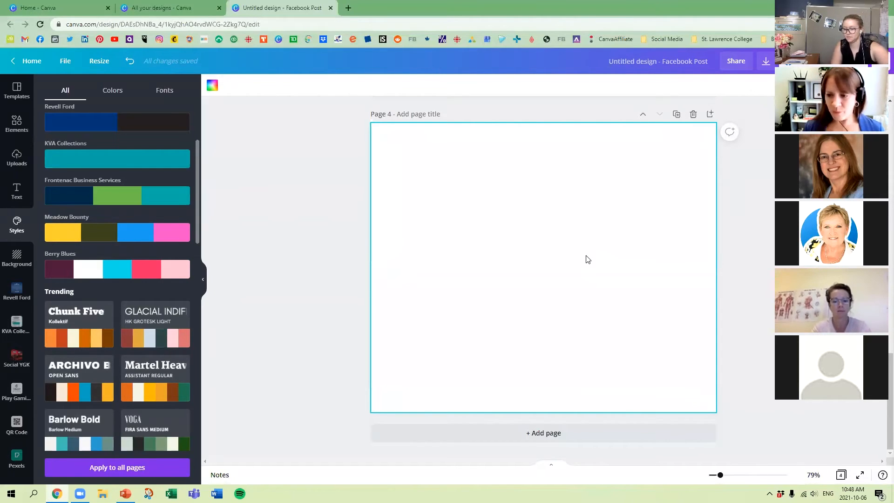
Add a heading text box to the blank page and enlarge it to a font size of about 95.8.
{"action": "left_click", "coordinate": [14, 189]}
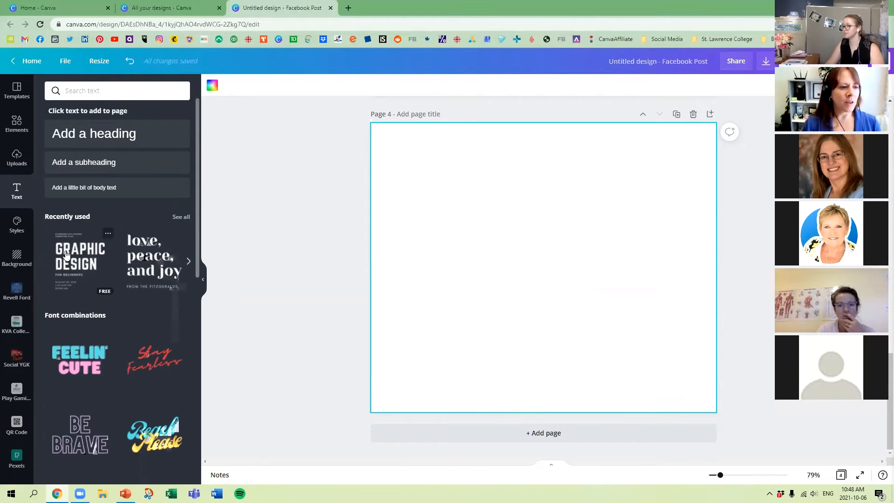
{"action": "left_click", "coordinate": [100, 135]}
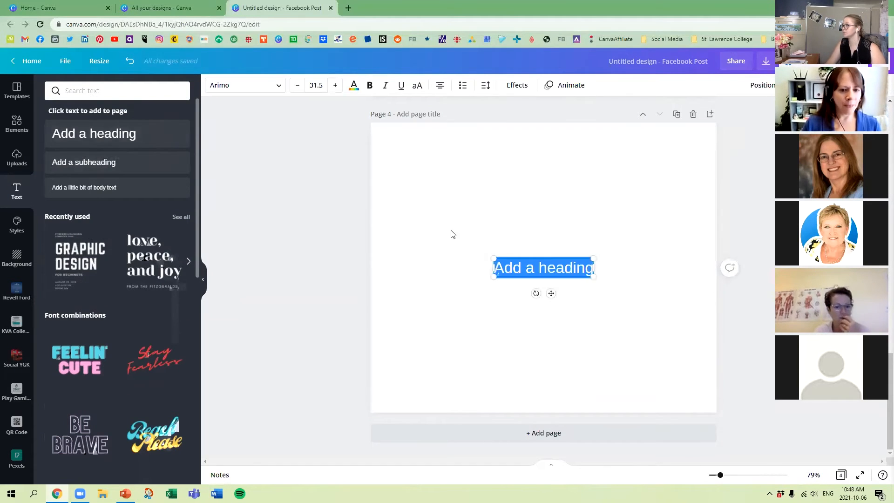
{"action": "left_click_drag", "start_coordinate": [494, 260], "coordinate": [380, 236]}
{"action": "left_click_drag", "start_coordinate": [595, 237], "coordinate": [683, 221]}
Replace the heading text with "Gananoque" and center the text box on the page.
{"action": "double_click", "coordinate": [615, 262]}
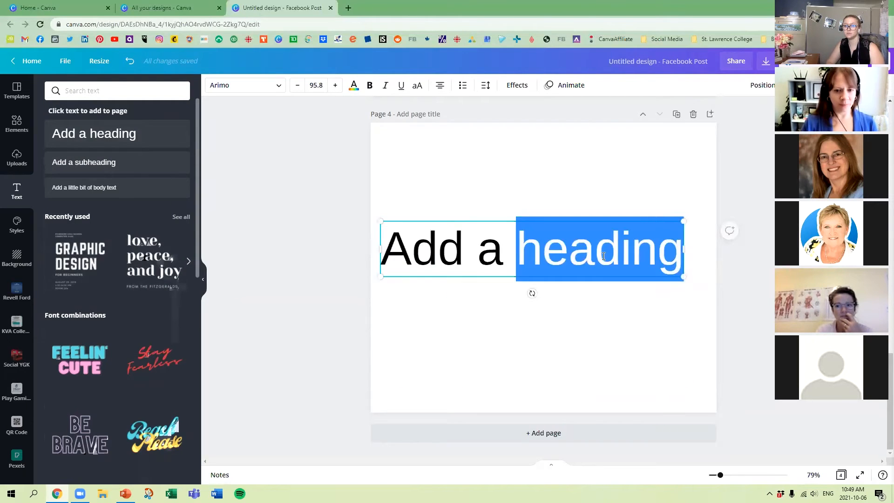
{"action": "key", "text": "ctrl+a"}
{"action": "type", "text": "Gananoque"}
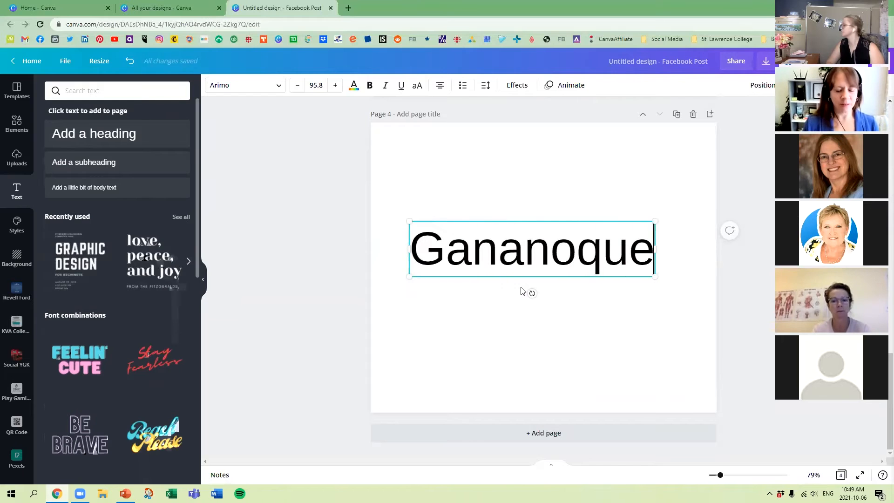
{"action": "left_click", "coordinate": [573, 172]}
{"action": "left_click_drag", "start_coordinate": [579, 247], "coordinate": [592, 268]}
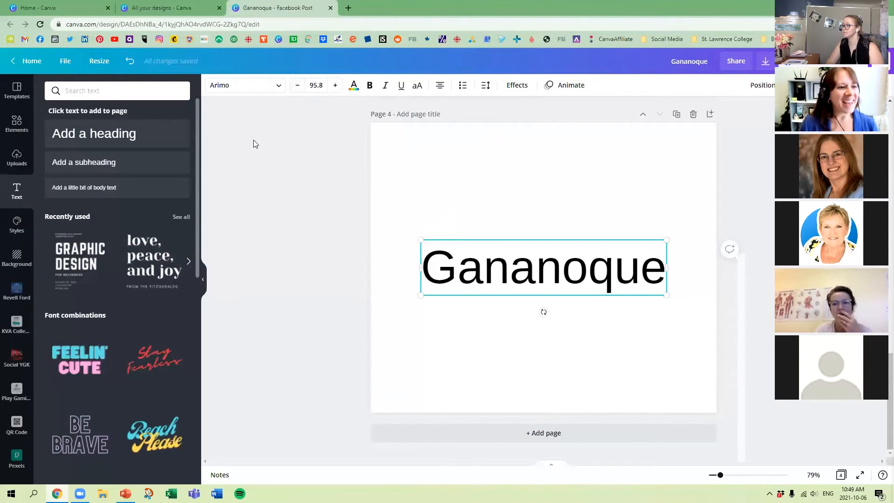
Change the Gananoque text's font to Bebas Neue, enlarge it to a size of about 179 and center it on the page.
{"action": "left_click", "coordinate": [275, 87]}
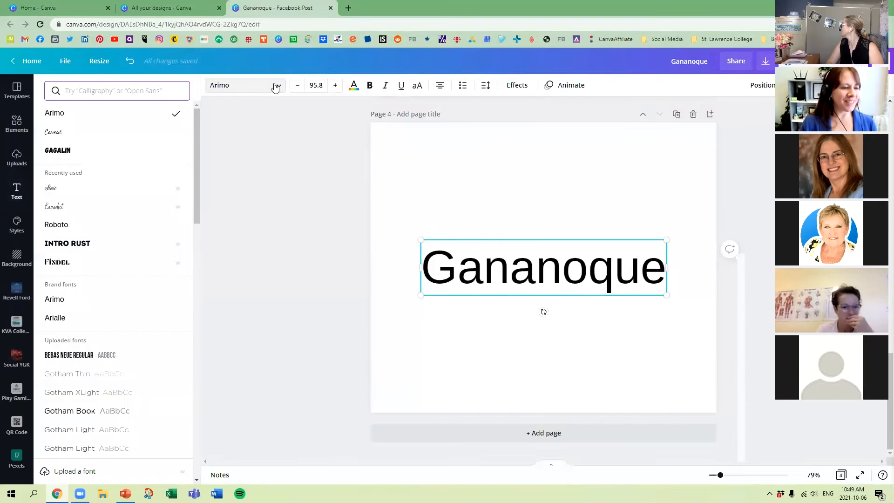
{"action": "mouse_move", "coordinate": [176, 191]}
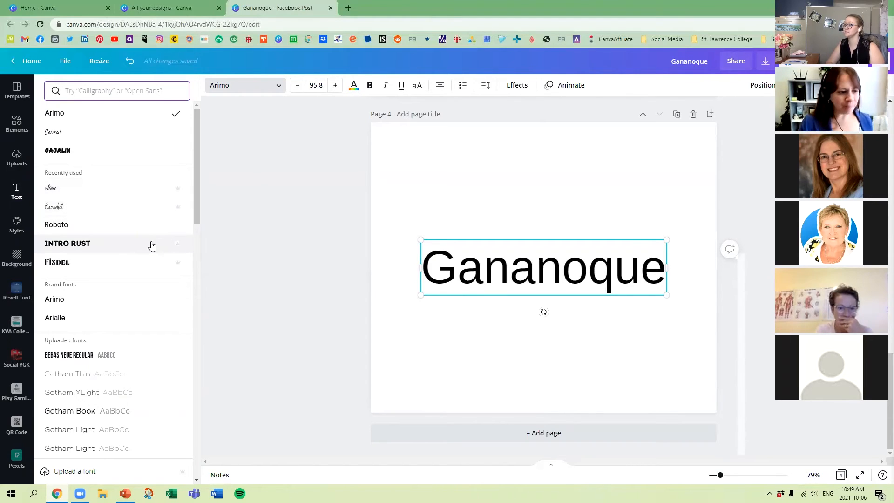
{"action": "scroll", "coordinate": [158, 279], "scroll_direction": "down", "scroll_amount": 10}
{"action": "scroll", "coordinate": [159, 287], "scroll_direction": "down", "scroll_amount": 6}
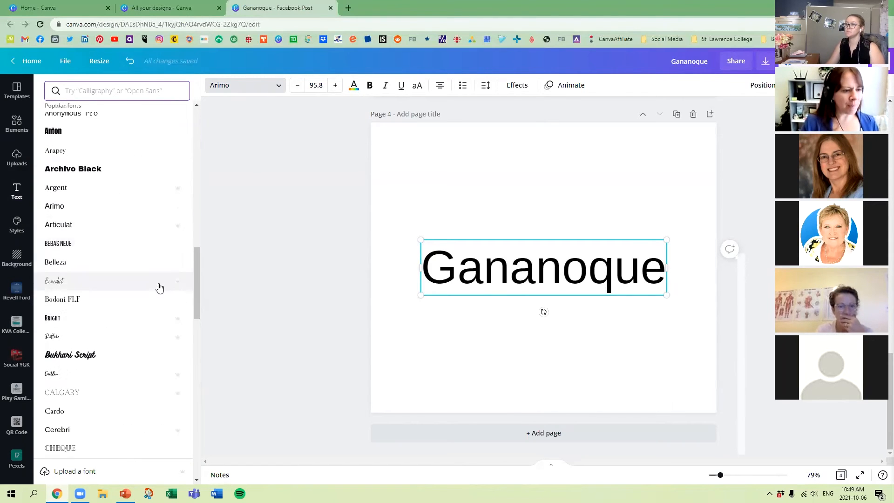
{"action": "left_click", "coordinate": [164, 242]}
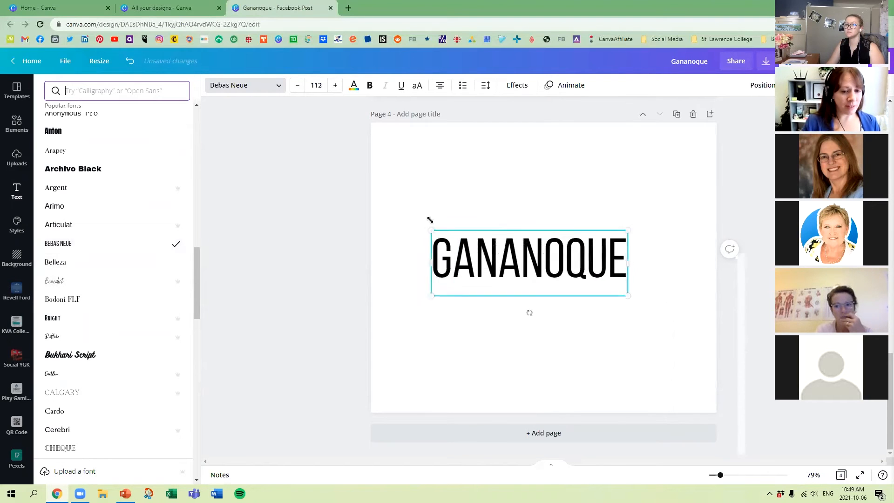
{"action": "left_click_drag", "start_coordinate": [430, 220], "coordinate": [412, 195]}
{"action": "left_click_drag", "start_coordinate": [629, 222], "coordinate": [643, 252]}
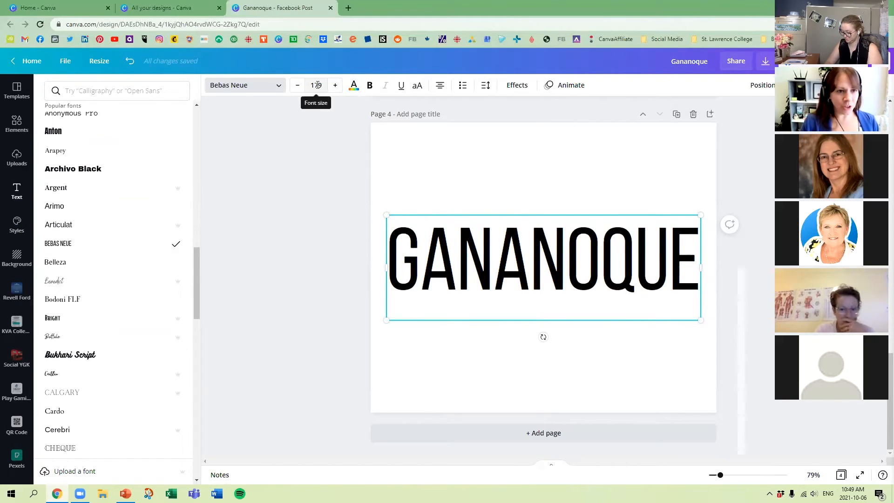
Color the Gananoque text with the pink from the Meadow Bounty palette.
{"action": "left_click", "coordinate": [354, 87]}
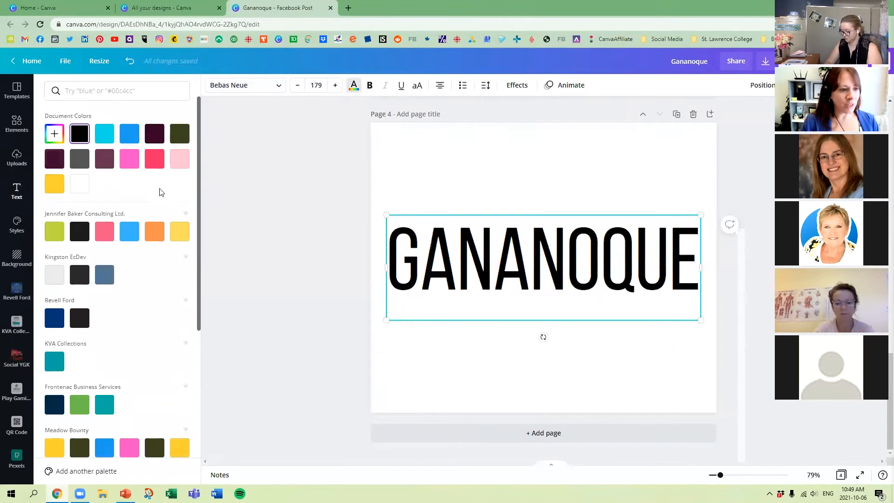
{"action": "scroll", "coordinate": [120, 314], "scroll_direction": "down", "scroll_amount": 2}
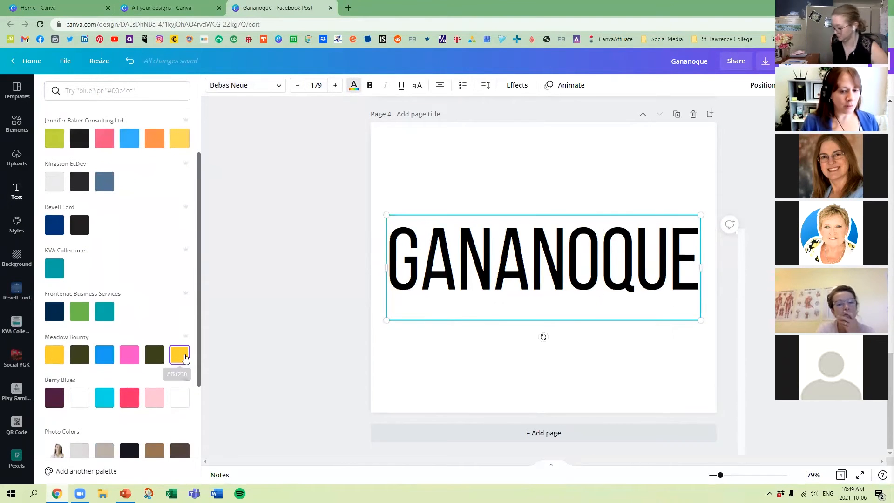
{"action": "left_click", "coordinate": [179, 354]}
{"action": "left_click", "coordinate": [129, 354]}
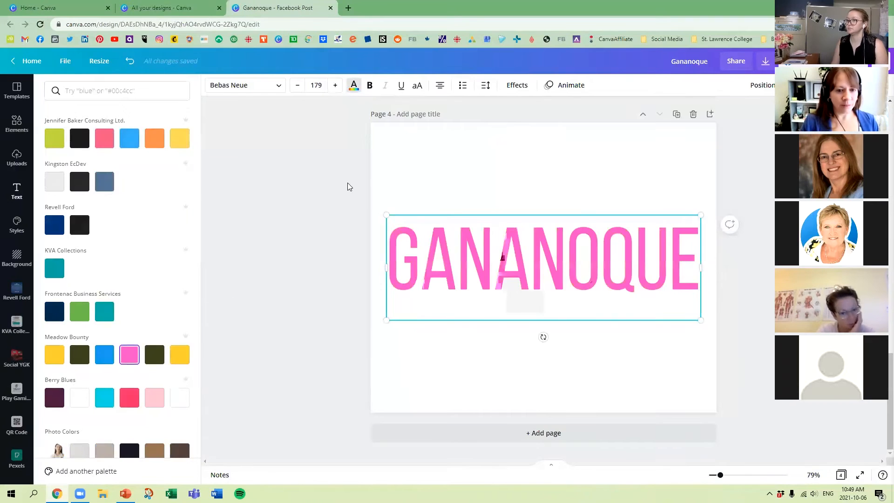
Insert the line "I LOVE" above Gananoque and move the text box up so it is centered on the page.
{"action": "left_click", "coordinate": [475, 279]}
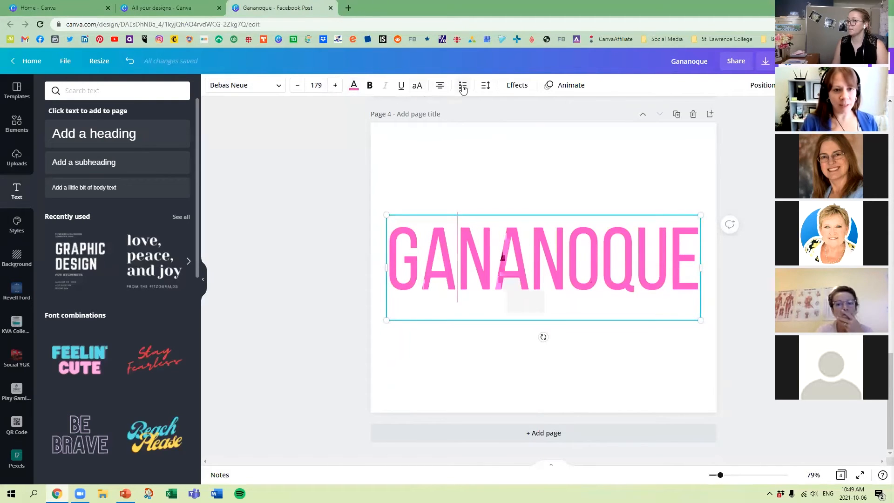
{"action": "left_click", "coordinate": [486, 86]}
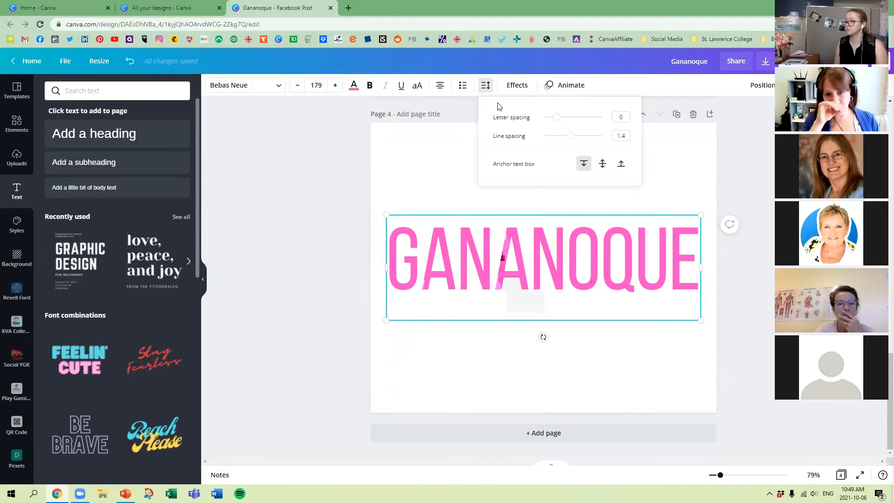
{"action": "left_click", "coordinate": [378, 291]}
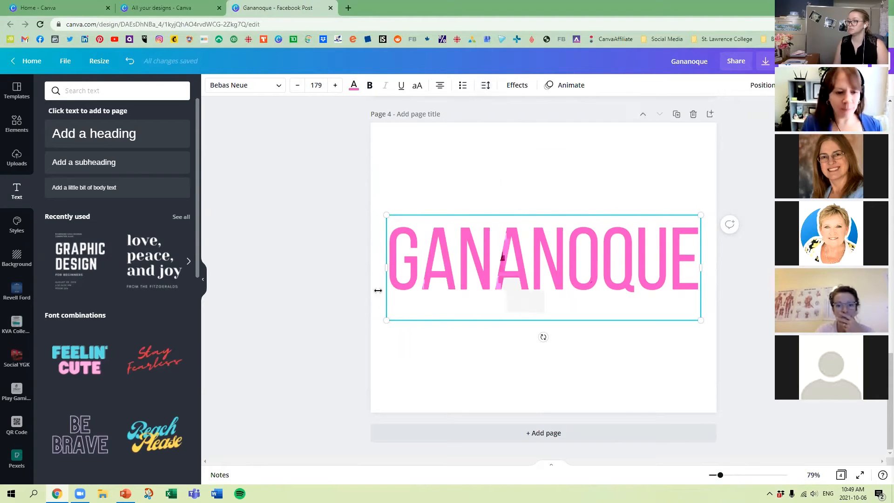
{"action": "key", "text": "Return"}
{"action": "type", "text": "I LOVE"}
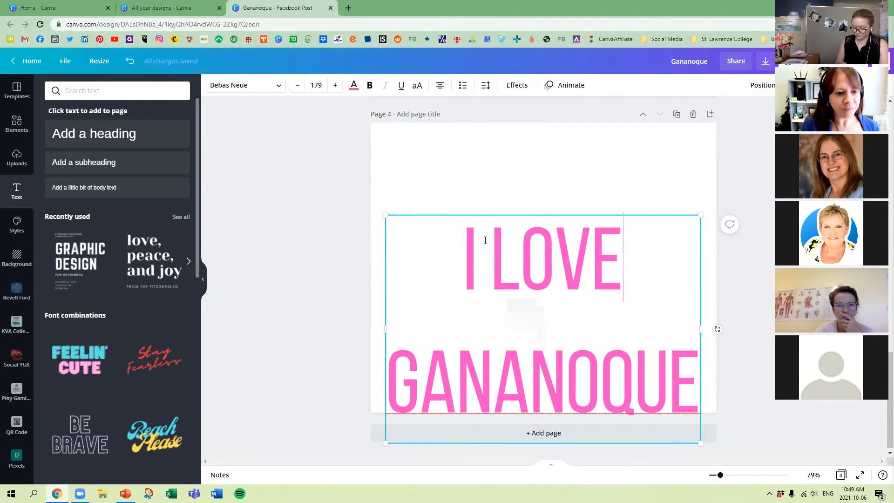
{"action": "left_click_drag", "start_coordinate": [539, 214], "coordinate": [539, 149]}
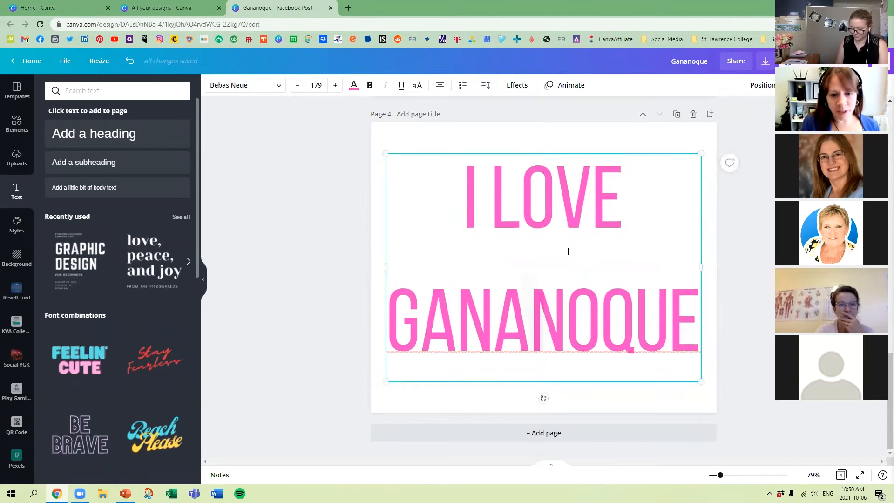
Reduce the line spacing of the two-line text to 0.8 and move the text box down to the page's center.
{"action": "left_click_drag", "start_coordinate": [477, 199], "coordinate": [686, 310]}
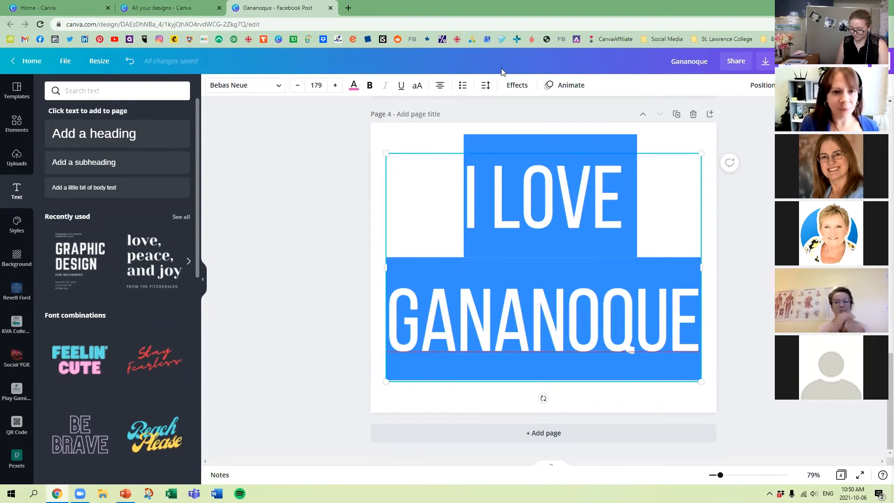
{"action": "left_click", "coordinate": [485, 85]}
{"action": "left_click_drag", "start_coordinate": [571, 136], "coordinate": [553, 137]}
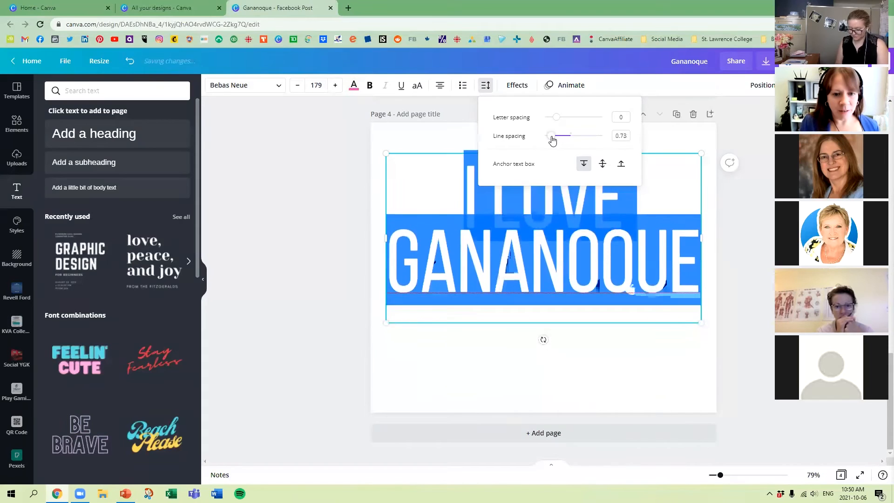
{"action": "left_click", "coordinate": [275, 246]}
{"action": "left_click", "coordinate": [364, 161]}
{"action": "left_click_drag", "start_coordinate": [576, 198], "coordinate": [576, 224]}
Set the text's line spacing to 0.83 and keep its letter spacing at 0.
{"action": "left_click", "coordinate": [487, 88]}
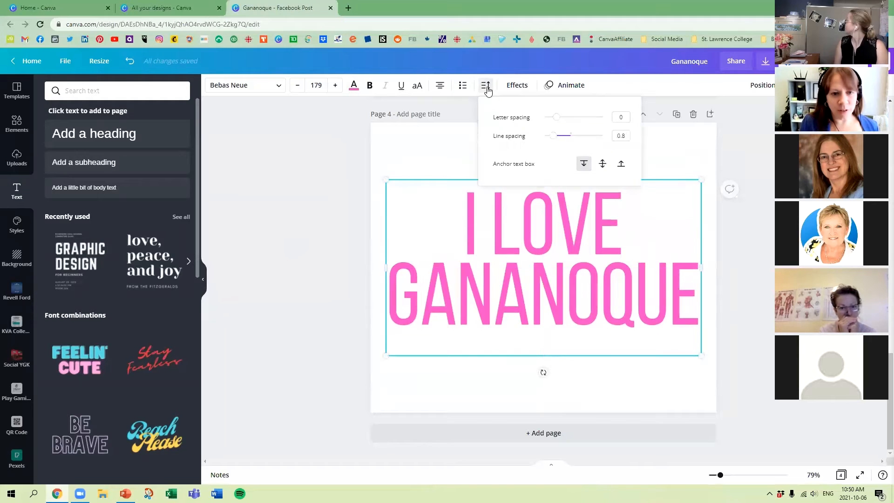
{"action": "mouse_move", "coordinate": [554, 139]}
{"action": "left_mouse_down"}
{"action": "mouse_move", "coordinate": [577, 136]}
{"action": "mouse_move", "coordinate": [554, 136]}
{"action": "left_mouse_up"}
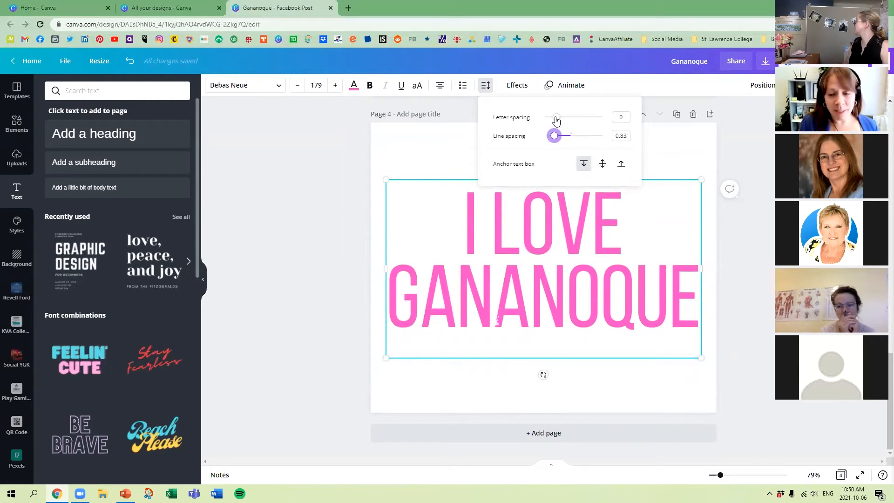
{"action": "mouse_move", "coordinate": [557, 120]}
{"action": "left_mouse_down"}
{"action": "mouse_move", "coordinate": [578, 119]}
{"action": "mouse_move", "coordinate": [535, 120]}
{"action": "mouse_move", "coordinate": [557, 119]}
{"action": "left_mouse_up"}
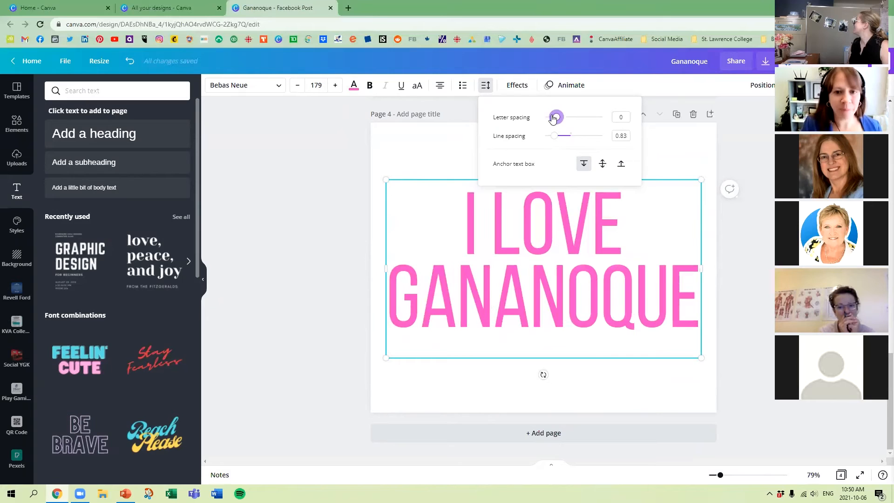
{"action": "left_click", "coordinate": [392, 204]}
{"action": "left_click", "coordinate": [347, 185]}
Apply the Shadow effect to the I LOVE GANANOQUE text with offset 42 and the cyan from the Berry Blues palette.
{"action": "left_click", "coordinate": [560, 200]}
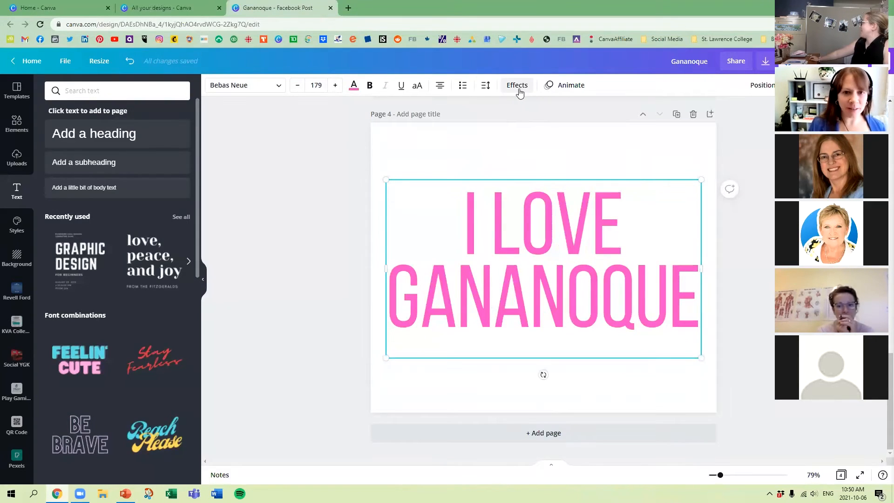
{"action": "left_click", "coordinate": [520, 89]}
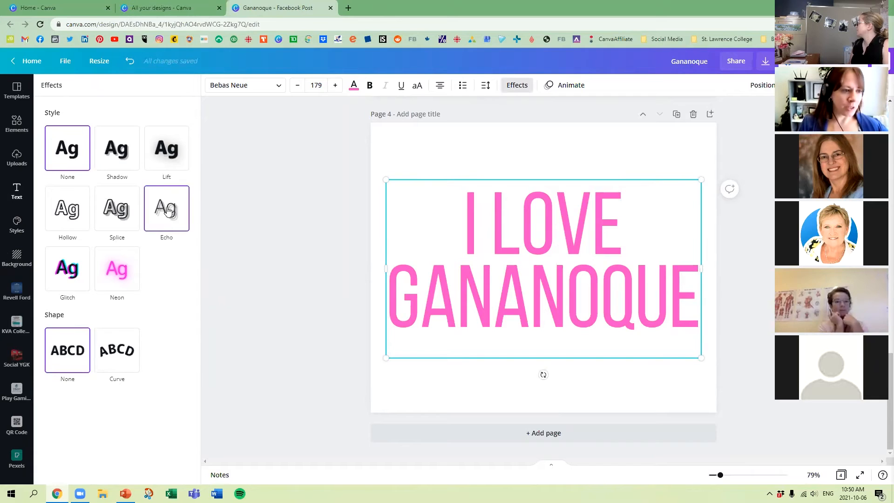
{"action": "left_click", "coordinate": [129, 152]}
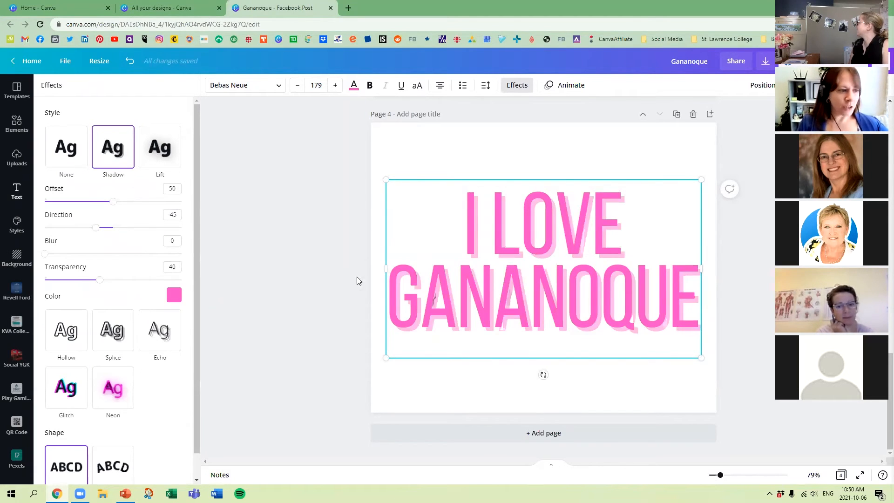
{"action": "mouse_move", "coordinate": [115, 207]}
{"action": "left_mouse_down"}
{"action": "mouse_move", "coordinate": [25, 206]}
{"action": "mouse_move", "coordinate": [194, 201]}
{"action": "mouse_move", "coordinate": [102, 201]}
{"action": "left_mouse_up"}
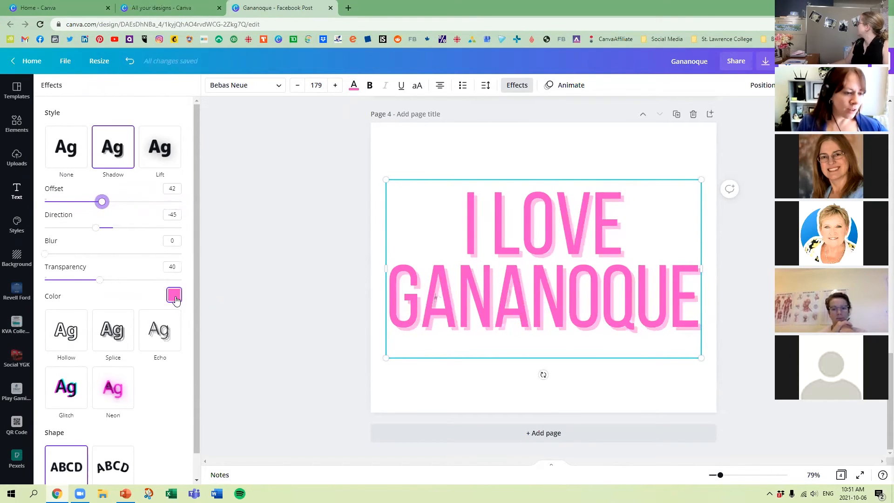
{"action": "left_click", "coordinate": [176, 298]}
{"action": "scroll", "coordinate": [140, 368], "scroll_direction": "down", "scroll_amount": 5}
{"action": "scroll", "coordinate": [144, 376], "scroll_direction": "down", "scroll_amount": 6}
{"action": "left_click", "coordinate": [96, 334]}
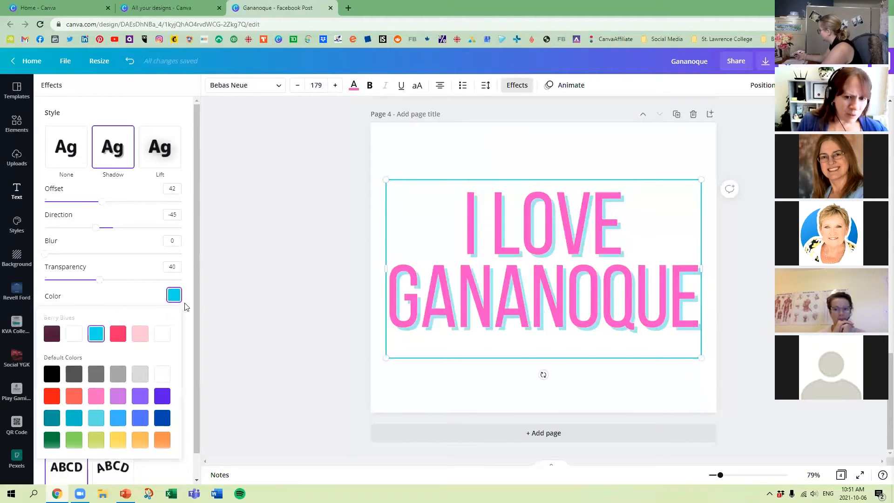
Adjust the text shadow to offset 37, direction -55, blur 0 and transparency 21.
{"action": "left_click_drag", "start_coordinate": [101, 202], "coordinate": [93, 219]}
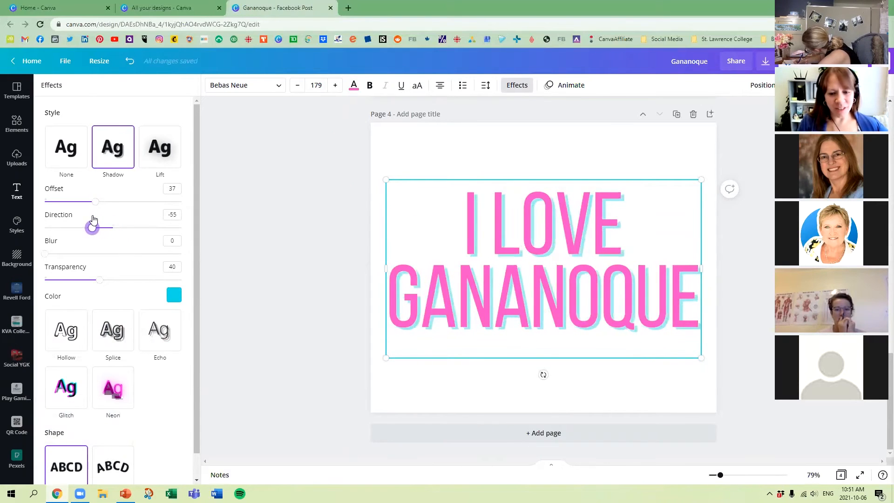
{"action": "mouse_move", "coordinate": [45, 254]}
{"action": "left_mouse_down"}
{"action": "mouse_move", "coordinate": [193, 252]}
{"action": "mouse_move", "coordinate": [44, 253]}
{"action": "left_mouse_up"}
{"action": "left_click_drag", "start_coordinate": [101, 282], "coordinate": [80, 286]}
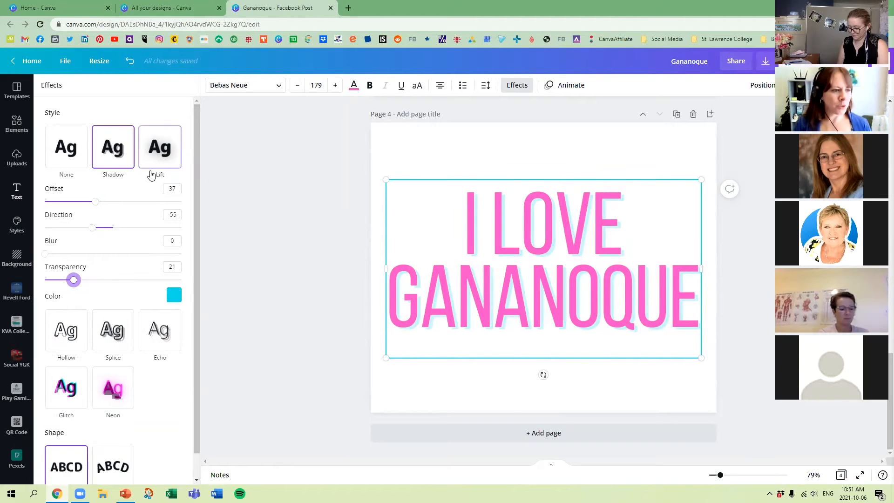
Switch the text effect to Lift, try an intensity of 100 and reduce it to 49.
{"action": "left_click", "coordinate": [163, 148]}
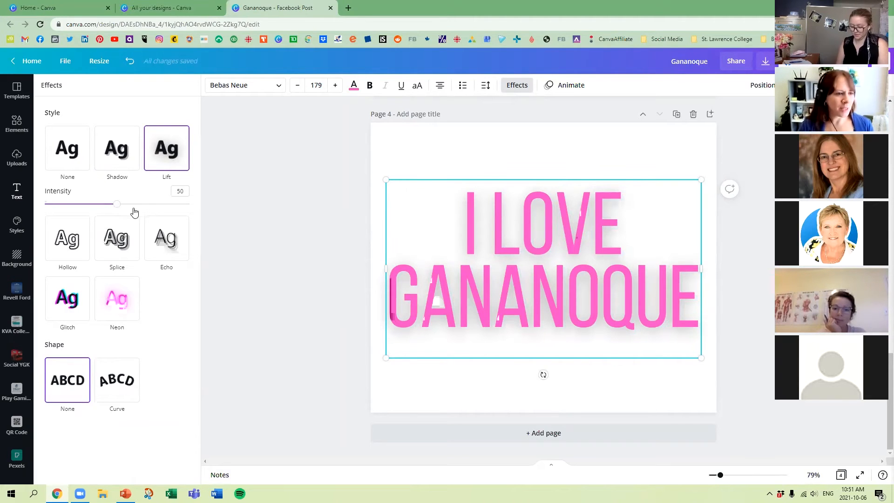
{"action": "left_click_drag", "start_coordinate": [116, 208], "coordinate": [205, 206]}
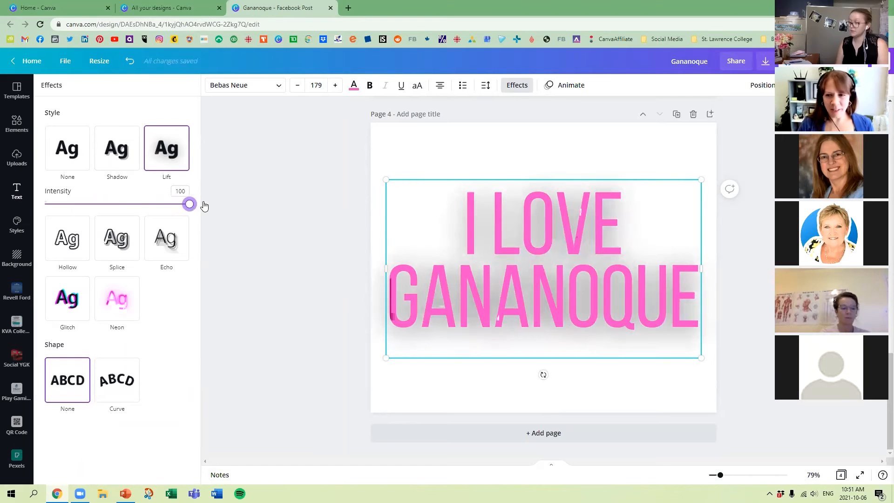
{"action": "left_click_drag", "start_coordinate": [206, 206], "coordinate": [128, 211]}
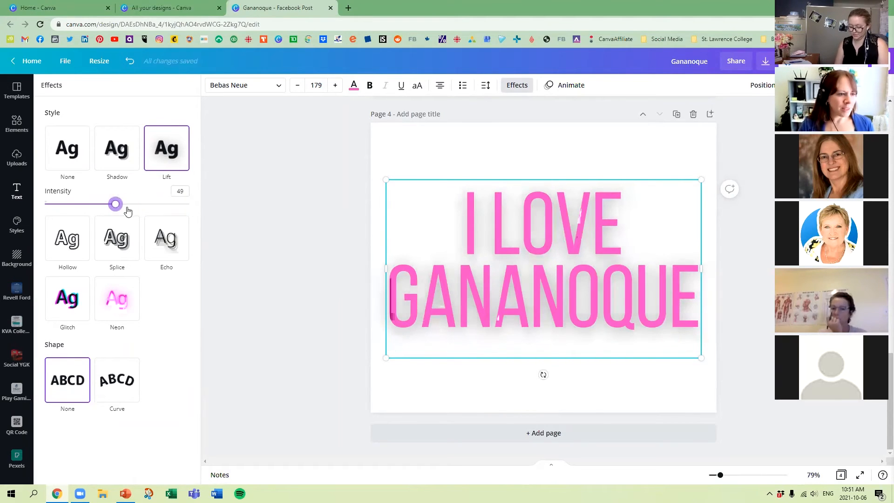
Switch the text effect to Hollow and set its thickness to 20.
{"action": "left_click", "coordinate": [80, 241]}
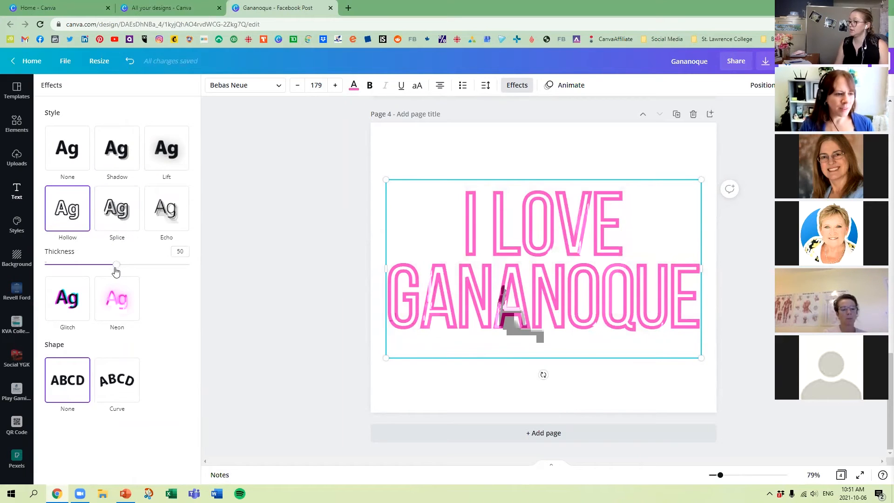
{"action": "left_click_drag", "start_coordinate": [116, 264], "coordinate": [72, 264]}
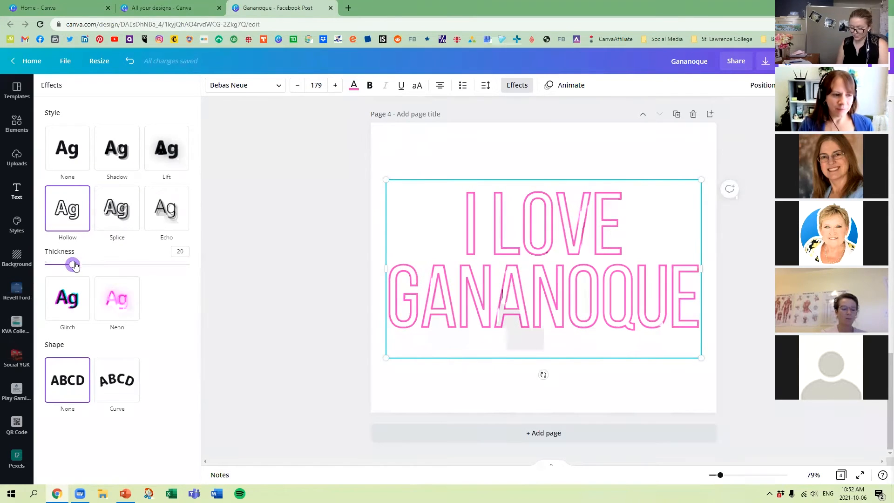
Switch the text effect to Splice in cyan with thickness 35, offset 9 and direction 60.
{"action": "left_click", "coordinate": [125, 214]}
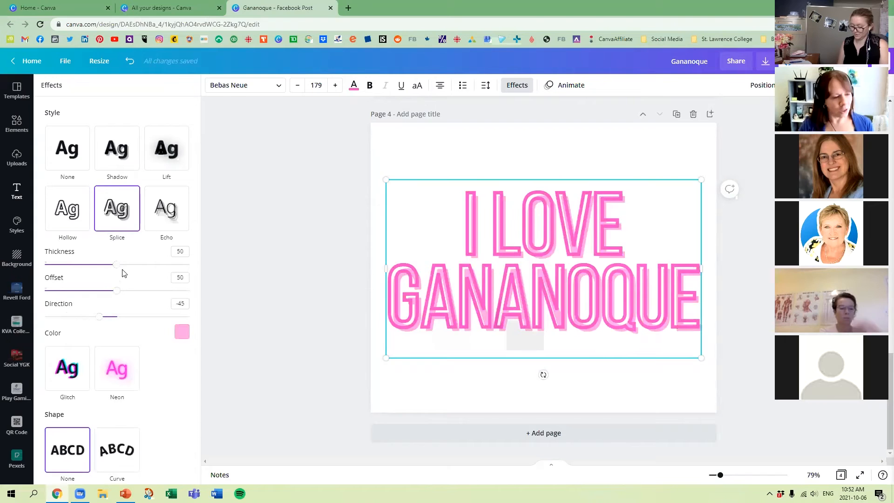
{"action": "left_click", "coordinate": [182, 333]}
{"action": "scroll", "coordinate": [149, 278], "scroll_direction": "down", "scroll_amount": 3}
{"action": "scroll", "coordinate": [149, 278], "scroll_direction": "up", "scroll_amount": 3}
{"action": "left_click", "coordinate": [81, 195]}
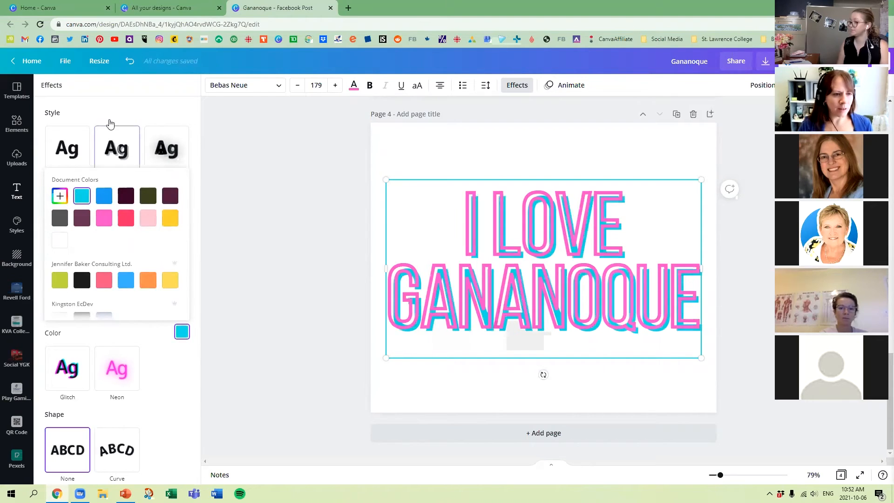
{"action": "left_click", "coordinate": [127, 106]}
{"action": "left_click_drag", "start_coordinate": [117, 268], "coordinate": [58, 292]}
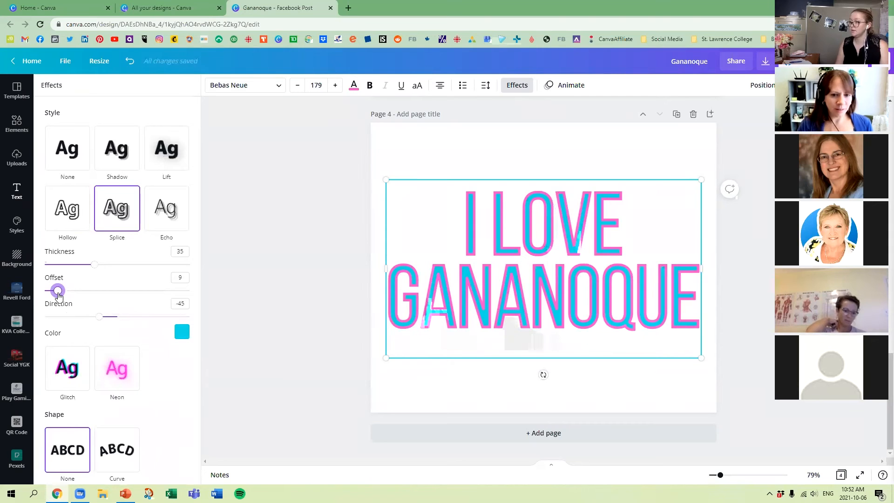
{"action": "left_click_drag", "start_coordinate": [99, 316], "coordinate": [136, 311]}
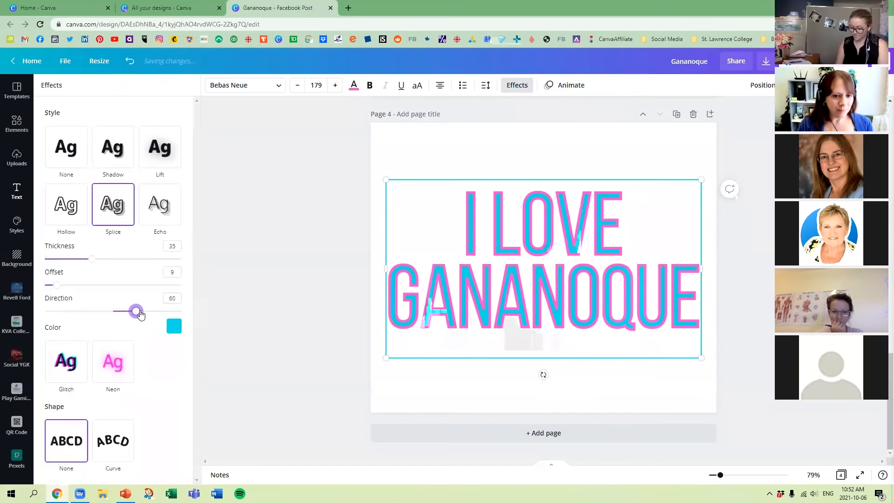
Switch the text effect to Echo in cyan with offset 29 and direction -14.
{"action": "left_click", "coordinate": [171, 213]}
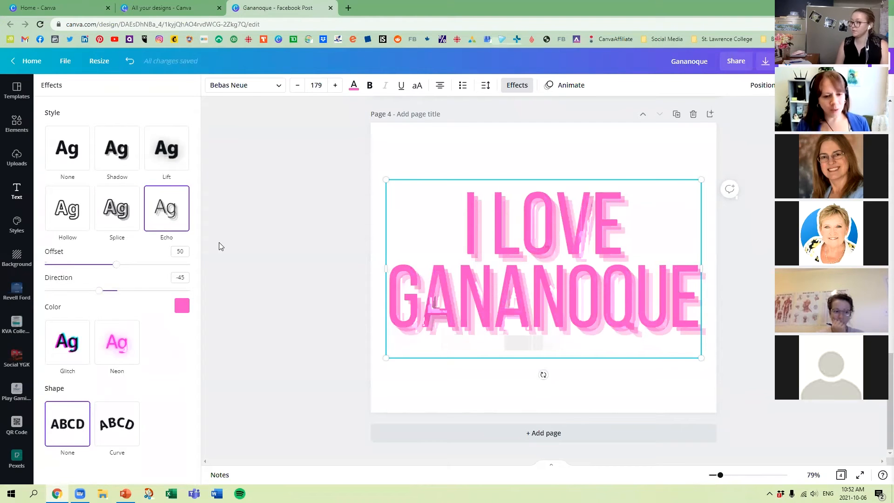
{"action": "left_click", "coordinate": [181, 305]}
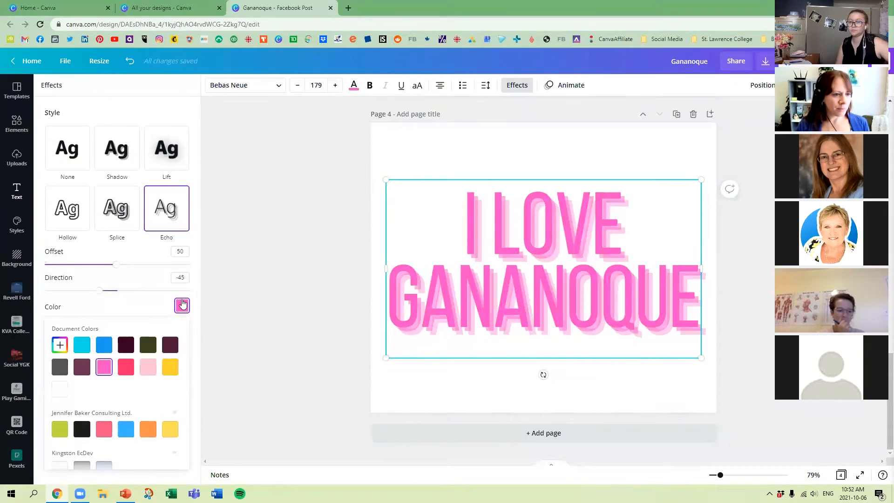
{"action": "left_click", "coordinate": [82, 346]}
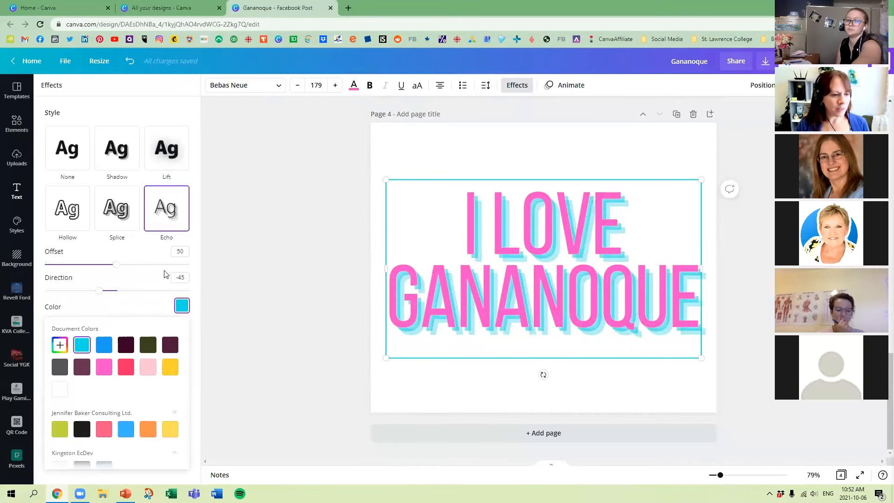
{"action": "left_click_drag", "start_coordinate": [117, 265], "coordinate": [112, 291]}
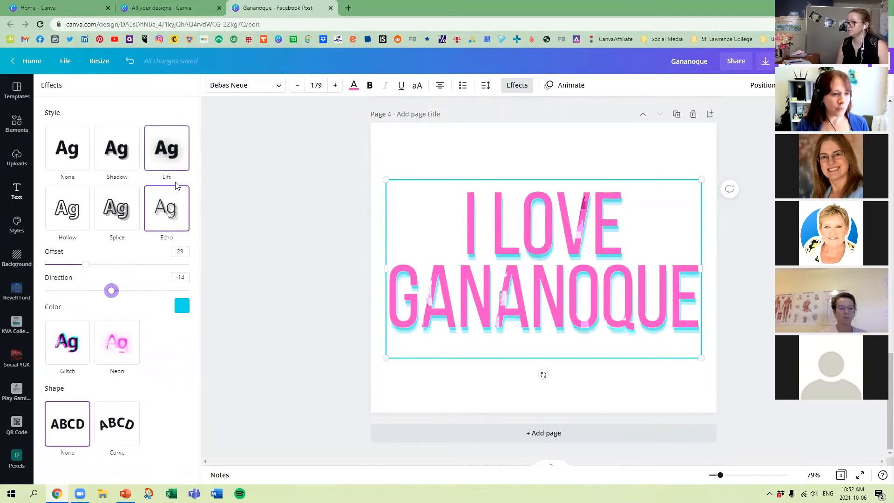
Switch the text effect to Glitch, try the cyan-red pair, return to cyan-magenta, and set offset 19 and direction 35.
{"action": "left_click", "coordinate": [79, 341]}
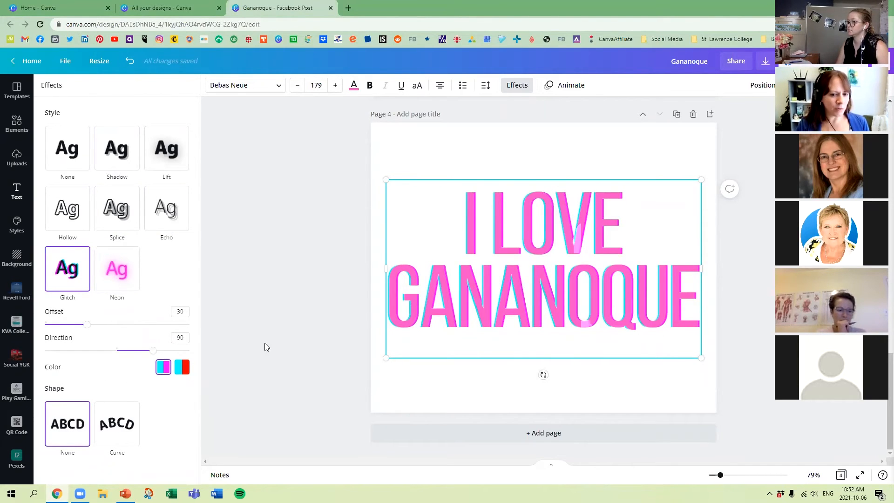
{"action": "left_click", "coordinate": [183, 369]}
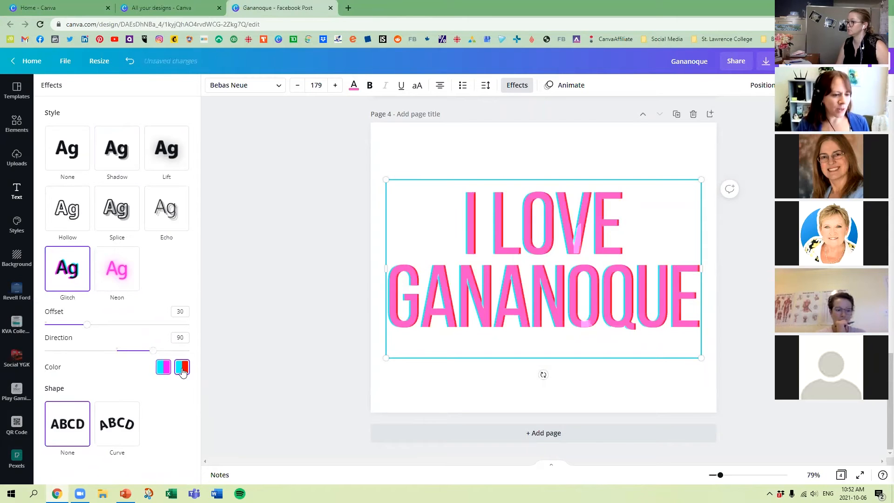
{"action": "left_click", "coordinate": [164, 371]}
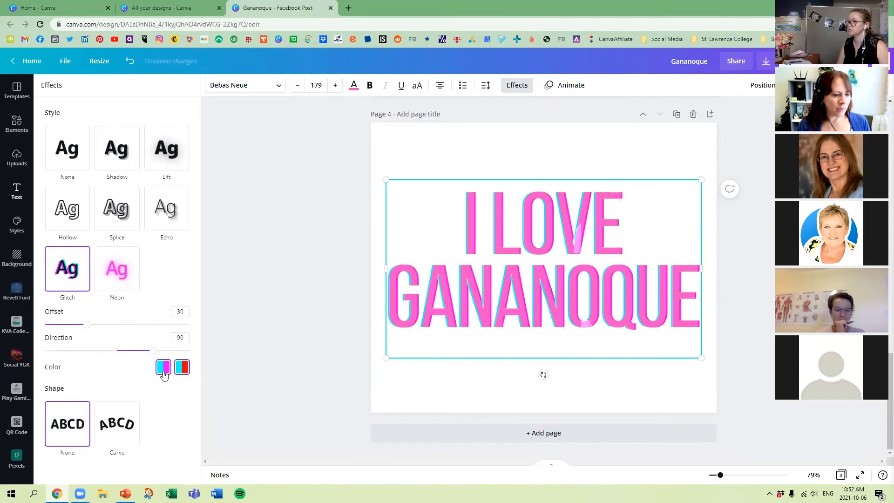
{"action": "left_click_drag", "start_coordinate": [153, 350], "coordinate": [126, 349]}
{"action": "left_click_drag", "start_coordinate": [88, 324], "coordinate": [70, 326]}
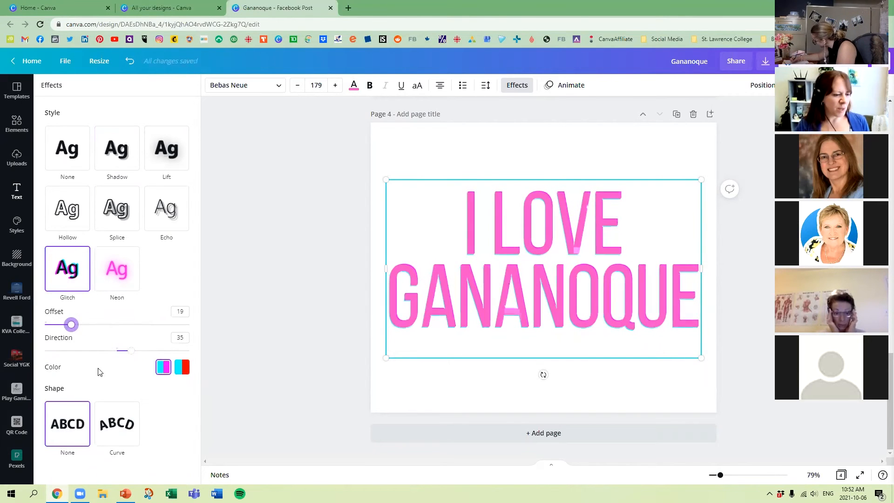
Switch the text effect to Neon and try yellow, cyan and dark purple text colors from the document colors.
{"action": "left_click", "coordinate": [109, 275]}
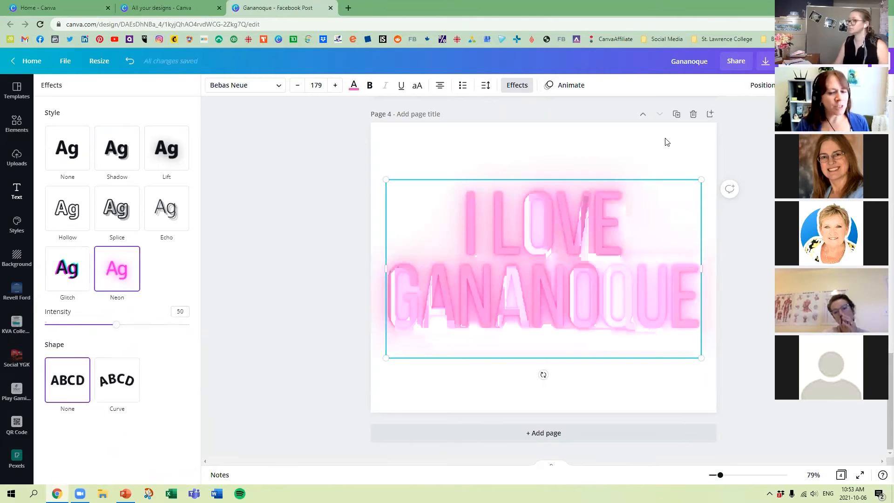
{"action": "left_click", "coordinate": [354, 85]}
{"action": "left_click", "coordinate": [178, 155]}
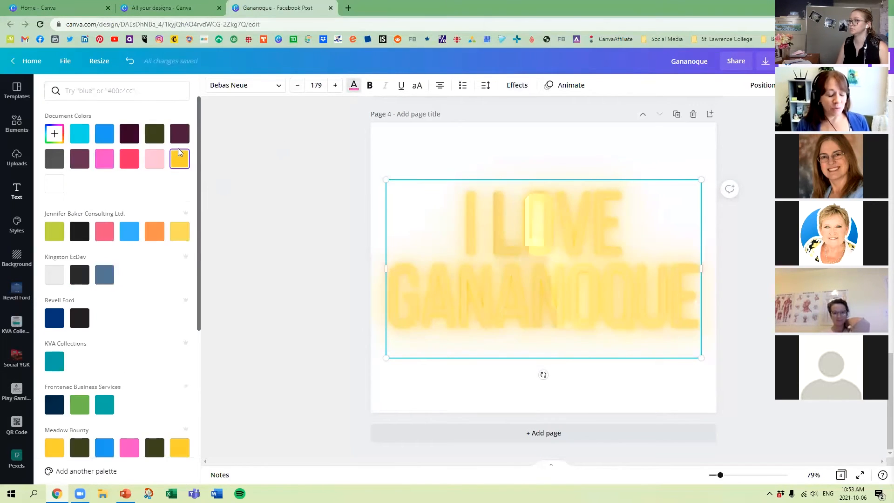
{"action": "left_click", "coordinate": [82, 136]}
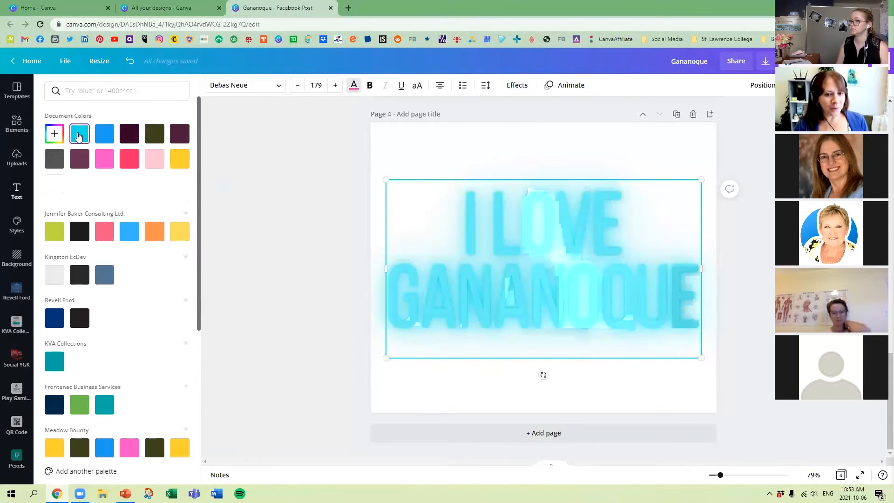
{"action": "left_click", "coordinate": [135, 135]}
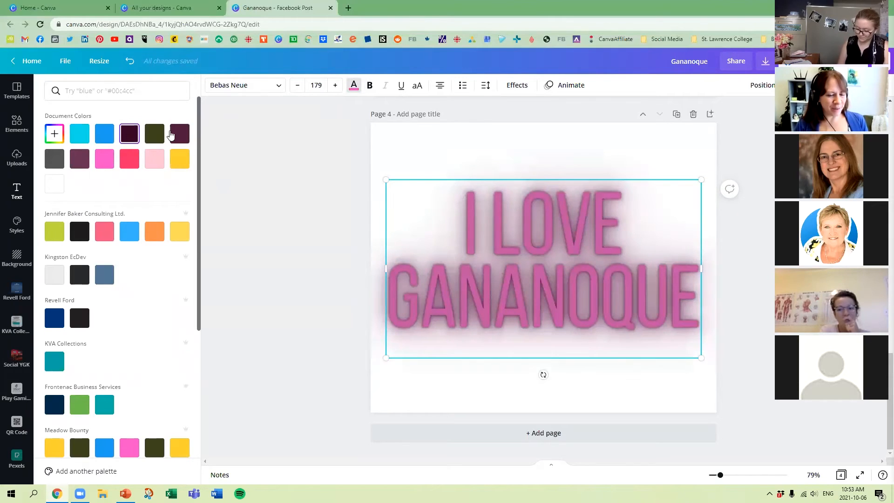
Apply the Shadow effect and Curve shape to the text, and scale the arc to font size 144, centered on the upper page.
{"action": "left_click", "coordinate": [517, 85]}
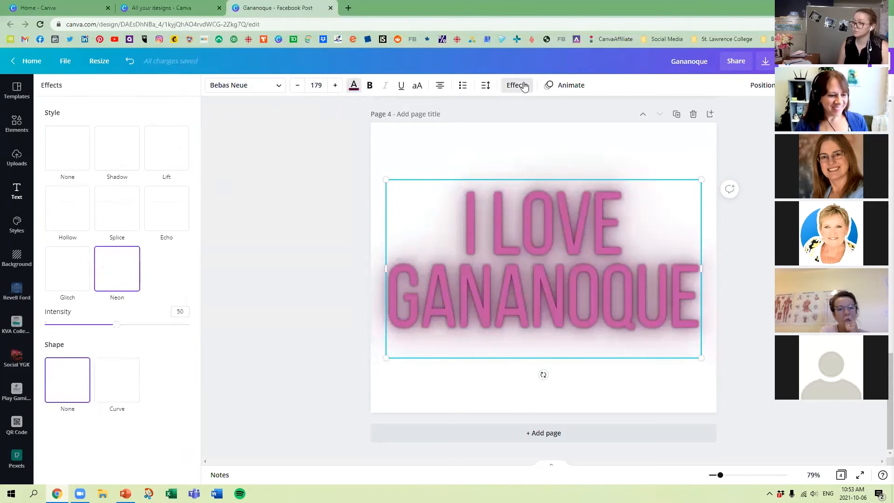
{"action": "left_click", "coordinate": [117, 149]}
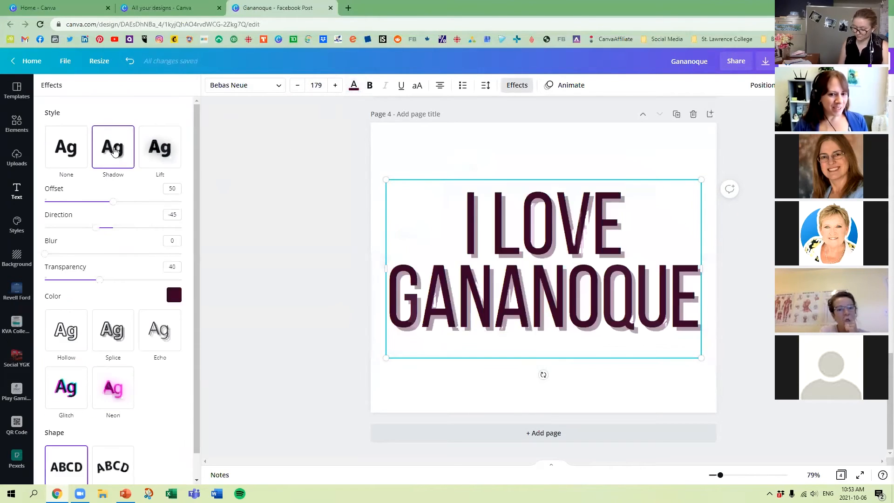
{"action": "scroll", "coordinate": [170, 393], "scroll_direction": "down", "scroll_amount": 1}
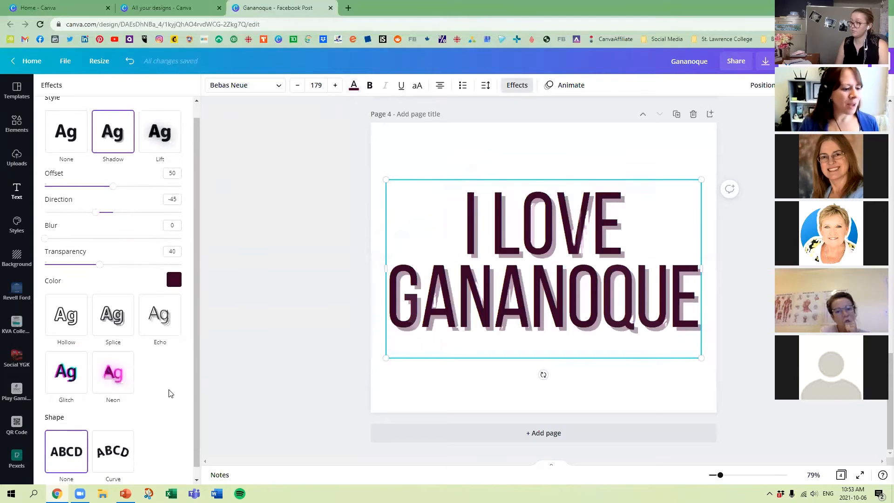
{"action": "left_click", "coordinate": [113, 441]}
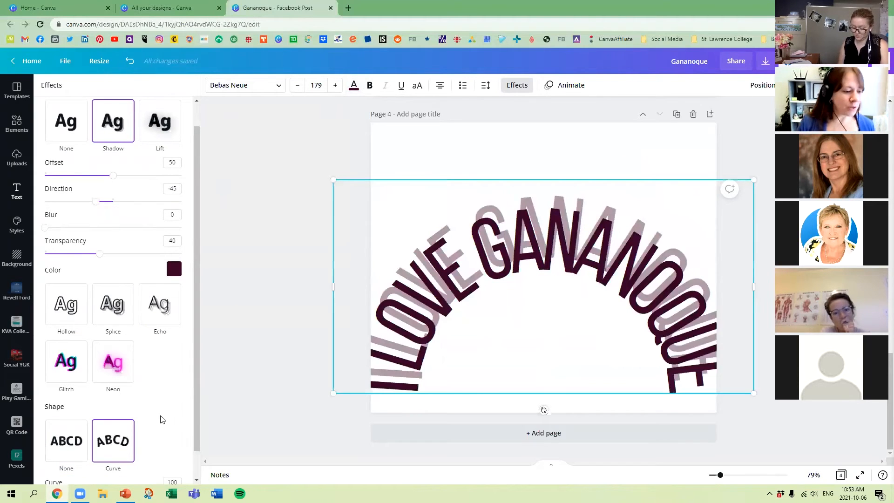
{"action": "scroll", "coordinate": [110, 375], "scroll_direction": "down", "scroll_amount": 1}
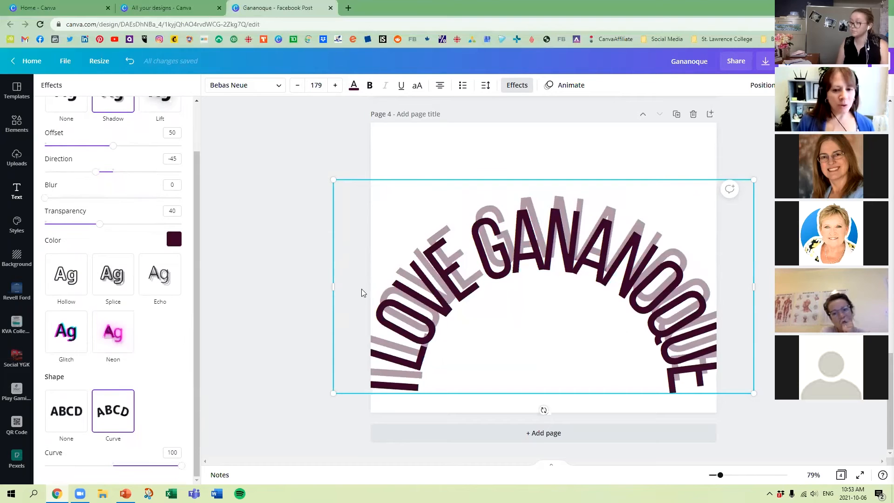
{"action": "left_click_drag", "start_coordinate": [754, 391], "coordinate": [671, 350]}
{"action": "left_click_drag", "start_coordinate": [595, 264], "coordinate": [637, 221]}
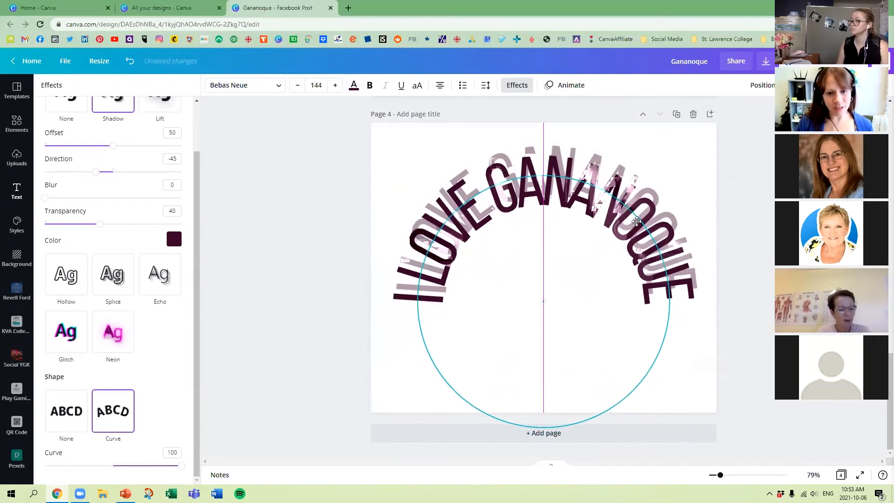
Remove the shadow from the curved text and flatten its curve to 18.
{"action": "scroll", "coordinate": [108, 170], "scroll_direction": "up", "scroll_amount": 2}
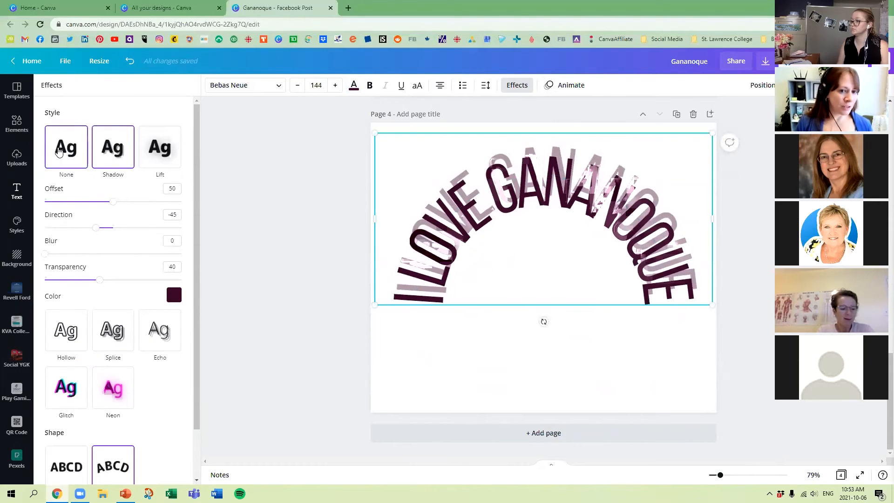
{"action": "left_click", "coordinate": [59, 152]}
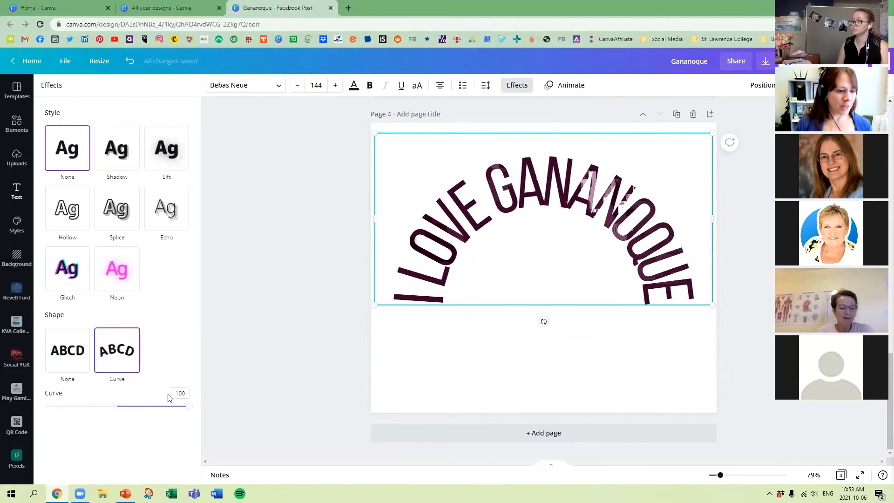
{"action": "left_click", "coordinate": [189, 406]}
{"action": "left_click_drag", "start_coordinate": [191, 408], "coordinate": [130, 407]}
{"action": "left_click", "coordinate": [455, 235]}
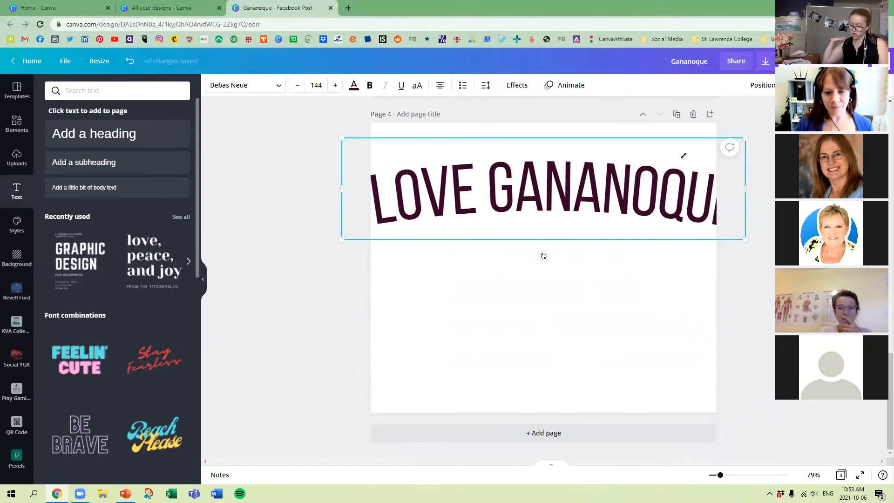
Shrink the curved text to font size 108 so it fits the page, and center it horizontally.
{"action": "left_click_drag", "start_coordinate": [745, 138], "coordinate": [645, 163]}
{"action": "left_click_drag", "start_coordinate": [573, 203], "coordinate": [615, 220]}
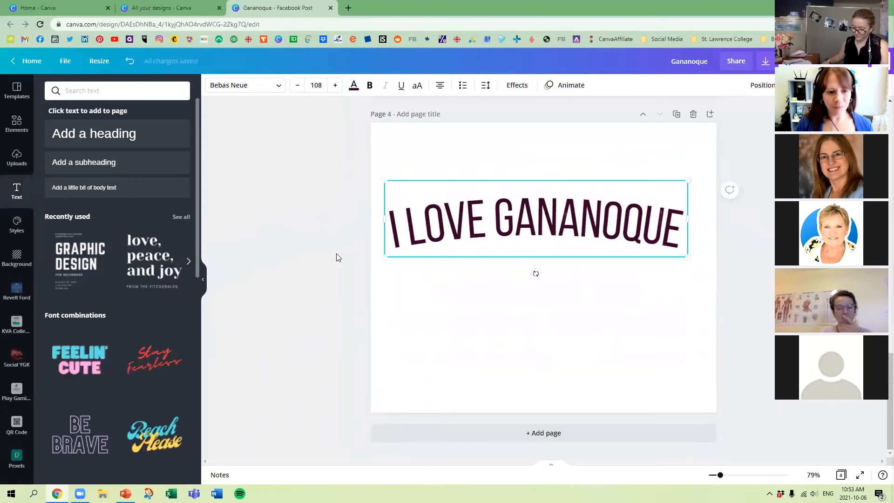
{"action": "left_click", "coordinate": [339, 258]}
{"action": "mouse_move", "coordinate": [511, 195]}
{"action": "left_mouse_down"}
{"action": "mouse_move", "coordinate": [529, 200]}
{"action": "mouse_move", "coordinate": [517, 201]}
{"action": "left_mouse_up"}
{"action": "left_click", "coordinate": [278, 357]}
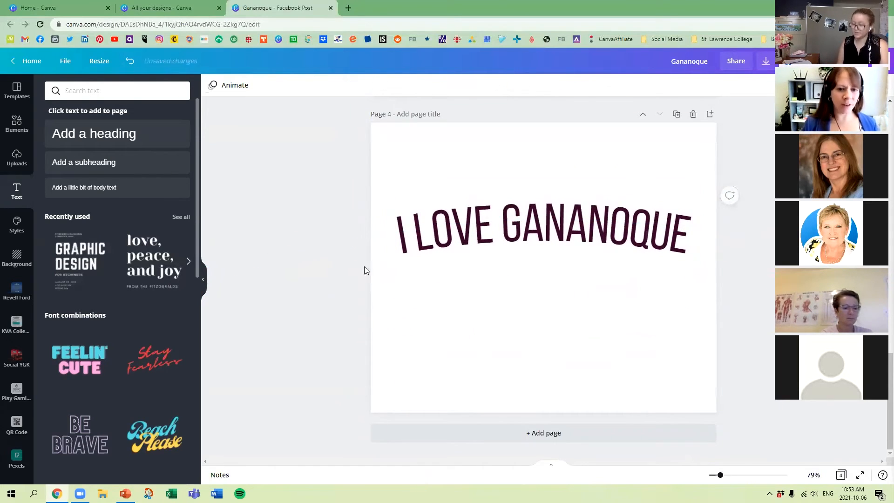
Apply the Shadow effect to the curved text and color the lettering pink from the Meadow Bounty palette.
{"action": "left_click", "coordinate": [556, 202]}
{"action": "left_click", "coordinate": [512, 84]}
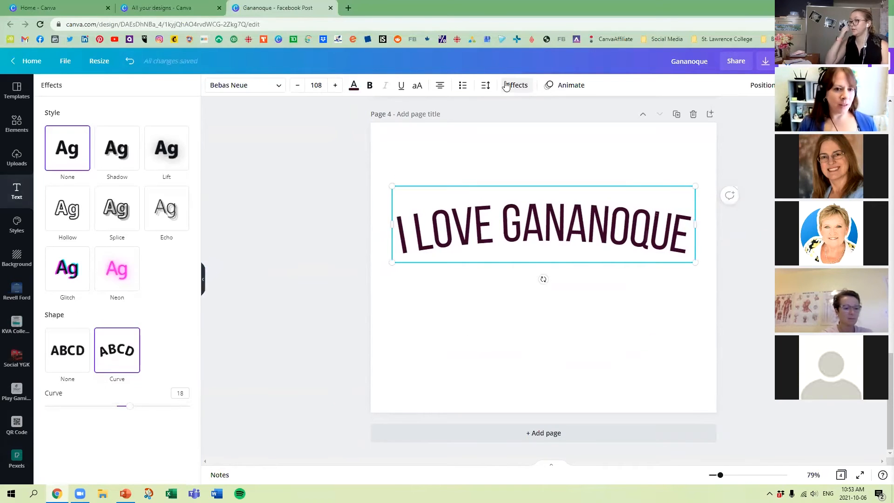
{"action": "left_click", "coordinate": [117, 157]}
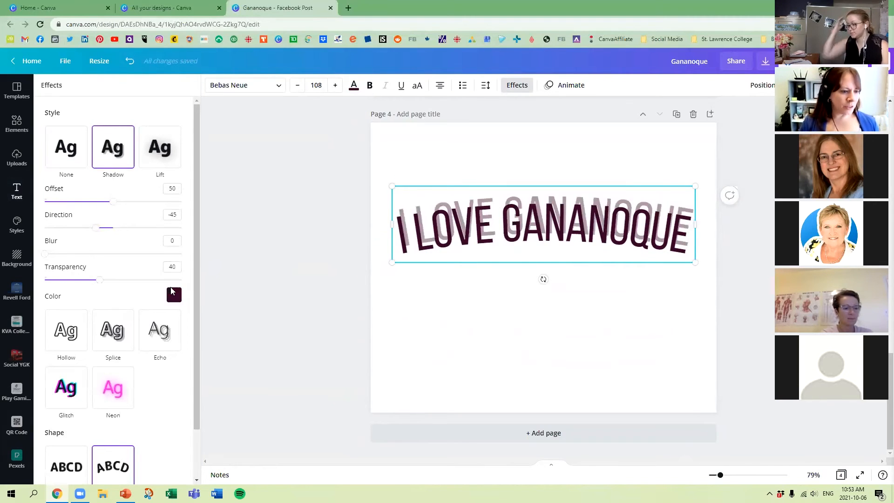
{"action": "left_click", "coordinate": [354, 85]}
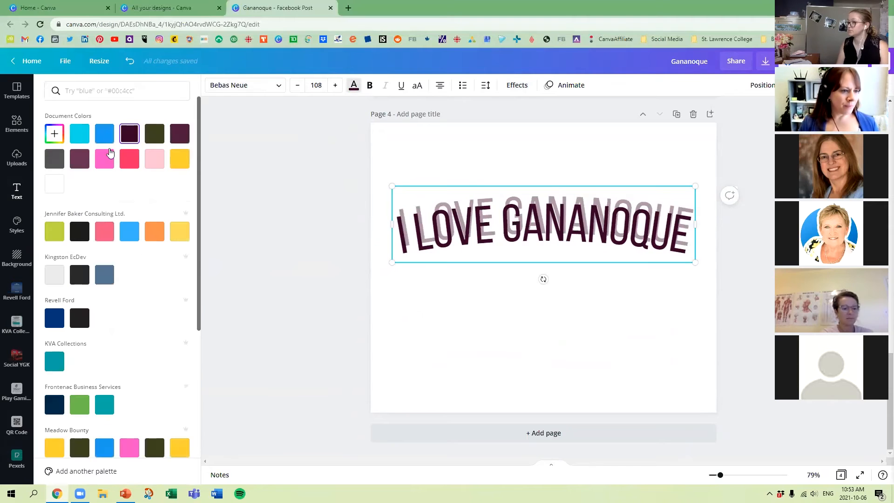
{"action": "left_click", "coordinate": [130, 447]}
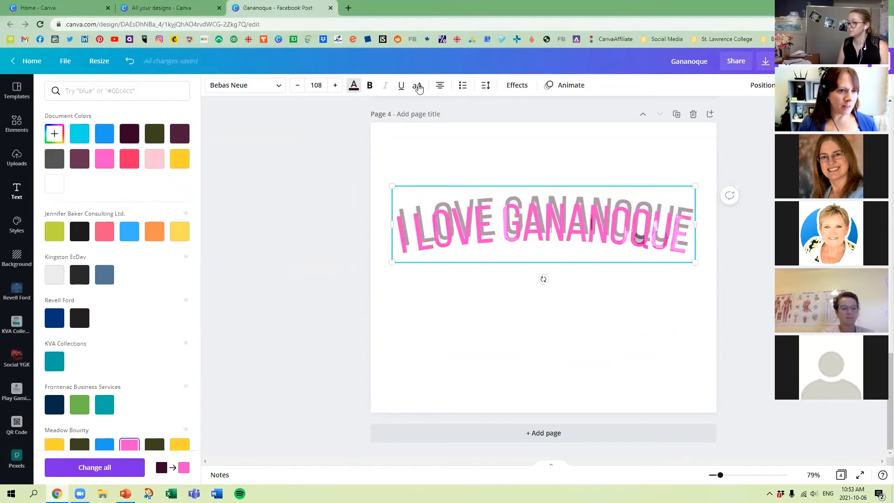
{"action": "left_click", "coordinate": [355, 86]}
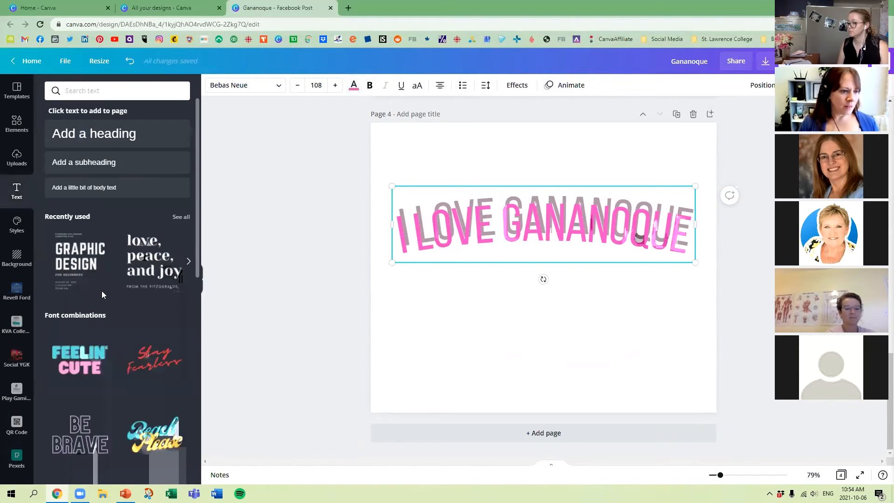
Recolor the curved text's shadow cyan from the document colors, and adjust its offset, direction and transparency.
{"action": "left_click", "coordinate": [517, 85]}
{"action": "left_click", "coordinate": [173, 295]}
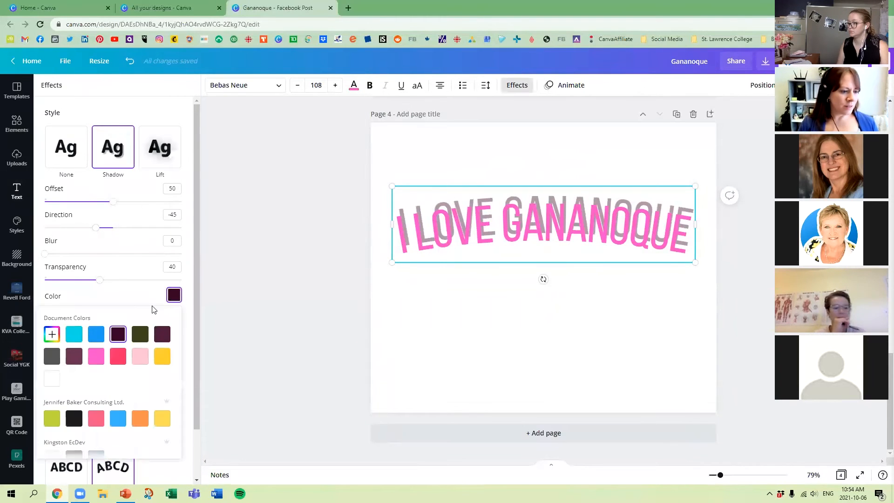
{"action": "left_click", "coordinate": [77, 334]}
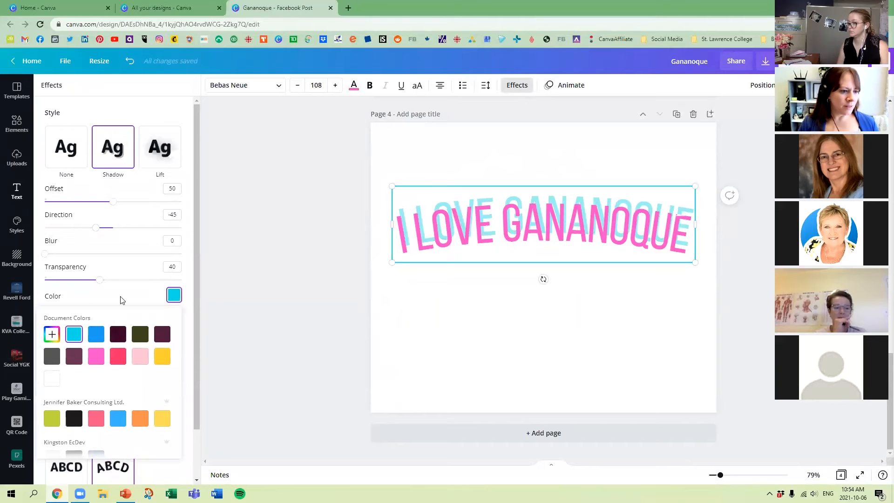
{"action": "left_click_drag", "start_coordinate": [114, 201], "coordinate": [93, 228]}
{"action": "left_click_drag", "start_coordinate": [100, 280], "coordinate": [68, 280]}
{"action": "key", "text": "Escape"}
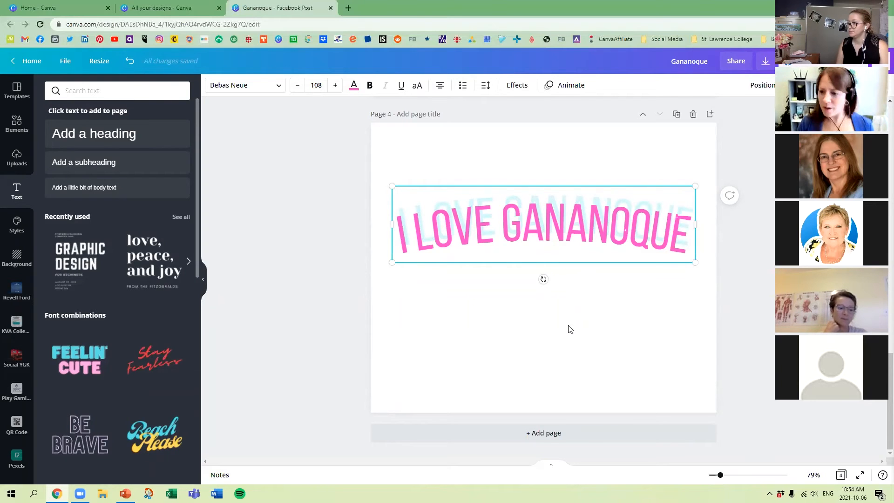
Move the curved text slightly down, and preview text animations on it, including Breathe, Fade, Pan, Rise and Tumble.
{"action": "left_click_drag", "start_coordinate": [610, 220], "coordinate": [610, 234]}
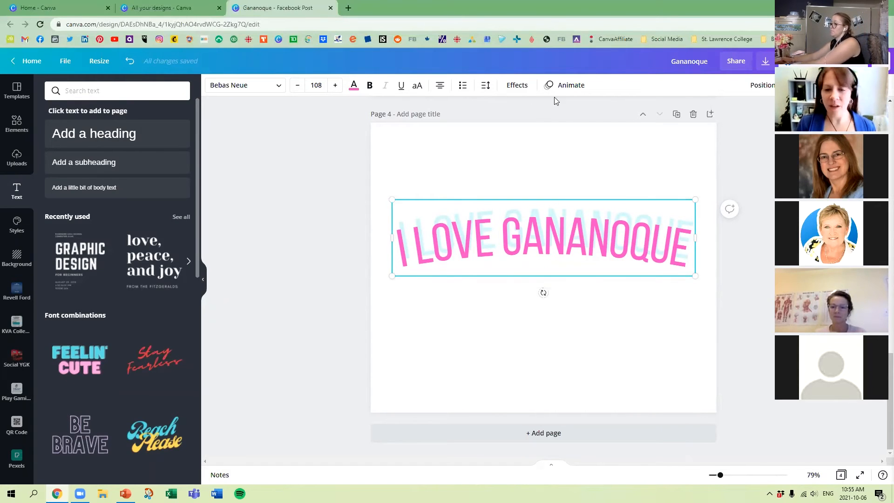
{"action": "left_click", "coordinate": [569, 86]}
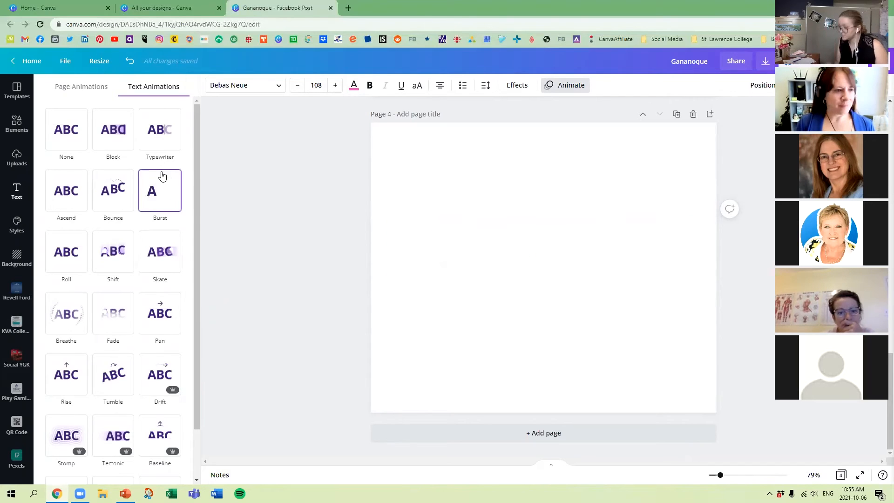
{"action": "left_click", "coordinate": [160, 140]}
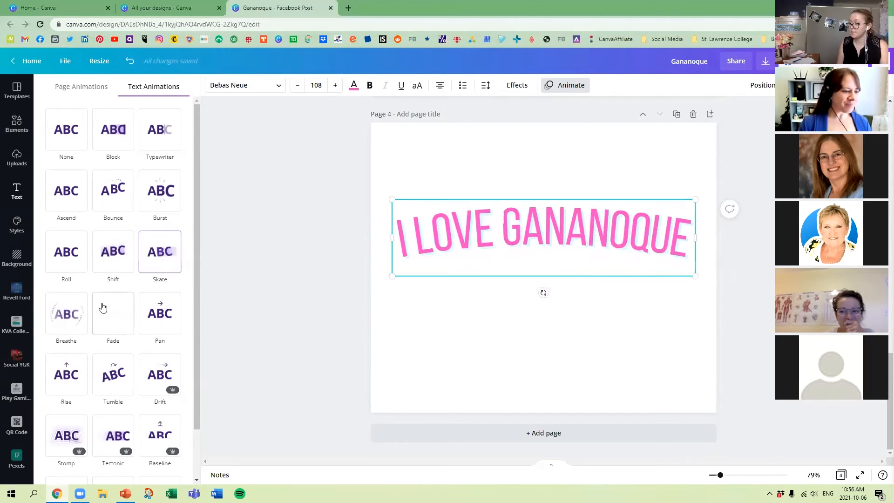
{"action": "left_click", "coordinate": [77, 318]}
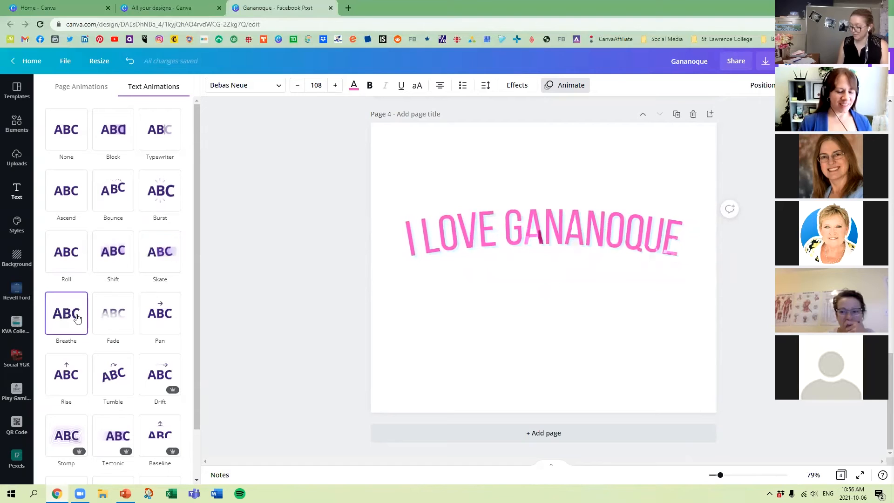
{"action": "left_click", "coordinate": [115, 318]}
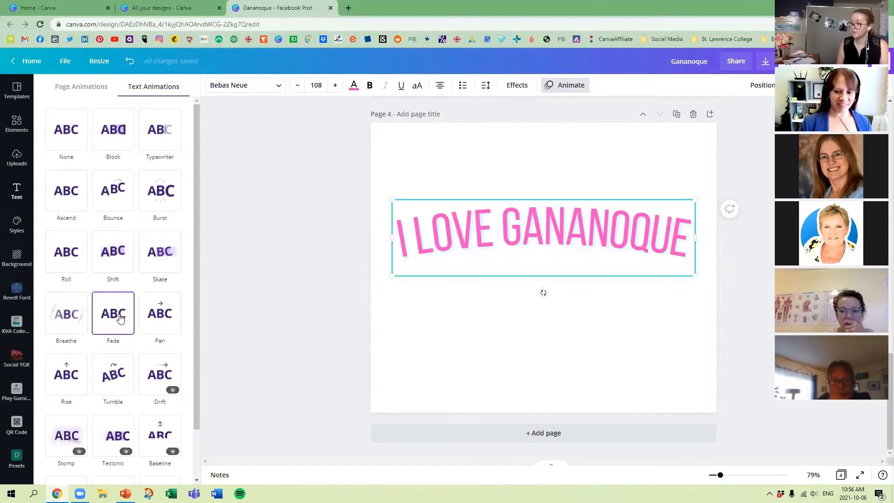
{"action": "left_click", "coordinate": [161, 316]}
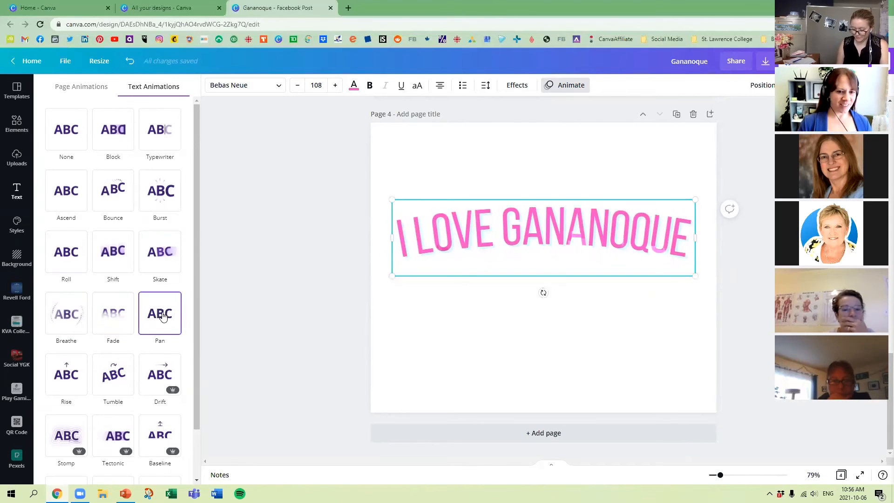
{"action": "left_click", "coordinate": [68, 375]}
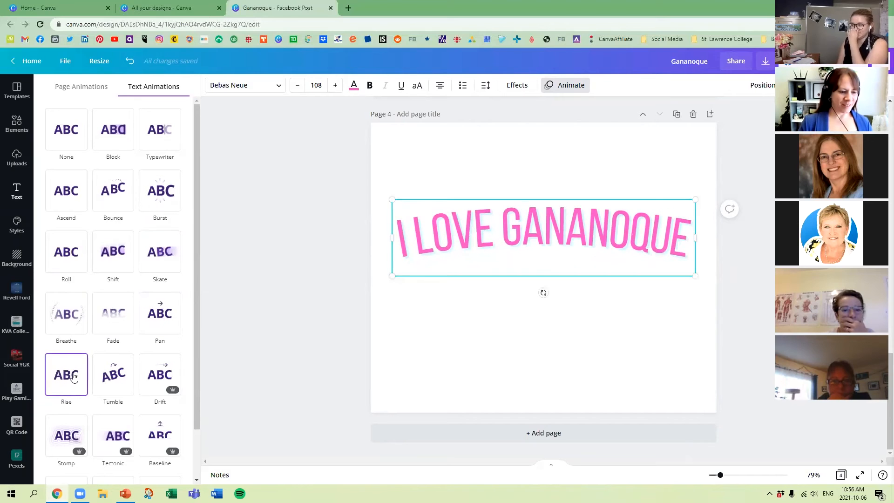
{"action": "left_click", "coordinate": [112, 370]}
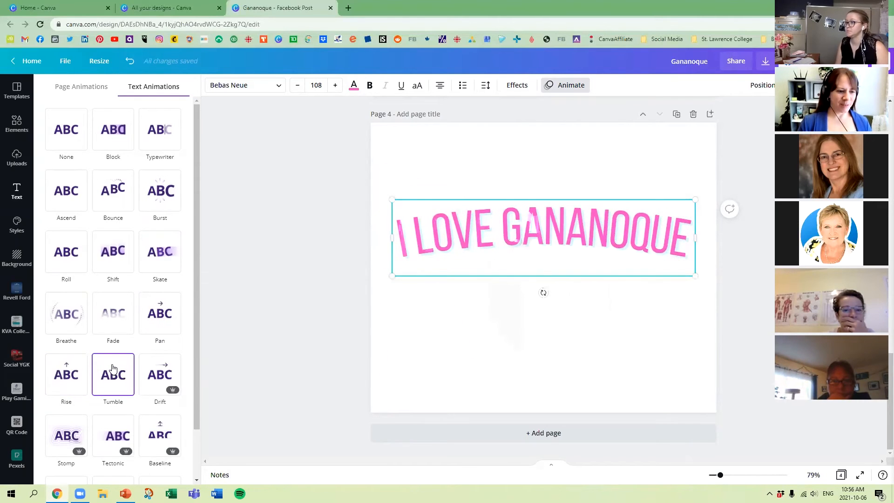
Preview the Drift, Stomp, Tectonic, Baseline, Pop, Neon and Scrapbook animations on the curved text without applying one.
{"action": "scroll", "coordinate": [112, 370], "scroll_direction": "down", "scroll_amount": 1}
{"action": "left_click", "coordinate": [161, 328]}
{"action": "scroll", "coordinate": [172, 342], "scroll_direction": "down", "scroll_amount": 1}
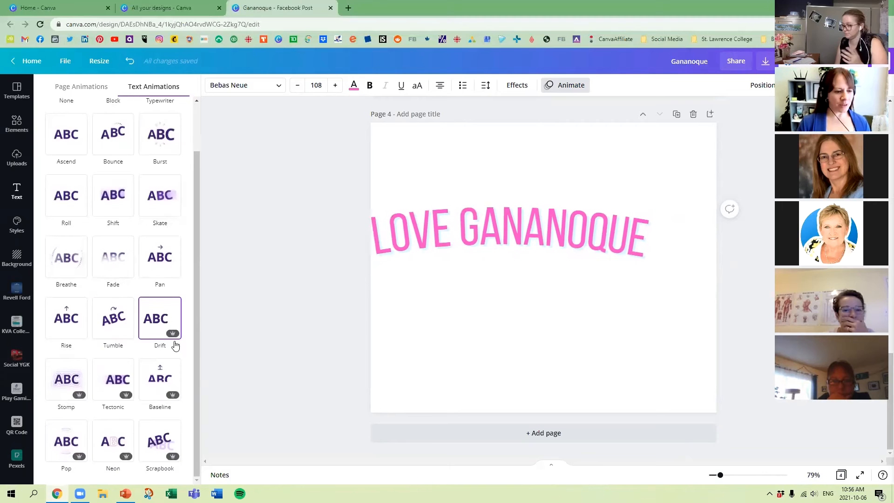
{"action": "left_click", "coordinate": [66, 391]}
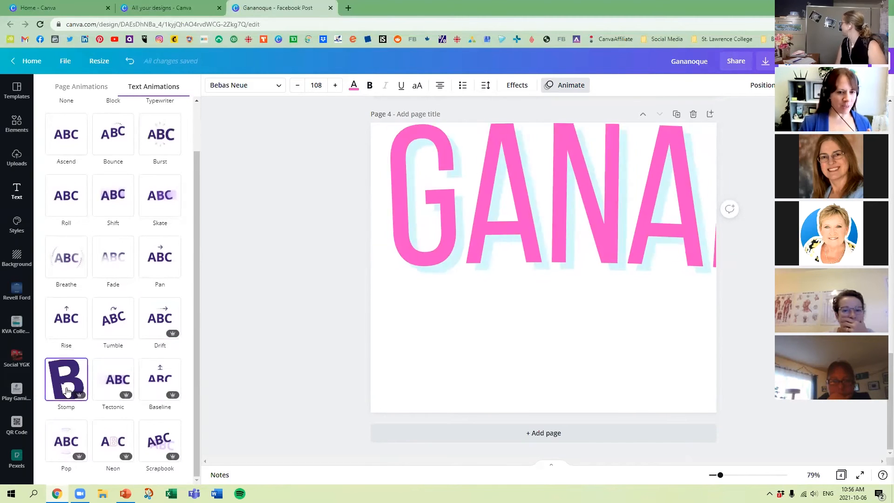
{"action": "left_click", "coordinate": [114, 380]}
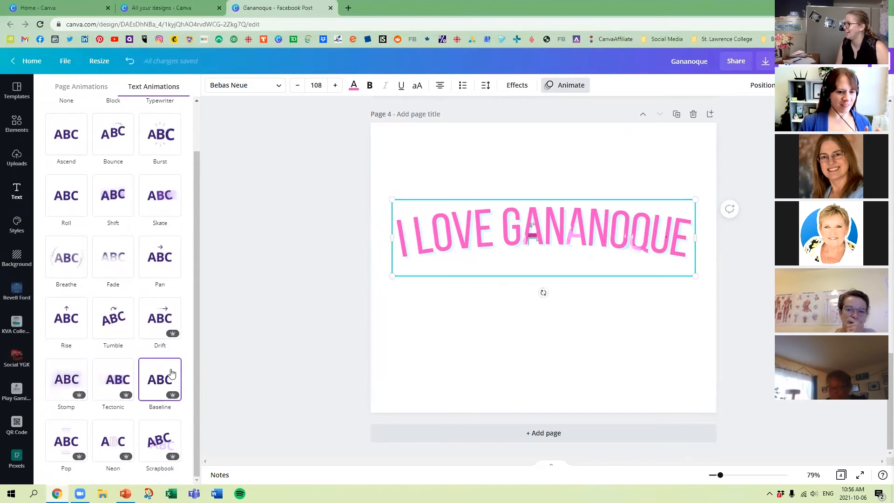
{"action": "left_click", "coordinate": [66, 441]}
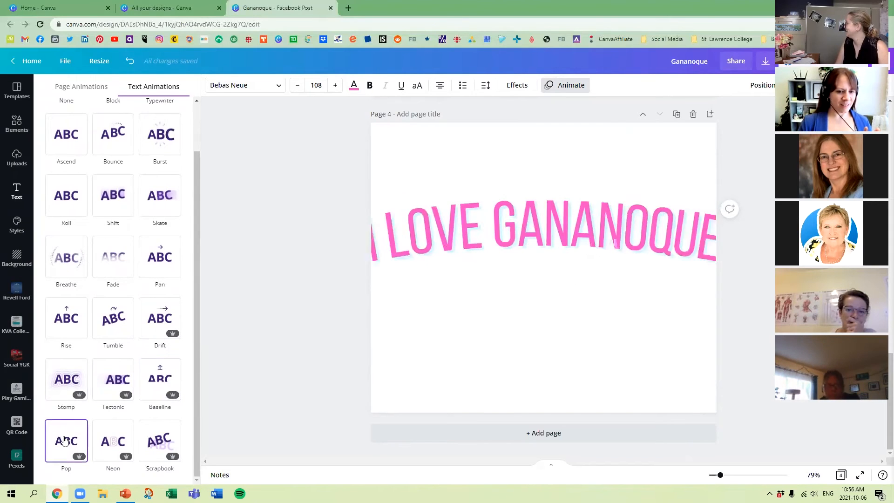
{"action": "left_click", "coordinate": [114, 440]}
{"action": "left_click", "coordinate": [164, 440]}
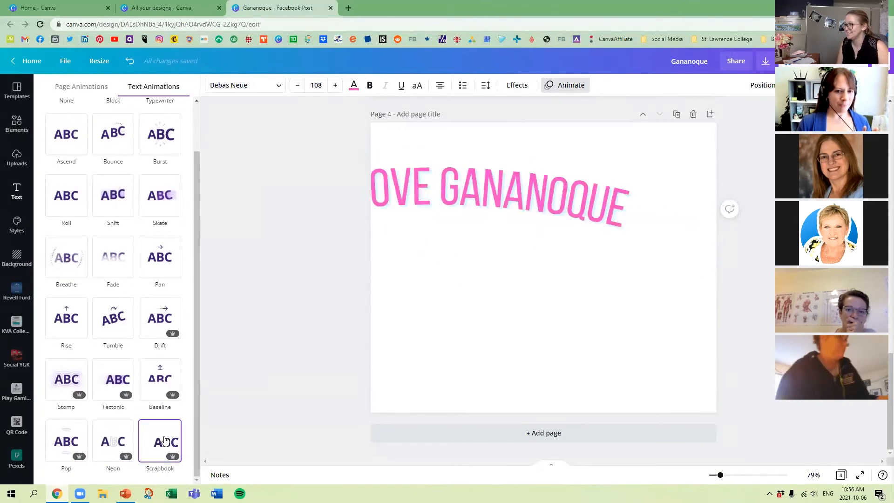
{"action": "left_click", "coordinate": [306, 300]}
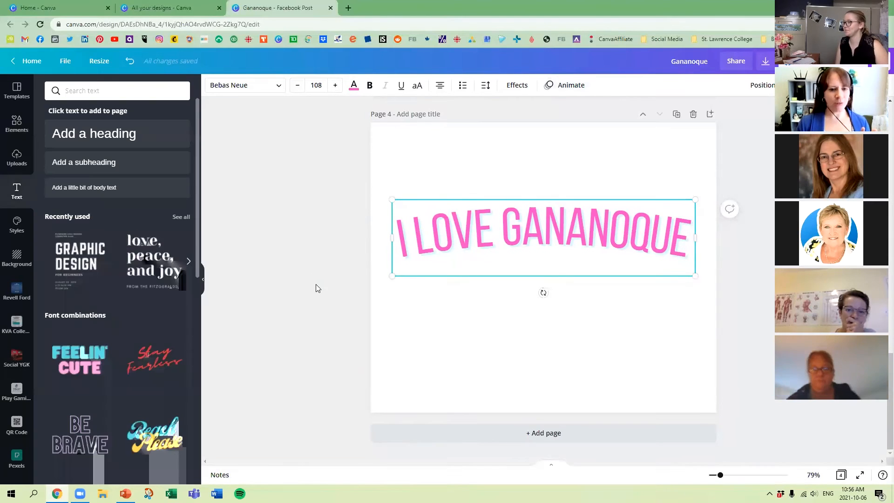
Apply the Ascend text animation to the curved text.
{"action": "left_click", "coordinate": [563, 80]}
{"action": "left_click", "coordinate": [65, 199]}
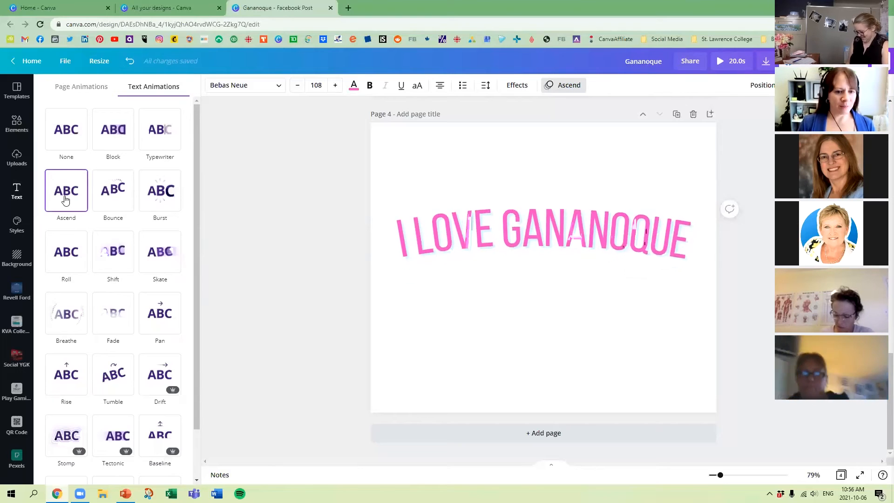
{"action": "left_click", "coordinate": [475, 140]}
Search the elements for "gananoque" and browse the photos for a page background.
{"action": "left_click", "coordinate": [23, 127]}
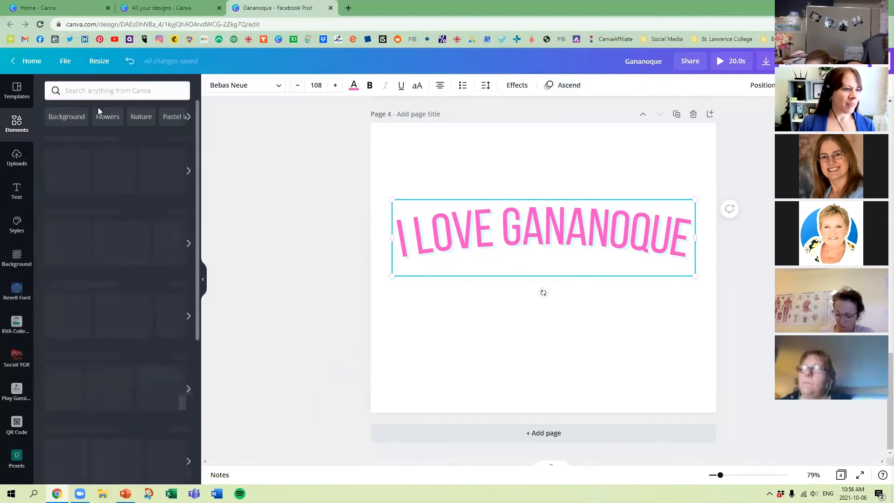
{"action": "left_click", "coordinate": [100, 89]}
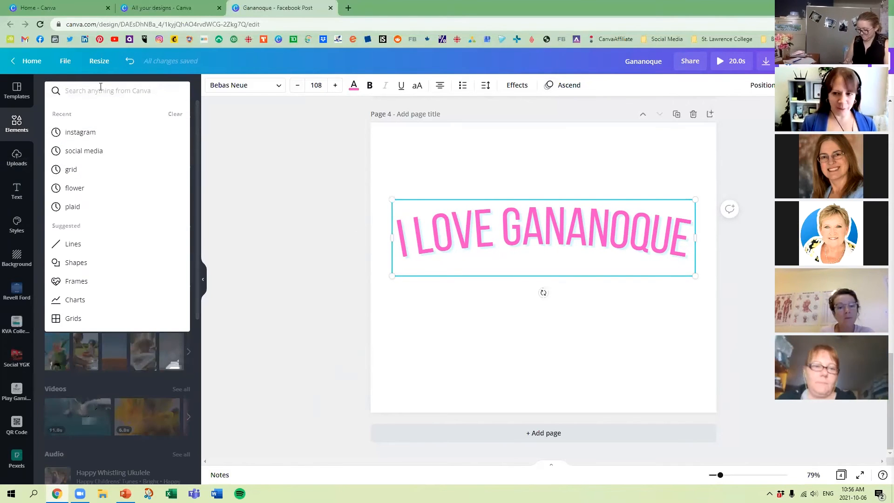
{"action": "type", "text": "gananoque"}
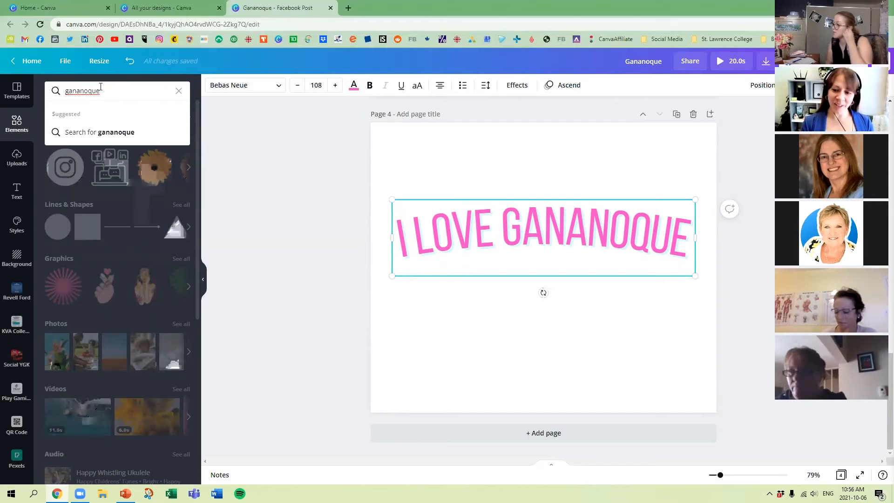
{"action": "key", "text": "Return"}
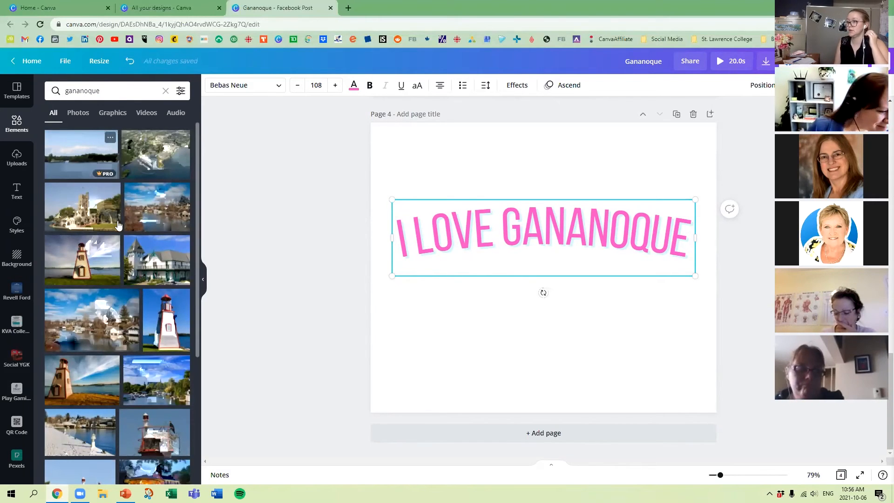
{"action": "scroll", "coordinate": [140, 236], "scroll_direction": "down", "scroll_amount": 5}
{"action": "scroll", "coordinate": [159, 276], "scroll_direction": "down", "scroll_amount": 1}
{"action": "scroll", "coordinate": [112, 345], "scroll_direction": "down", "scroll_amount": 2}
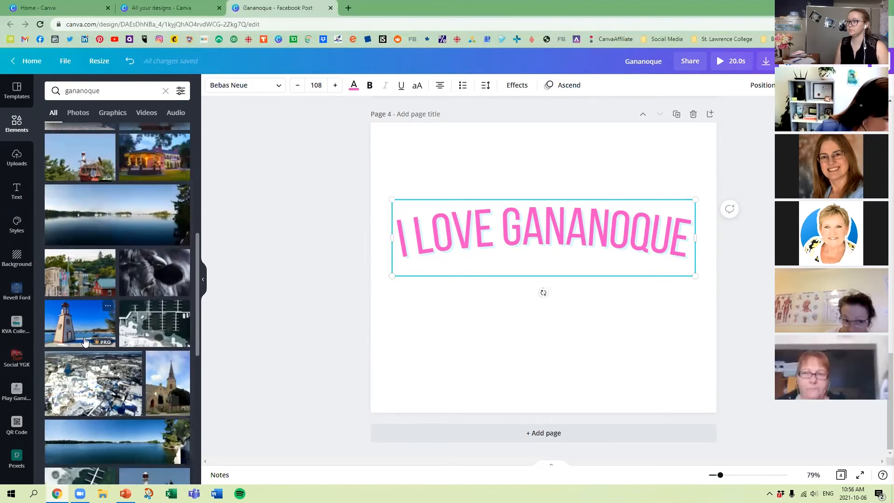
Set the panoramic lake photo as the page background, reposition its crop, and move the curved text up into the sky.
{"action": "left_click_drag", "start_coordinate": [132, 388], "coordinate": [382, 309]}
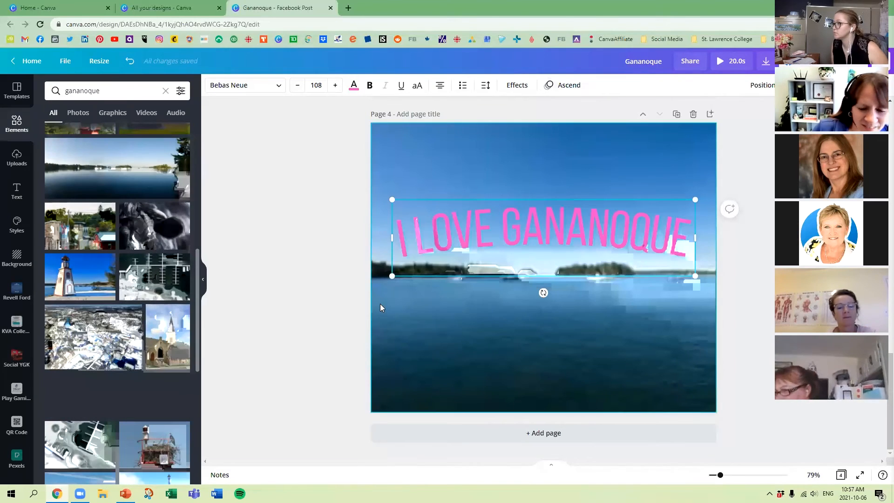
{"action": "double_click", "coordinate": [620, 324]}
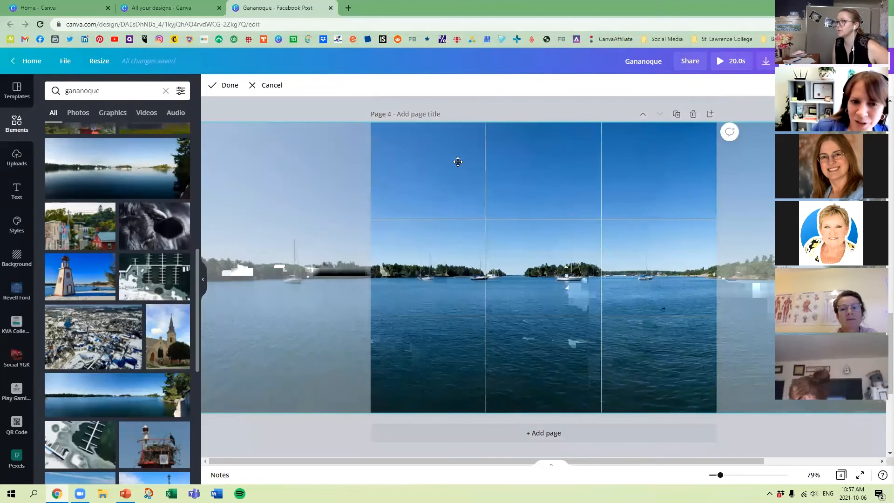
{"action": "left_click", "coordinate": [318, 106]}
{"action": "left_click_drag", "start_coordinate": [585, 233], "coordinate": [585, 218]}
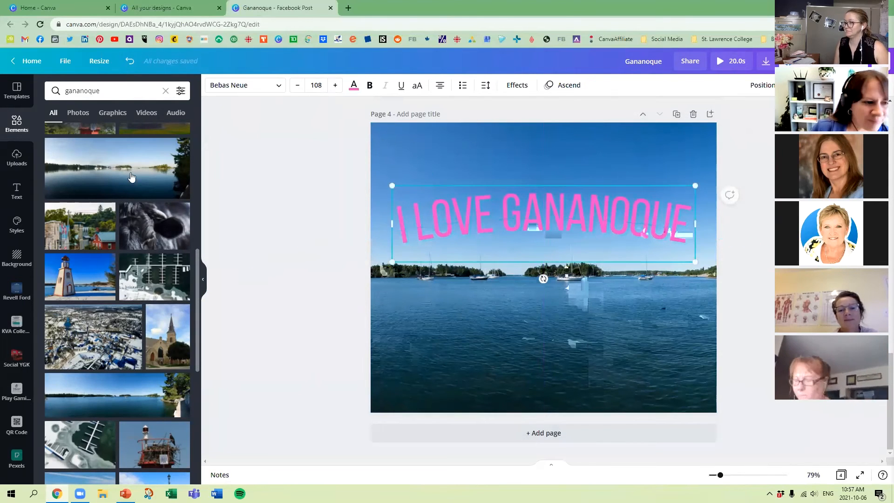
Replace the page background with the photo of stone buildings and flags, and shift it slightly right within its crop.
{"action": "scroll", "coordinate": [137, 213], "scroll_direction": "up", "scroll_amount": 2}
{"action": "left_click_drag", "start_coordinate": [80, 319], "coordinate": [380, 310]}
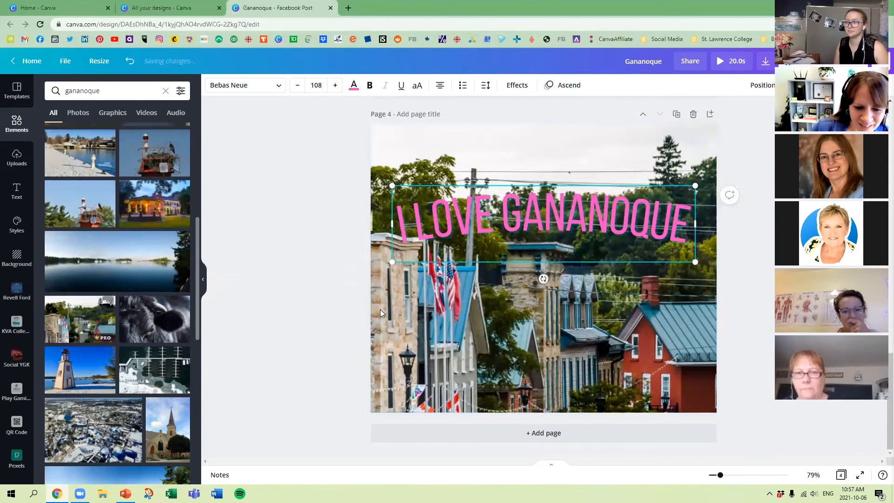
{"action": "left_click", "coordinate": [321, 299]}
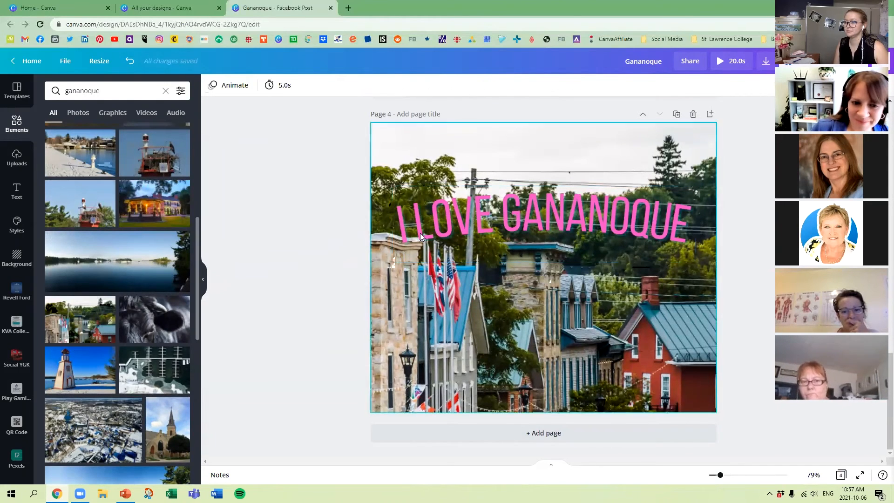
{"action": "left_click", "coordinate": [555, 327]}
{"action": "double_click", "coordinate": [555, 327]}
{"action": "left_click_drag", "start_coordinate": [555, 327], "coordinate": [520, 330]}
{"action": "left_click", "coordinate": [300, 190]}
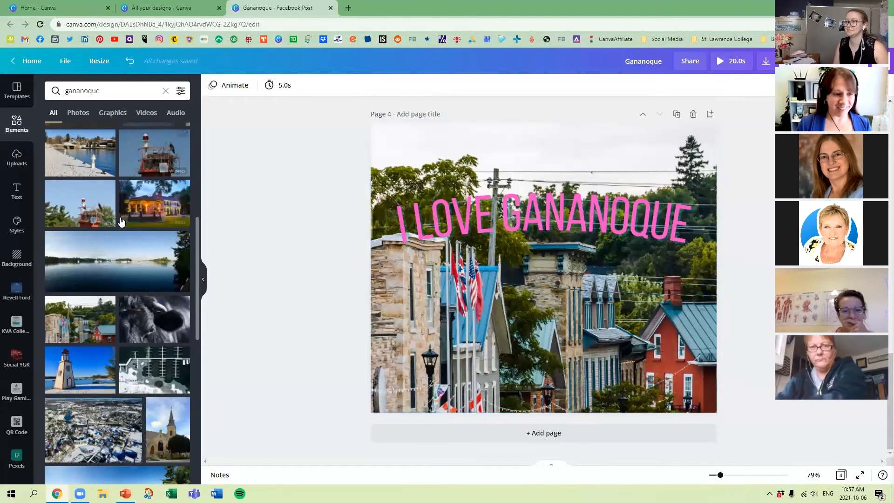
Lower the curved text slightly, and fade the background photo by reducing its Transparency setting.
{"action": "scroll", "coordinate": [120, 229], "scroll_direction": "up", "scroll_amount": 6}
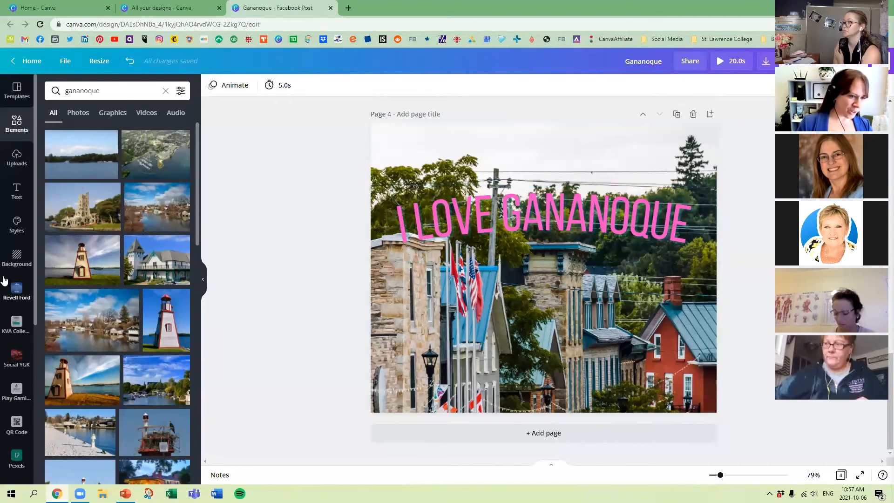
{"action": "mouse_move", "coordinate": [595, 196]}
{"action": "left_mouse_down"}
{"action": "mouse_move", "coordinate": [591, 212]}
{"action": "mouse_move", "coordinate": [592, 203]}
{"action": "left_mouse_up"}
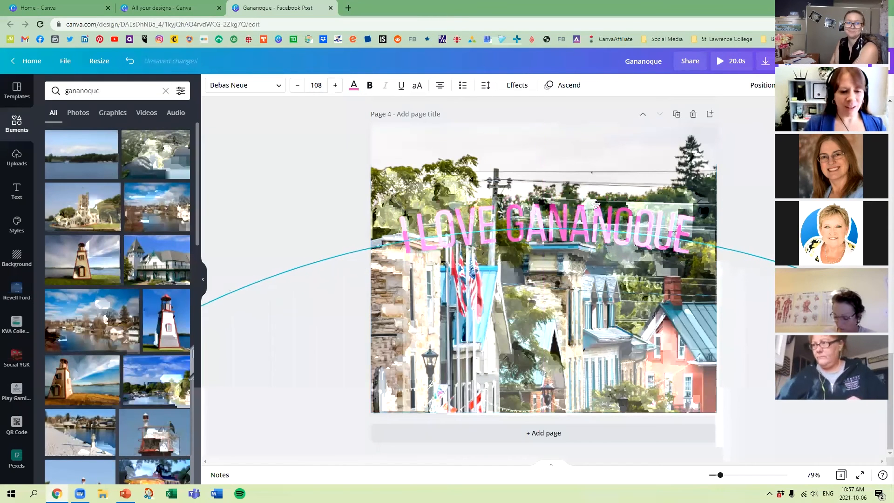
{"action": "left_click", "coordinate": [587, 309]}
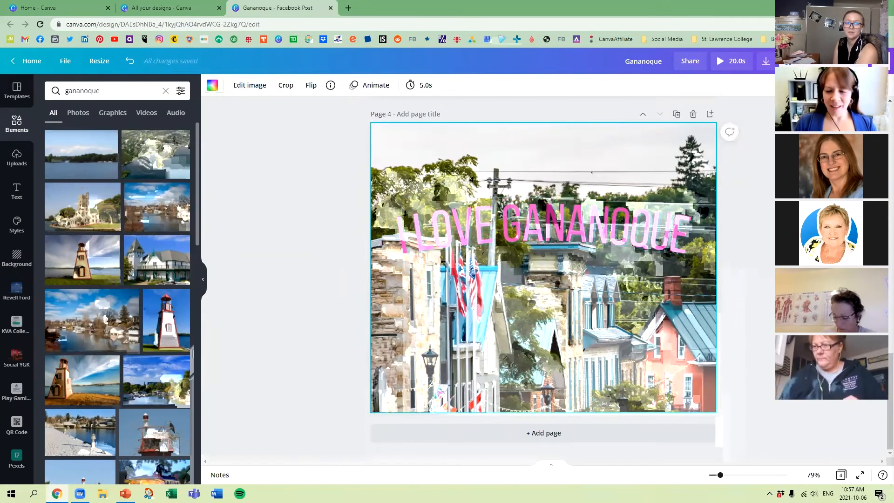
{"action": "left_click", "coordinate": [824, 86]}
{"action": "left_click_drag", "start_coordinate": [830, 113], "coordinate": [777, 113]}
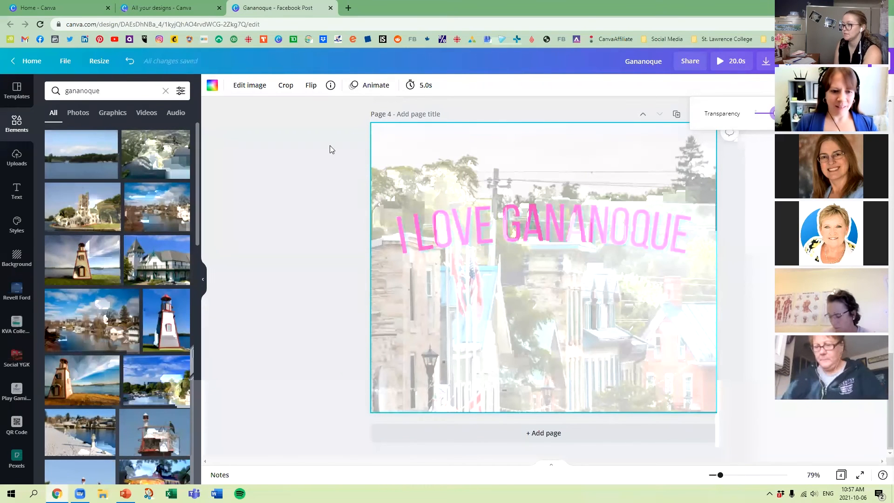
Recolor the curved text dark plum from the document colors.
{"action": "left_click", "coordinate": [514, 224]}
{"action": "left_click", "coordinate": [354, 87]}
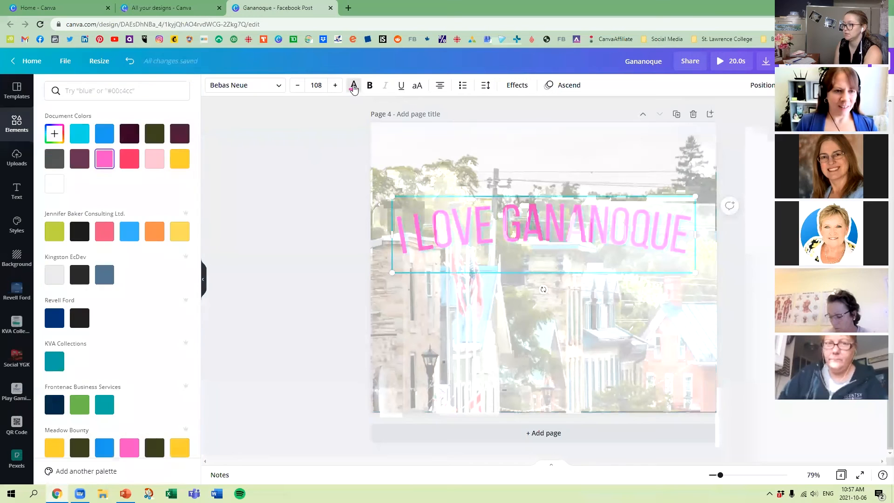
{"action": "left_click", "coordinate": [180, 134]}
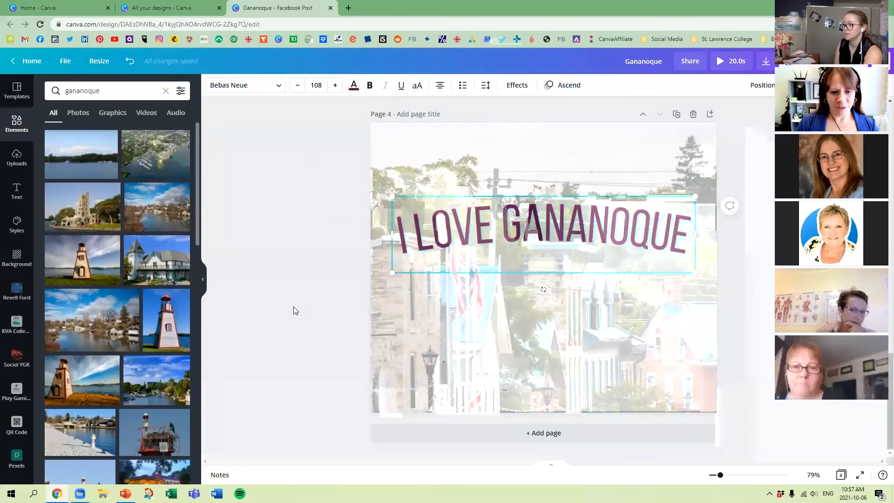
{"action": "left_click", "coordinate": [293, 309]}
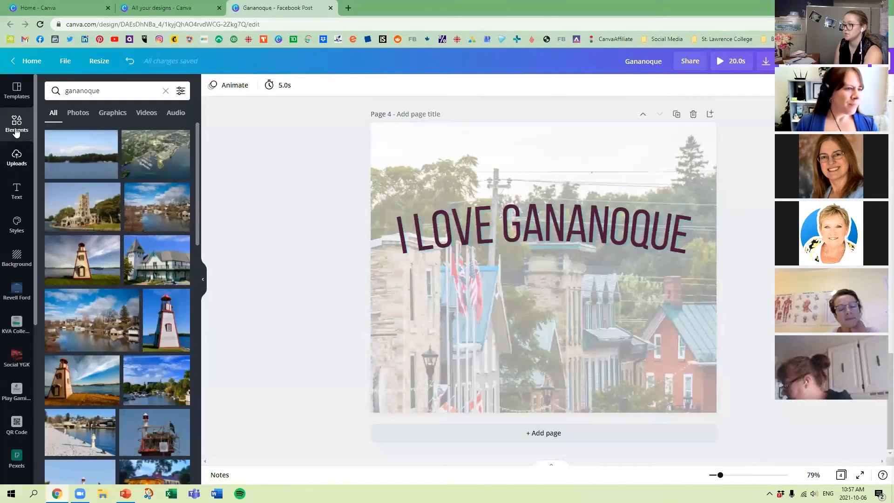
Search the elements for "heart".
{"action": "left_click", "coordinate": [17, 127]}
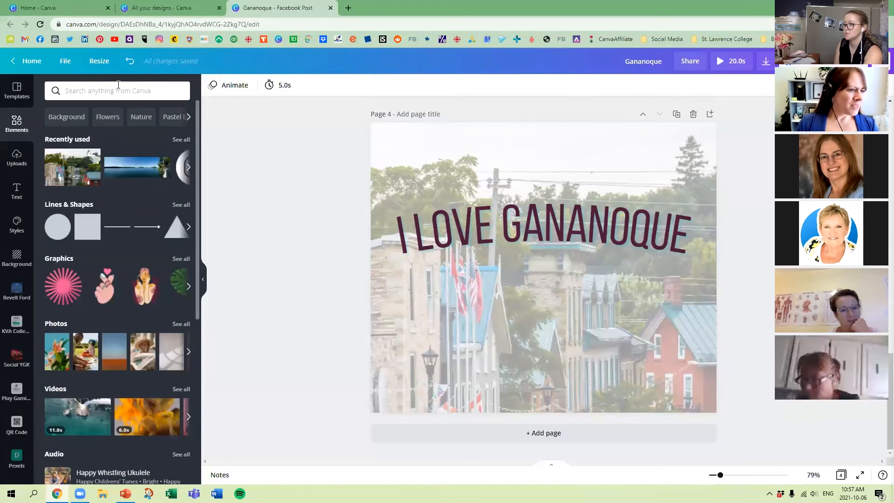
{"action": "left_click", "coordinate": [120, 90]}
{"action": "type", "text": "heart"}
{"action": "key", "text": "Return"}
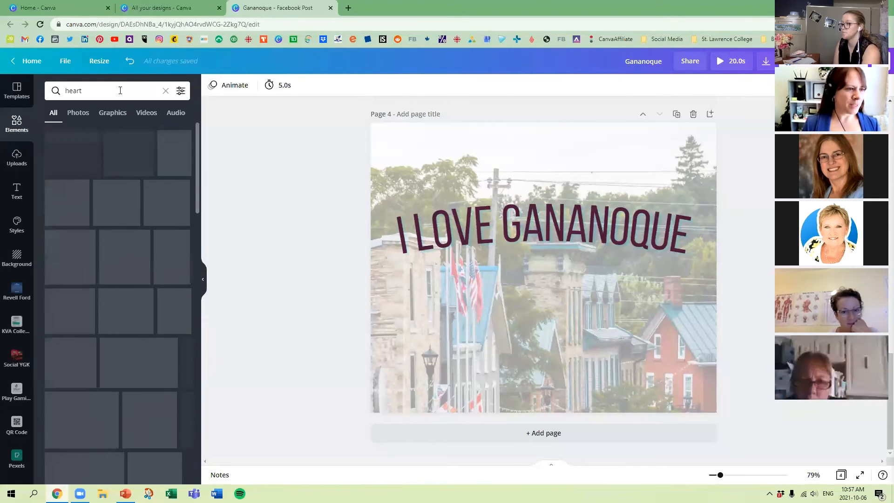
Add a pink heart graphic to the Gananoque page and move it up so it sits centred behind the curved text.
{"action": "left_click", "coordinate": [85, 148]}
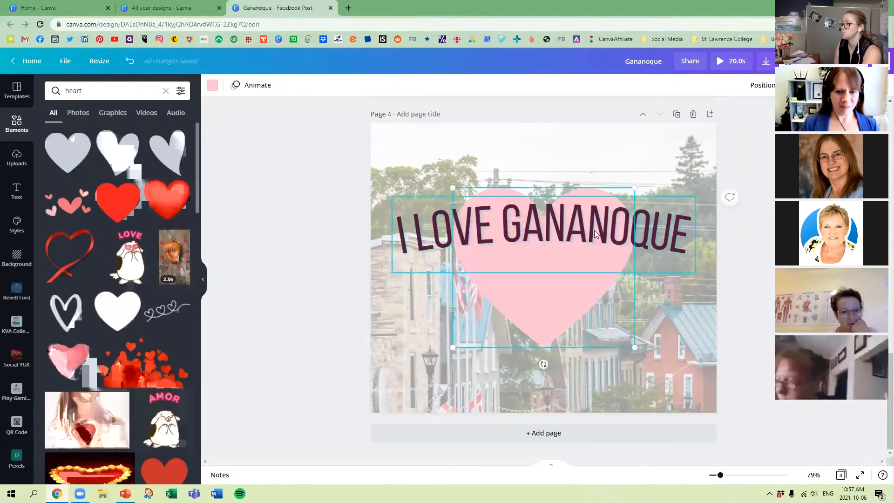
{"action": "left_click_drag", "start_coordinate": [576, 323], "coordinate": [571, 287]}
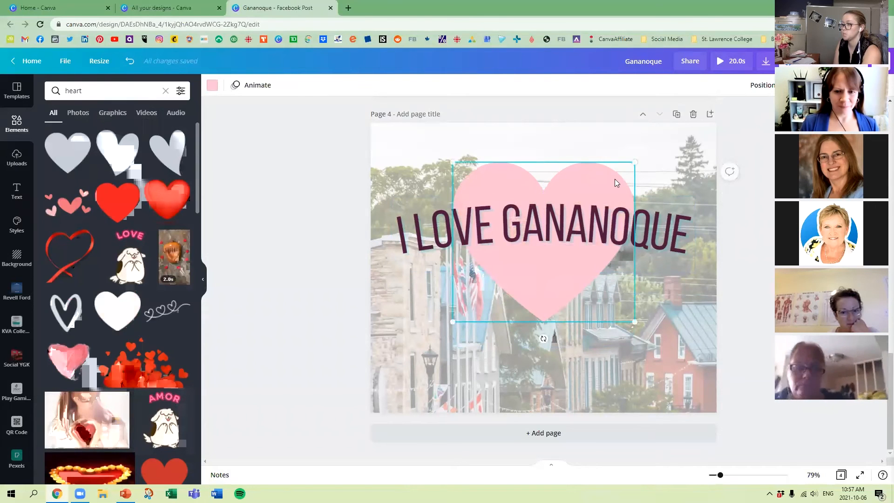
{"action": "left_click", "coordinate": [267, 174]}
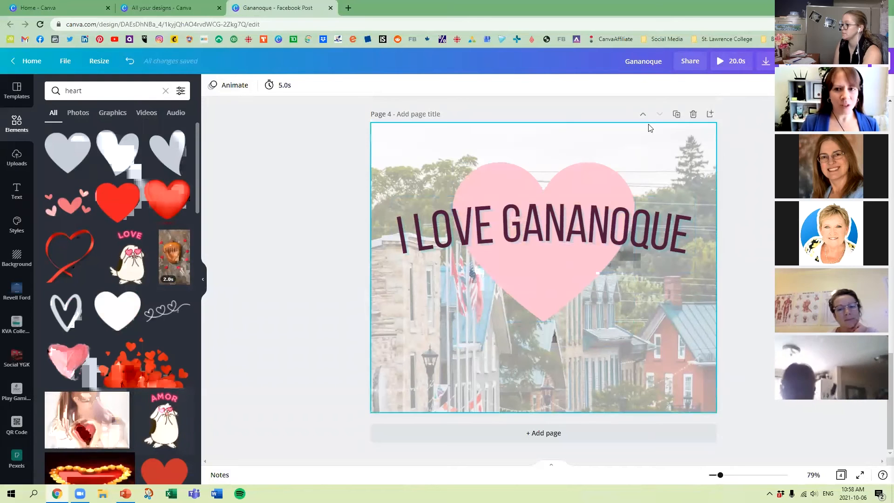
Delete the medical app page and the pink page with the floral frames from the design.
{"action": "scroll", "coordinate": [657, 138], "scroll_direction": "up", "scroll_amount": 2}
{"action": "scroll", "coordinate": [657, 136], "scroll_direction": "up", "scroll_amount": 15}
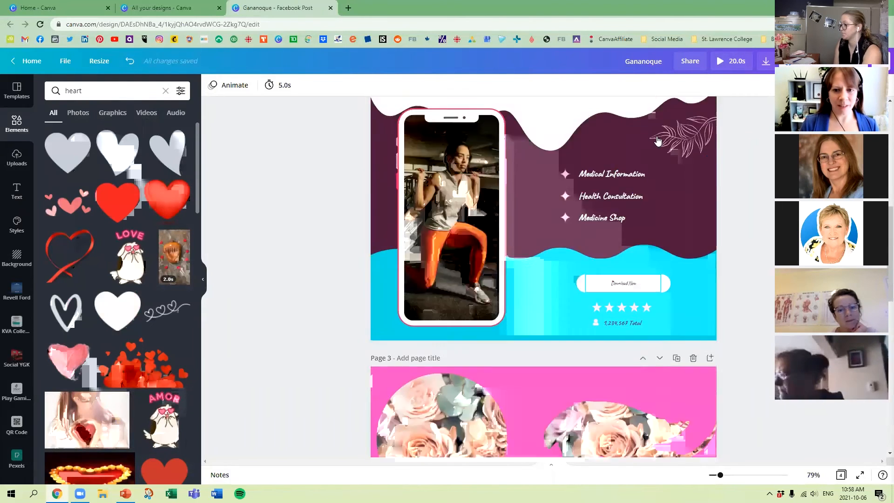
{"action": "scroll", "coordinate": [705, 224], "scroll_direction": "down", "scroll_amount": 5}
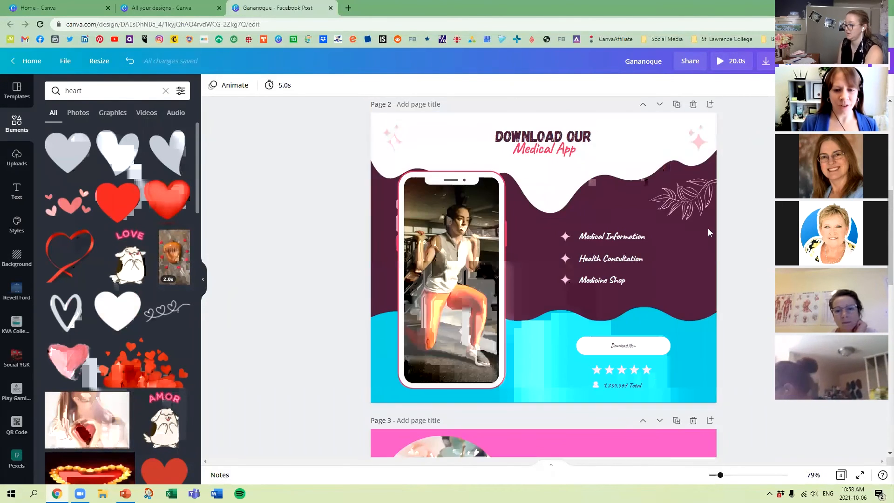
{"action": "left_click", "coordinate": [692, 104]}
{"action": "left_click", "coordinate": [693, 104]}
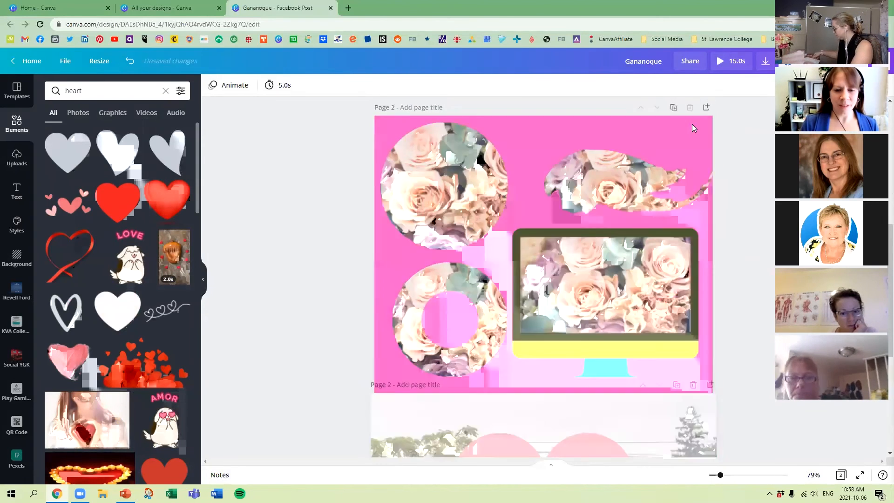
{"action": "scroll", "coordinate": [531, 249], "scroll_direction": "up", "scroll_amount": 5}
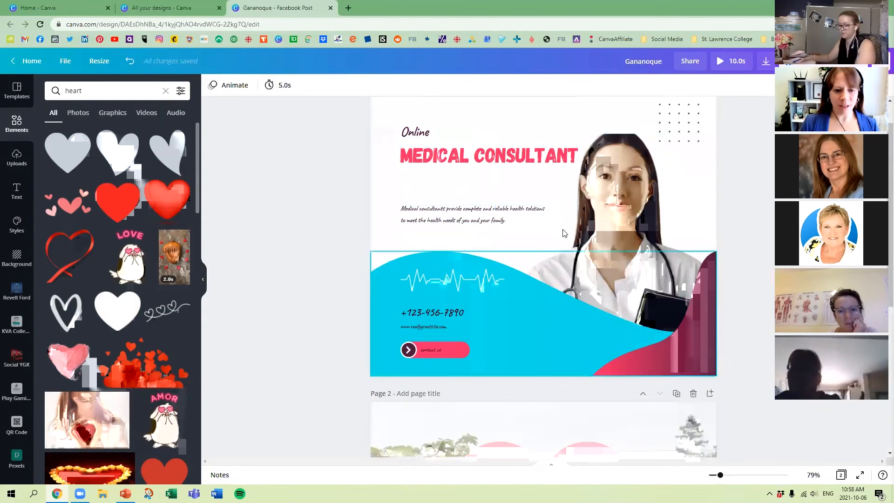
Apply the Typewriter text animation to the "MEDICAL CONSULTANT" heading on page 1.
{"action": "left_click", "coordinate": [230, 89]}
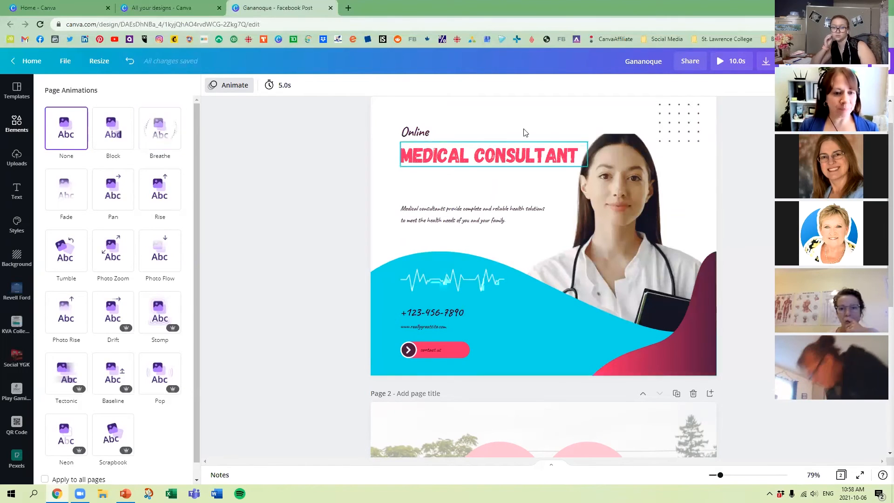
{"action": "left_click", "coordinate": [502, 159]}
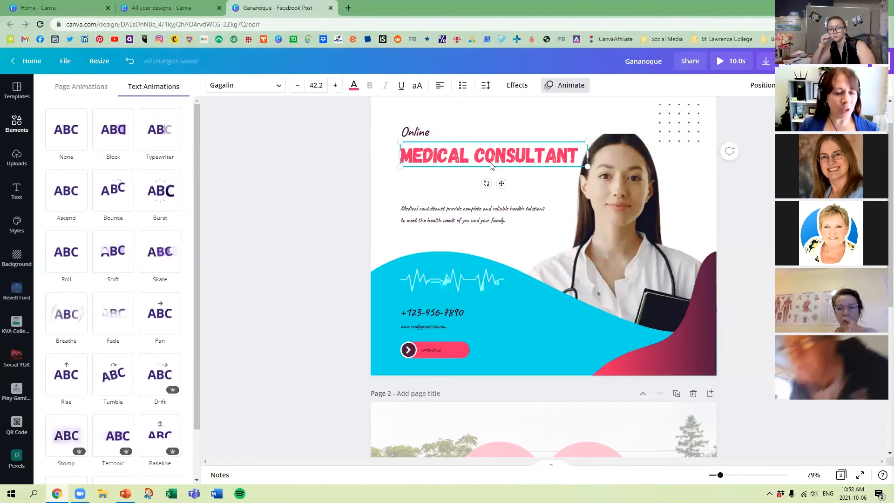
{"action": "left_click", "coordinate": [571, 89]}
{"action": "left_click", "coordinate": [569, 86]}
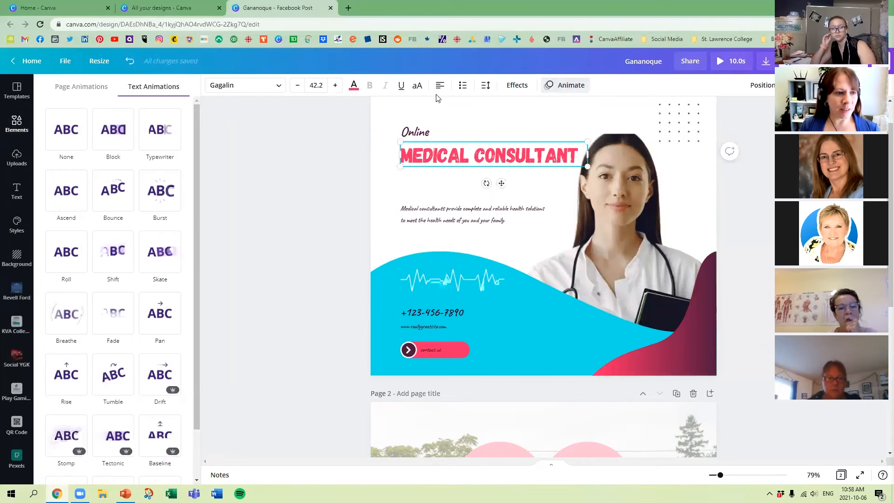
{"action": "left_click", "coordinate": [169, 131]}
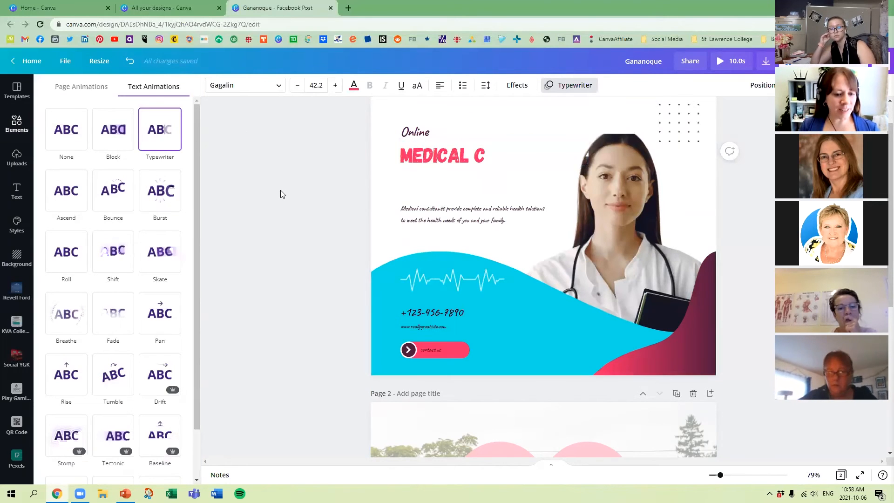
{"action": "left_click", "coordinate": [280, 190]}
Apply the Block page animation to the whole of page 1.
{"action": "scroll", "coordinate": [281, 190], "scroll_direction": "up", "scroll_amount": 1}
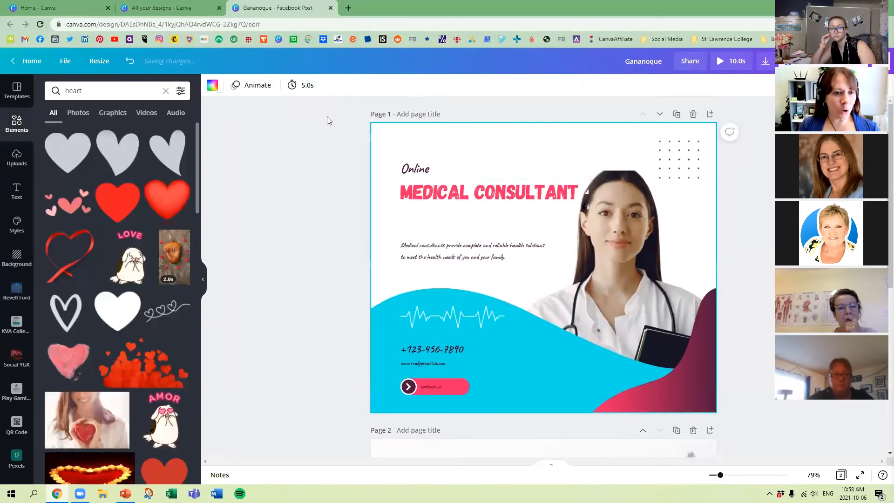
{"action": "left_click", "coordinate": [247, 84]}
{"action": "left_click", "coordinate": [112, 129]}
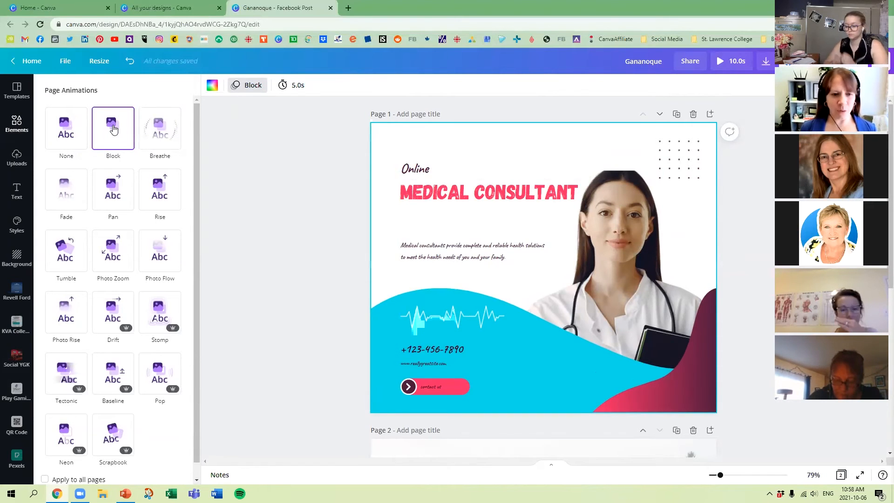
Apply the Block text animation to the "MEDICAL CONSULTANT" heading on page 1.
{"action": "left_click", "coordinate": [456, 191]}
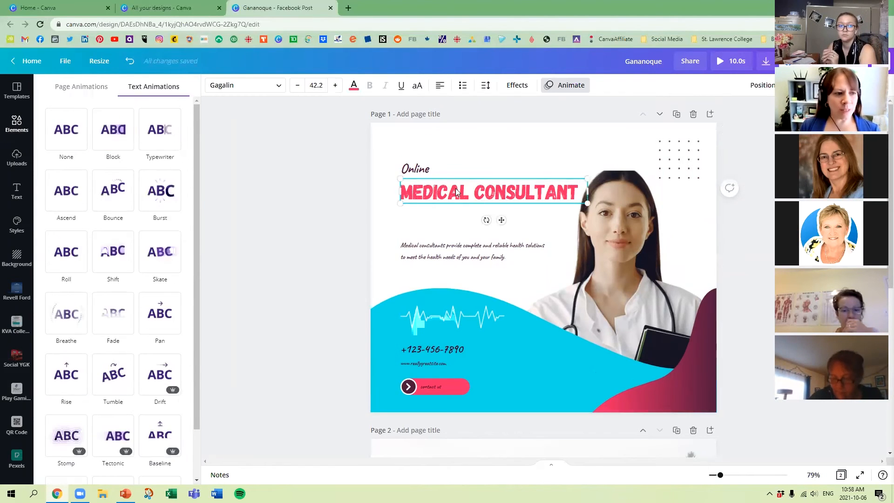
{"action": "left_click", "coordinate": [563, 86]}
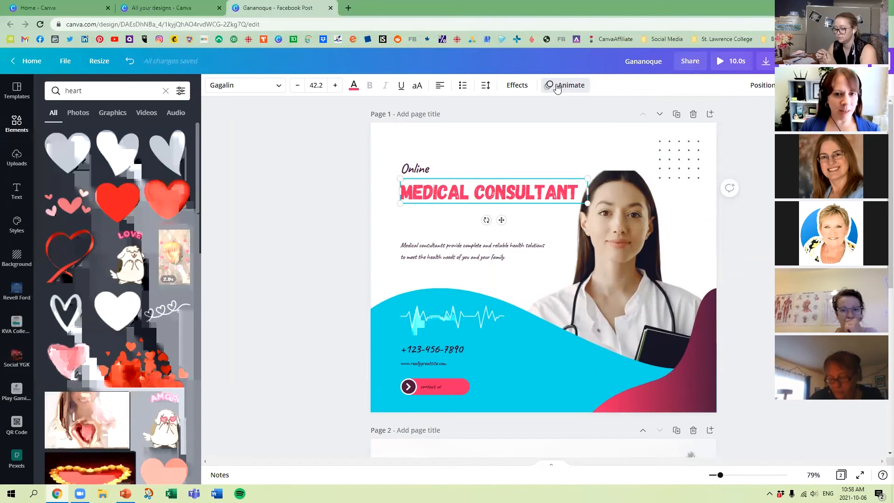
{"action": "left_click", "coordinate": [564, 86]}
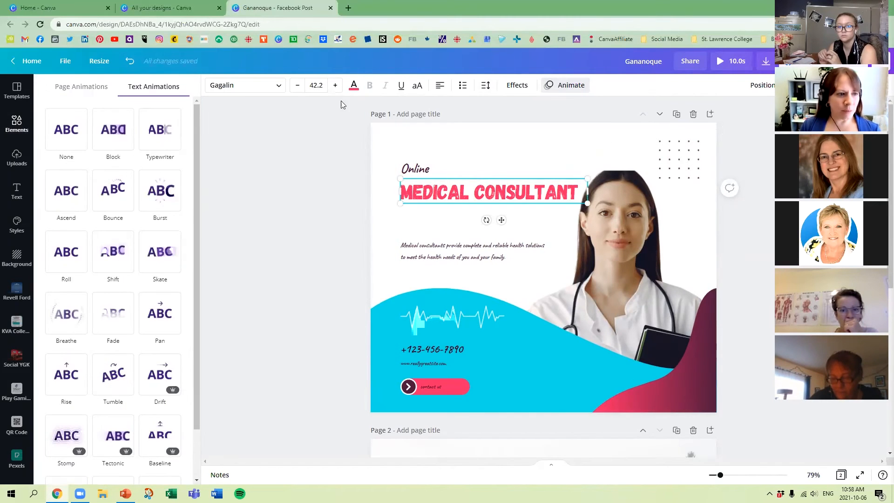
{"action": "left_click", "coordinate": [113, 129]}
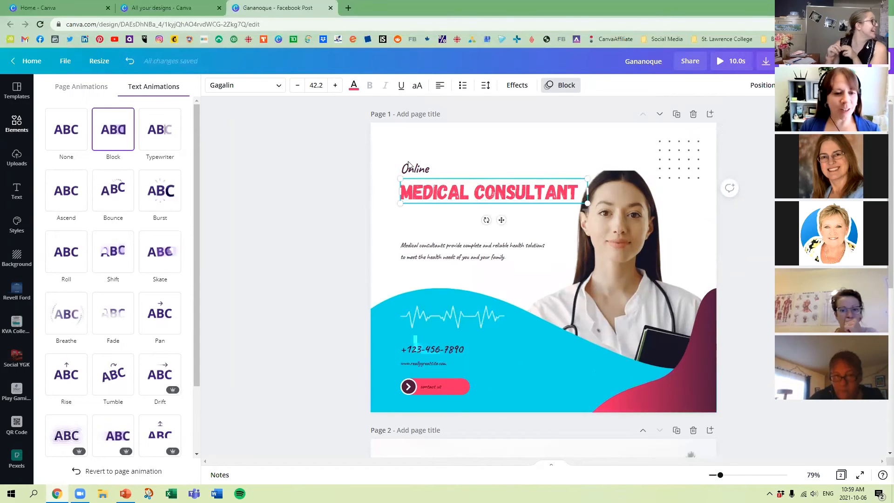
{"action": "left_click", "coordinate": [481, 134]}
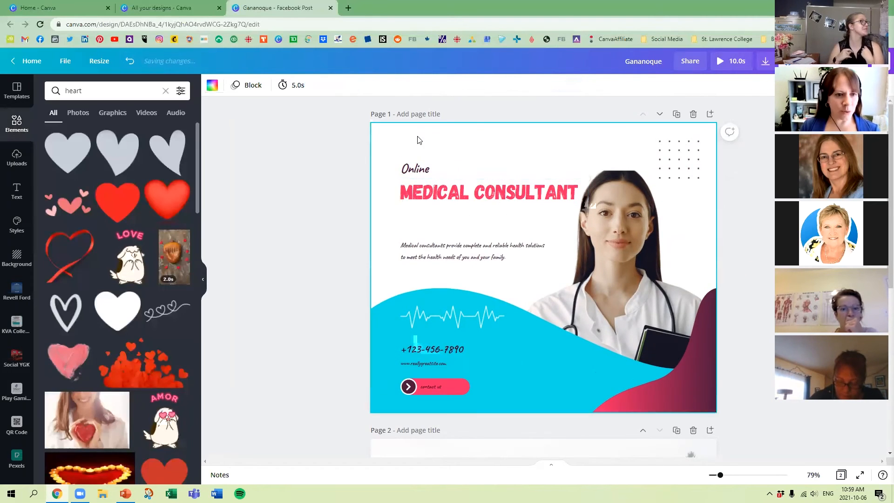
Remove the page animation from page 1 by setting it to None.
{"action": "left_click", "coordinate": [250, 89]}
{"action": "left_click", "coordinate": [66, 128]}
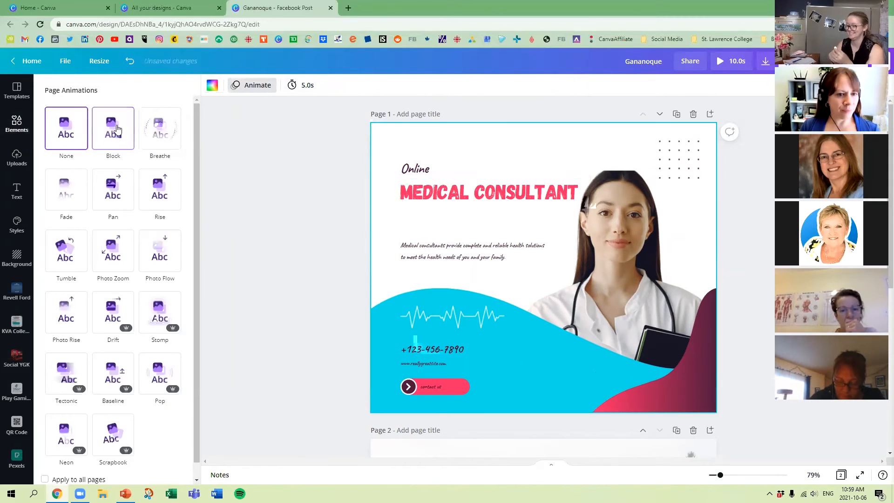
{"action": "left_click", "coordinate": [390, 194]}
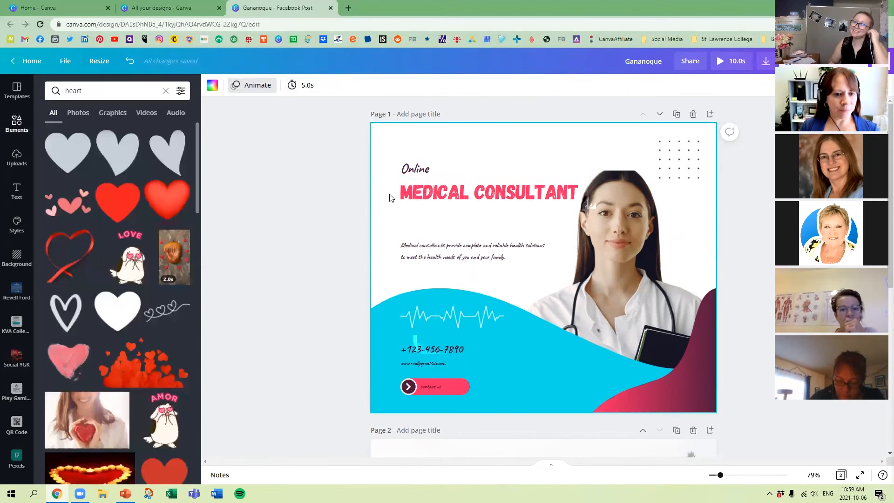
{"action": "left_click", "coordinate": [423, 194]}
{"action": "left_click", "coordinate": [527, 136]}
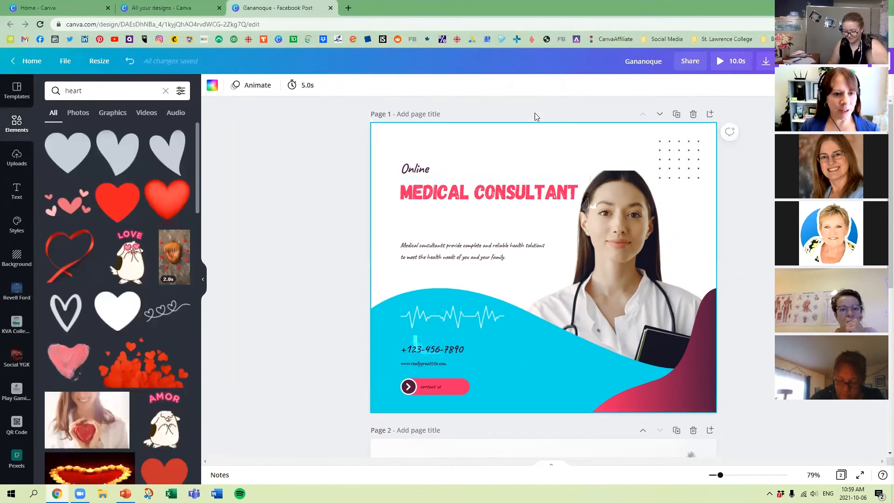
Preview the Photo Zoom and Photo Flow page animations on page 1.
{"action": "left_click", "coordinate": [252, 84]}
{"action": "left_click", "coordinate": [111, 245]}
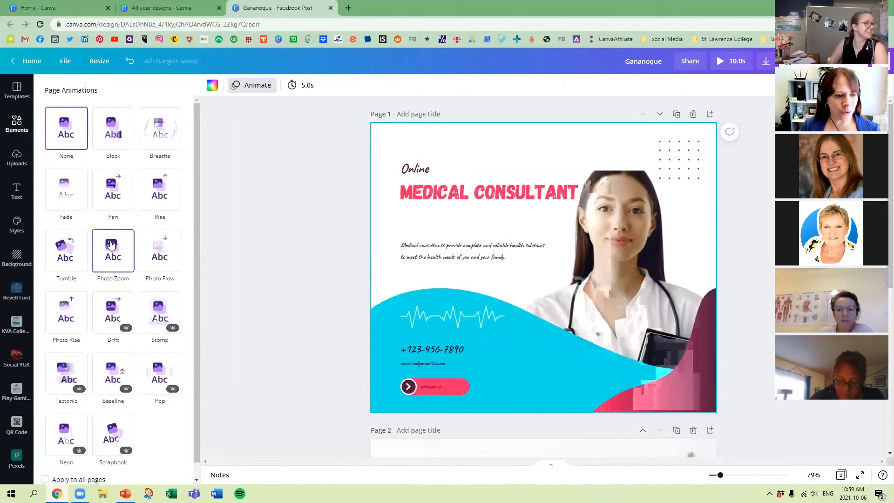
{"action": "left_click", "coordinate": [161, 258]}
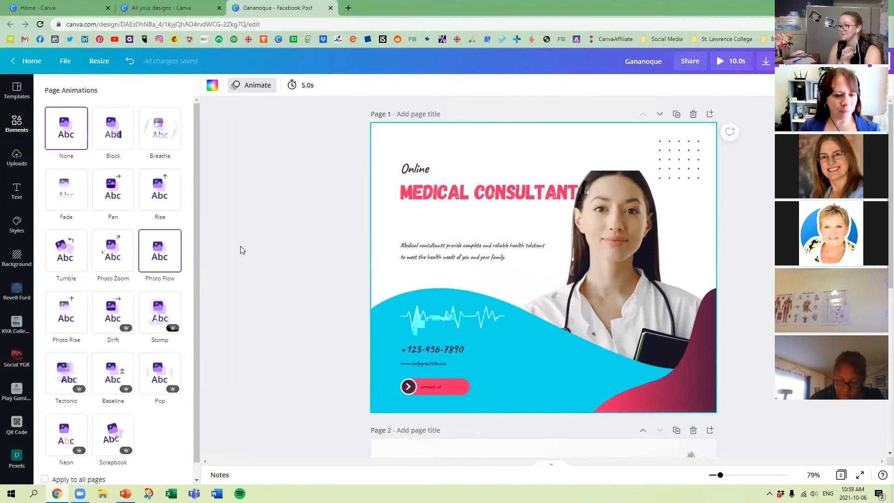
{"action": "left_click", "coordinate": [287, 249]}
Try the Pan and Photo Zoom page animations on the "I LOVE GANANOQUE" page.
{"action": "scroll", "coordinate": [286, 249], "scroll_direction": "down", "scroll_amount": 3}
{"action": "scroll", "coordinate": [287, 250], "scroll_direction": "down", "scroll_amount": 3}
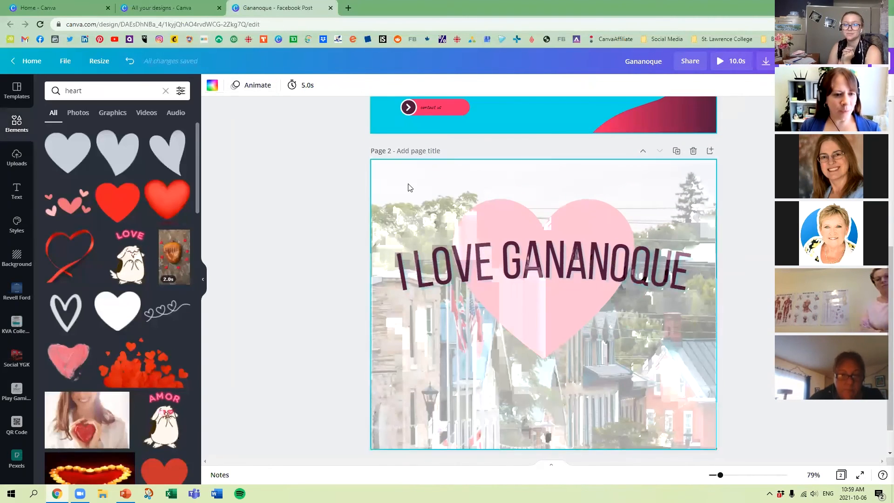
{"action": "left_click", "coordinate": [410, 186]}
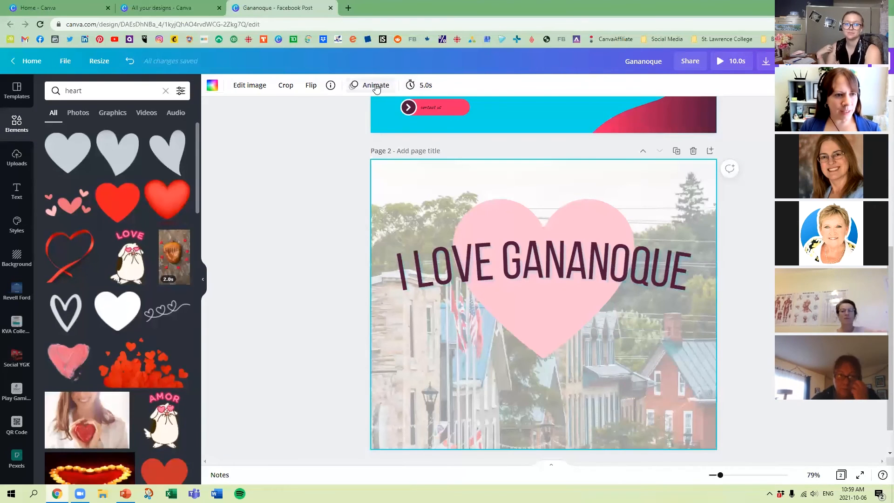
{"action": "left_click", "coordinate": [373, 85]}
{"action": "left_click", "coordinate": [123, 195]}
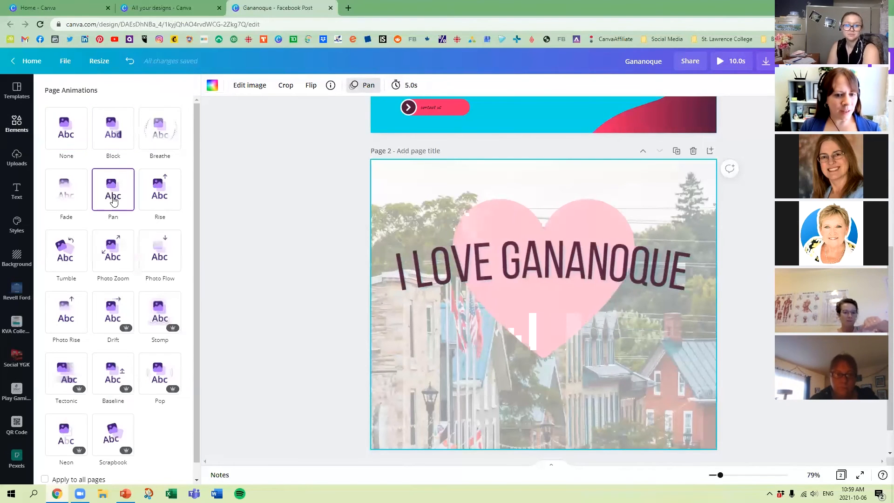
{"action": "left_click", "coordinate": [107, 252]}
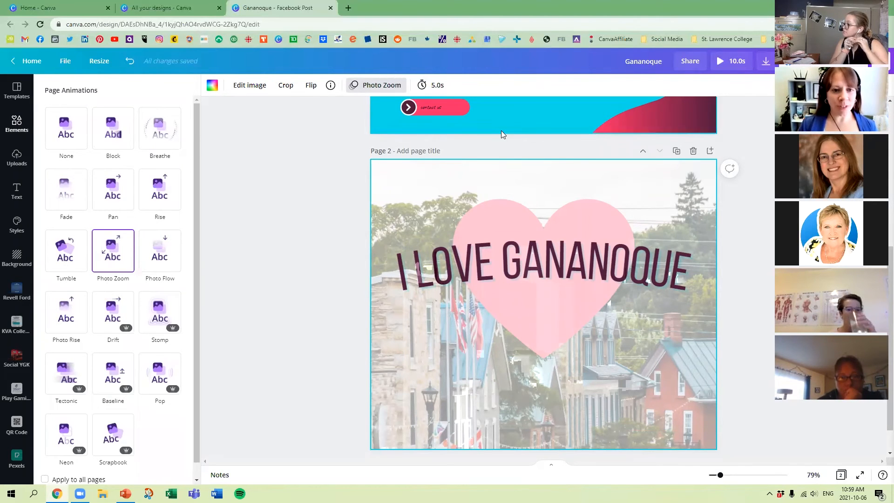
Choose MP4 Video as the download file type, and open the page timing setting.
{"action": "scroll", "coordinate": [543, 274], "scroll_direction": "up", "scroll_amount": 5}
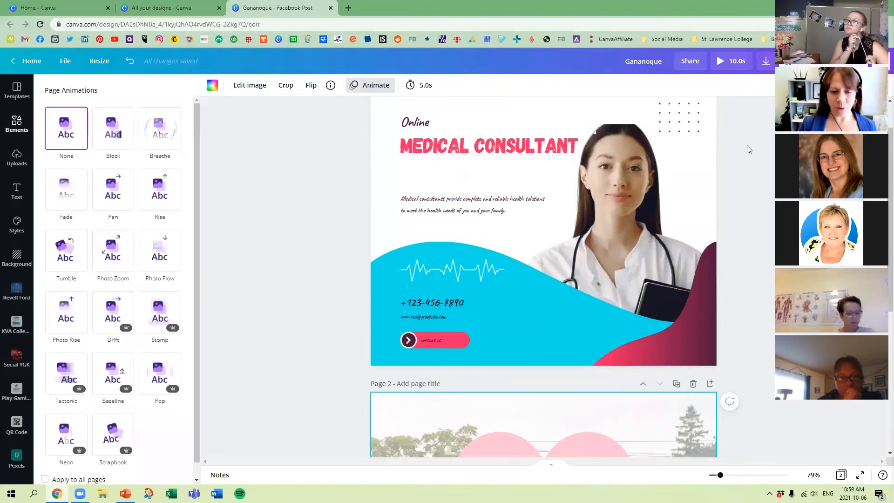
{"action": "scroll", "coordinate": [749, 150], "scroll_direction": "up", "scroll_amount": 1}
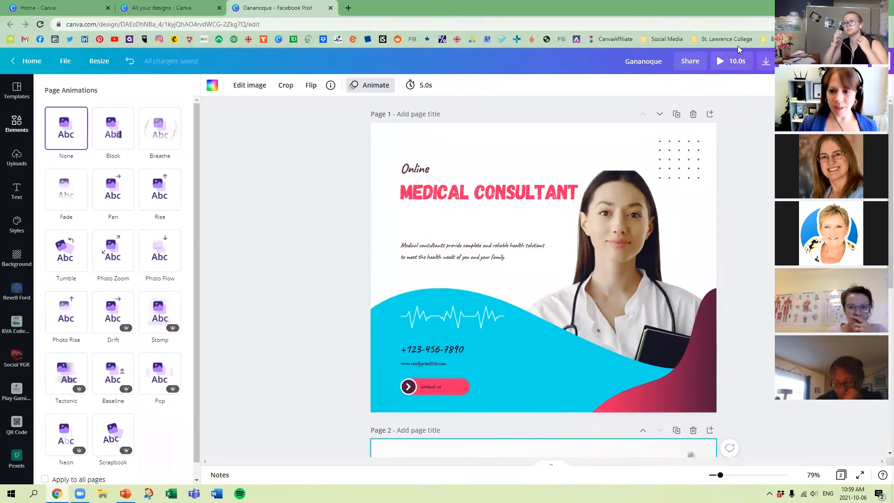
{"action": "left_click", "coordinate": [767, 62]}
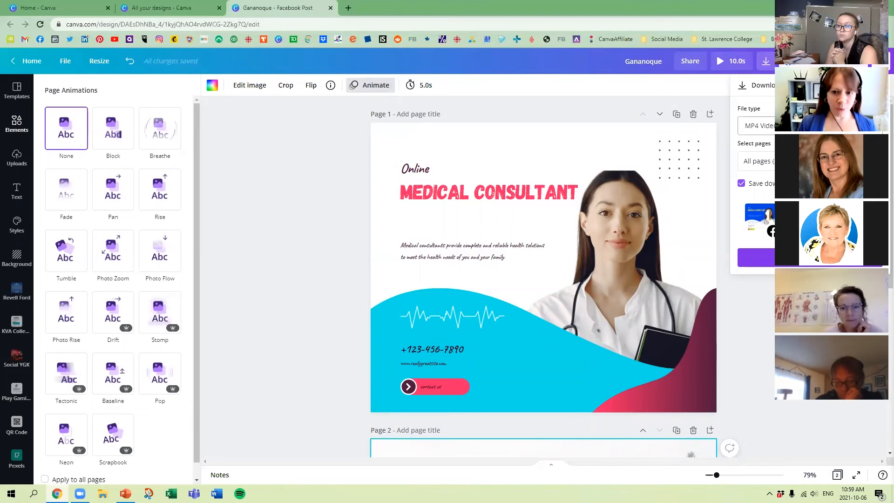
{"action": "left_click", "coordinate": [839, 126]}
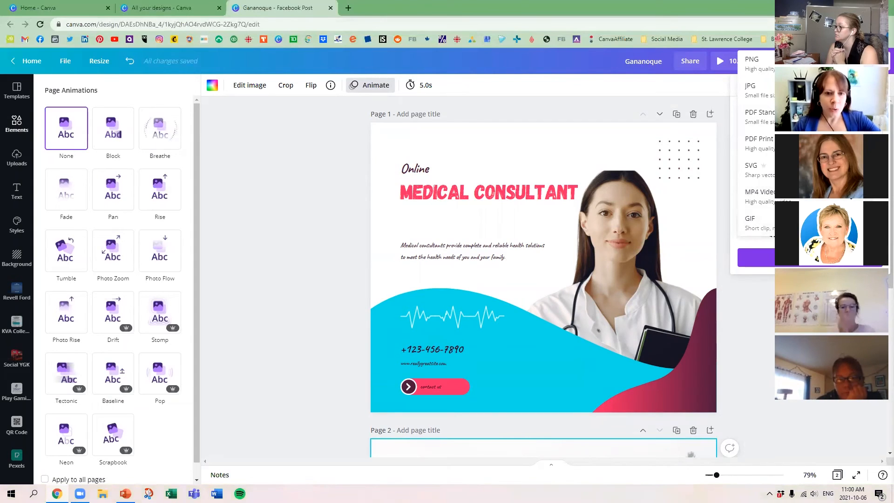
{"action": "left_click", "coordinate": [764, 195]}
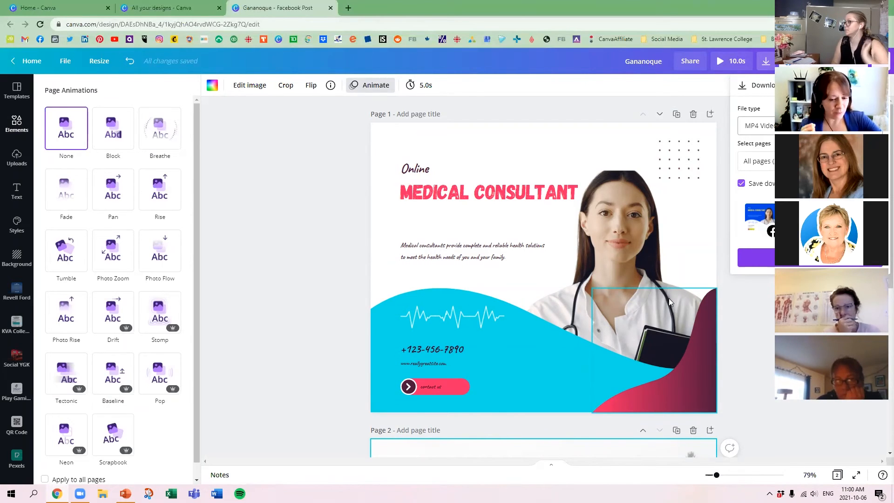
{"action": "left_click", "coordinate": [422, 86]}
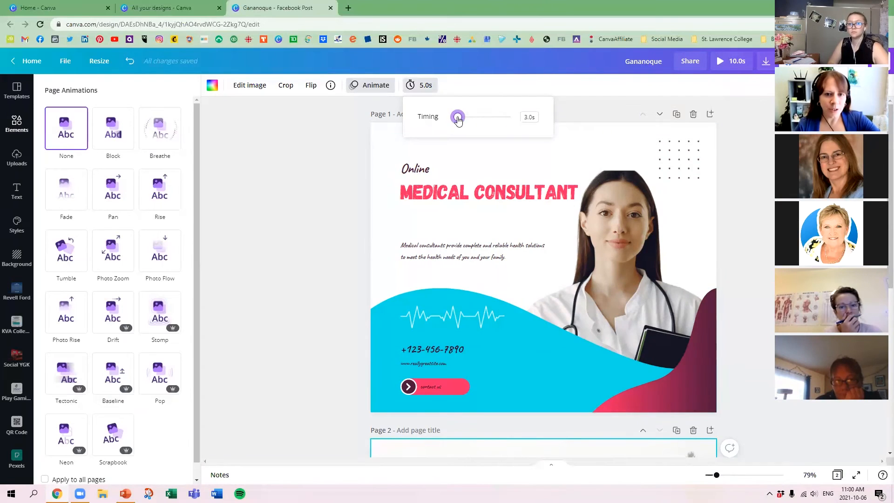
Download only page 1 of the design as a GIF.
{"action": "left_click", "coordinate": [765, 62]}
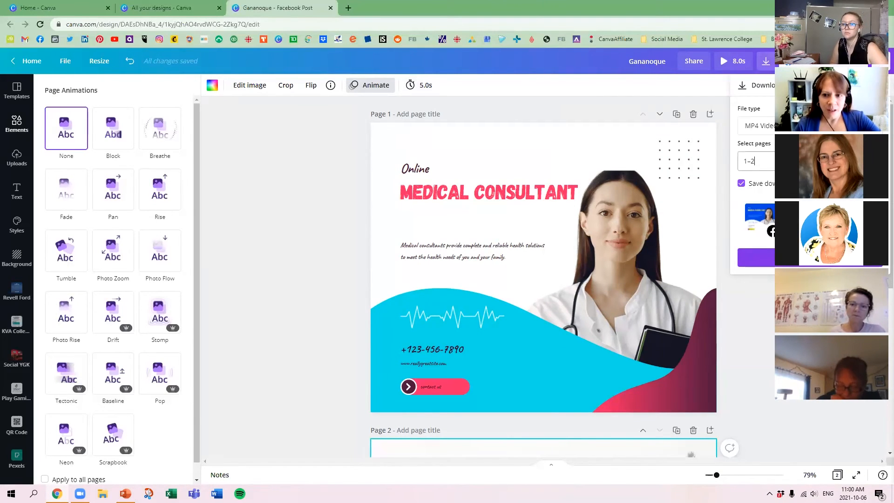
{"action": "left_click", "coordinate": [868, 188]}
{"action": "left_click", "coordinate": [869, 214]}
{"action": "left_click", "coordinate": [811, 274]}
{"action": "left_click", "coordinate": [833, 126]}
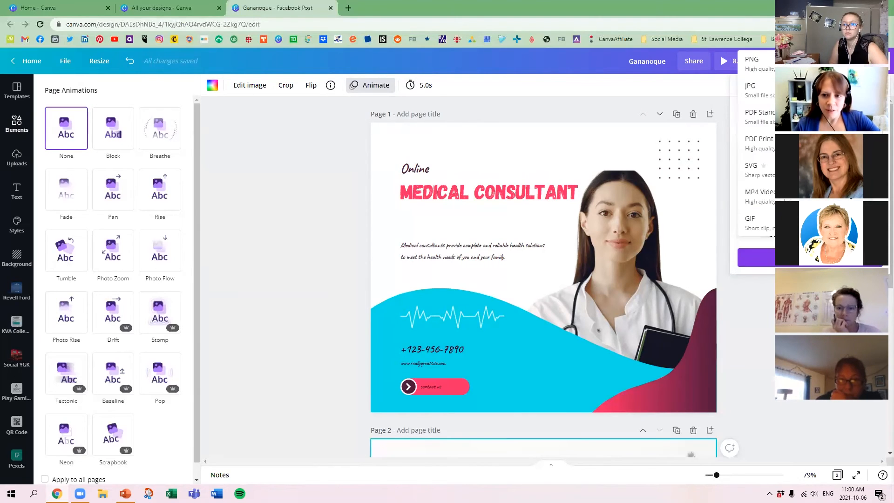
{"action": "left_click", "coordinate": [754, 223]}
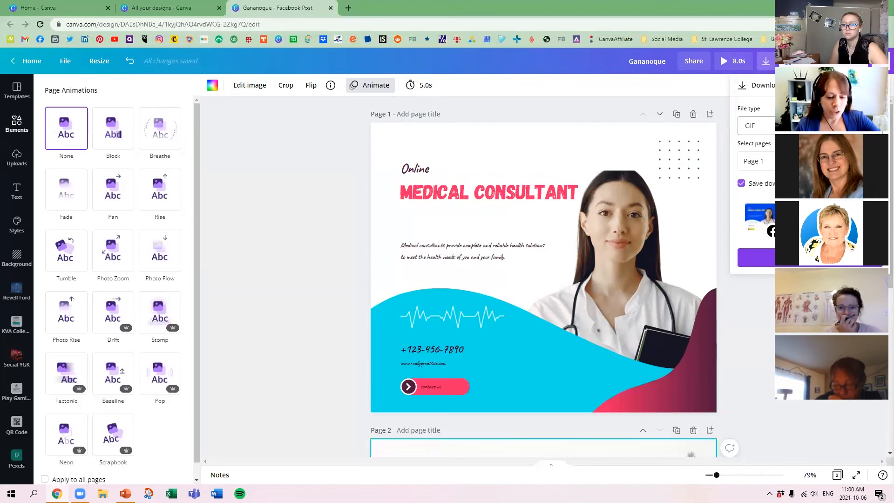
{"action": "left_click", "coordinate": [811, 257]}
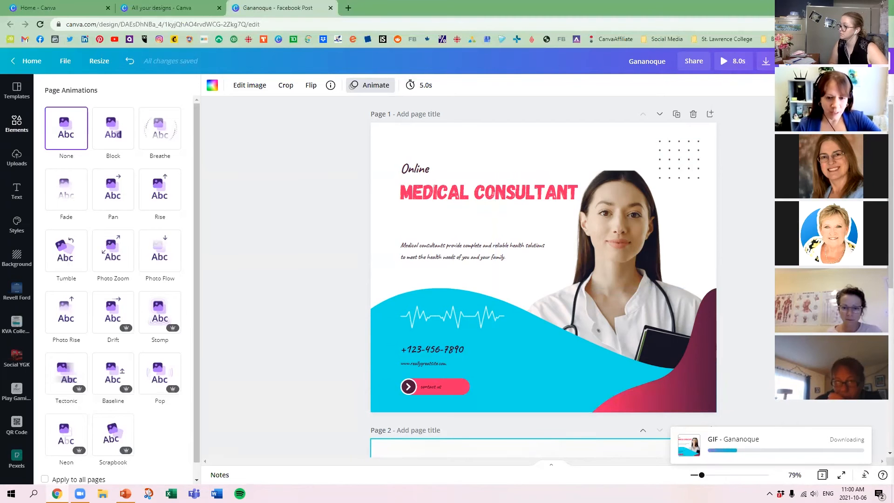
{"action": "scroll", "coordinate": [766, 247], "scroll_direction": "down", "scroll_amount": 5}
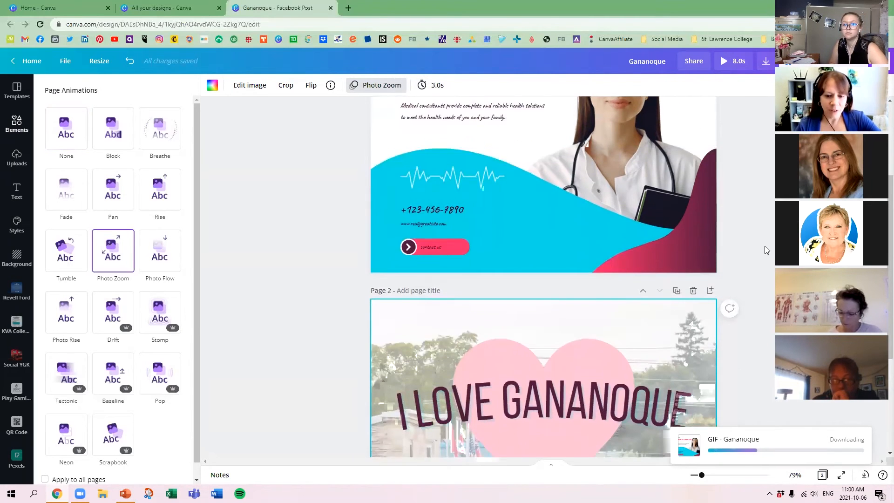
{"action": "scroll", "coordinate": [771, 227], "scroll_direction": "down", "scroll_amount": 2}
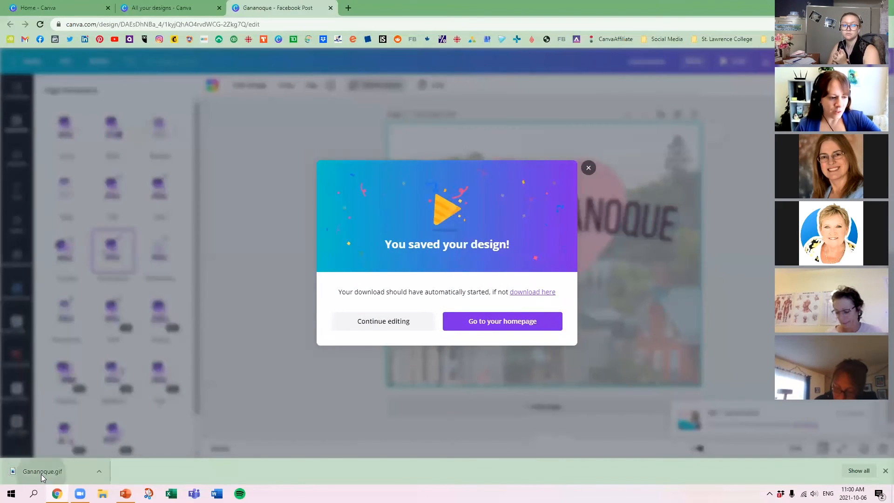
View the downloaded Gananoque.gif, close it, and return to editing the design.
{"action": "left_click", "coordinate": [41, 474]}
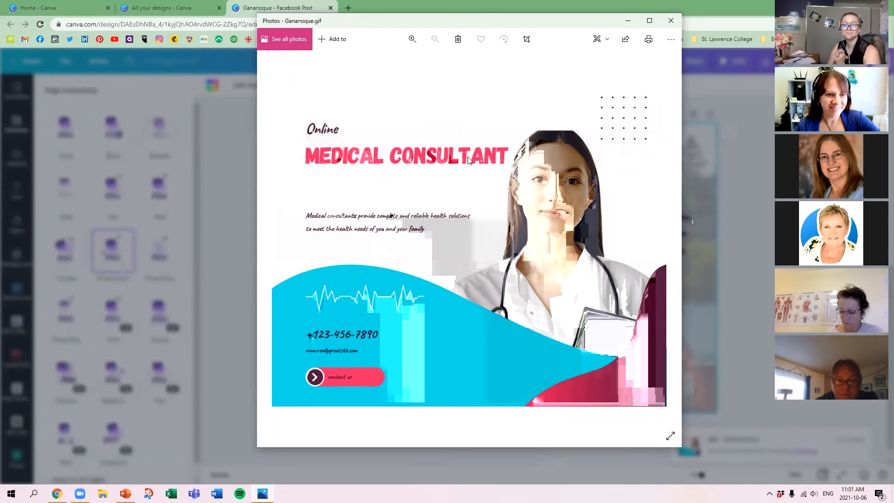
{"action": "left_click", "coordinate": [672, 21]}
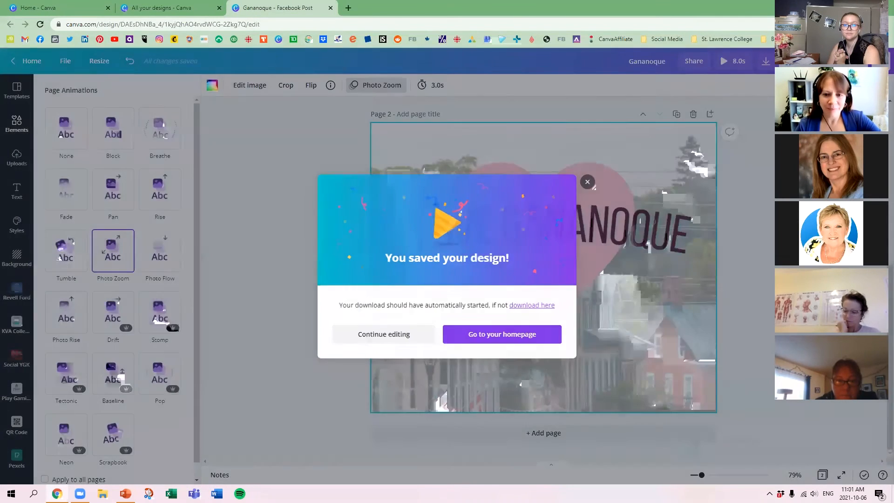
{"action": "left_click", "coordinate": [588, 182]}
Apply the Block page animation to the "MEDICAL CONSULTANT" page.
{"action": "scroll", "coordinate": [550, 205], "scroll_direction": "up", "scroll_amount": 7}
{"action": "left_click", "coordinate": [381, 86]}
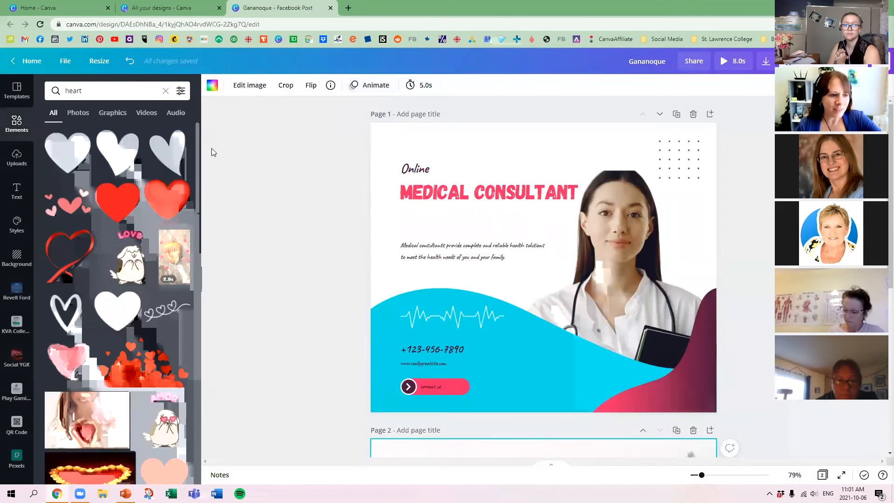
{"action": "left_click", "coordinate": [369, 85]}
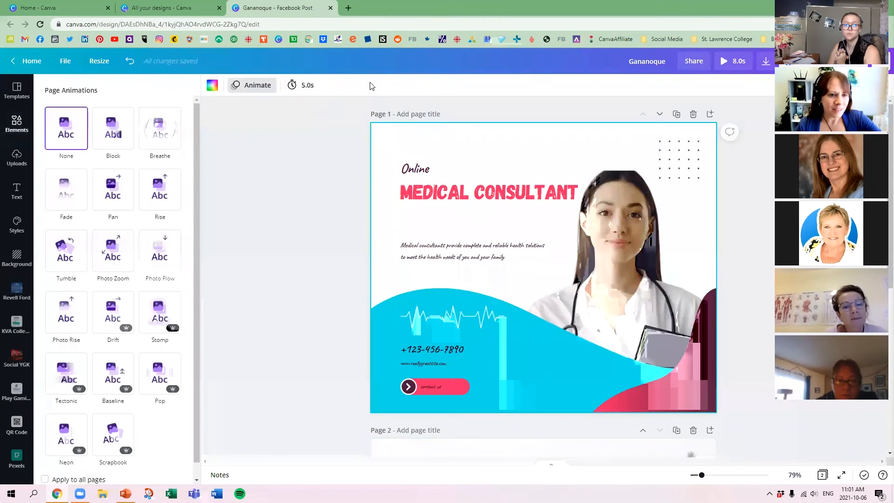
{"action": "left_click", "coordinate": [114, 130]}
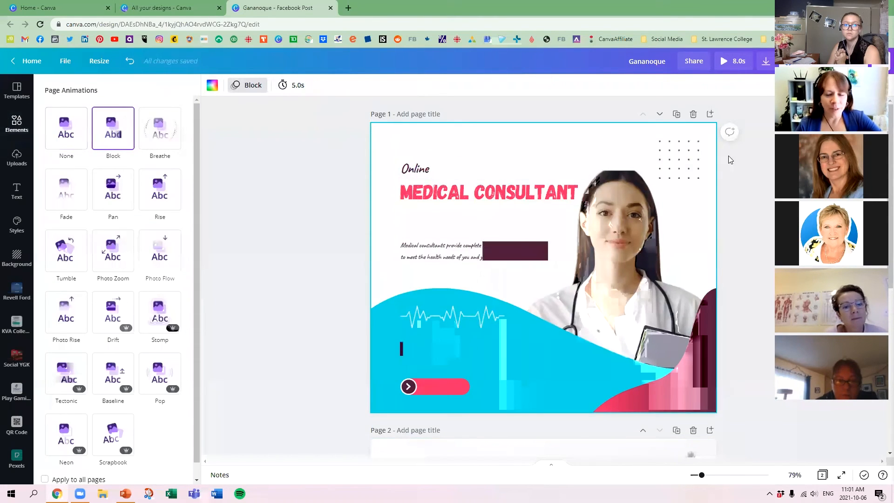
Download the Block-animated page 1 as a GIF and view the downloaded file before returning to the design.
{"action": "left_click", "coordinate": [766, 63]}
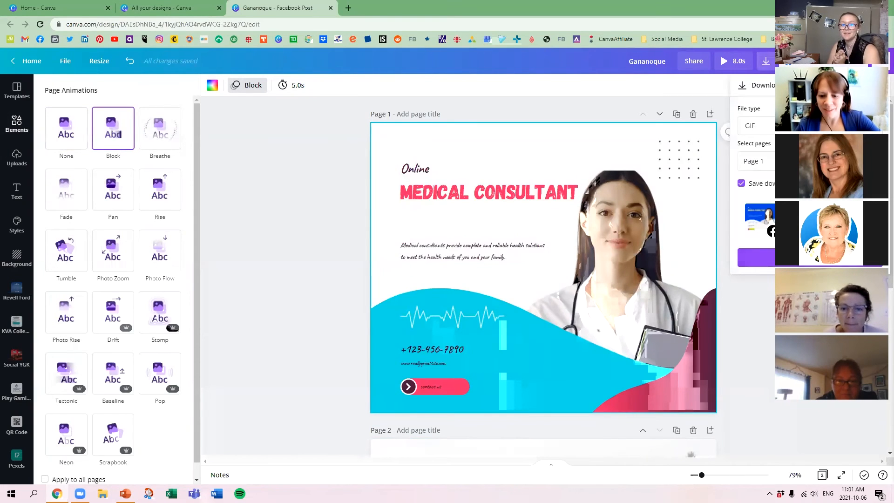
{"action": "left_click", "coordinate": [801, 257]}
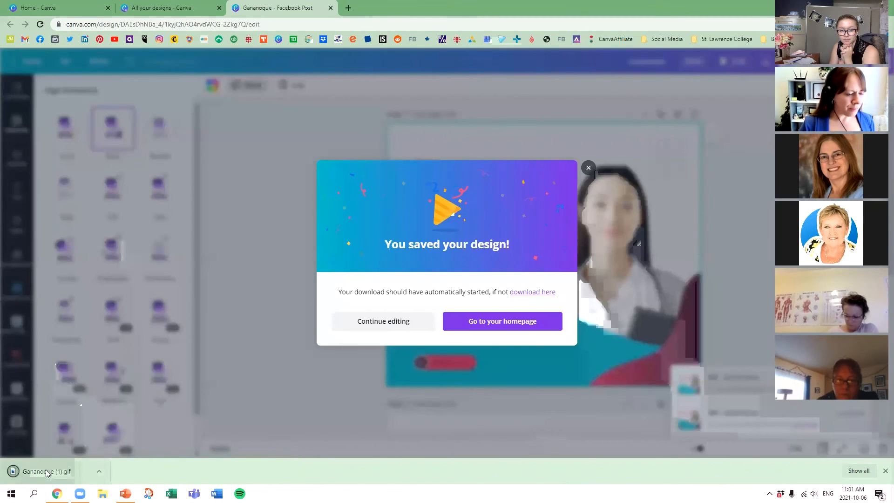
{"action": "left_click", "coordinate": [45, 471]}
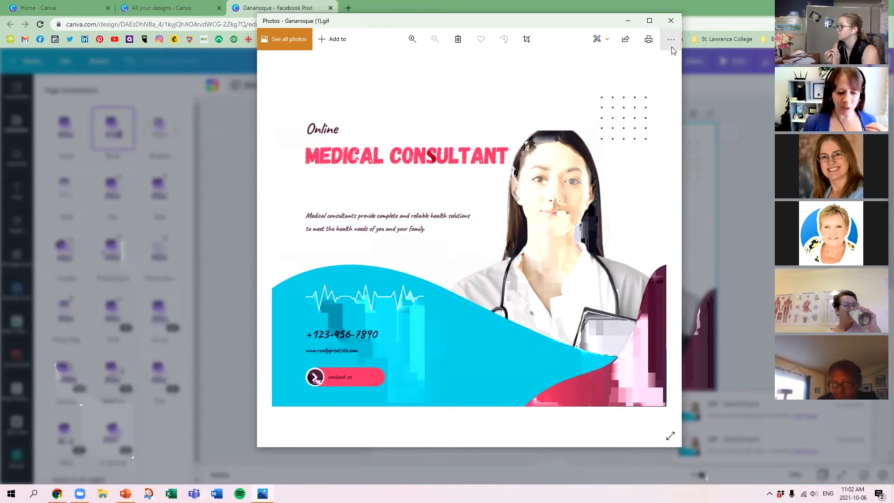
{"action": "left_click", "coordinate": [670, 20]}
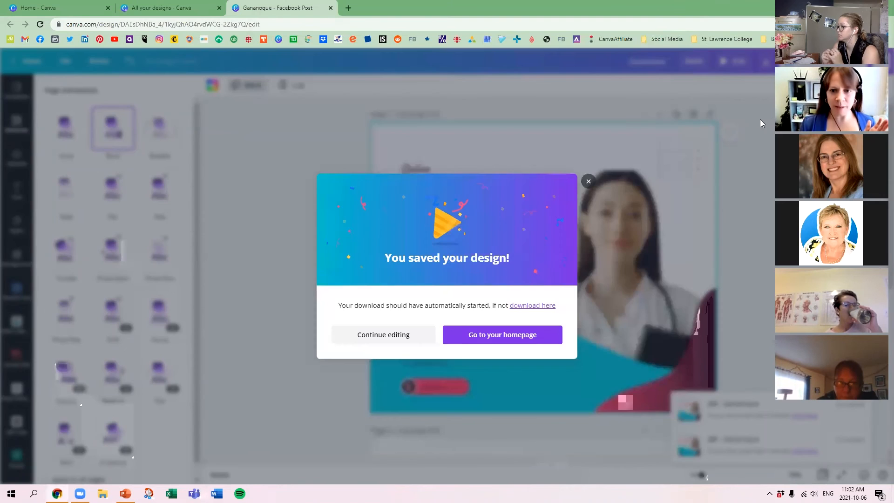
{"action": "left_click", "coordinate": [760, 120]}
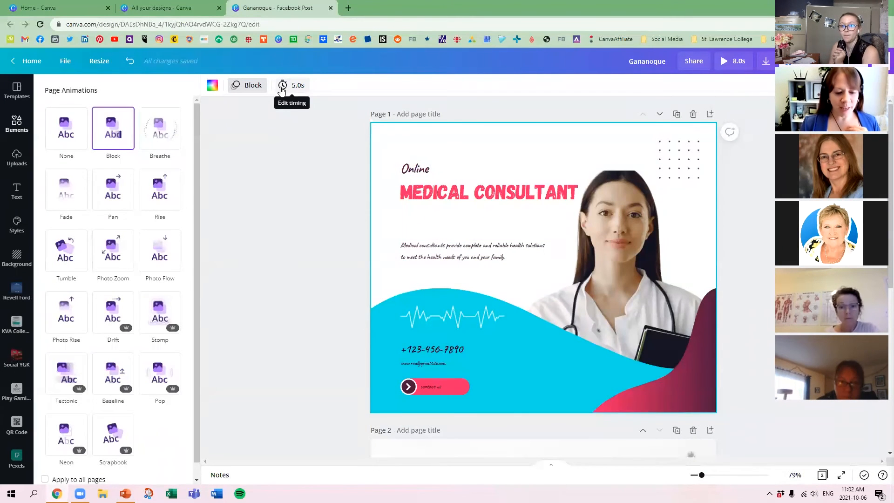
Set the timing of page 1 to 10.5 seconds.
{"action": "left_click", "coordinate": [288, 90]}
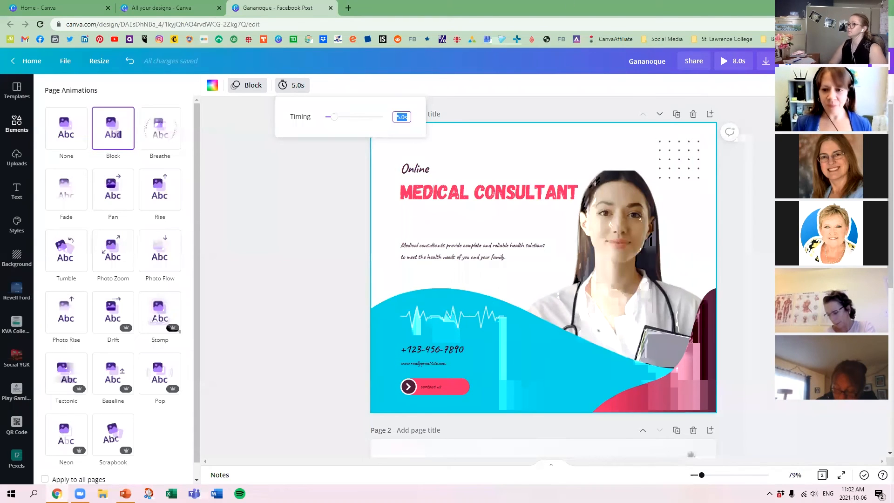
{"action": "left_click", "coordinate": [751, 247]}
{"action": "scroll", "coordinate": [752, 247], "scroll_direction": "down", "scroll_amount": 7}
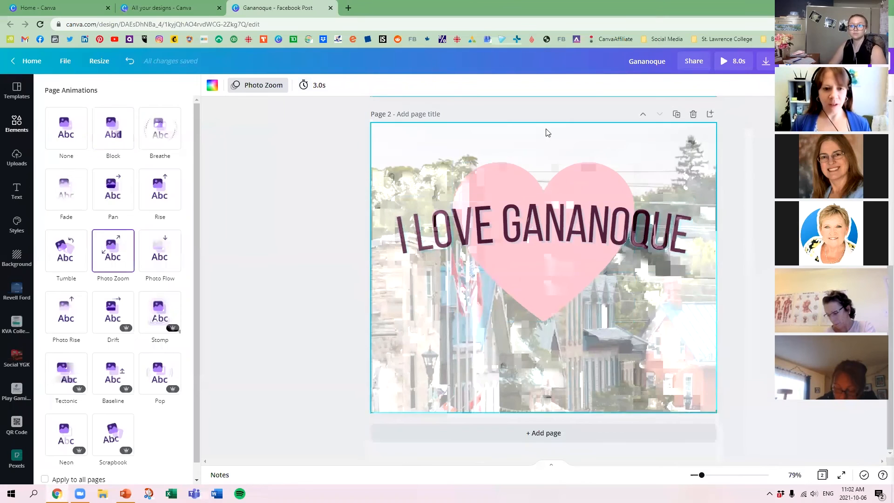
{"action": "left_click", "coordinate": [319, 85]}
{"action": "left_click_drag", "start_coordinate": [354, 119], "coordinate": [366, 123]}
{"action": "left_click", "coordinate": [368, 173]}
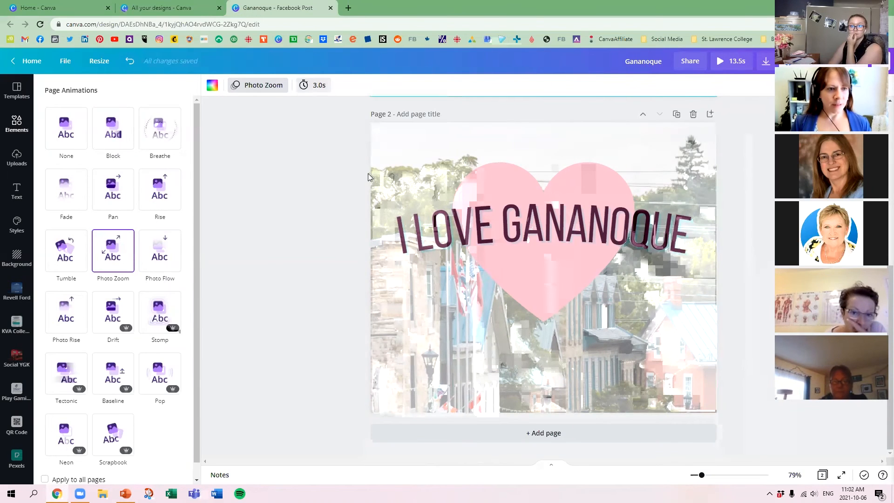
Download only page 2, the "I LOVE GANANOQUE" page, as an MP4 Video.
{"action": "left_click", "coordinate": [767, 61]}
{"action": "left_click", "coordinate": [751, 125]}
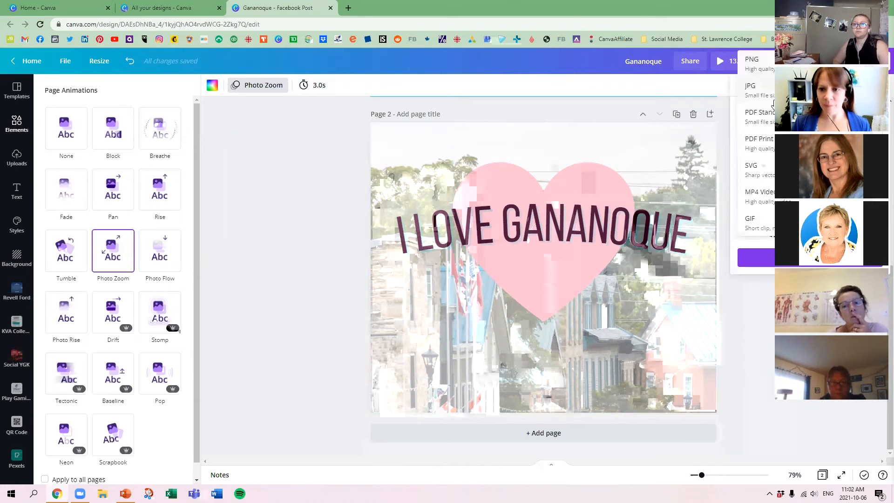
{"action": "left_click", "coordinate": [775, 196]}
{"action": "left_click", "coordinate": [811, 161]}
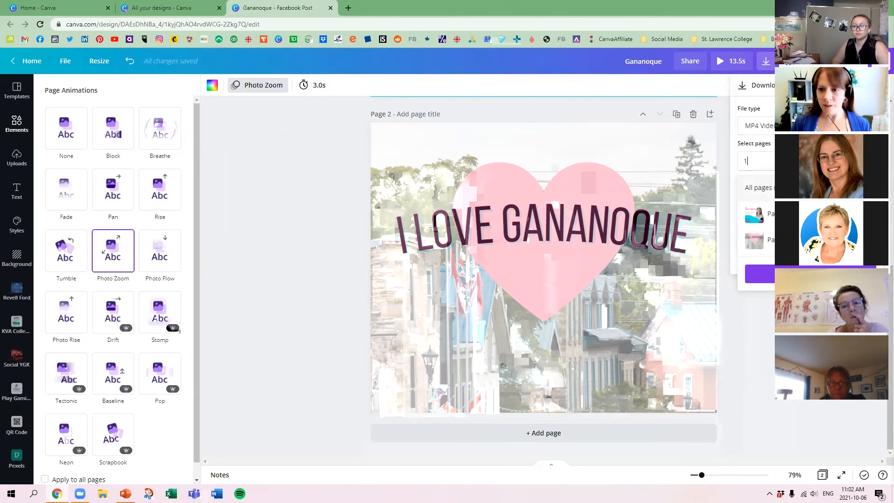
{"action": "left_click", "coordinate": [810, 214]}
{"action": "left_click", "coordinate": [811, 239]}
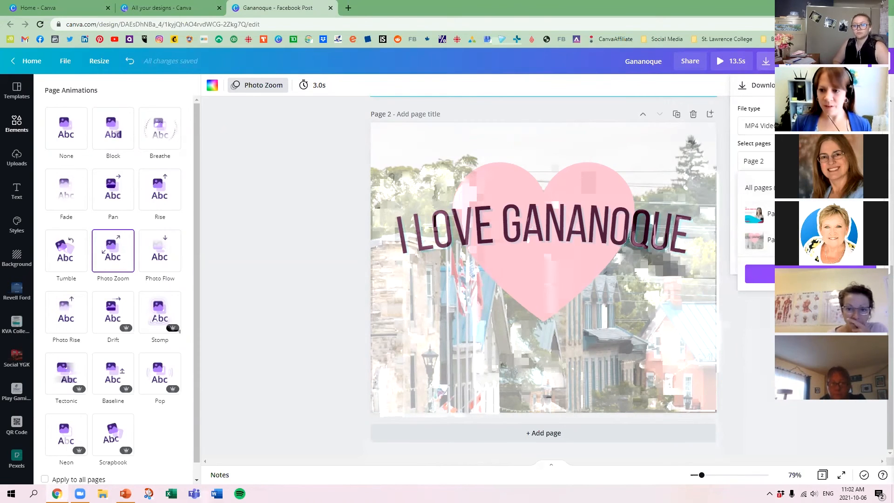
{"action": "left_click", "coordinate": [810, 274]}
{"action": "left_click", "coordinate": [810, 258]}
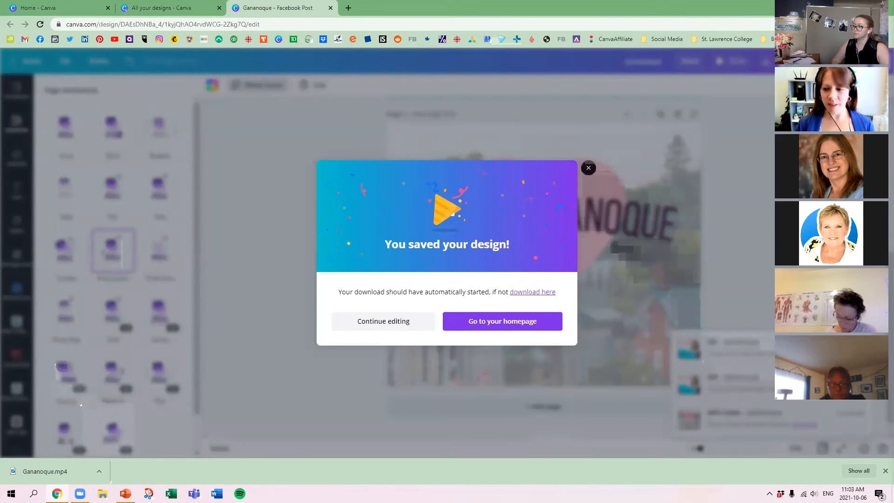
Play the downloaded Gananoque.mp4, replay it from the beginning, and return to editing the design.
{"action": "left_click", "coordinate": [53, 472]}
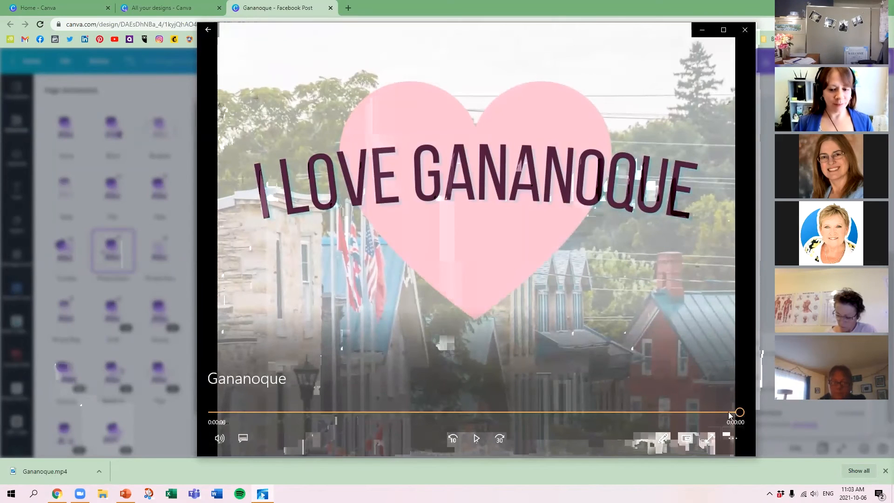
{"action": "left_click_drag", "start_coordinate": [739, 413], "coordinate": [214, 413]}
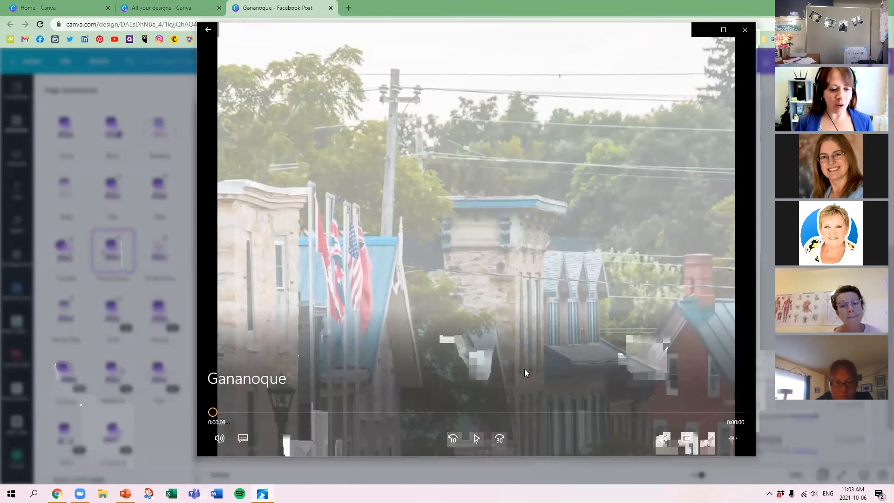
{"action": "left_click", "coordinate": [475, 436]}
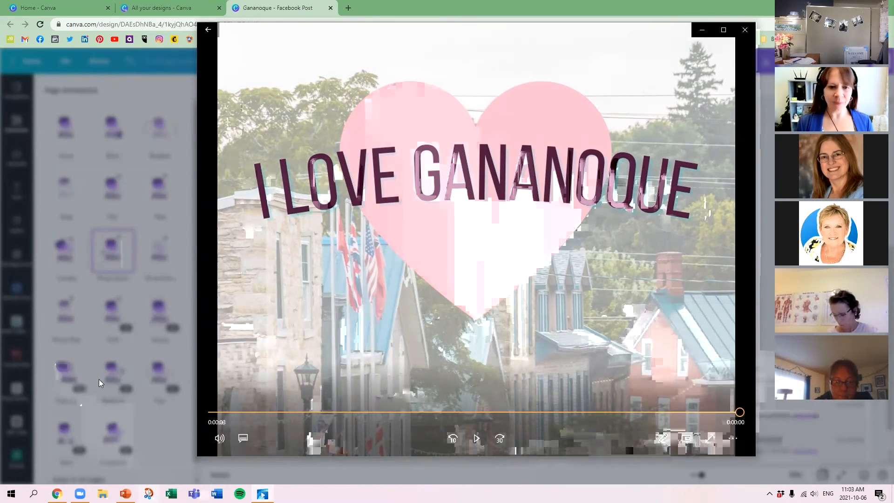
{"action": "left_click", "coordinate": [745, 30]}
{"action": "left_click", "coordinate": [621, 304]}
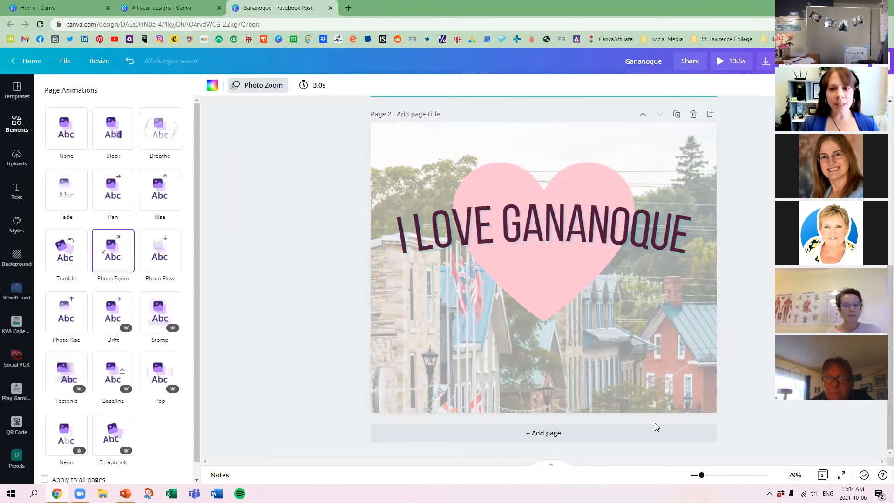
Review the available download file types, keep MP4 Video selected, and return to page 1.
{"action": "left_click", "coordinate": [766, 61]}
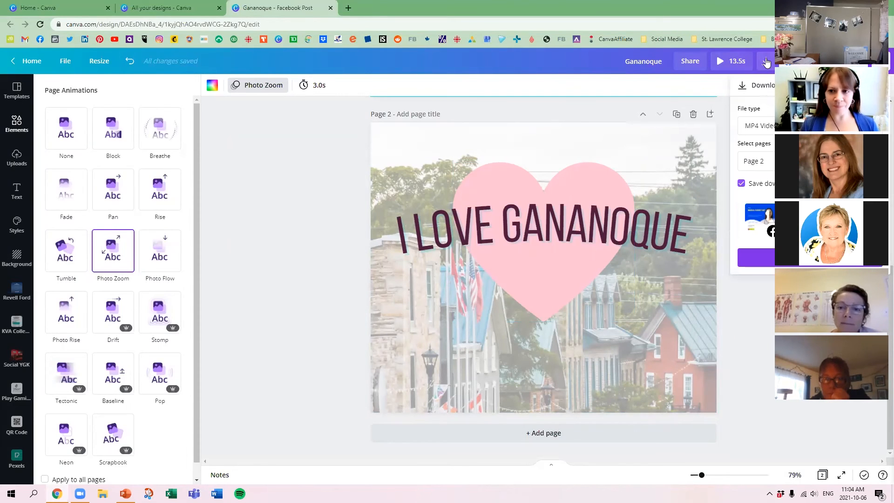
{"action": "left_click", "coordinate": [772, 125]}
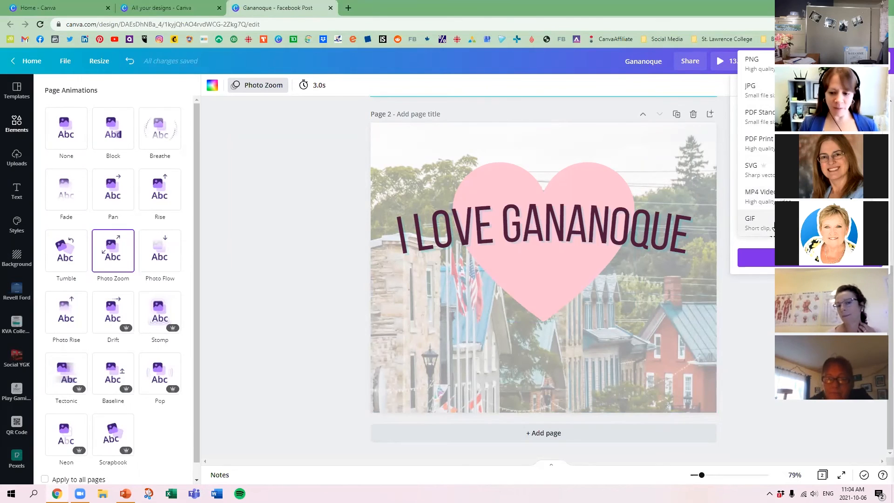
{"action": "left_click", "coordinate": [766, 201]}
{"action": "scroll", "coordinate": [285, 206], "scroll_direction": "up", "scroll_amount": 5}
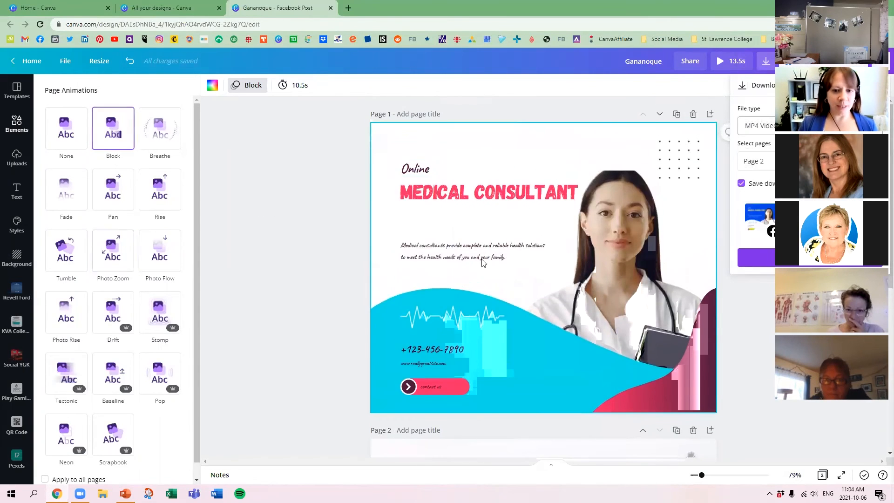
Set the download file type to PDF Print with crop marks included.
{"action": "left_click", "coordinate": [759, 126]}
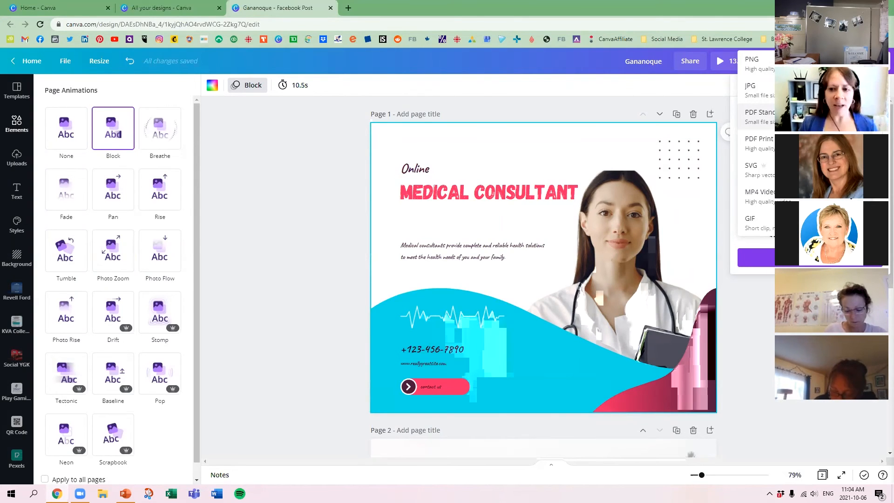
{"action": "left_click", "coordinate": [759, 142]}
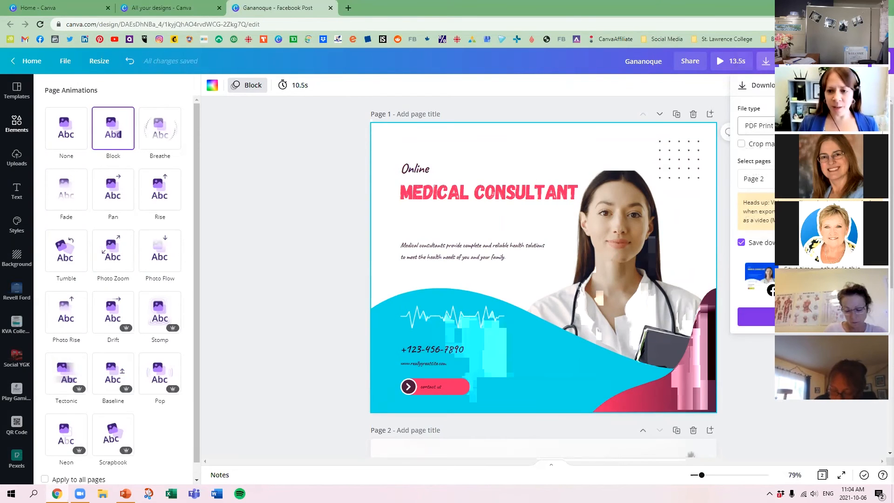
{"action": "left_click", "coordinate": [768, 147]}
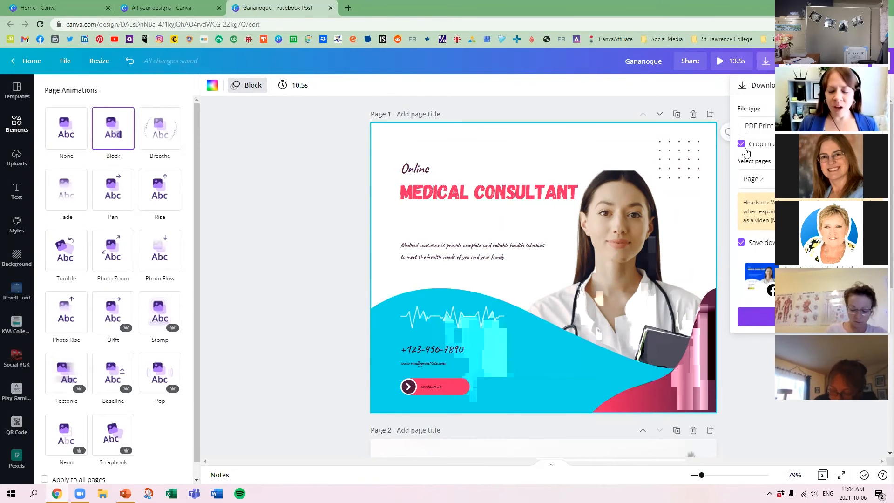
Limit the PDF Print download to page 1, the "MEDICAL CONSULTANT" page, and download it.
{"action": "left_click", "coordinate": [755, 178]}
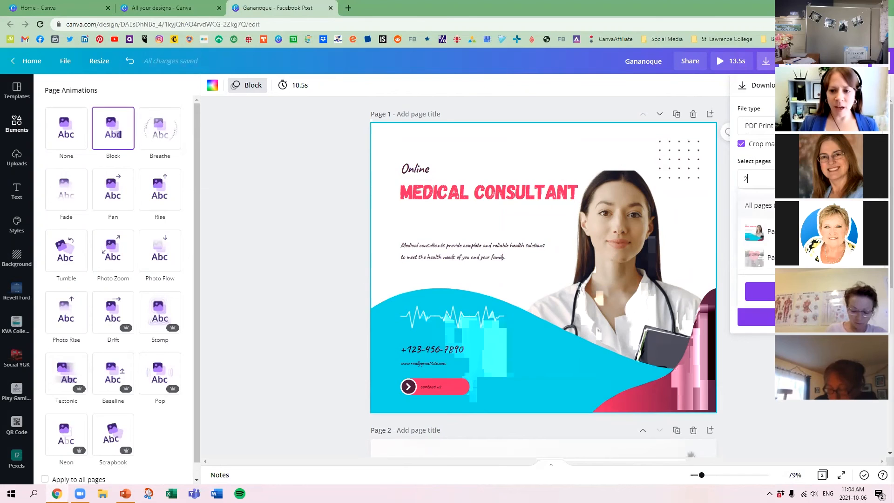
{"action": "left_click", "coordinate": [810, 206]}
{"action": "left_click", "coordinate": [811, 206]}
{"action": "left_click", "coordinate": [810, 231]}
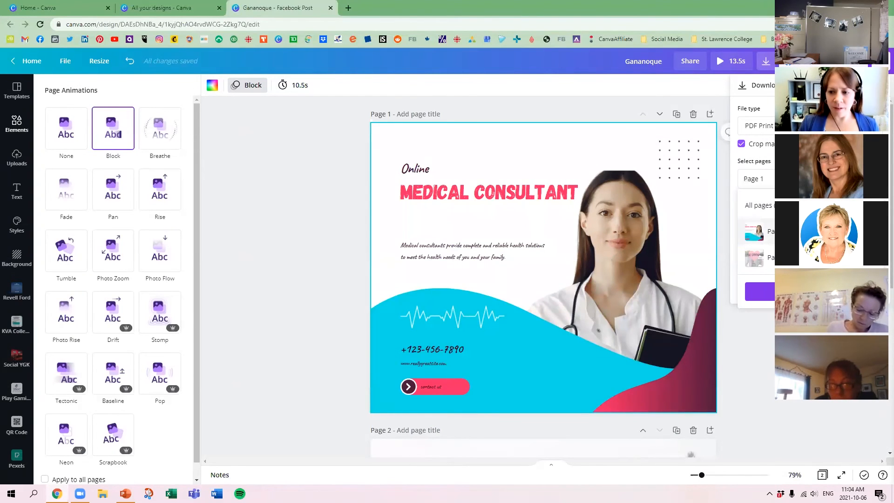
{"action": "left_click", "coordinate": [760, 292]}
{"action": "left_click", "coordinate": [762, 316]}
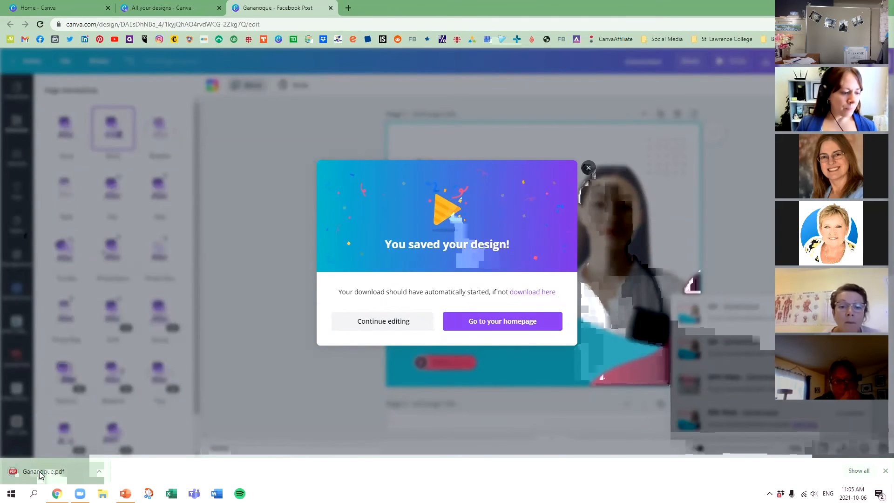
Open the downloaded Gananoque.pdf to inspect its crop marks, and return to the design.
{"action": "left_click", "coordinate": [40, 473]}
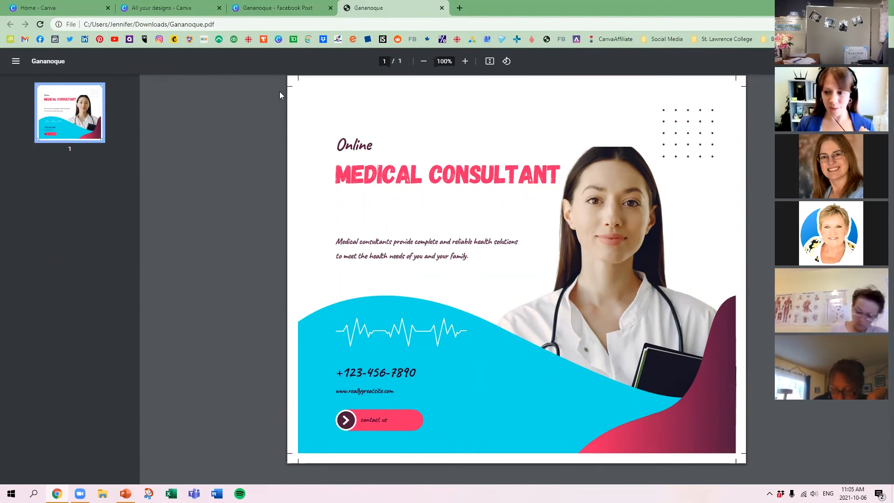
{"action": "left_click", "coordinate": [442, 9]}
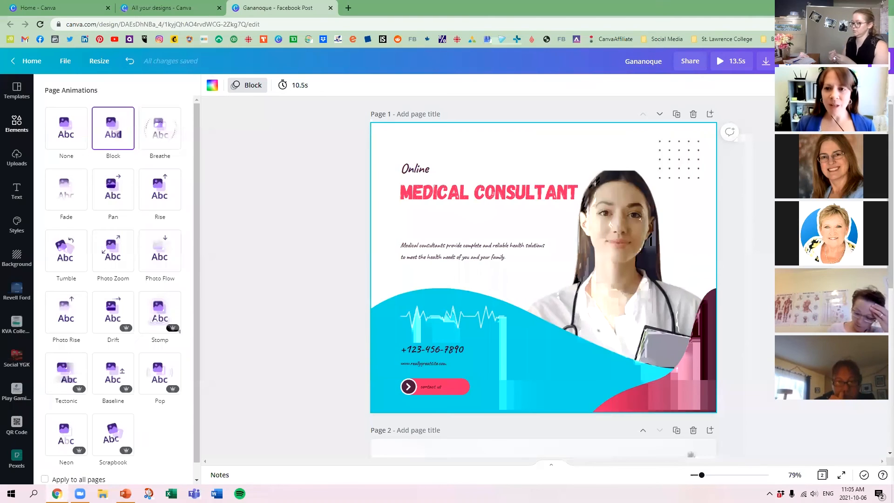
Review the Facebook publishing panel, the download settings and the further share and print options, and return to the design.
{"action": "left_click", "coordinate": [824, 61]}
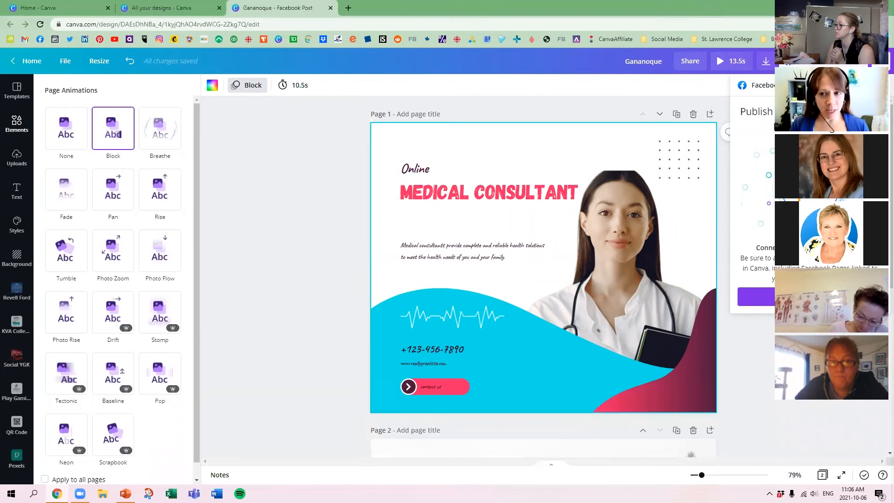
{"action": "key", "text": "Escape"}
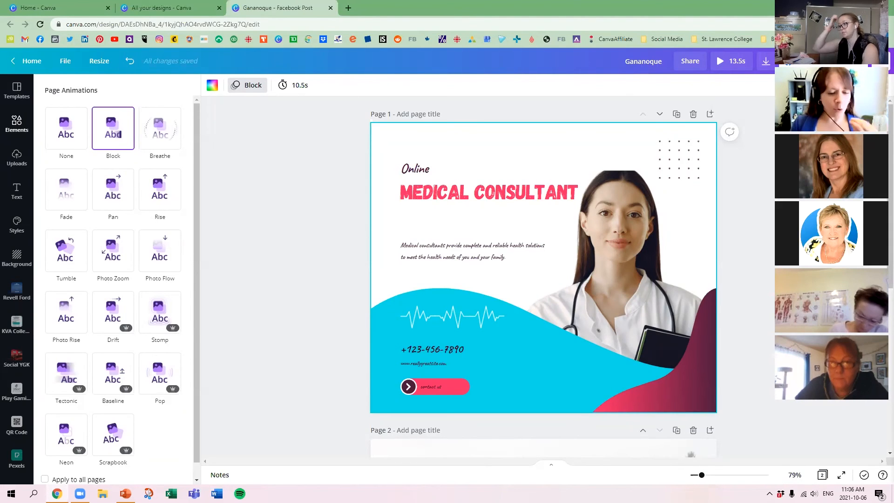
{"action": "left_click", "coordinate": [766, 62]}
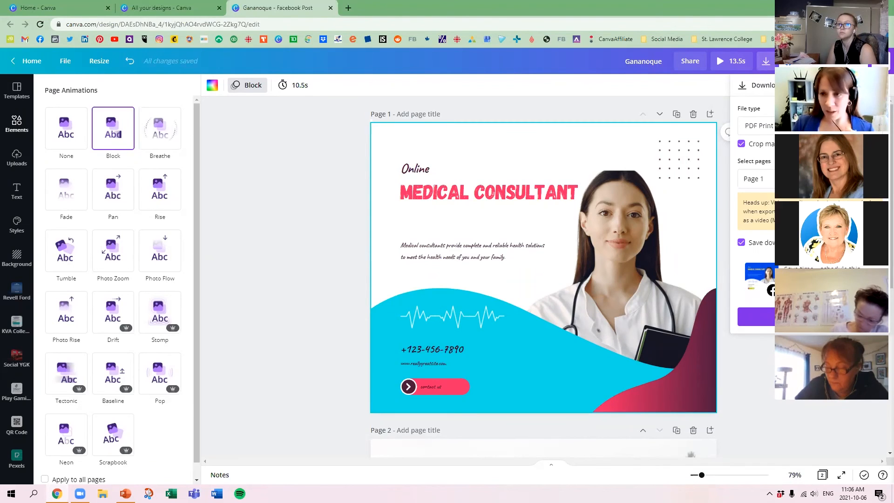
{"action": "left_click", "coordinate": [879, 85]}
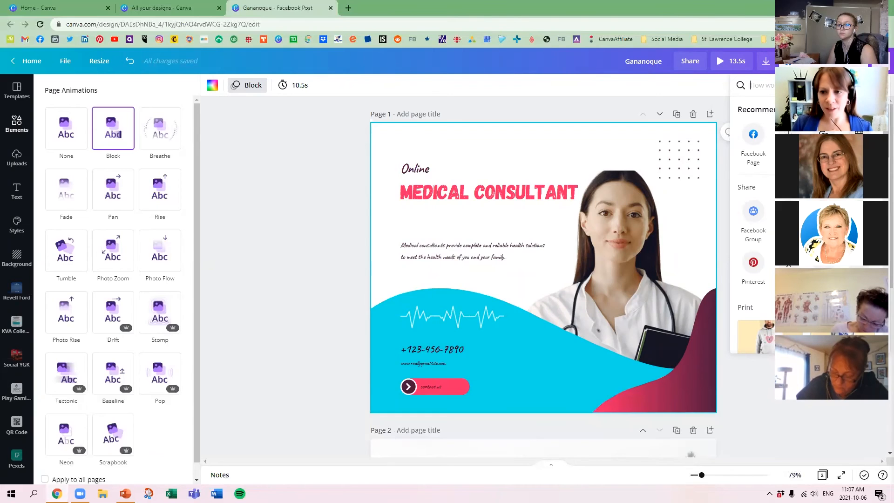
{"action": "scroll", "coordinate": [752, 223], "scroll_direction": "down", "scroll_amount": 1}
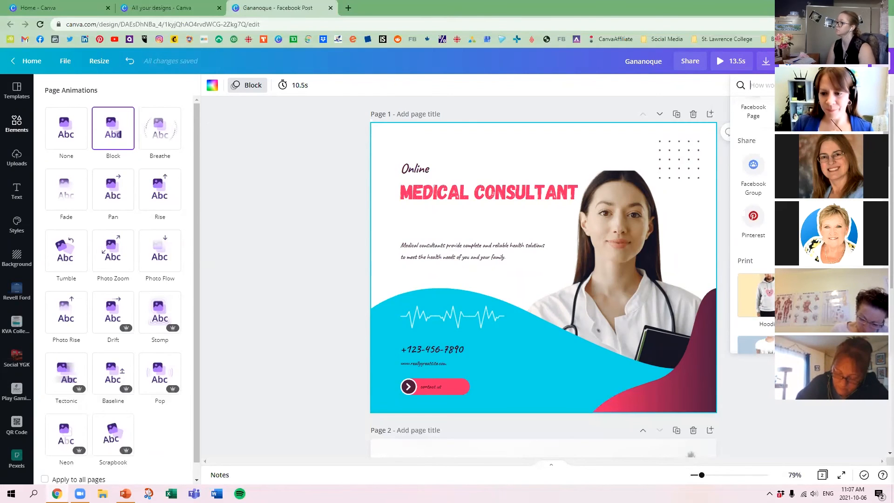
{"action": "left_click", "coordinate": [834, 419]}
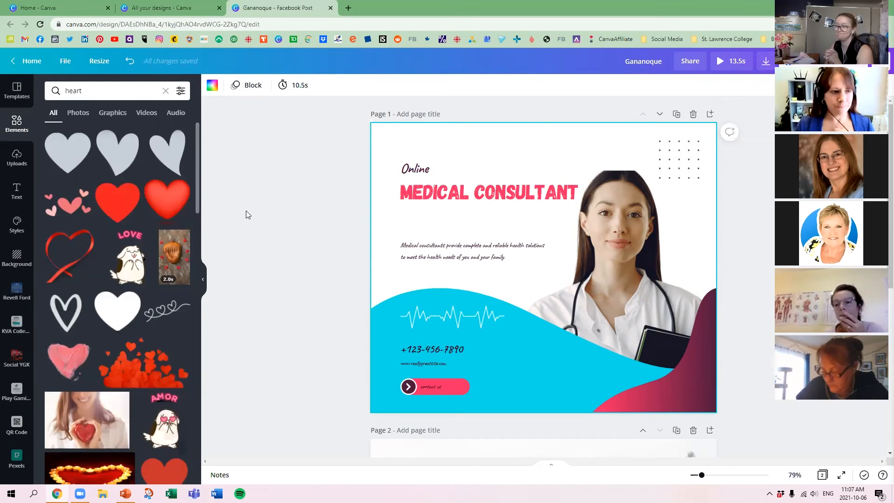
Delete everything on page 2, including the "I LOVE GANANOQUE" text, the heart and the background photo.
{"action": "scroll", "coordinate": [355, 265], "scroll_direction": "down", "scroll_amount": 6}
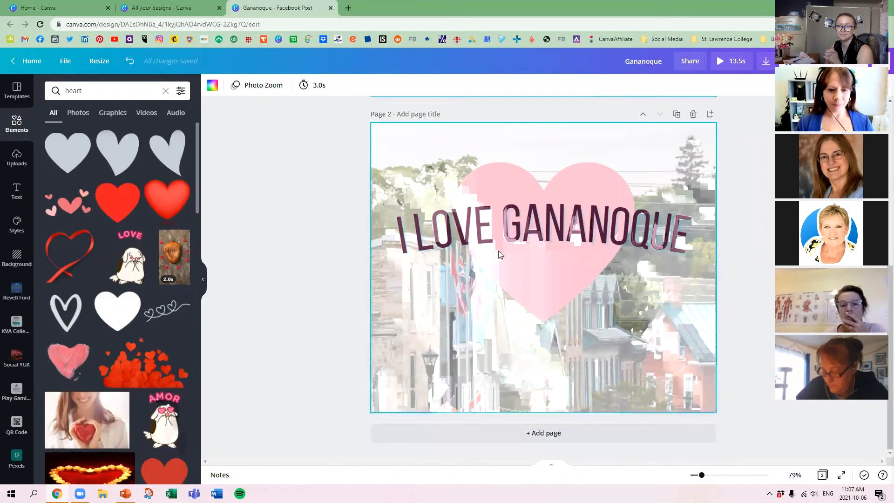
{"action": "left_click", "coordinate": [399, 135]}
{"action": "key", "text": "Delete"}
{"action": "left_click", "coordinate": [502, 201]}
{"action": "key", "text": "Delete"}
{"action": "left_click", "coordinate": [520, 214]}
{"action": "key", "text": "Delete"}
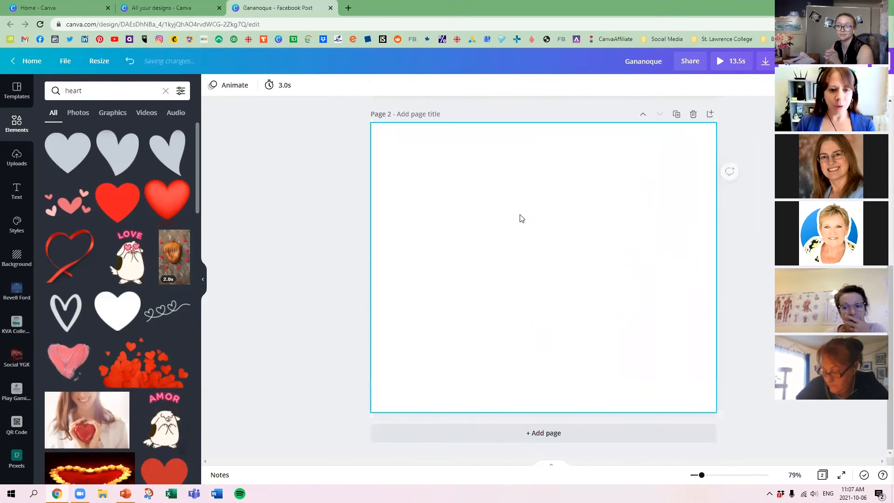
Search the elements for "gananoque" videos and set the 36-second sunset video as the background of page 2.
{"action": "left_click", "coordinate": [16, 124]}
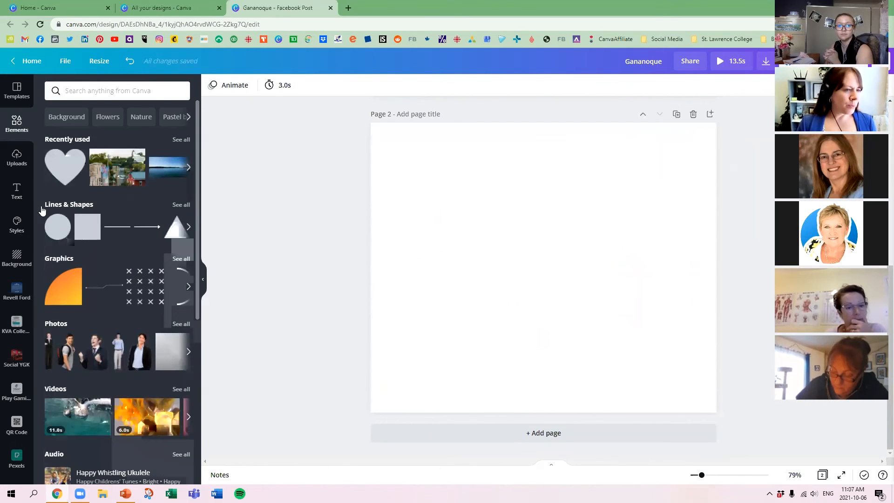
{"action": "left_click", "coordinate": [94, 91]}
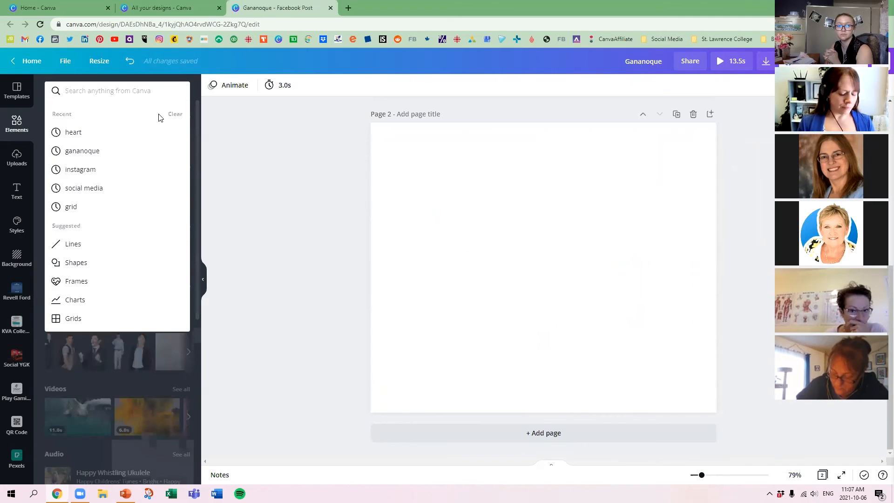
{"action": "type", "text": "gananoque"}
{"action": "key", "text": "Return"}
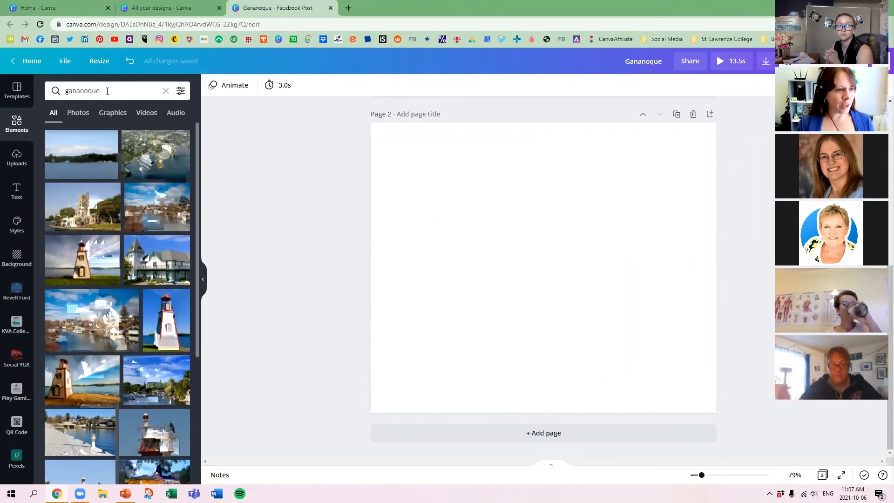
{"action": "left_click", "coordinate": [74, 114]}
{"action": "left_click", "coordinate": [113, 117]}
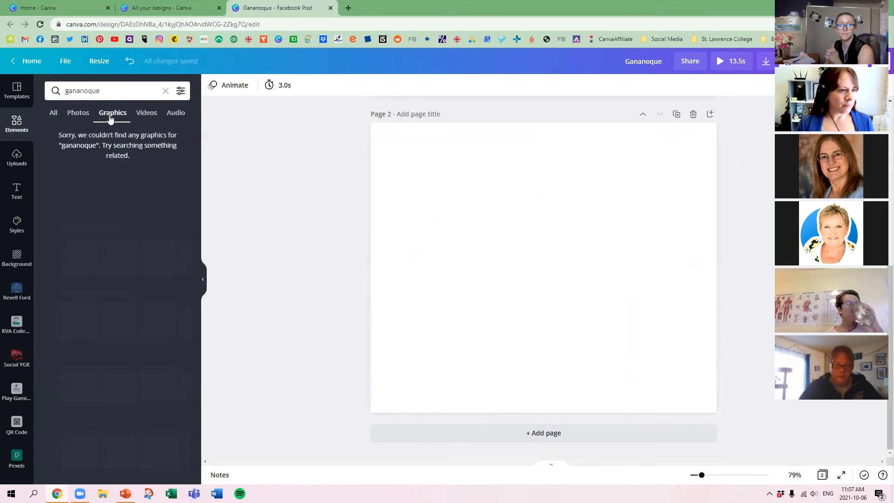
{"action": "left_click", "coordinate": [148, 114]}
{"action": "left_click_drag", "start_coordinate": [91, 152], "coordinate": [391, 140]}
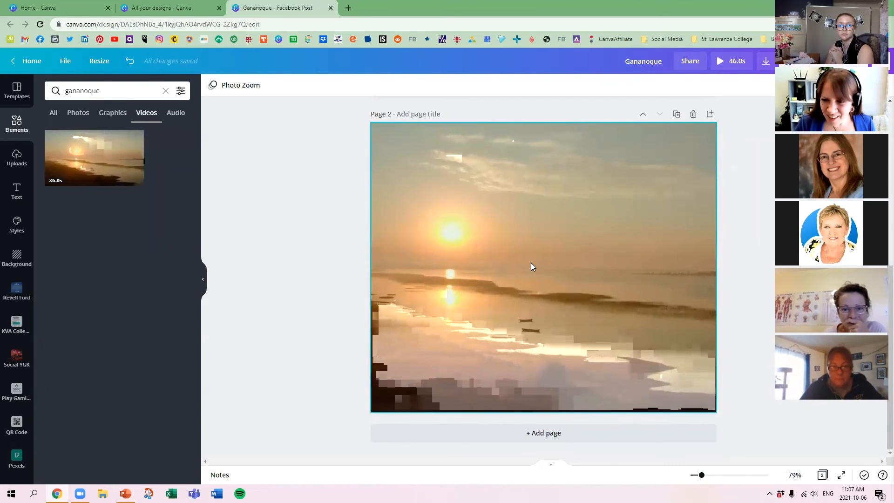
Reposition the sunset video inside its crop on page 2 so more of the shoreline shows.
{"action": "double_click", "coordinate": [478, 266]}
{"action": "left_click_drag", "start_coordinate": [481, 293], "coordinate": [535, 293]}
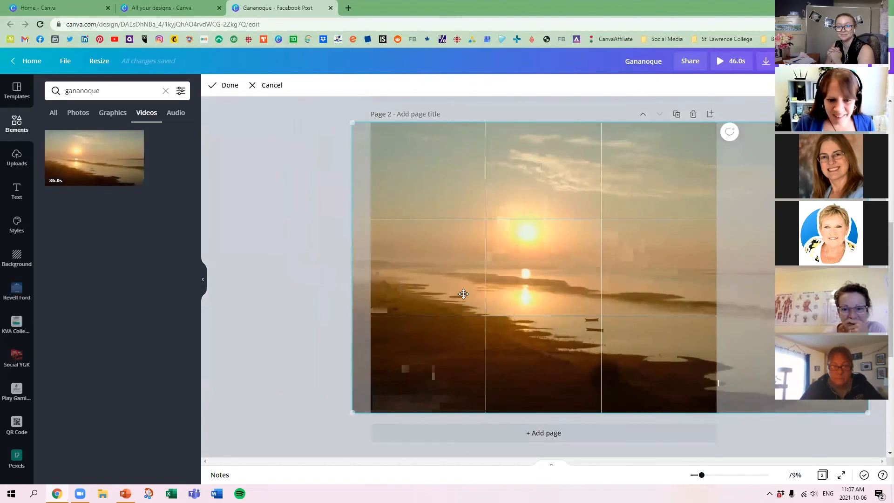
{"action": "left_click", "coordinate": [295, 291]}
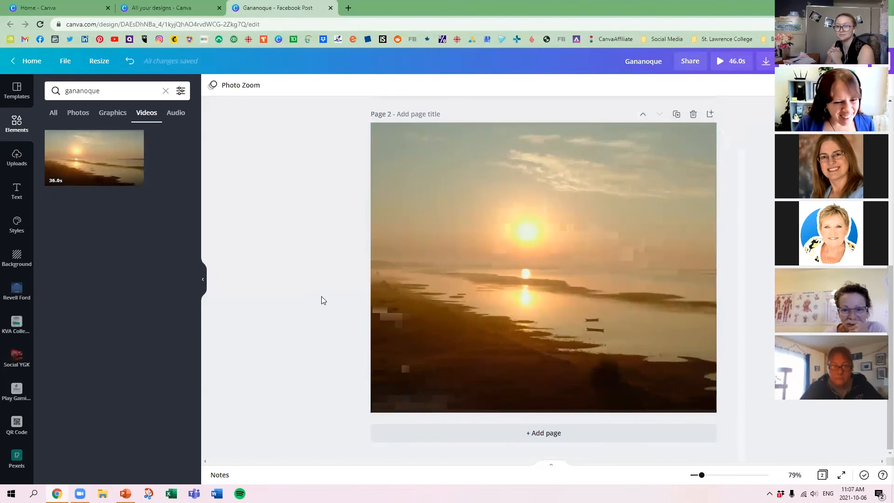
Search the elements for "1000 islands" and show only the video results.
{"action": "left_click", "coordinate": [140, 90]}
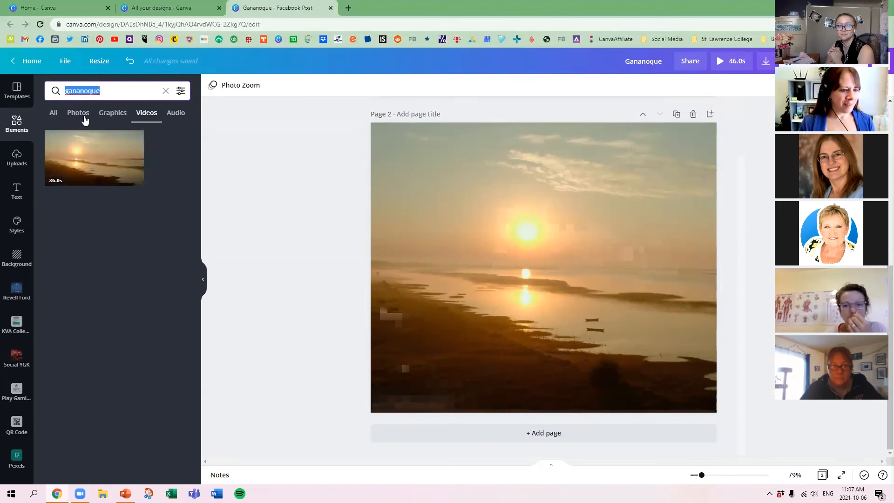
{"action": "type", "text": "kingston ontari"}
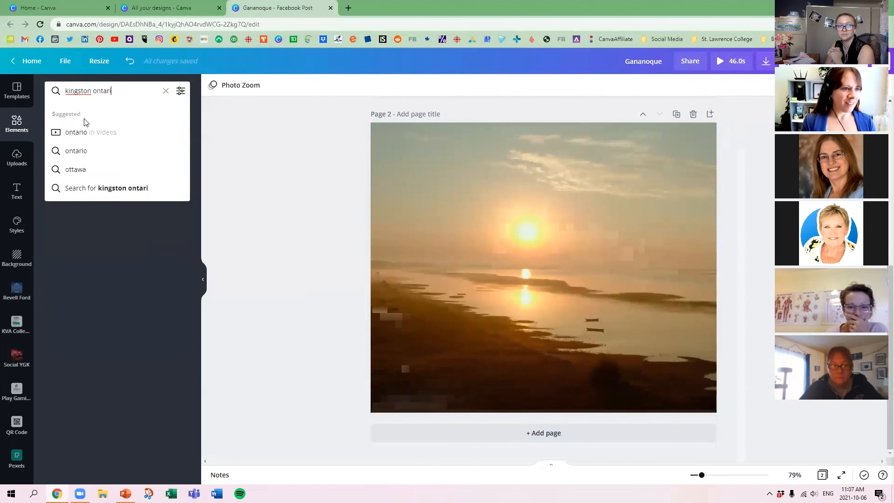
{"action": "key", "text": "ctrl+a"}
{"action": "type", "text": "1000 islands"}
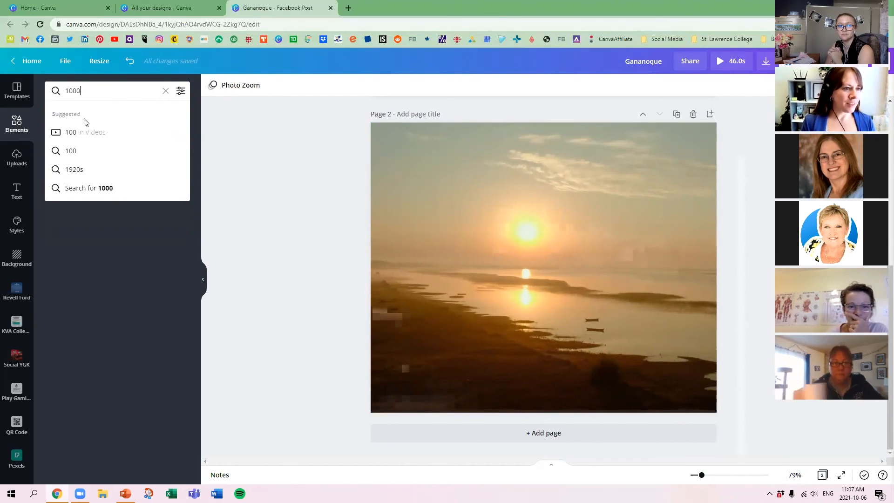
{"action": "key", "text": "Return"}
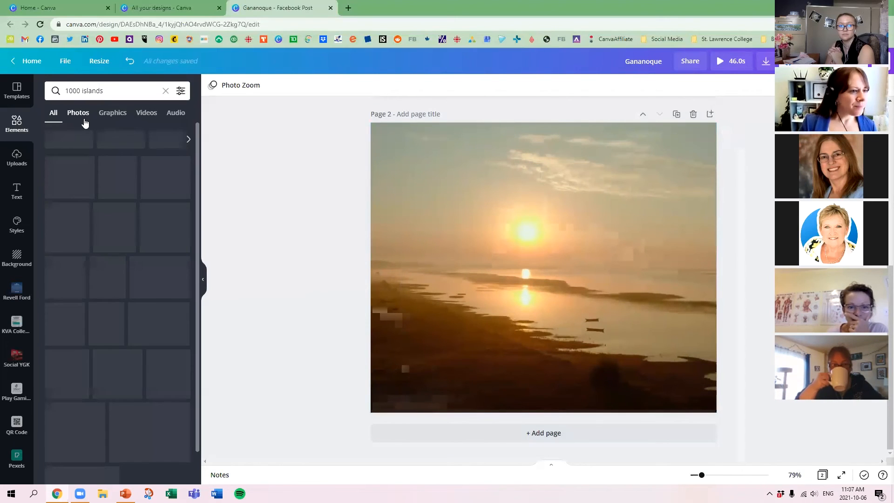
{"action": "left_click", "coordinate": [149, 114]}
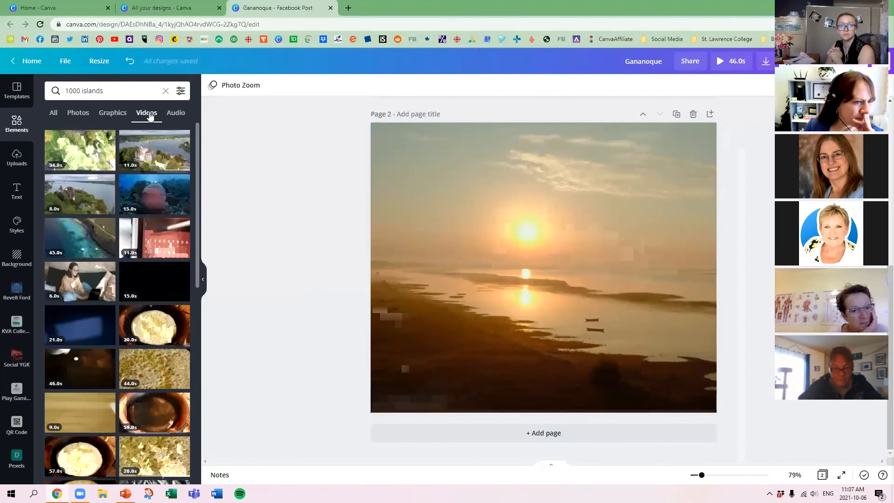
Add the 11-second castle video to page 2, enlarge it to cover the page and shift it sideways.
{"action": "left_click_drag", "start_coordinate": [158, 145], "coordinate": [399, 155]}
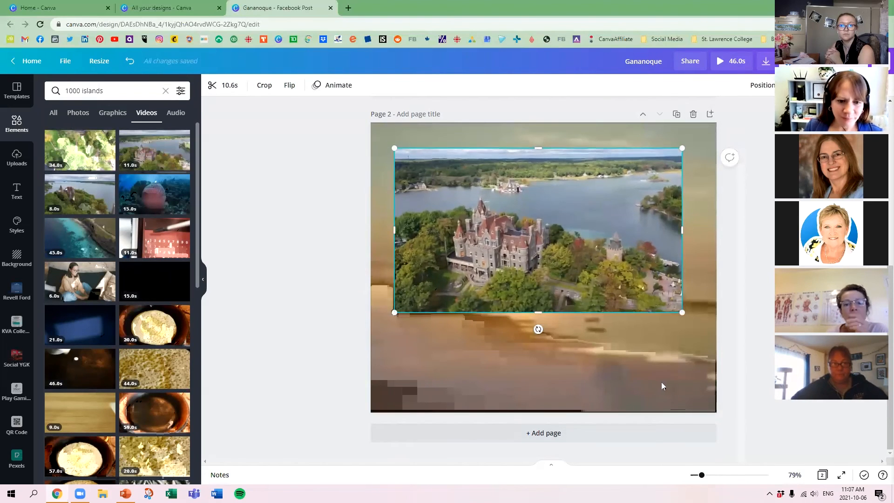
{"action": "left_click_drag", "start_coordinate": [563, 250], "coordinate": [539, 351]}
{"action": "left_click_drag", "start_coordinate": [656, 251], "coordinate": [886, 118]}
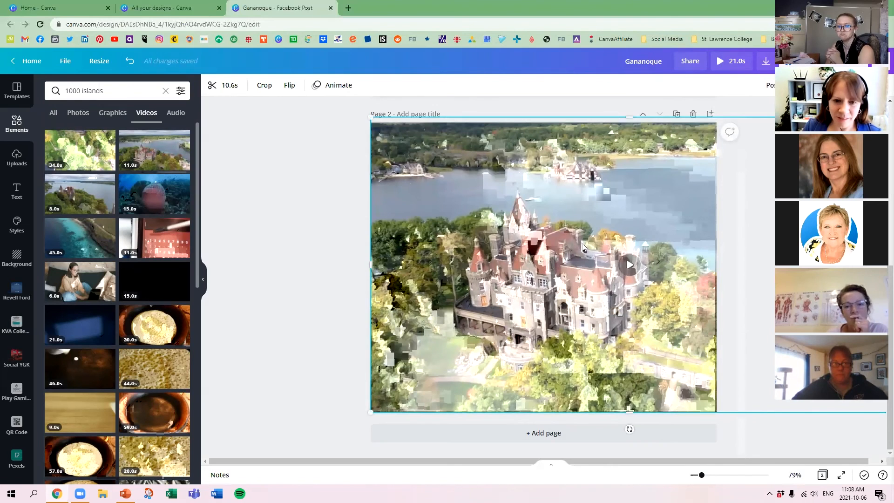
{"action": "left_click_drag", "start_coordinate": [618, 250], "coordinate": [447, 243]}
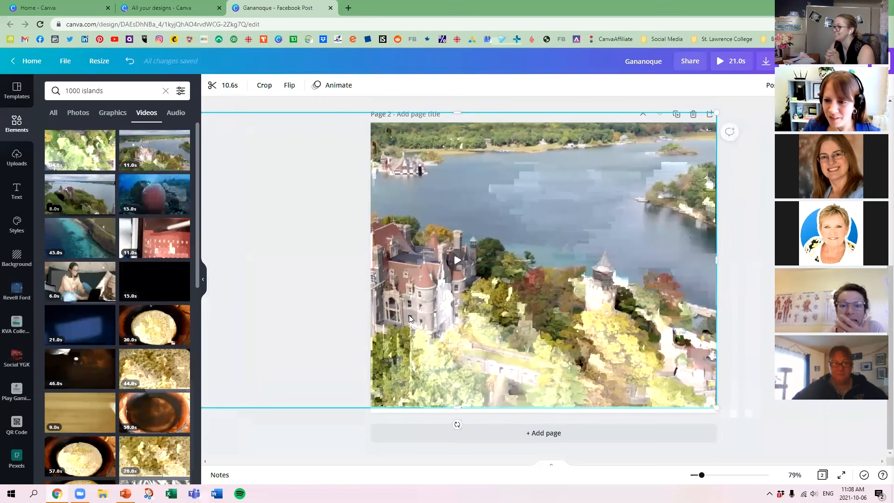
Replace the castle video on page 2 with the 8-second aerial castle video.
{"action": "left_click_drag", "start_coordinate": [97, 214], "coordinate": [386, 179]}
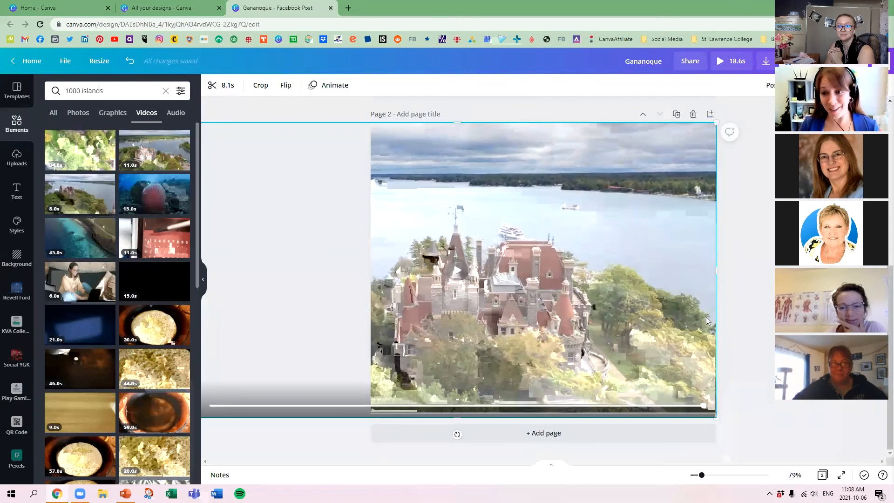
{"action": "left_click", "coordinate": [733, 299]}
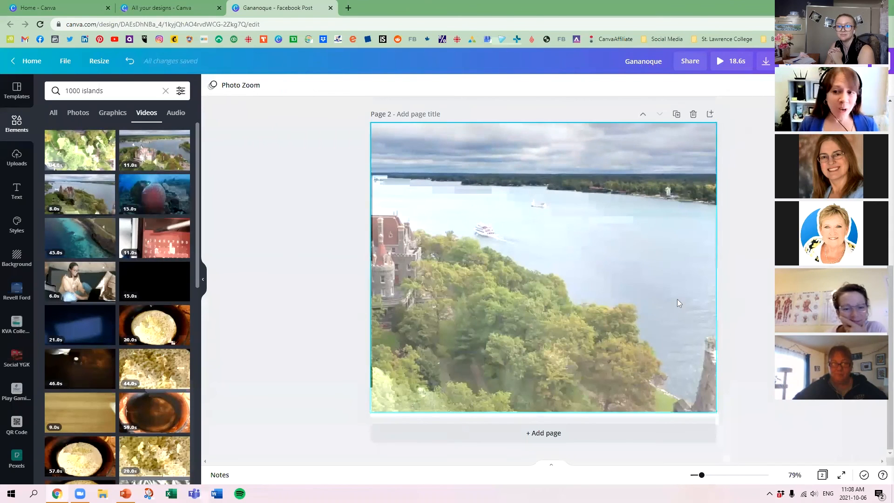
{"action": "left_click", "coordinate": [488, 270]}
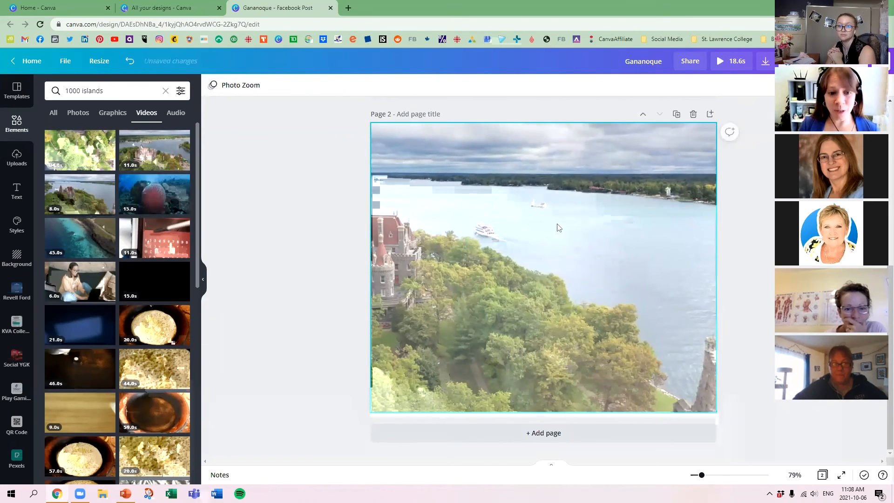
Enlarge and reposition the 8-second video within its crop to frame the boats, water and treetops on page 2.
{"action": "double_click", "coordinate": [428, 268]}
{"action": "left_click_drag", "start_coordinate": [435, 280], "coordinate": [521, 286]}
{"action": "left_click_drag", "start_coordinate": [269, 417], "coordinate": [130, 331]}
{"action": "left_click", "coordinate": [248, 118]}
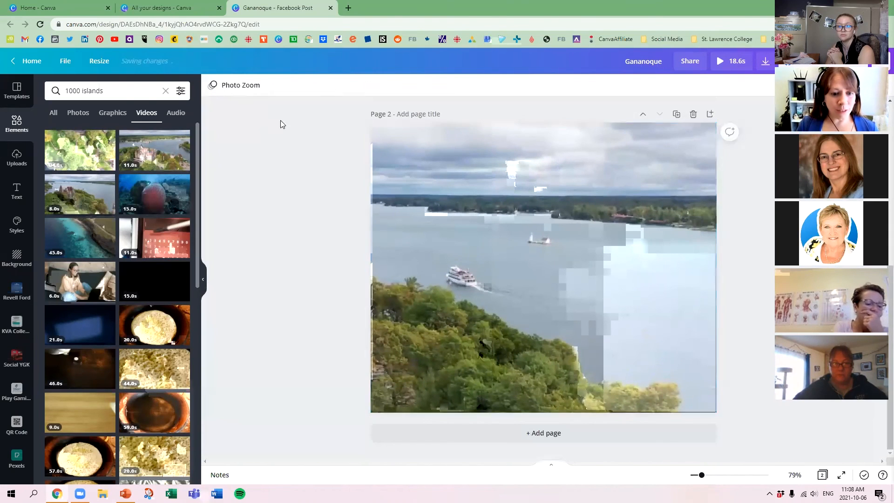
Remove the aerial castle video from page 2 and search the elements for "kingston, ontario", showing only video results.
{"action": "left_click", "coordinate": [499, 251]}
{"action": "left_click", "coordinate": [544, 268]}
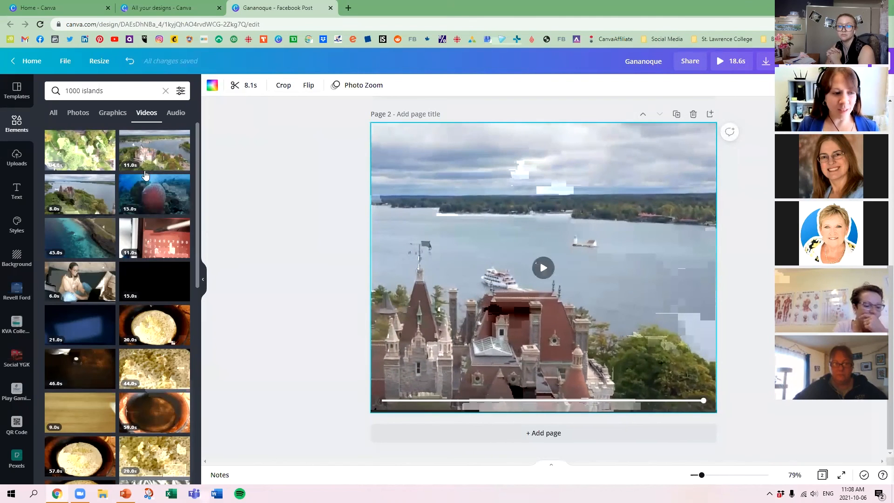
{"action": "scroll", "coordinate": [116, 126], "scroll_direction": "down", "scroll_amount": 6}
{"action": "left_click", "coordinate": [107, 90]}
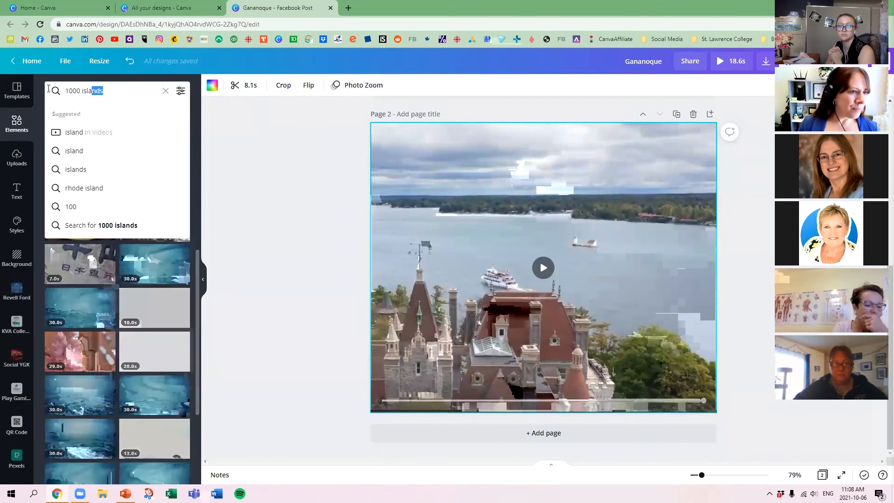
{"action": "key", "text": "ctrl+a"}
{"action": "type", "text": "kingston, ontario"}
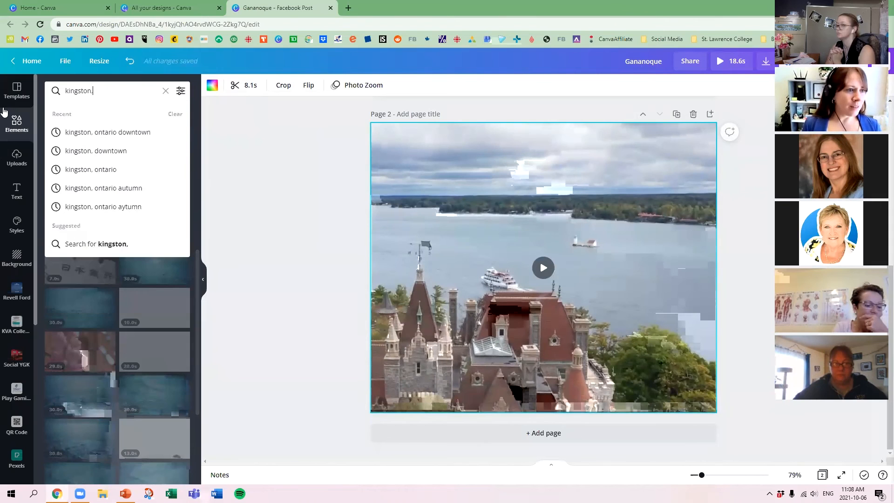
{"action": "key", "text": "Return"}
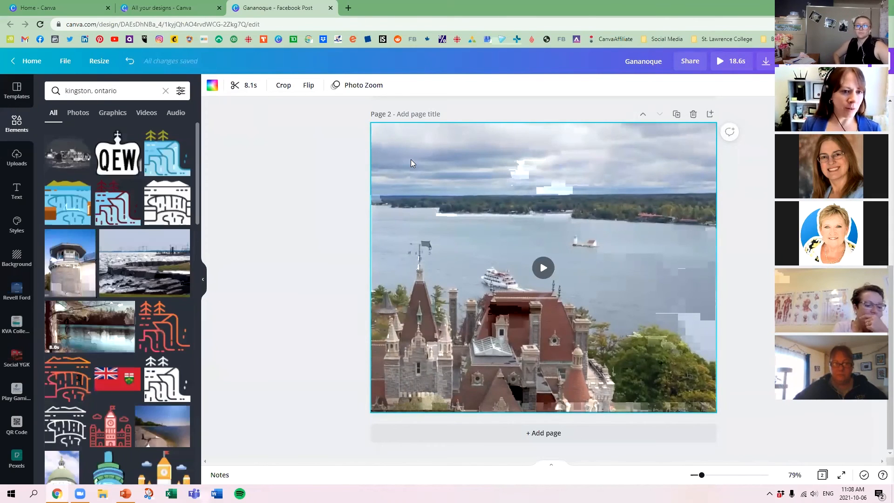
{"action": "key", "text": "Delete"}
{"action": "left_click", "coordinate": [147, 113]}
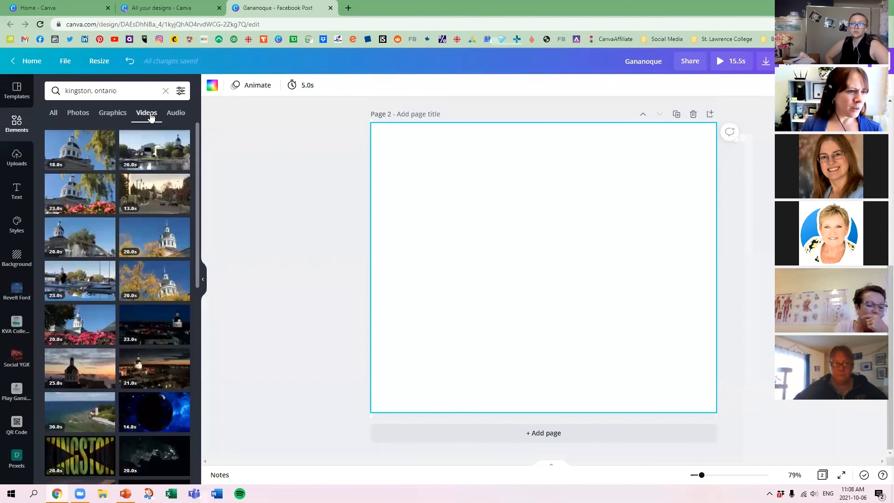
Fill page 2 with the 26-second waterfront video and shift it within its crop to include the domed clock tower.
{"action": "left_click_drag", "start_coordinate": [149, 148], "coordinate": [378, 138]}
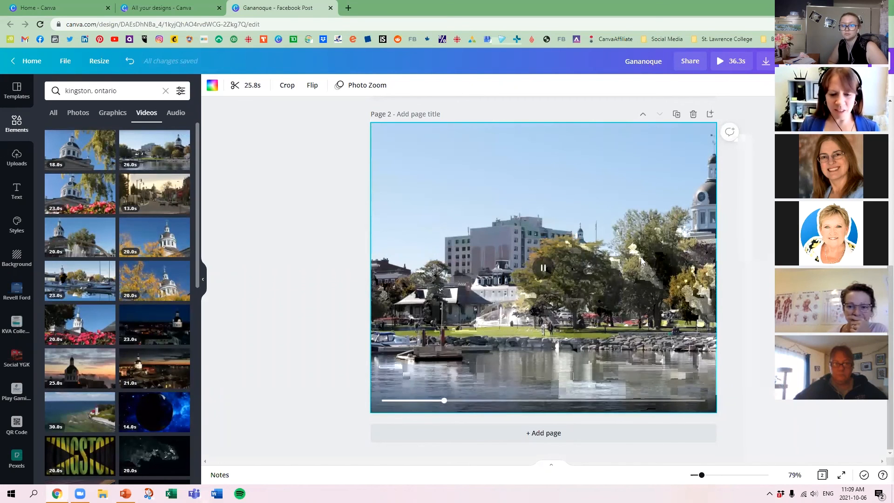
{"action": "double_click", "coordinate": [653, 319]}
{"action": "left_click_drag", "start_coordinate": [675, 309], "coordinate": [590, 311]}
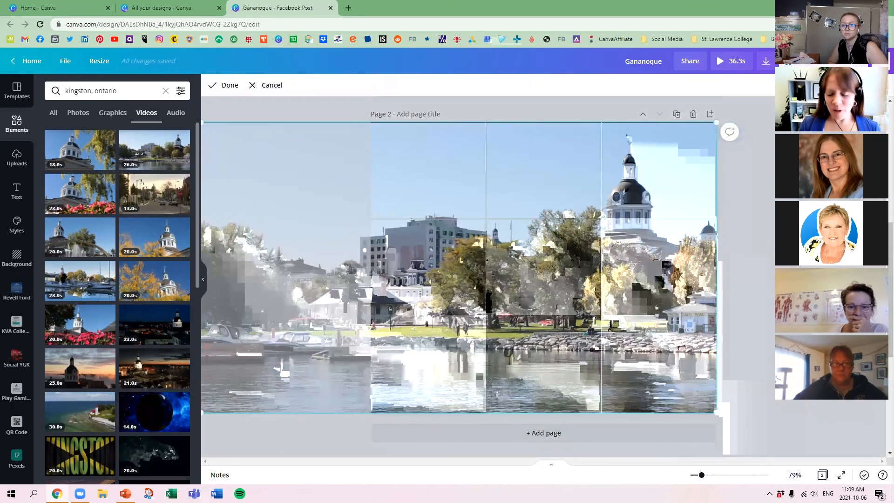
{"action": "left_click", "coordinate": [746, 359]}
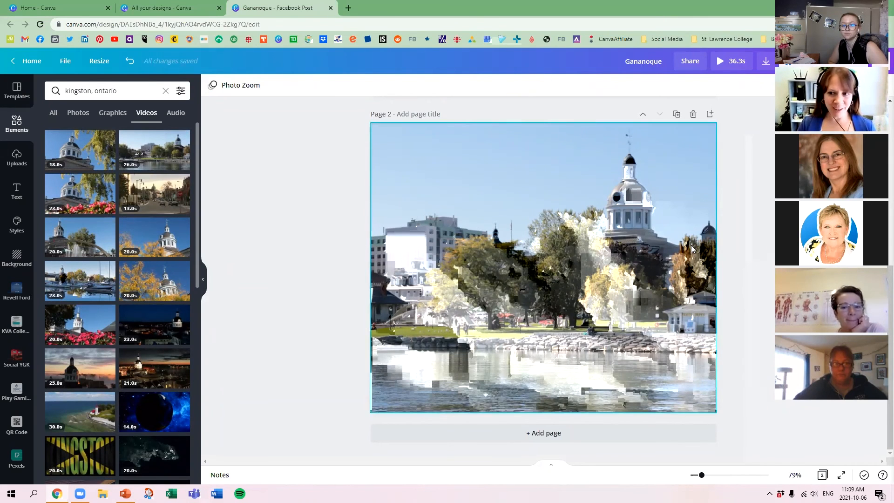
Replace the page 2 video with the 23-second dome and red flowers clip, followed by the 13-second street clip.
{"action": "left_click_drag", "start_coordinate": [79, 194], "coordinate": [391, 188]}
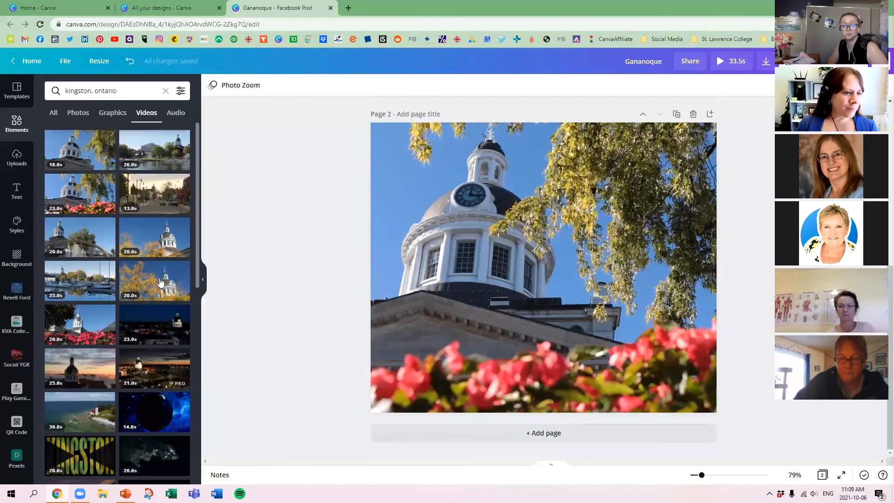
{"action": "left_click_drag", "start_coordinate": [163, 186], "coordinate": [410, 209]}
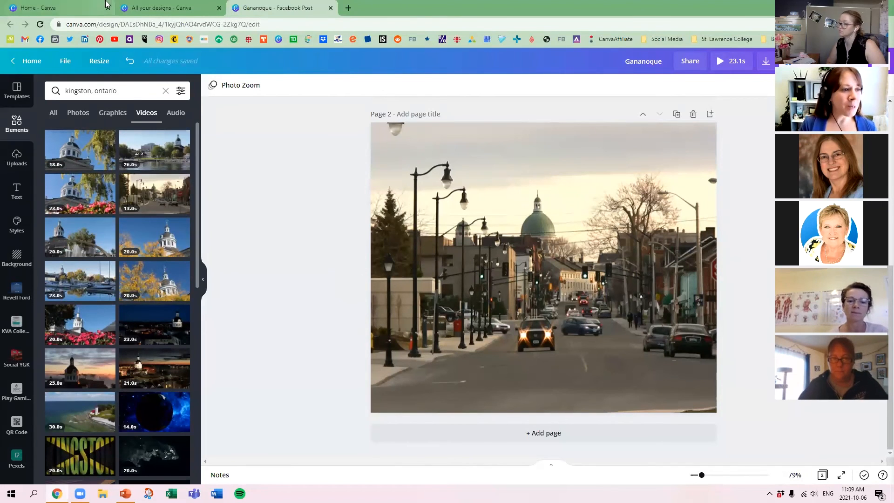
Search the elements for "bon echo" and show only the photo results.
{"action": "left_click", "coordinate": [119, 91]}
{"action": "left_click_drag", "start_coordinate": [119, 90], "coordinate": [46, 92]}
{"action": "type", "text": "bo"}
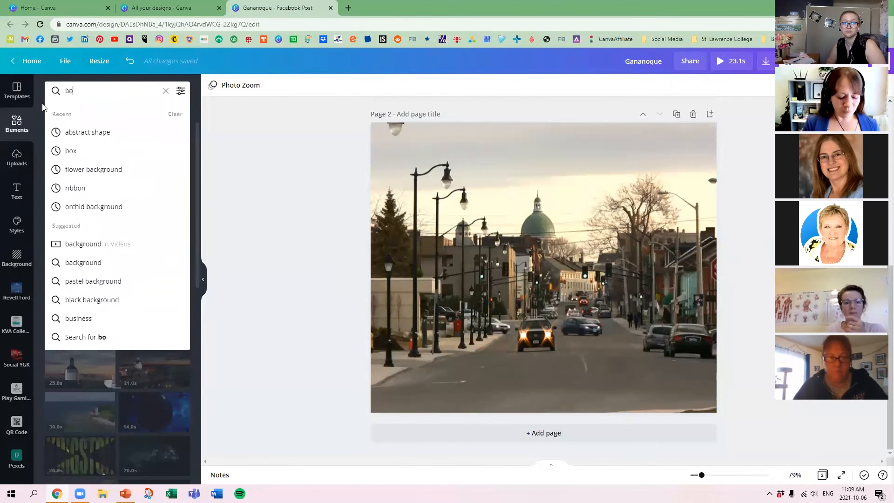
{"action": "type", "text": "n echo"}
{"action": "key", "text": "Return"}
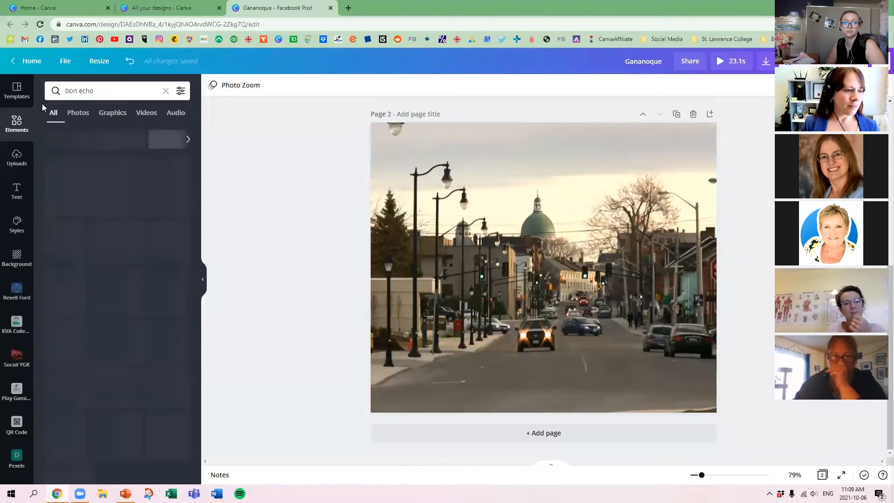
{"action": "left_click", "coordinate": [86, 115]}
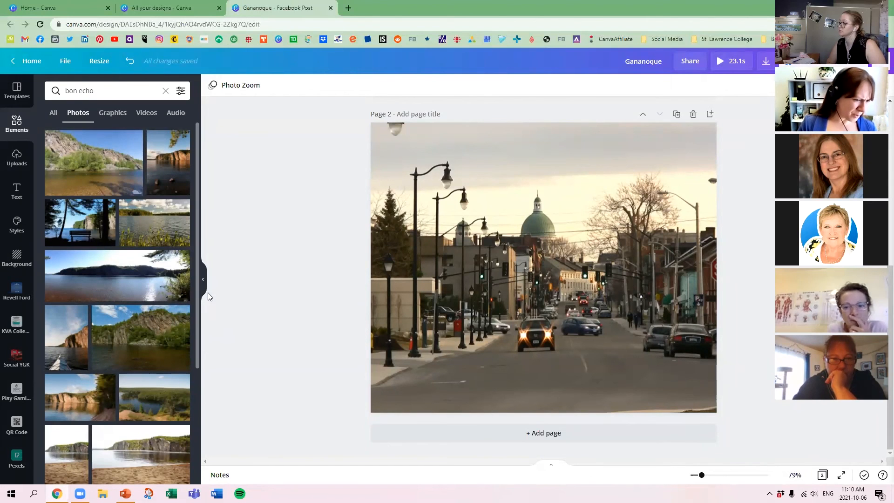
Fill page 2 with the first rocky cliff photo and replace it with the 30-second lakeside cliff video.
{"action": "left_click_drag", "start_coordinate": [117, 187], "coordinate": [377, 163]}
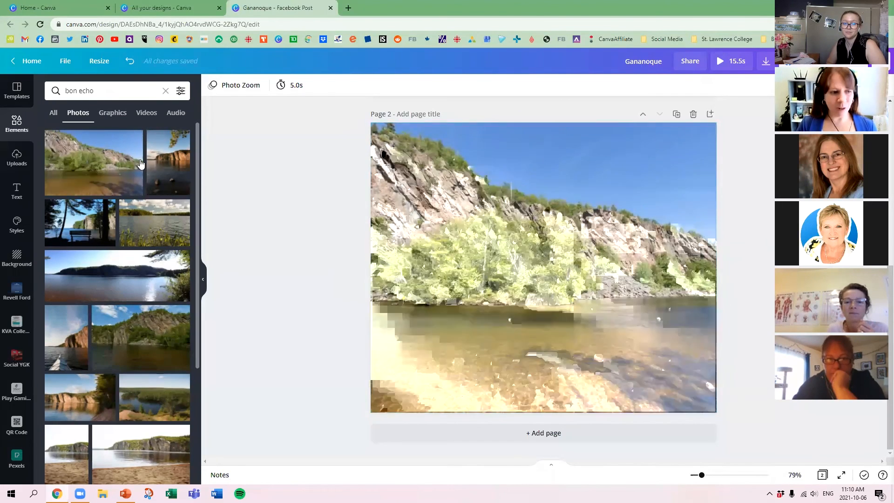
{"action": "left_click", "coordinate": [147, 112]}
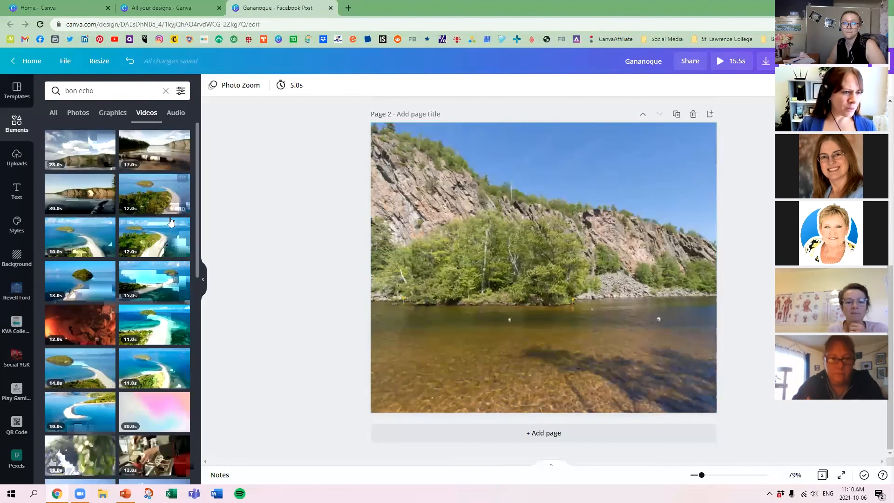
{"action": "left_click_drag", "start_coordinate": [81, 194], "coordinate": [391, 154]}
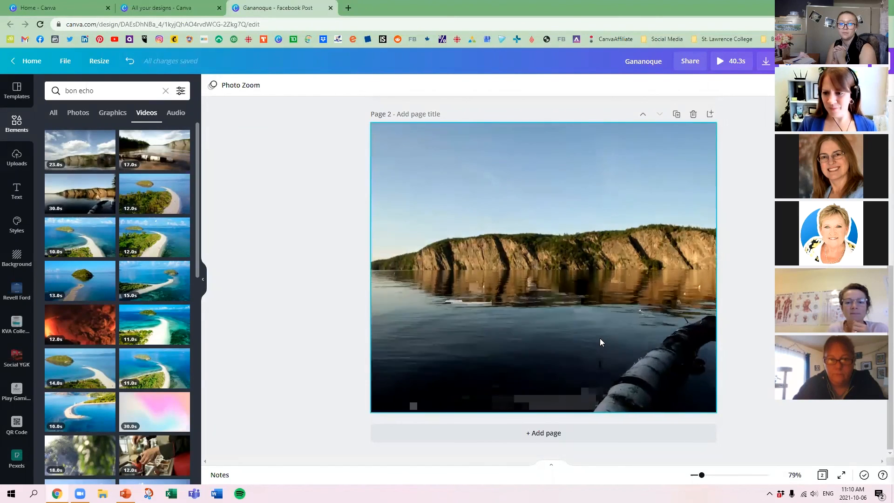
Swap the cliff video on page 2 for the 17-second birch log video and remove that clip as well.
{"action": "left_click", "coordinate": [527, 238]}
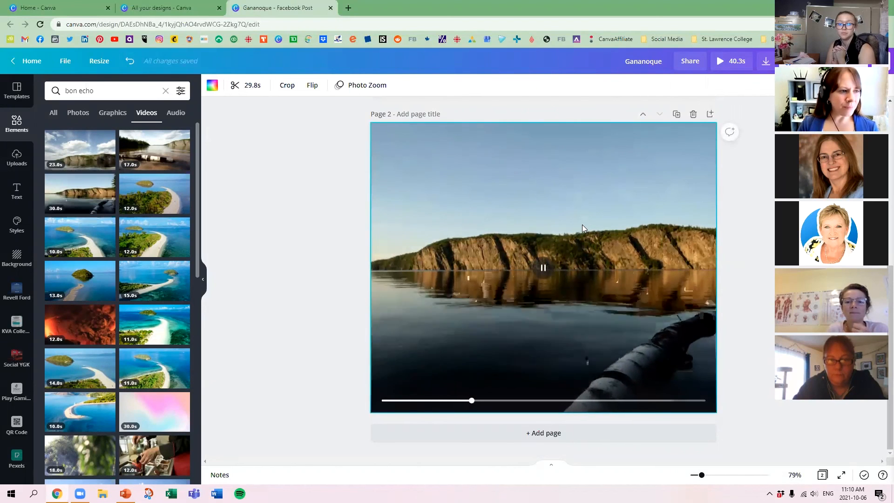
{"action": "key", "text": "Delete"}
{"action": "left_click_drag", "start_coordinate": [149, 168], "coordinate": [381, 154]}
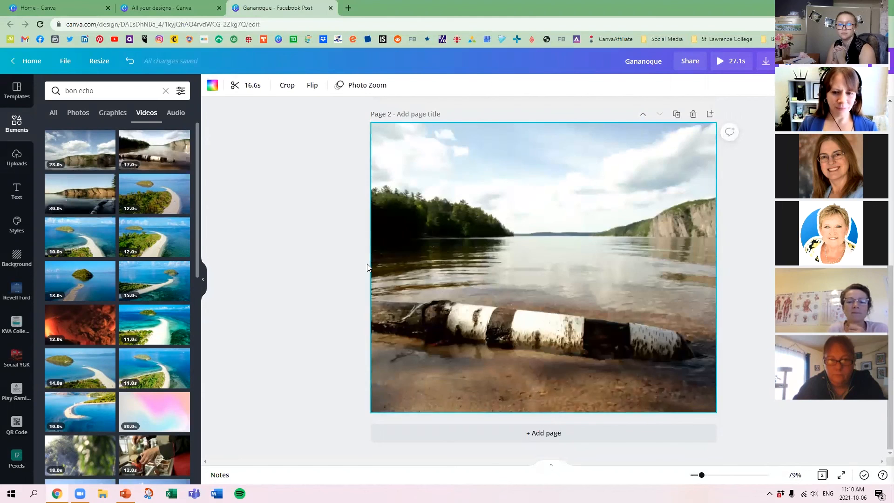
{"action": "key", "text": "Delete"}
Try the 20-second fountain video on page 2, pausing its playback before removing it from the page.
{"action": "scroll", "coordinate": [151, 271], "scroll_direction": "down", "scroll_amount": 3}
{"action": "scroll", "coordinate": [150, 271], "scroll_direction": "down", "scroll_amount": 3}
{"action": "left_click_drag", "start_coordinate": [155, 219], "coordinate": [371, 172]}
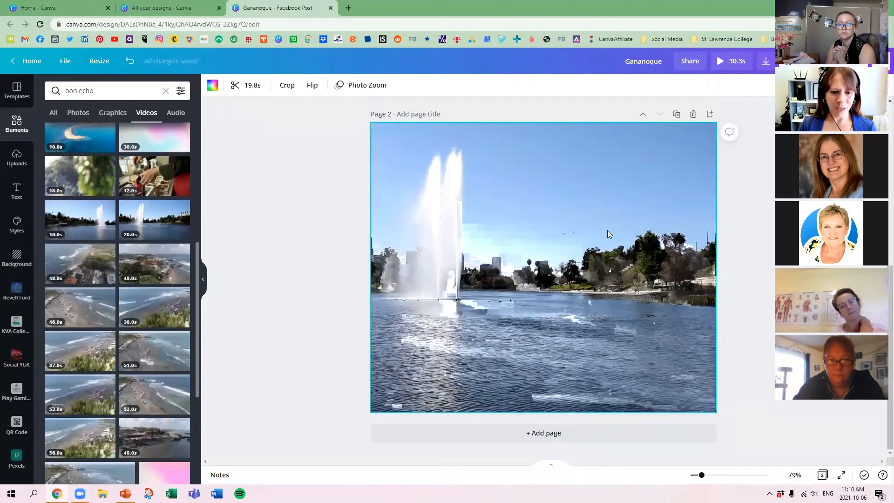
{"action": "mouse_move", "coordinate": [525, 285]}
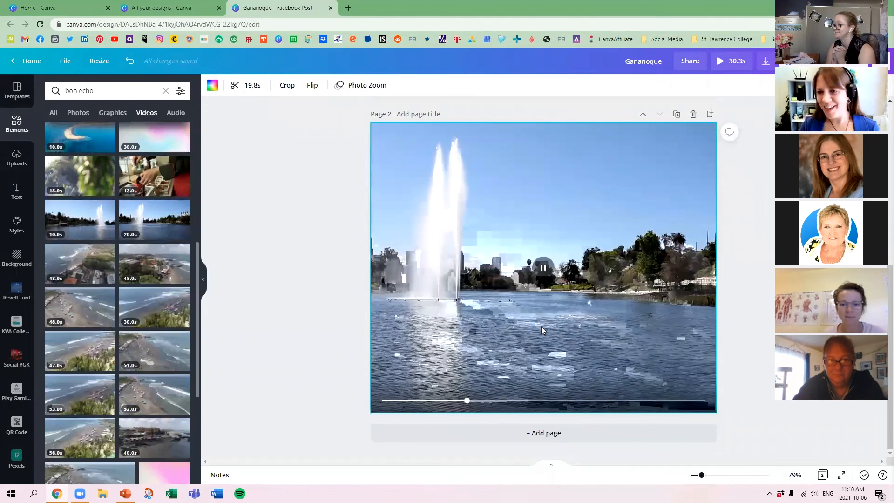
{"action": "left_click", "coordinate": [544, 269]}
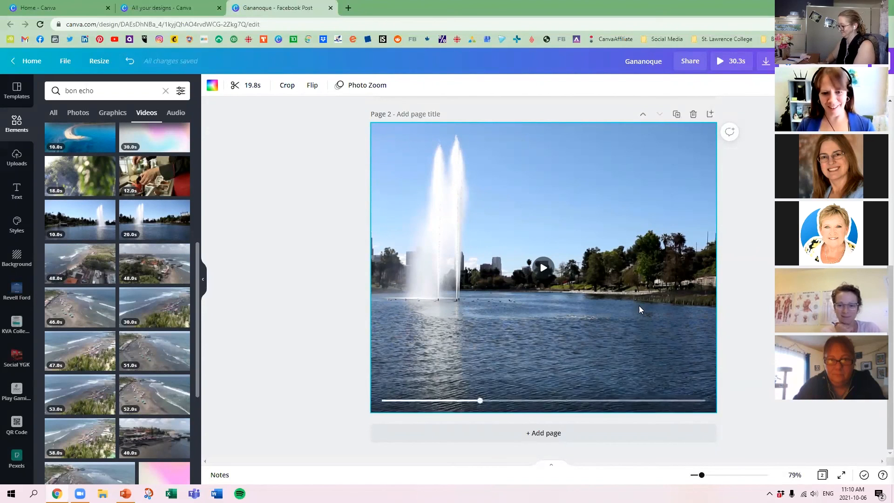
{"action": "key", "text": "Delete"}
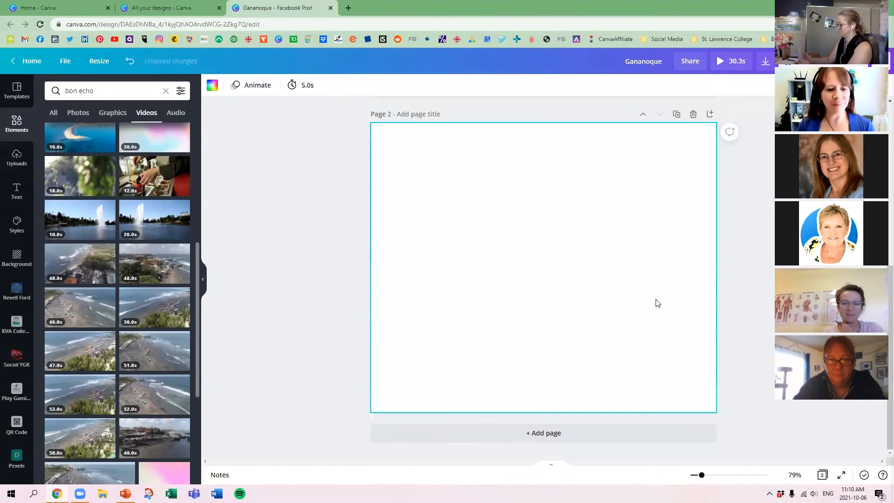
Search the elements for "abstract" and show only the video results.
{"action": "left_click", "coordinate": [53, 114]}
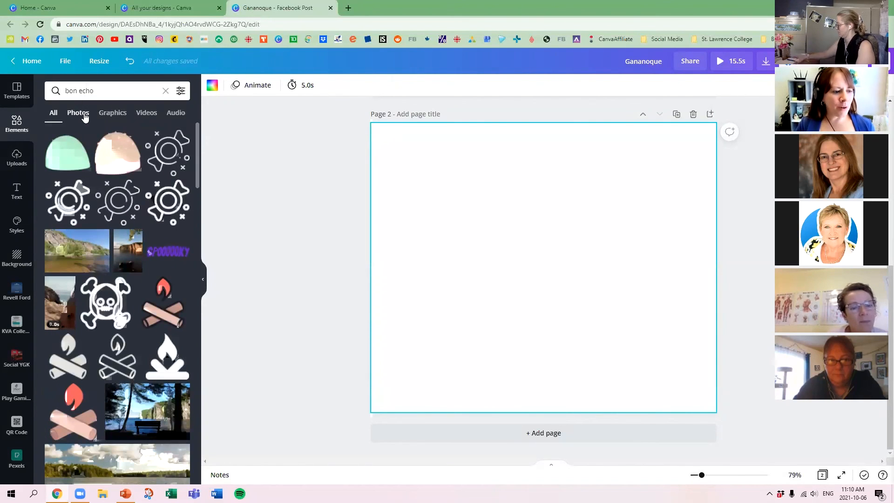
{"action": "left_click", "coordinate": [146, 114]}
{"action": "left_click", "coordinate": [107, 90]}
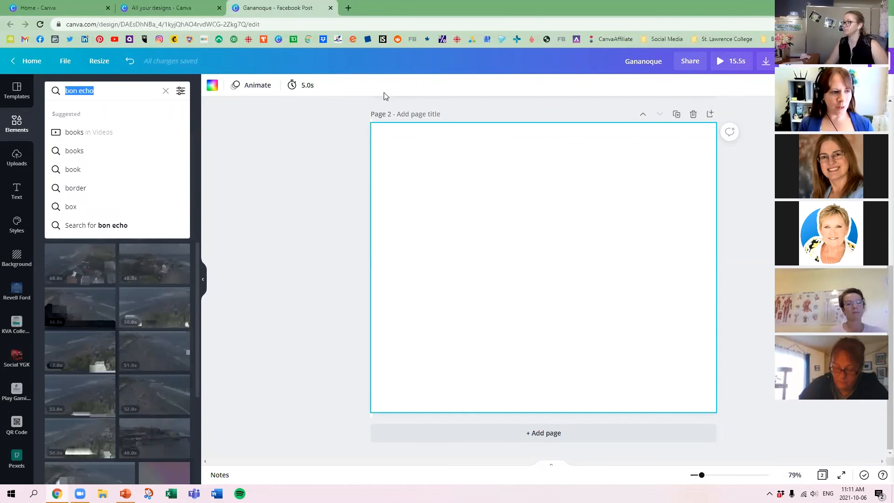
{"action": "type", "text": "abstract"}
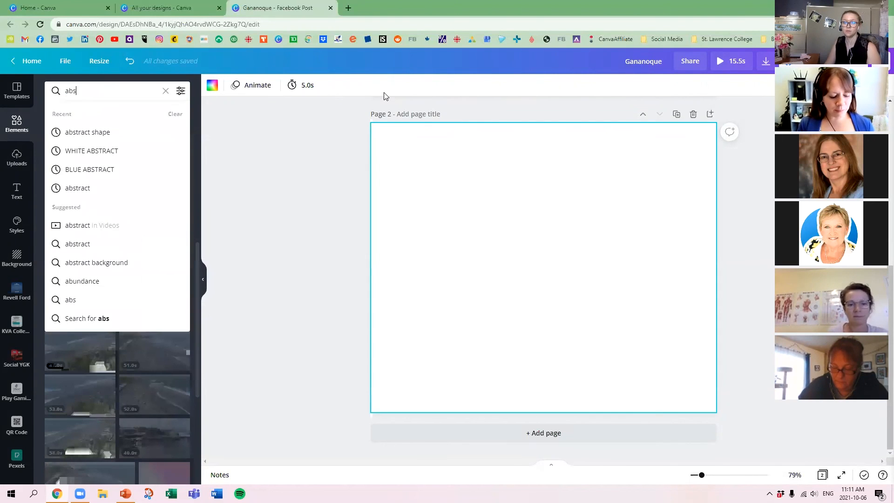
{"action": "key", "text": "Return"}
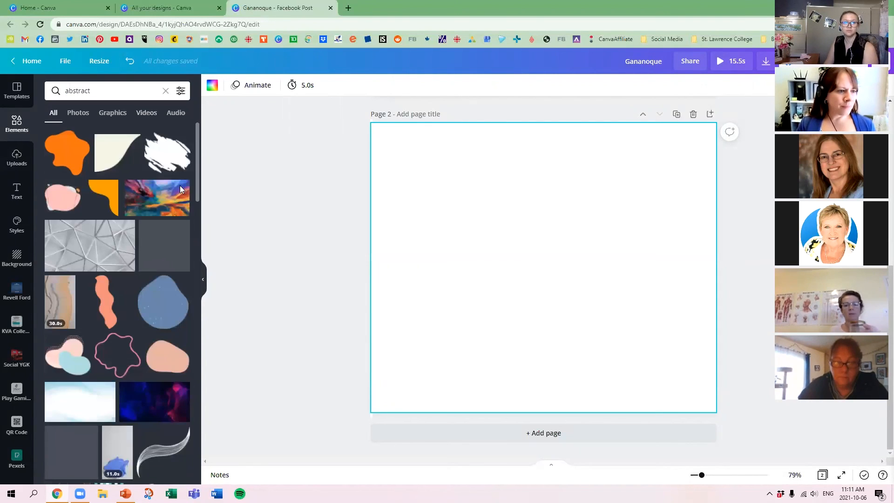
{"action": "left_click", "coordinate": [146, 113]}
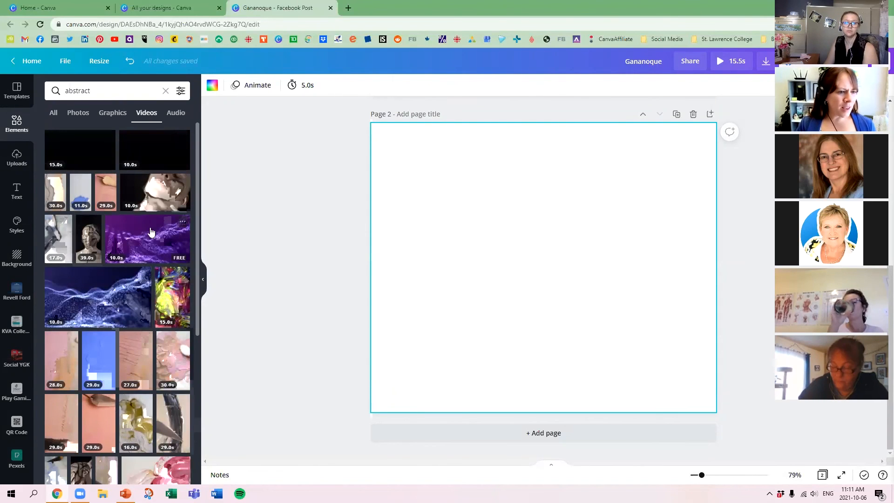
Fill page 2 with the 10-second purple particle video and reduce its opacity to a faint background.
{"action": "left_click_drag", "start_coordinate": [378, 171], "coordinate": [379, 159]}
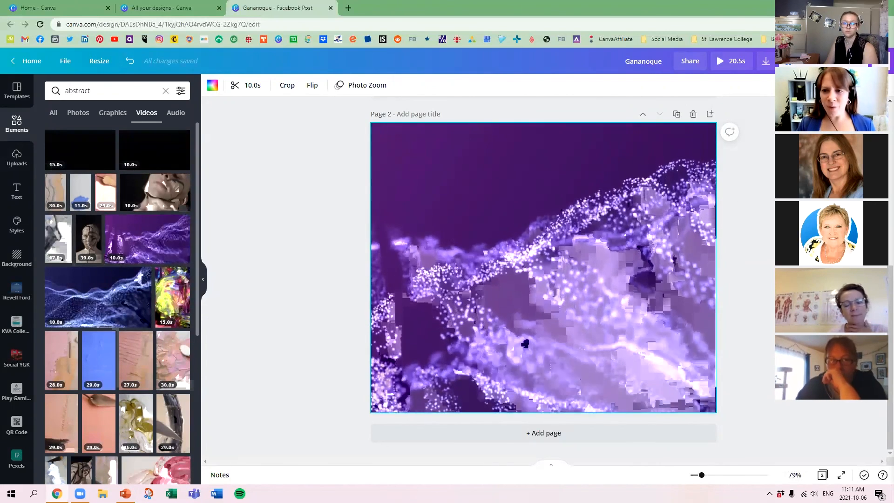
{"action": "left_click", "coordinate": [829, 86]}
{"action": "left_click_drag", "start_coordinate": [816, 114], "coordinate": [764, 113]}
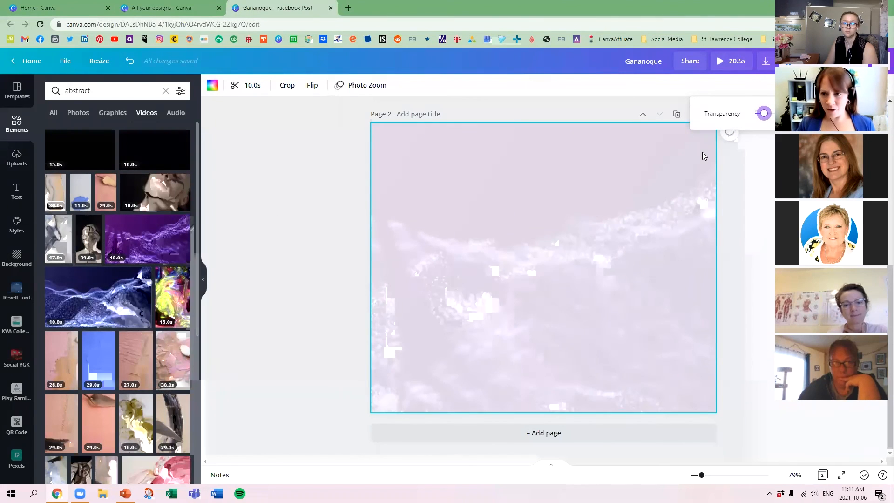
{"action": "left_click", "coordinate": [317, 174]}
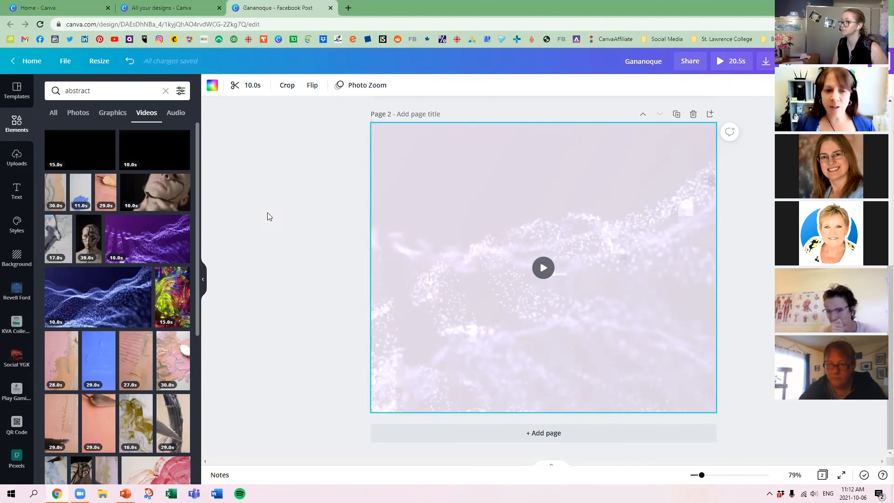
Delete page 2 so that only the medical consultant page remains in the design.
{"action": "left_click", "coordinate": [359, 186]}
{"action": "scroll", "coordinate": [637, 140], "scroll_direction": "up", "scroll_amount": 1}
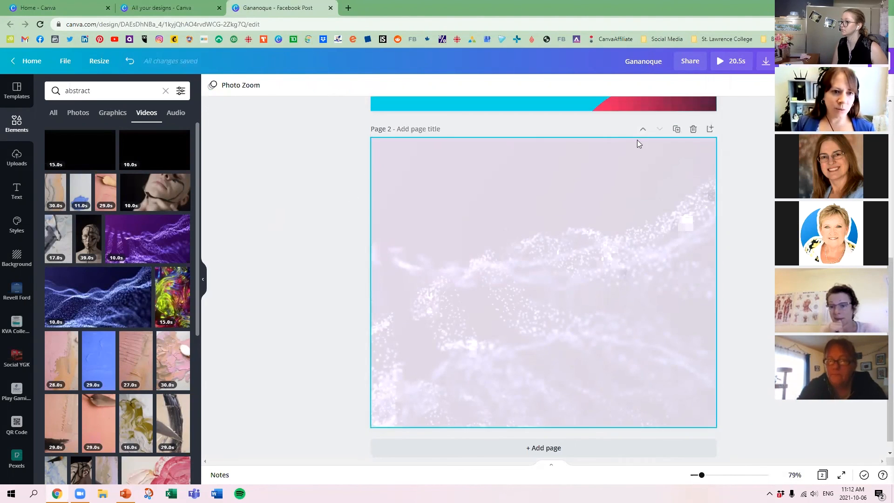
{"action": "scroll", "coordinate": [637, 140], "scroll_direction": "up", "scroll_amount": 5}
{"action": "scroll", "coordinate": [353, 126], "scroll_direction": "up", "scroll_amount": 1}
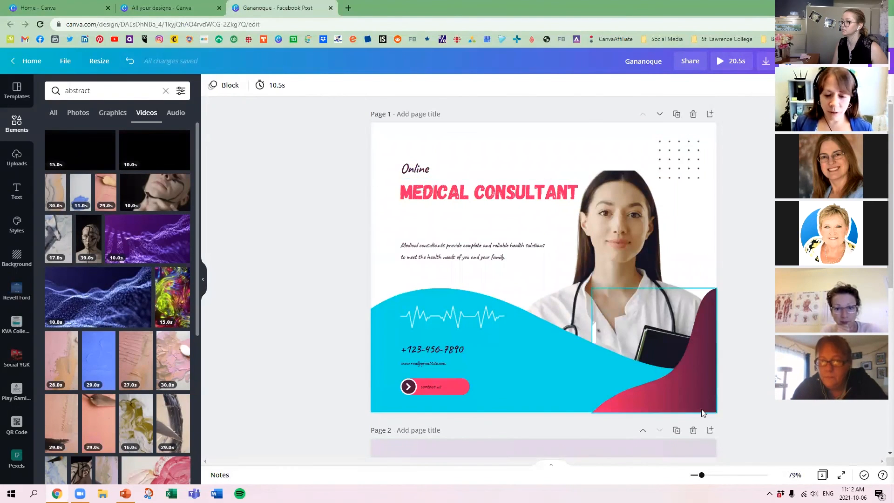
{"action": "scroll", "coordinate": [574, 335], "scroll_direction": "down", "scroll_amount": 2}
{"action": "left_click", "coordinate": [693, 335]}
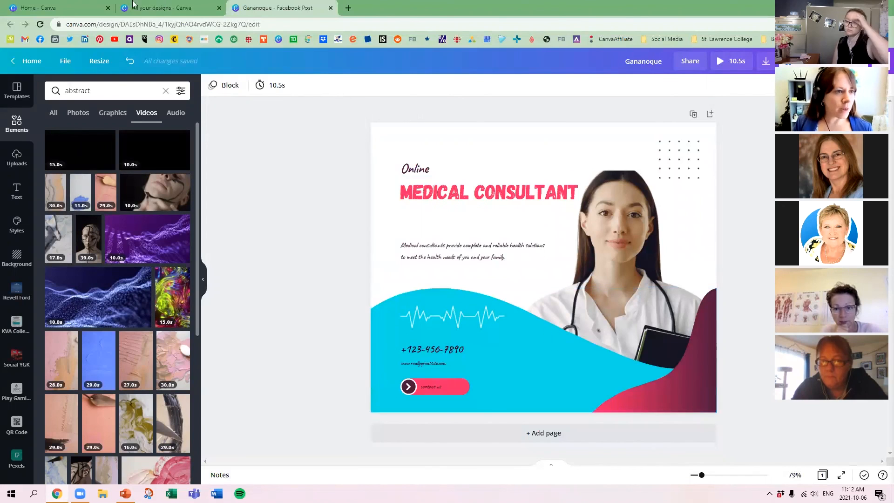
Create a resized copy of the medical consultant post in the Instagram Story format, 1080 × 1920 px.
{"action": "left_click", "coordinate": [105, 62]}
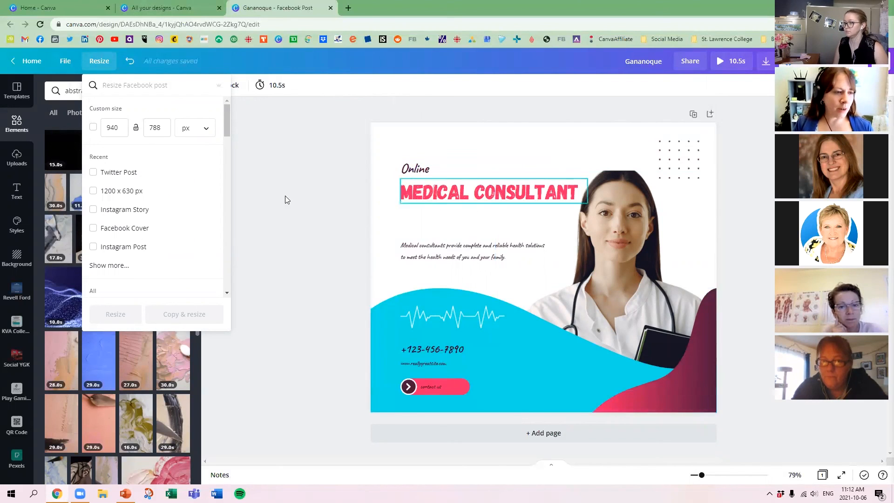
{"action": "left_click", "coordinate": [116, 214]}
{"action": "left_click", "coordinate": [197, 324]}
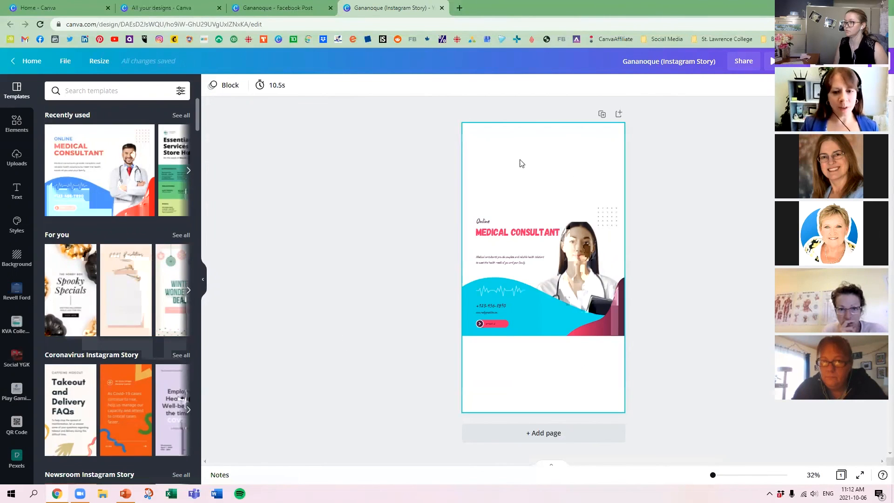
Move the dot grid and the "Online MEDICAL CONSULTANT" heading up into the empty upper area of the story page.
{"action": "left_click_drag", "start_coordinate": [439, 177], "coordinate": [647, 351]}
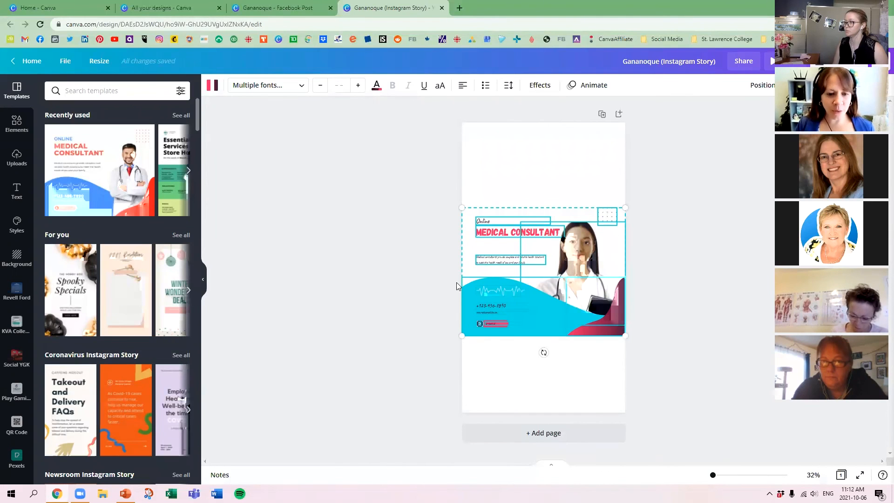
{"action": "left_click_drag", "start_coordinate": [435, 364], "coordinate": [456, 368]}
{"action": "left_click", "coordinate": [393, 357]}
{"action": "left_click_drag", "start_coordinate": [611, 214], "coordinate": [610, 138]}
{"action": "left_click_drag", "start_coordinate": [449, 217], "coordinate": [561, 249]}
{"action": "left_click_drag", "start_coordinate": [486, 234], "coordinate": [499, 172]}
Move the blue and red wave shapes to the story page's bottom edge and shift the doctor photo down over them.
{"action": "left_click_drag", "start_coordinate": [594, 356], "coordinate": [550, 335]}
{"action": "left_click", "coordinate": [662, 353]}
{"action": "left_click_drag", "start_coordinate": [634, 352], "coordinate": [562, 413]}
{"action": "left_click", "coordinate": [579, 303]}
{"action": "left_click_drag", "start_coordinate": [579, 303], "coordinate": [582, 366]}
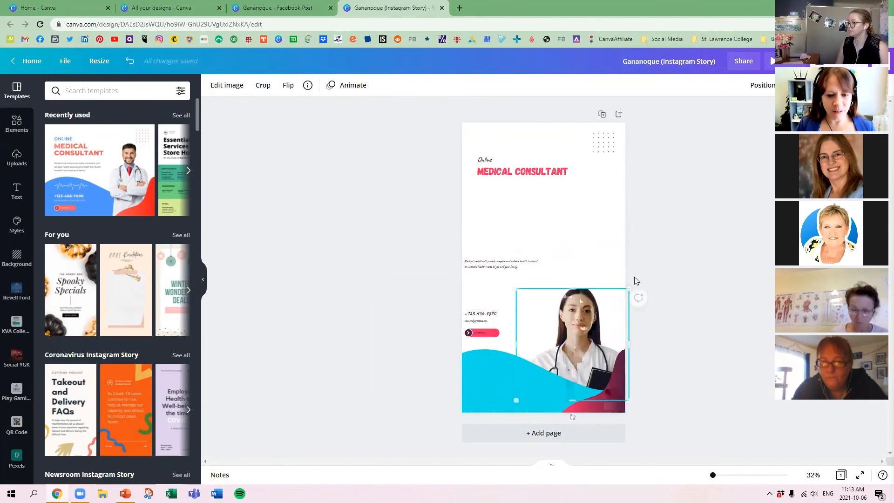
Enlarge the doctor photo to fill the page's lower right, and reposition the description and contact details between it and the heading.
{"action": "left_click_drag", "start_coordinate": [630, 289], "coordinate": [592, 307]}
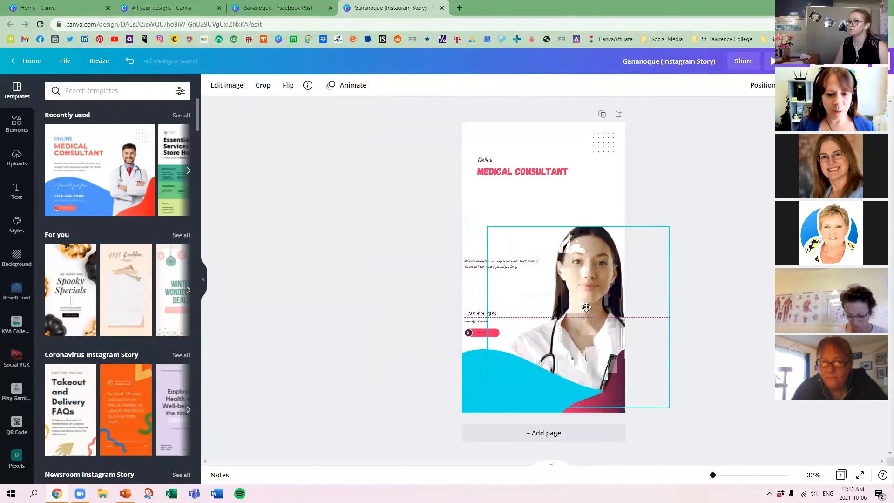
{"action": "left_click_drag", "start_coordinate": [433, 228], "coordinate": [493, 343]}
{"action": "left_click", "coordinate": [457, 230]}
{"action": "left_click_drag", "start_coordinate": [452, 239], "coordinate": [491, 281]}
{"action": "left_click", "coordinate": [683, 344]}
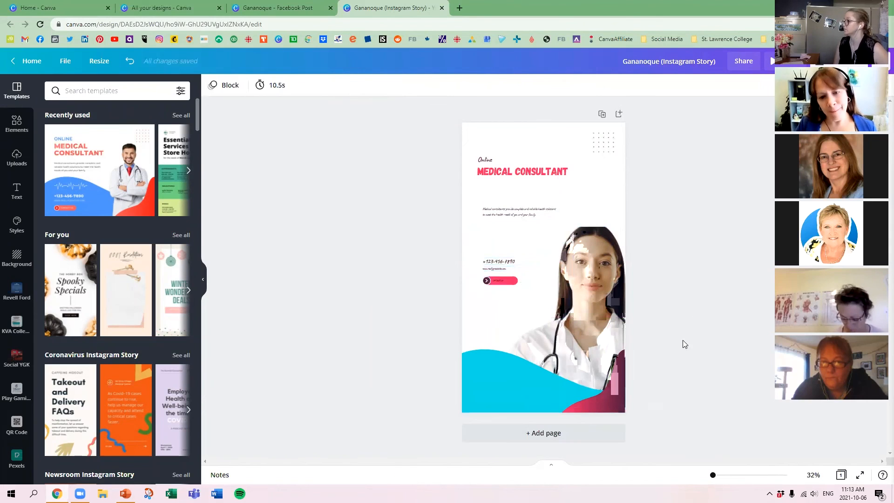
Add a blank page 2 to the Instagram Story and paste all elements of the Facebook post onto it.
{"action": "left_click", "coordinate": [573, 435]}
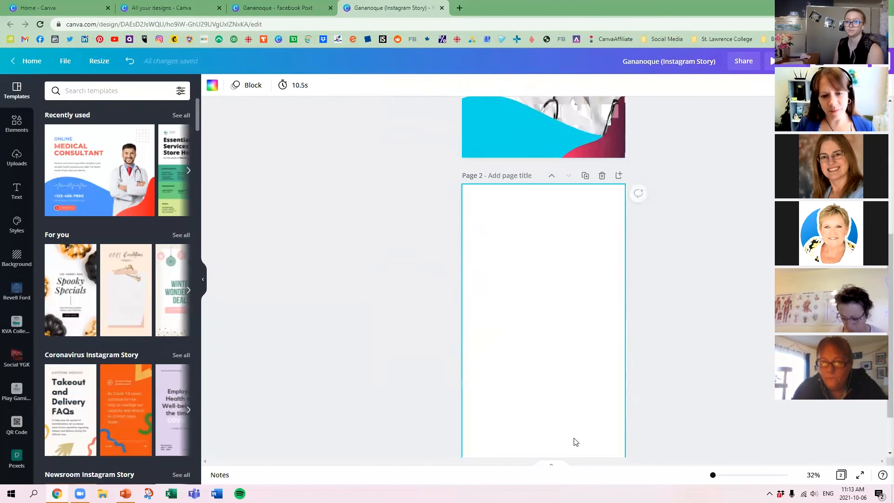
{"action": "left_click", "coordinate": [279, 8]}
{"action": "left_click_drag", "start_coordinate": [309, 142], "coordinate": [743, 426]}
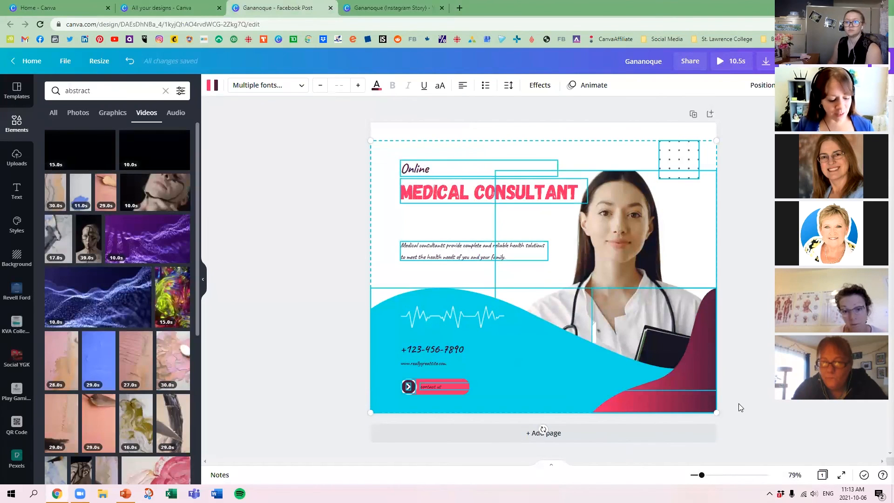
{"action": "left_click", "coordinate": [392, 10]}
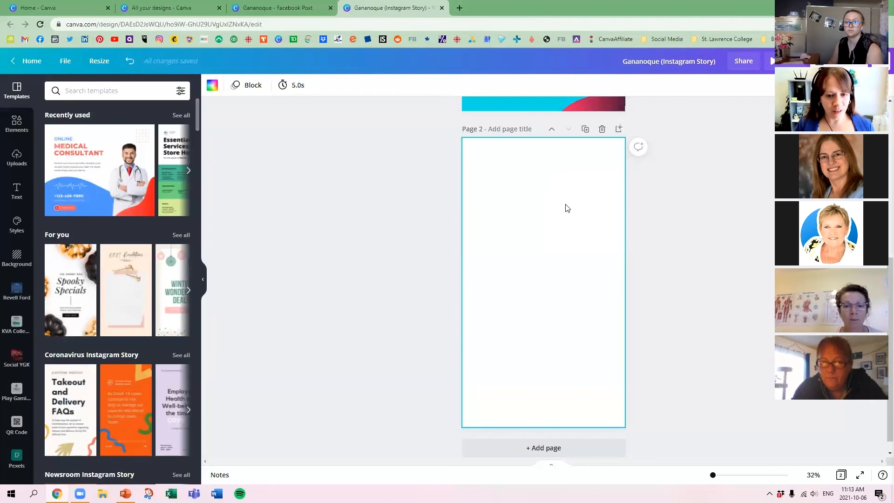
{"action": "key", "text": "ctrl+v"}
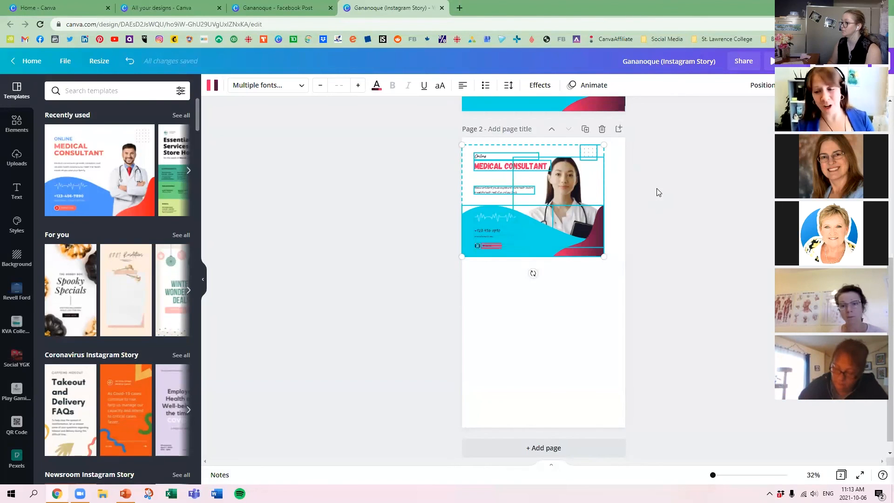
Delete the pasted Facebook post elements from page 2 of the Instagram Story.
{"action": "left_click", "coordinate": [310, 8]}
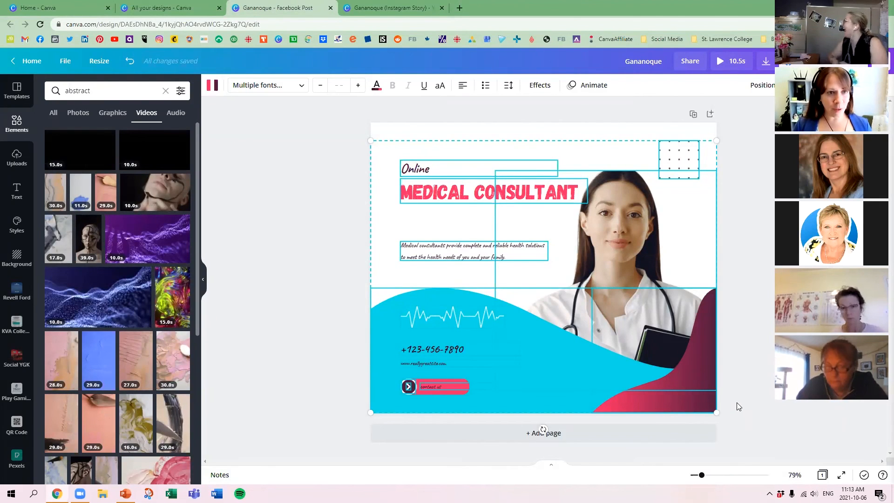
{"action": "left_click", "coordinate": [357, 5]}
{"action": "left_click_drag", "start_coordinate": [426, 142], "coordinate": [601, 291]}
{"action": "key", "text": "Delete"}
{"action": "left_click", "coordinate": [566, 268]}
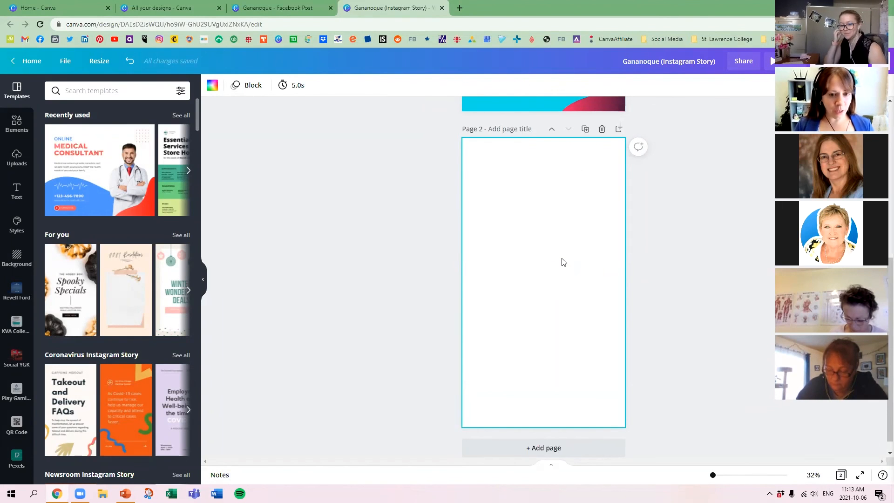
Restore the pasted elements, enlarge the group to about 1,957 × 1,538, shift it lower on page 2, and clear it again.
{"action": "key", "text": "ctrl+z"}
{"action": "left_click_drag", "start_coordinate": [597, 253], "coordinate": [733, 391]}
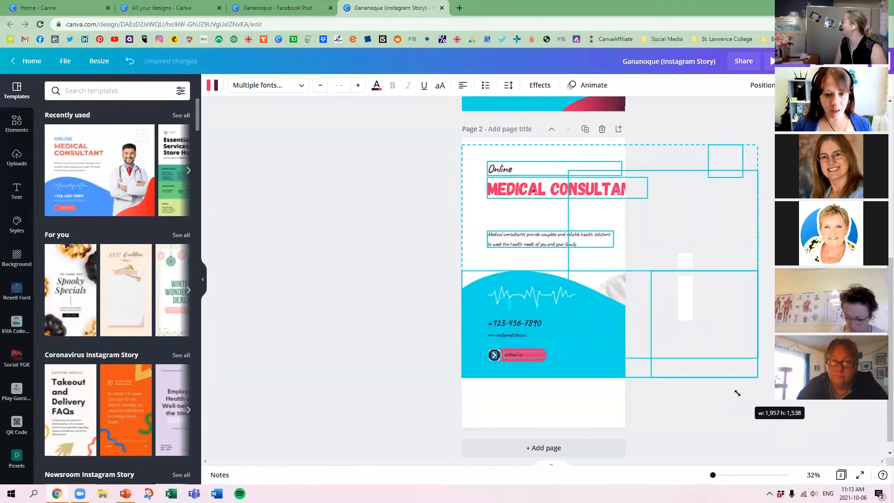
{"action": "left_click_drag", "start_coordinate": [605, 313], "coordinate": [588, 348]}
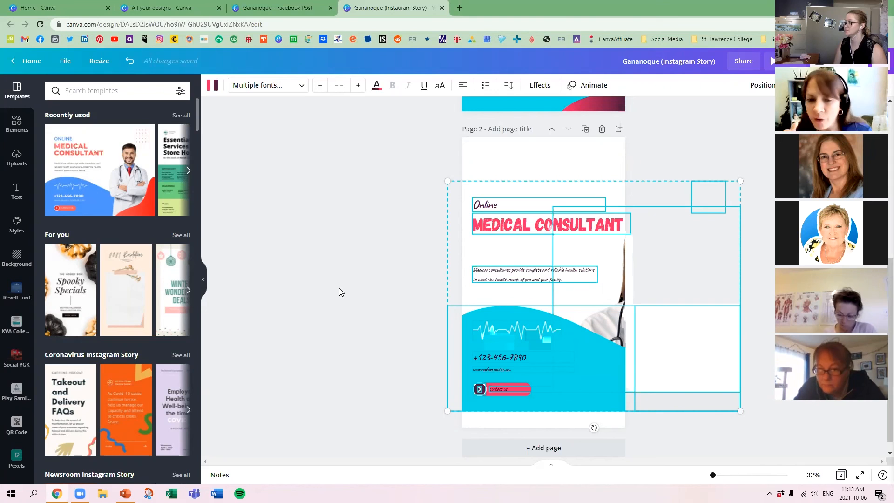
{"action": "left_click", "coordinate": [280, 132]}
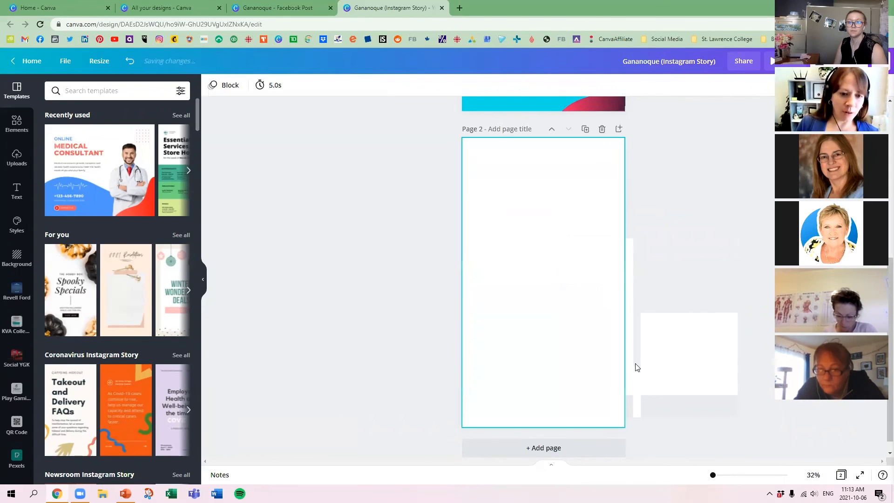
Empty the Facebook post's page and search the elements for "kingston ontario", showing only the photo results.
{"action": "key", "text": "ctrl+shift+Tab"}
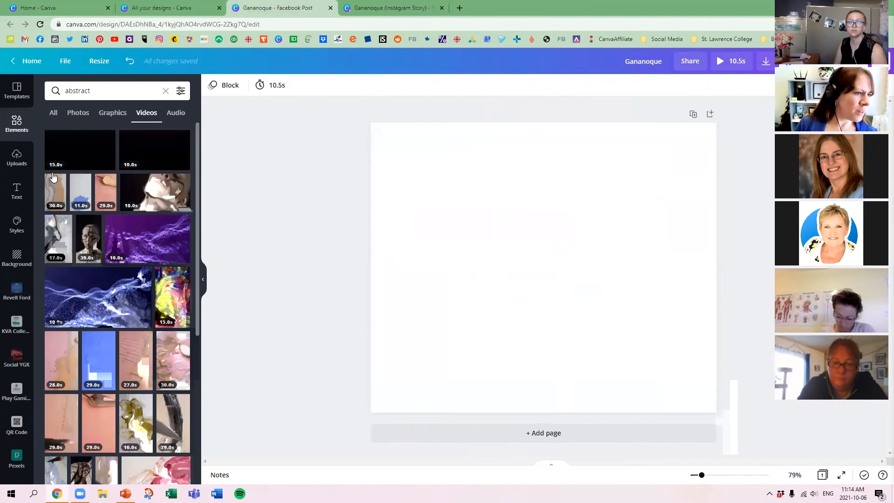
{"action": "left_click", "coordinate": [17, 123]}
{"action": "left_click", "coordinate": [96, 92]}
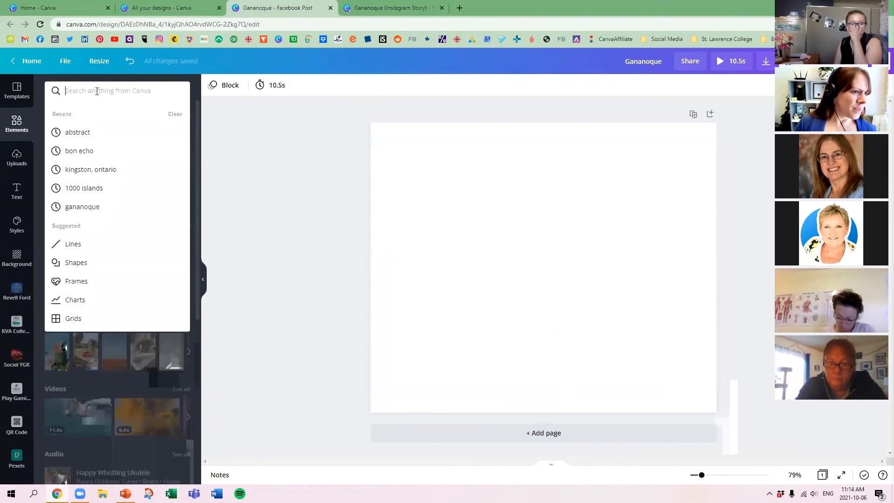
{"action": "type", "text": "kin"}
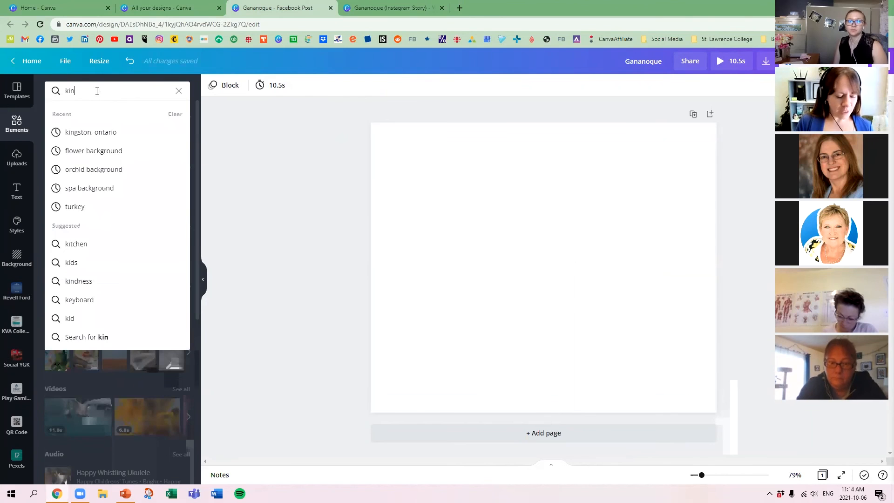
{"action": "type", "text": "gston ontario"}
{"action": "key", "text": "Return"}
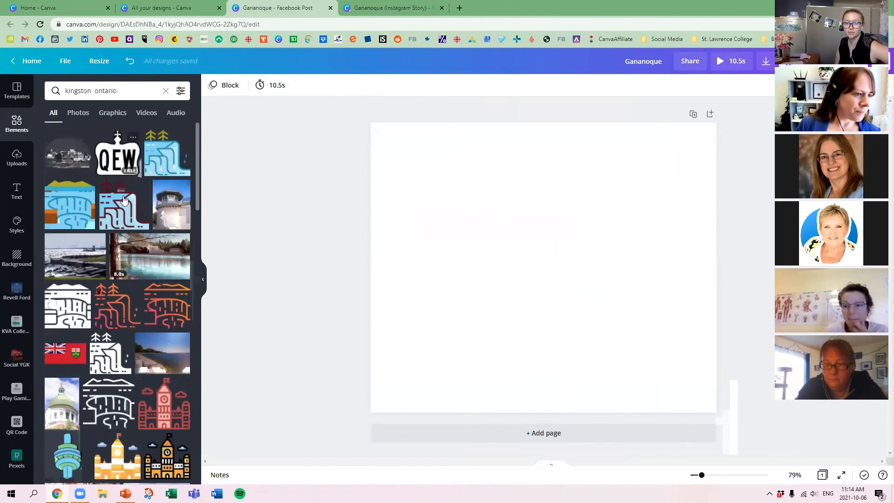
{"action": "left_click", "coordinate": [78, 113]}
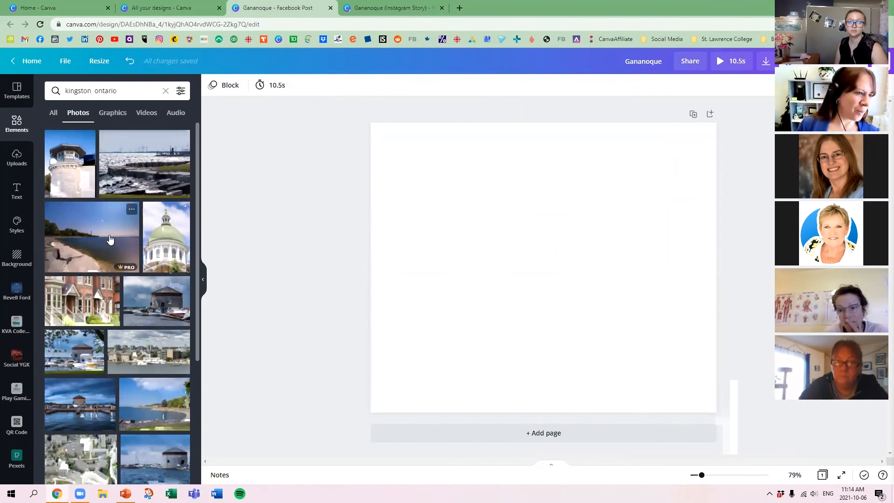
Add the rocky bay shoreline photo to the Facebook post and enlarge it to fill the whole page.
{"action": "left_click", "coordinate": [156, 403]}
{"action": "left_click_drag", "start_coordinate": [544, 267], "coordinate": [513, 304]}
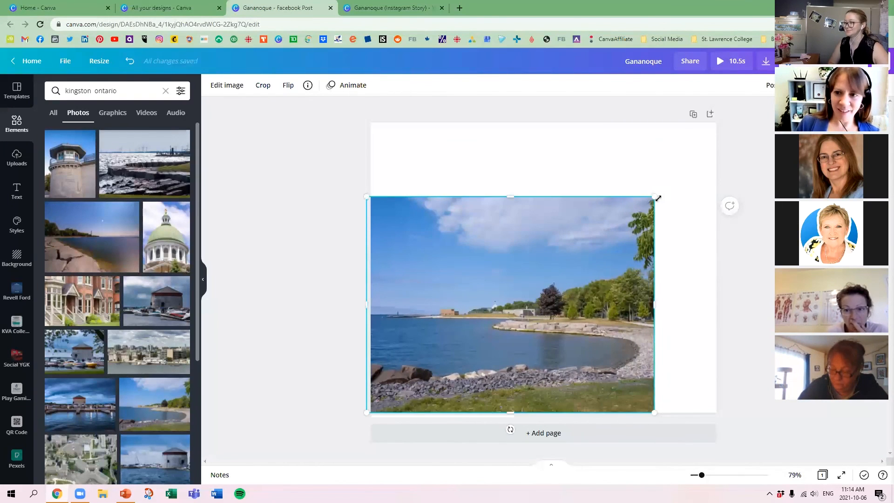
{"action": "left_click_drag", "start_coordinate": [658, 198], "coordinate": [772, 111]}
{"action": "left_click_drag", "start_coordinate": [635, 240], "coordinate": [606, 243]}
{"action": "left_click", "coordinate": [321, 239]}
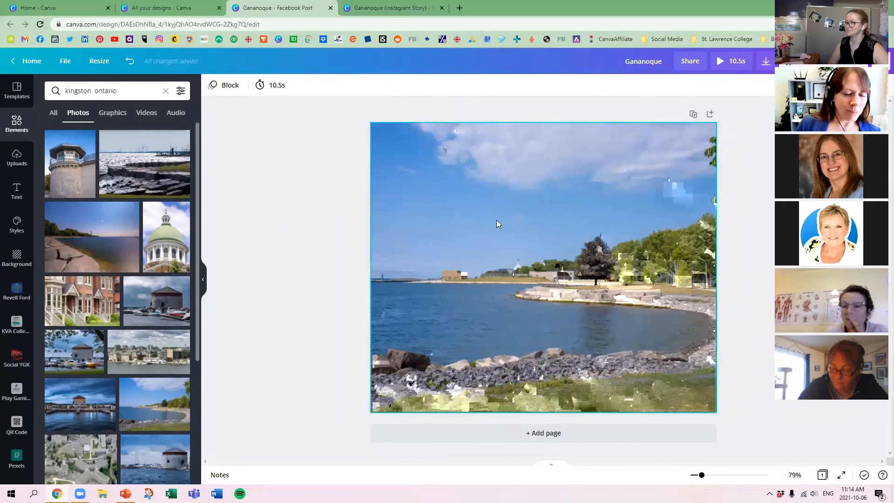
Adjust the shoreline photo to brightness 11, contrast 43 and saturation 9, and look through the available filters and effects.
{"action": "left_click", "coordinate": [497, 223]}
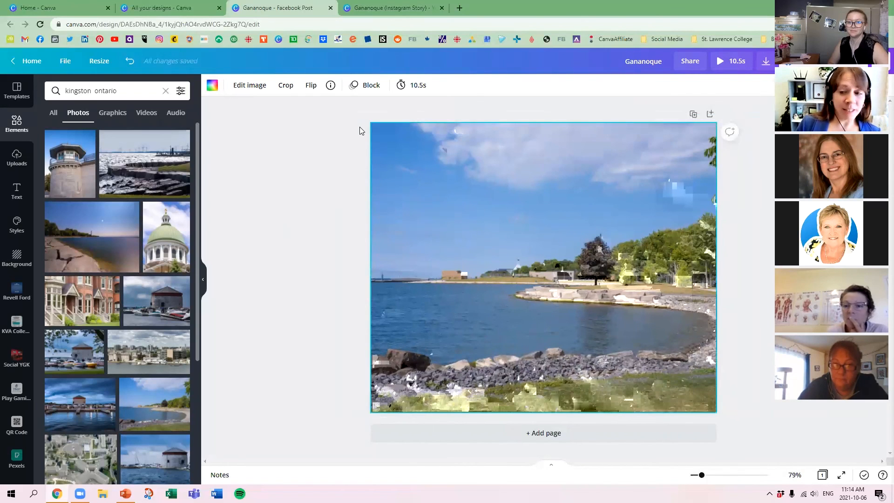
{"action": "left_click", "coordinate": [250, 85]}
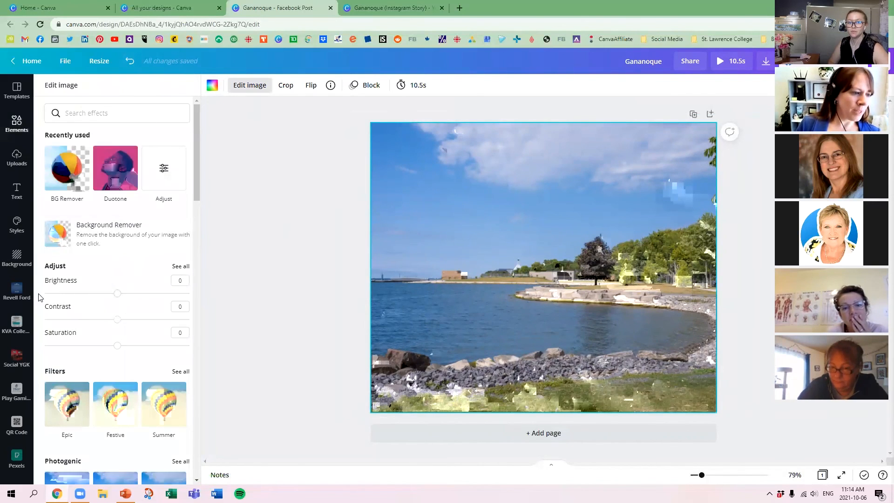
{"action": "left_click_drag", "start_coordinate": [117, 297], "coordinate": [149, 322]}
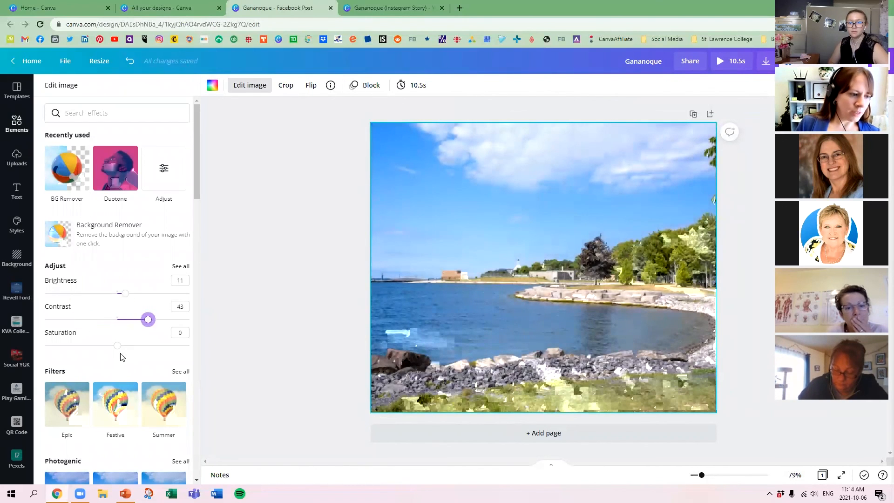
{"action": "left_click_drag", "start_coordinate": [117, 348], "coordinate": [201, 346]}
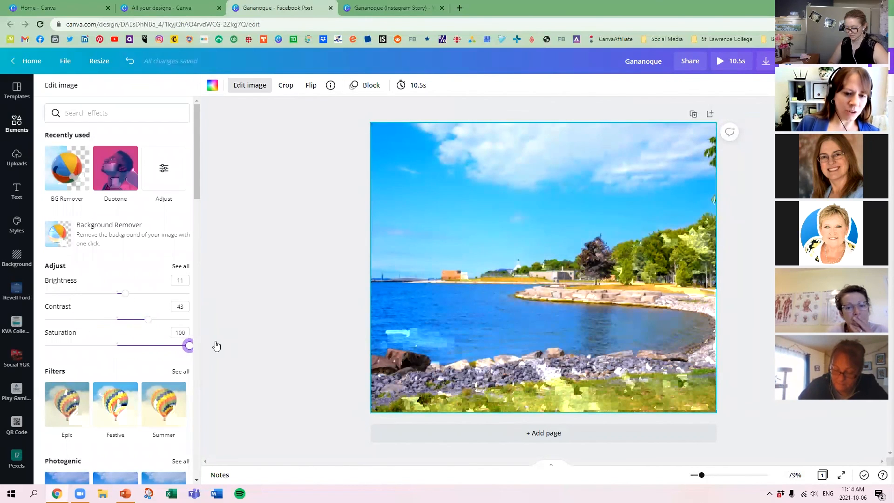
{"action": "left_click_drag", "start_coordinate": [188, 345], "coordinate": [124, 346]}
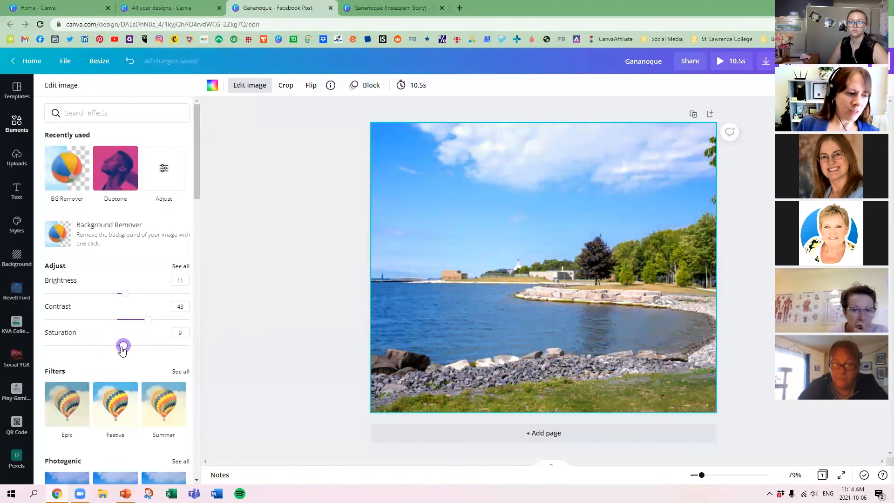
{"action": "scroll", "coordinate": [124, 326], "scroll_direction": "down", "scroll_amount": 1}
{"action": "scroll", "coordinate": [162, 304], "scroll_direction": "down", "scroll_amount": 5}
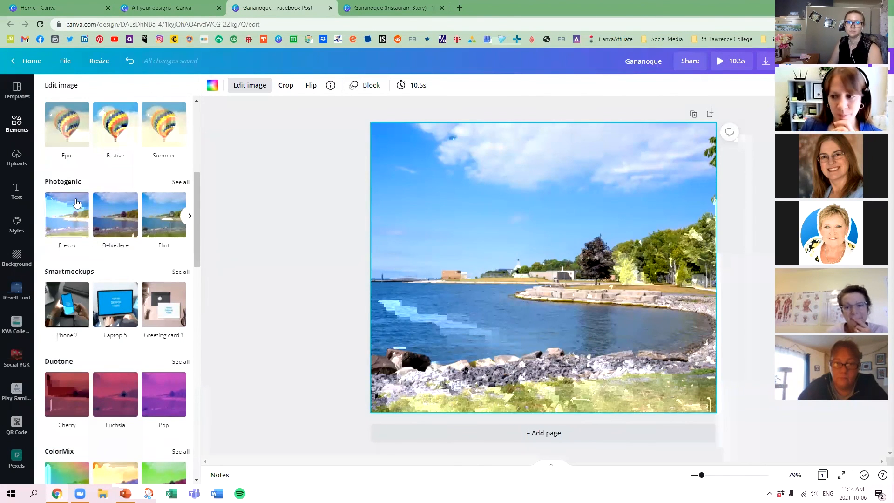
{"action": "scroll", "coordinate": [99, 196], "scroll_direction": "up", "scroll_amount": 6}
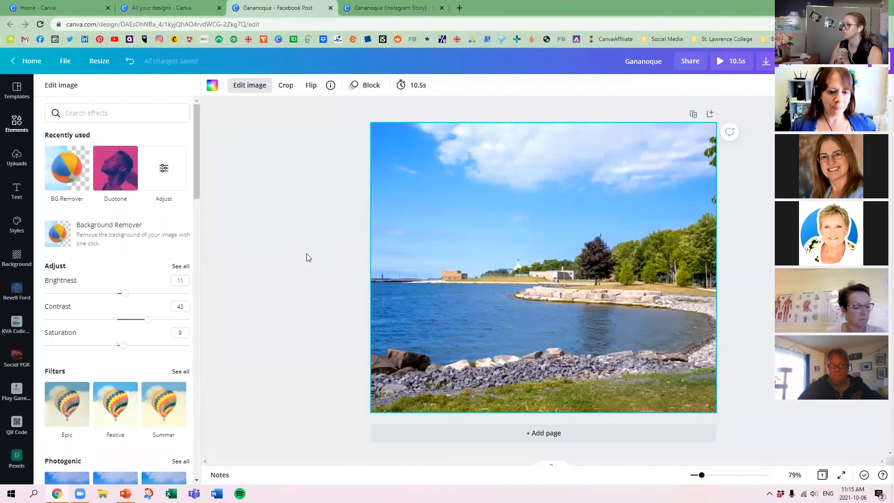
In the Instagram Story design, select page 1's blue and red wave shapes together with the doctor photo and copy them.
{"action": "left_click", "coordinate": [393, 7]}
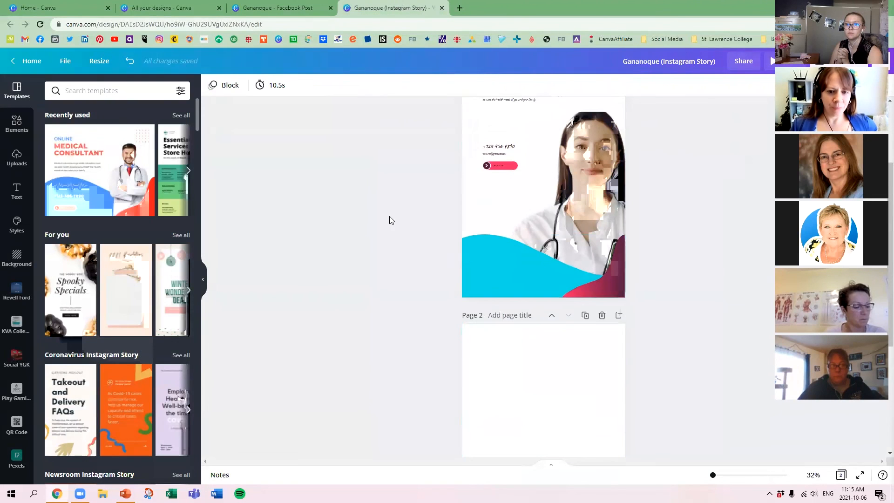
{"action": "left_click_drag", "start_coordinate": [632, 298], "coordinate": [532, 289]}
{"action": "left_click", "coordinate": [685, 313]}
{"action": "left_click", "coordinate": [542, 278]}
{"action": "left_click", "coordinate": [642, 290]}
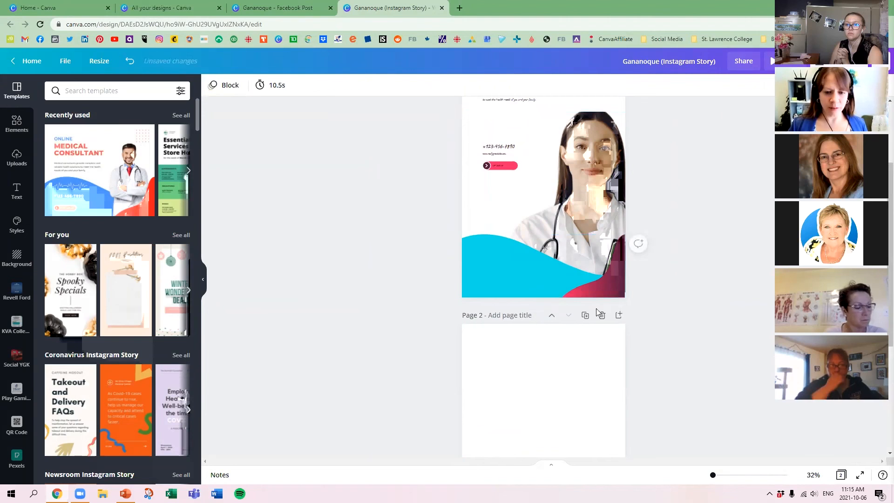
{"action": "left_click_drag", "start_coordinate": [597, 303], "coordinate": [551, 291]}
{"action": "key", "text": "ctrl+c"}
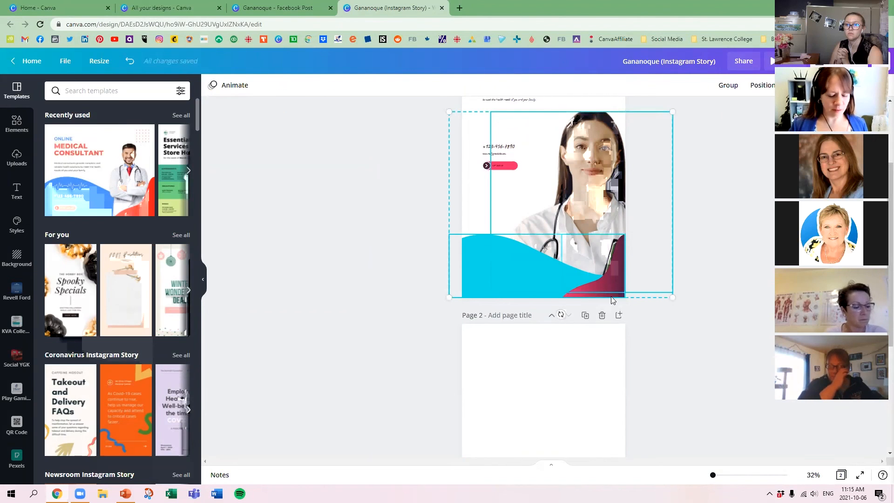
Paste the copied elements onto page 2 and delete the doctor photo, keeping only the wave shapes.
{"action": "scroll", "coordinate": [618, 314], "scroll_direction": "down", "scroll_amount": 5}
{"action": "left_click", "coordinate": [605, 313]}
{"action": "key", "text": "ctrl+v"}
{"action": "left_click", "coordinate": [682, 309]}
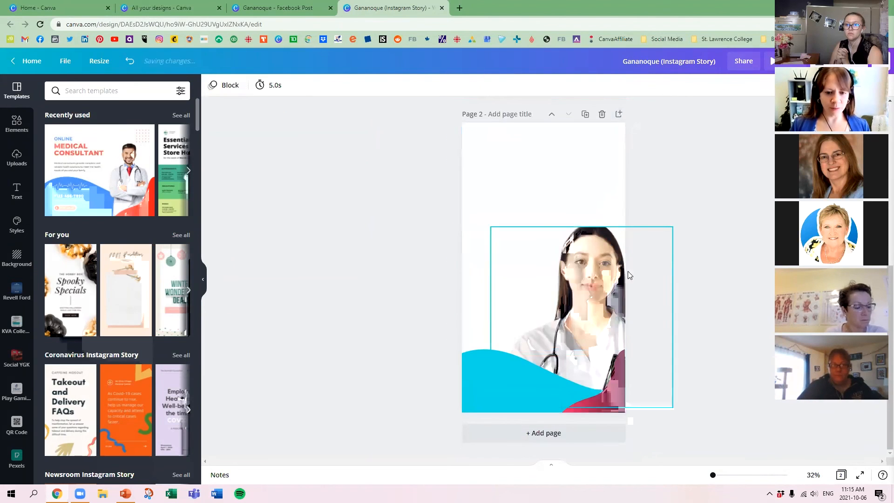
{"action": "left_click", "coordinate": [621, 272]}
{"action": "key", "text": "Delete"}
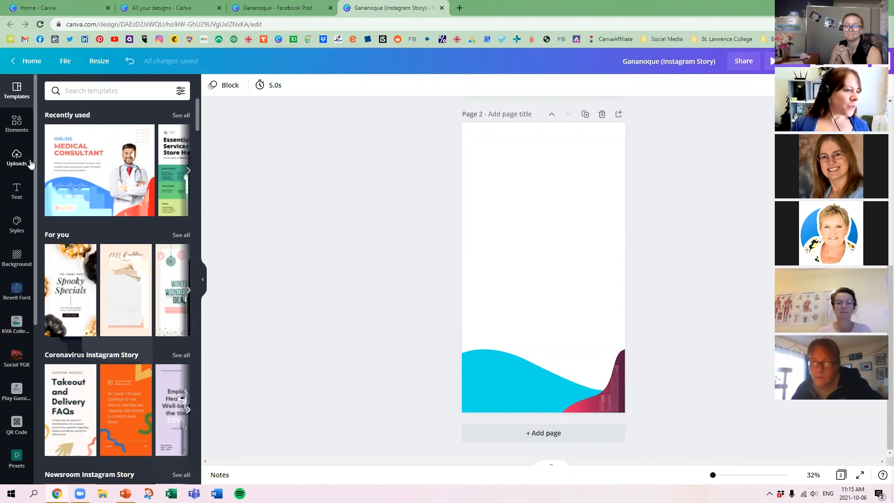
Add page 3 to the Instagram Story and apply the "Share the Love" page from the KVA Collections folder's "2020 - Express Shopping" design.
{"action": "left_click", "coordinate": [14, 332]}
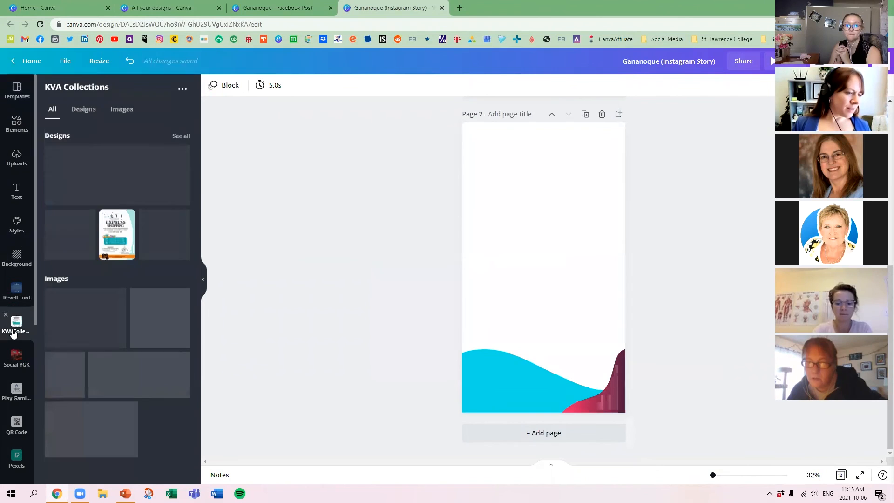
{"action": "left_click", "coordinate": [82, 109]}
{"action": "left_click", "coordinate": [543, 433]}
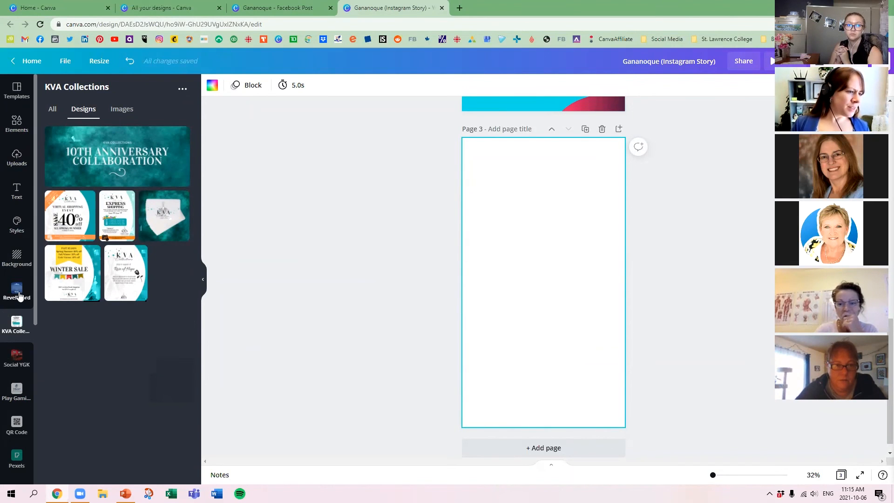
{"action": "left_click", "coordinate": [16, 392]}
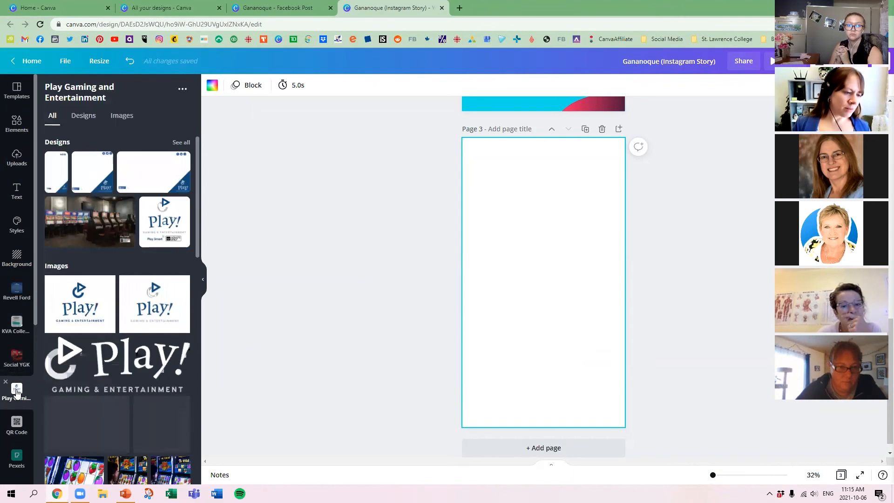
{"action": "left_click", "coordinate": [15, 331]}
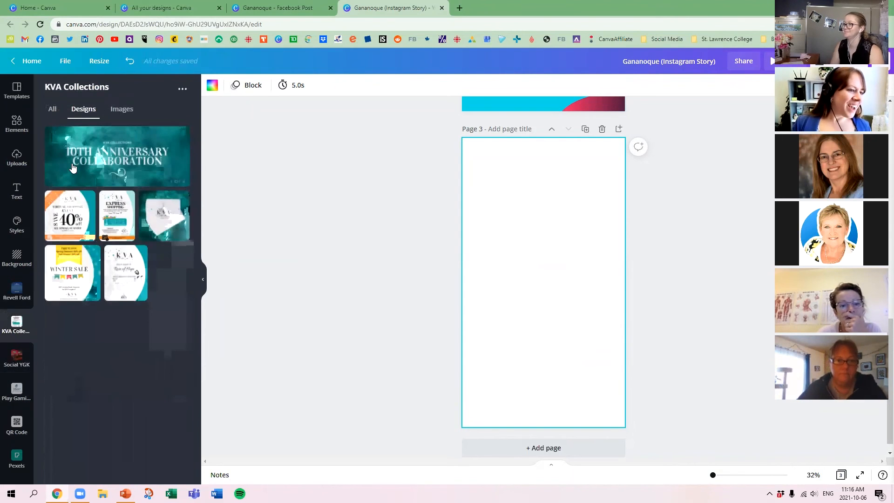
{"action": "left_click", "coordinate": [118, 219]}
{"action": "left_click", "coordinate": [108, 203]}
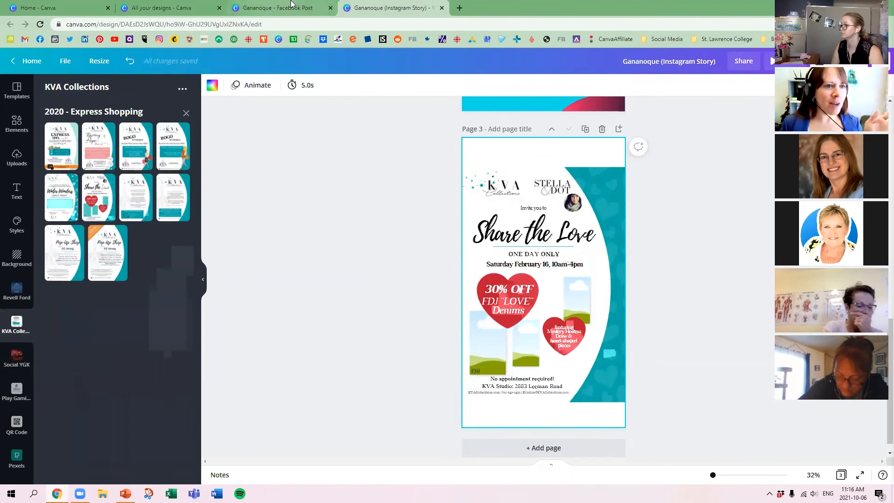
Create a new Instagram Post design from the designs overview and apply the recently used "Sign up for our email list" template.
{"action": "left_click", "coordinate": [163, 8]}
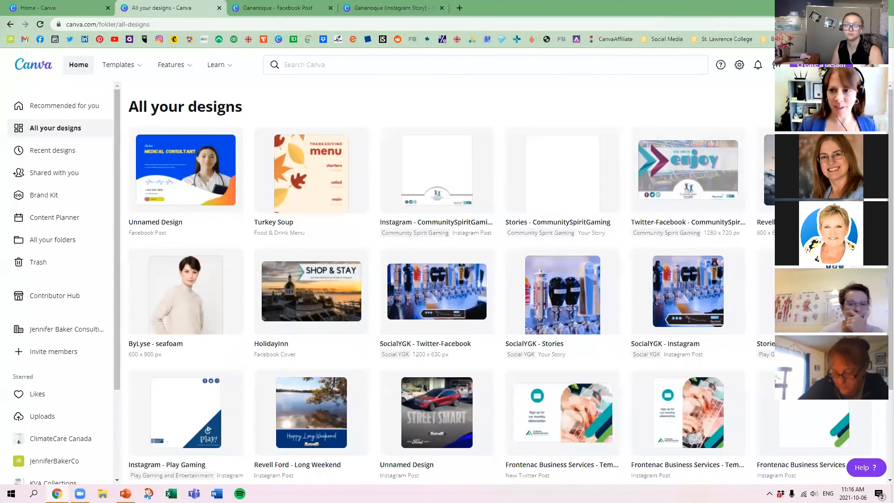
{"action": "left_click", "coordinate": [822, 65]}
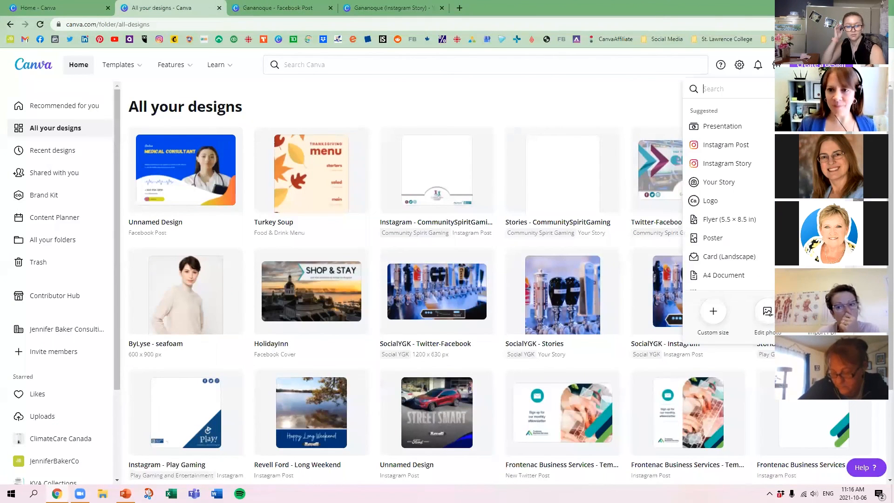
{"action": "left_click", "coordinate": [735, 144]}
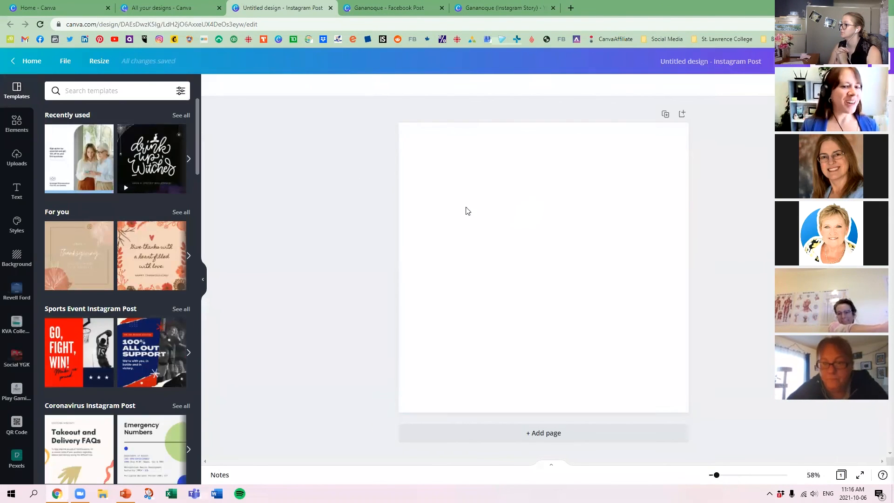
{"action": "left_click", "coordinate": [85, 165]}
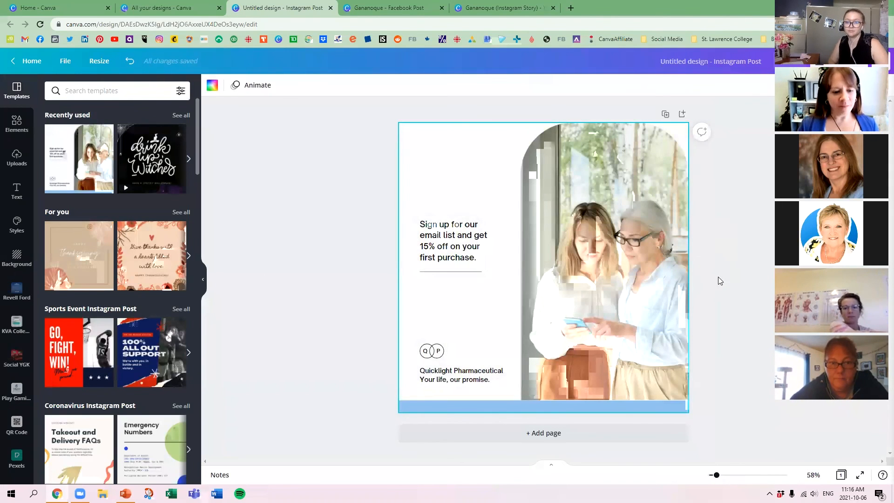
Add page 2 and apply the "Sale Extended" 60% off page from the KVA Collections folder's "2020 - KVA Square Poster" design.
{"action": "left_click", "coordinate": [616, 434]}
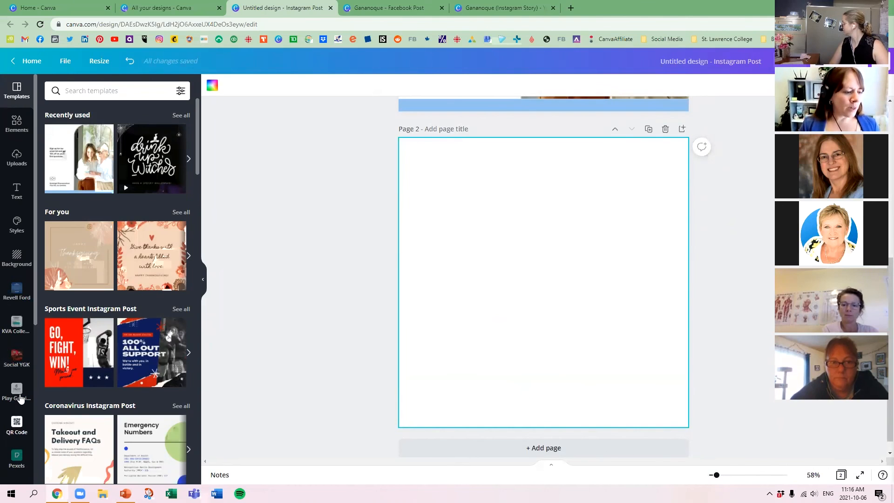
{"action": "left_click", "coordinate": [16, 324]}
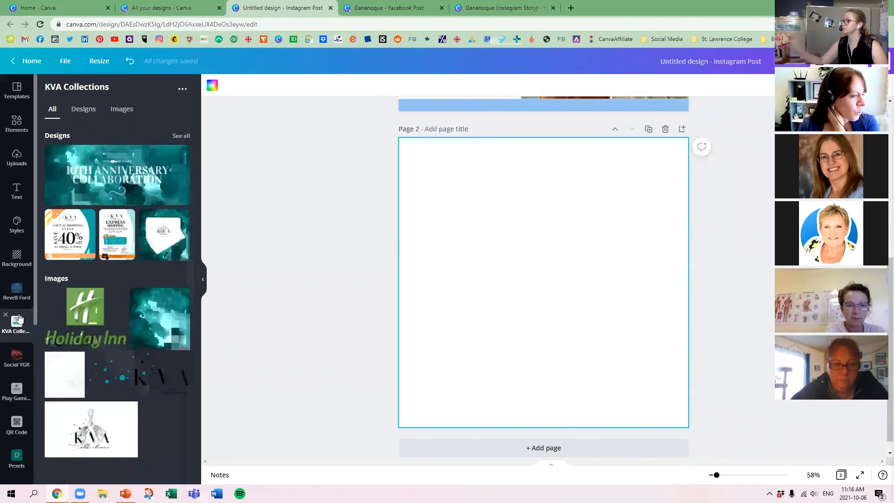
{"action": "left_click", "coordinate": [85, 114]}
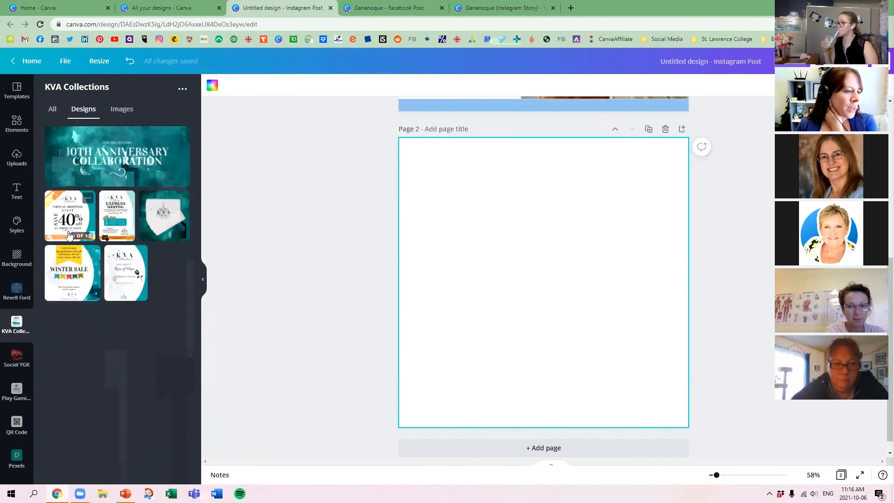
{"action": "left_click", "coordinate": [88, 200]}
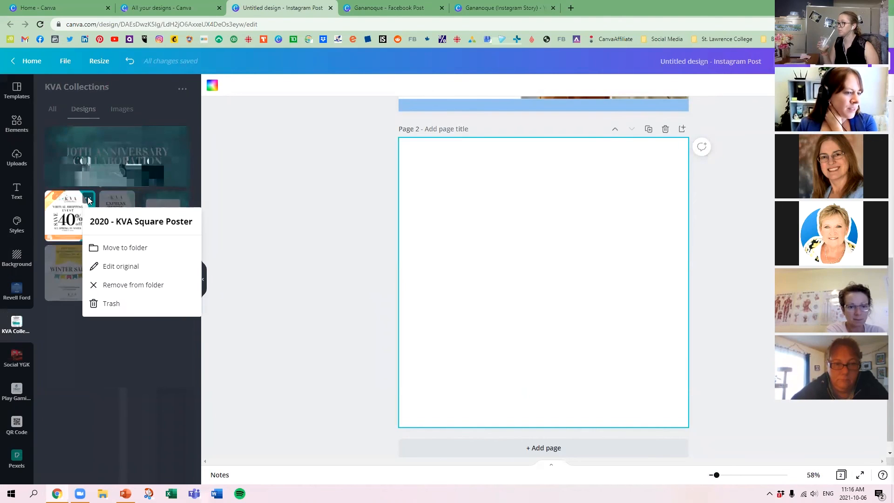
{"action": "left_click", "coordinate": [88, 200]}
{"action": "left_click", "coordinate": [72, 212]}
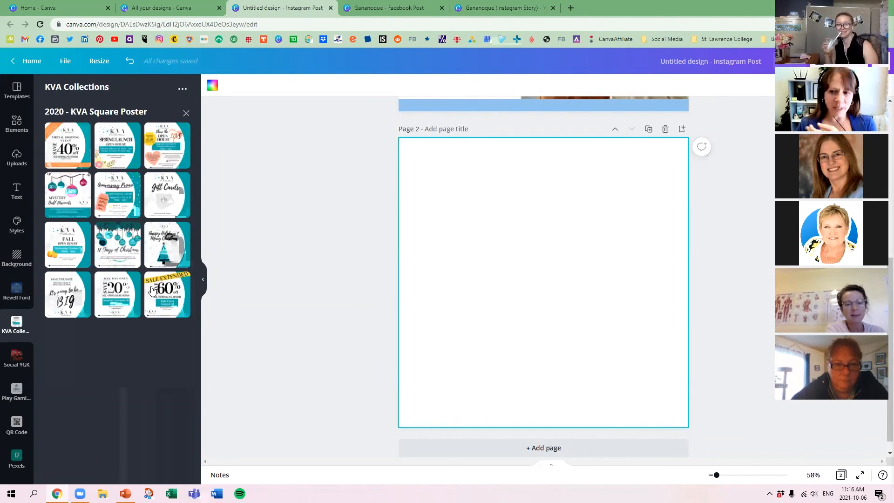
{"action": "left_click", "coordinate": [174, 296]}
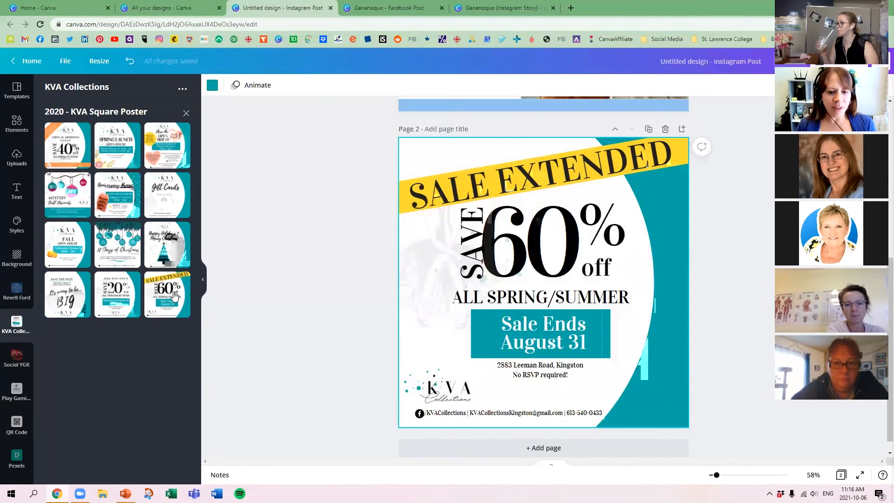
{"action": "scroll", "coordinate": [438, 286], "scroll_direction": "up", "scroll_amount": 5}
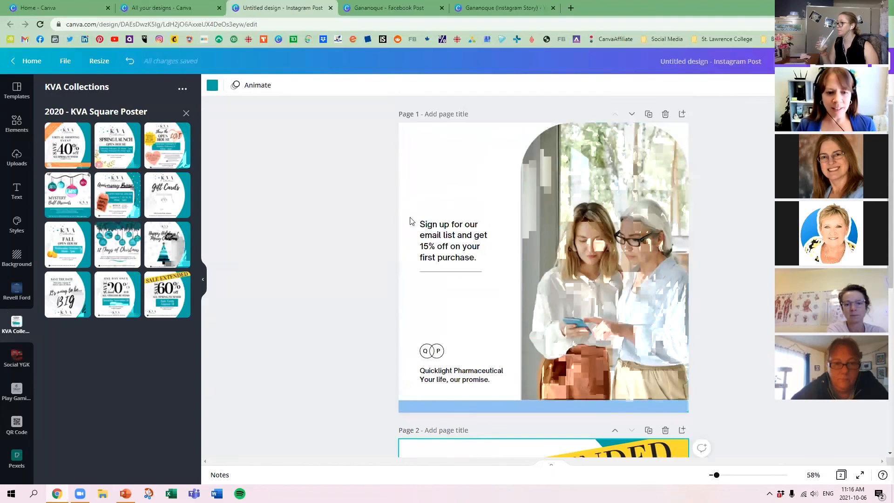
{"action": "scroll", "coordinate": [452, 219], "scroll_direction": "down", "scroll_amount": 5}
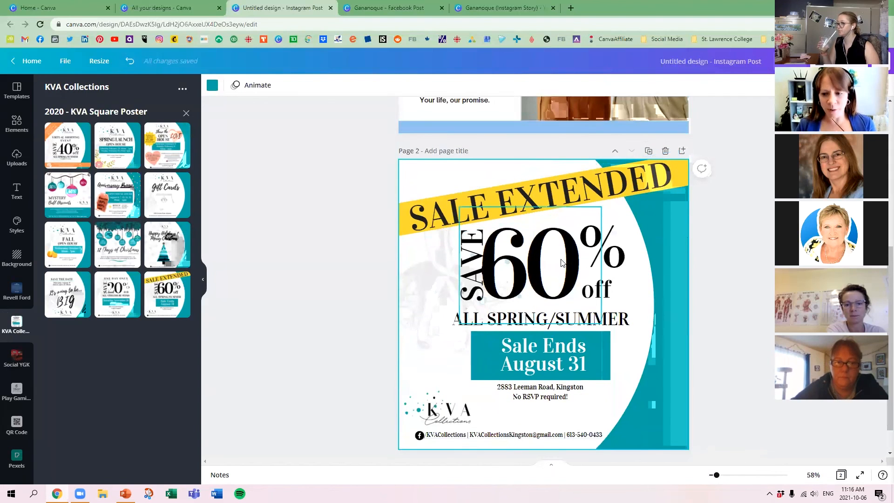
Add page 3, apply the beer taps page from the Social YGK folder's "SocialYGK - Instagram" design, and review all three pages.
{"action": "left_click", "coordinate": [574, 441]}
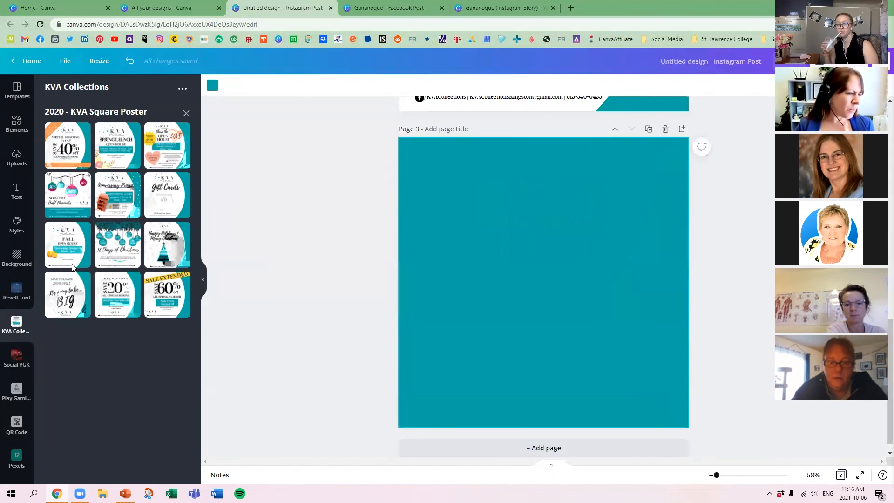
{"action": "left_click", "coordinate": [16, 357]}
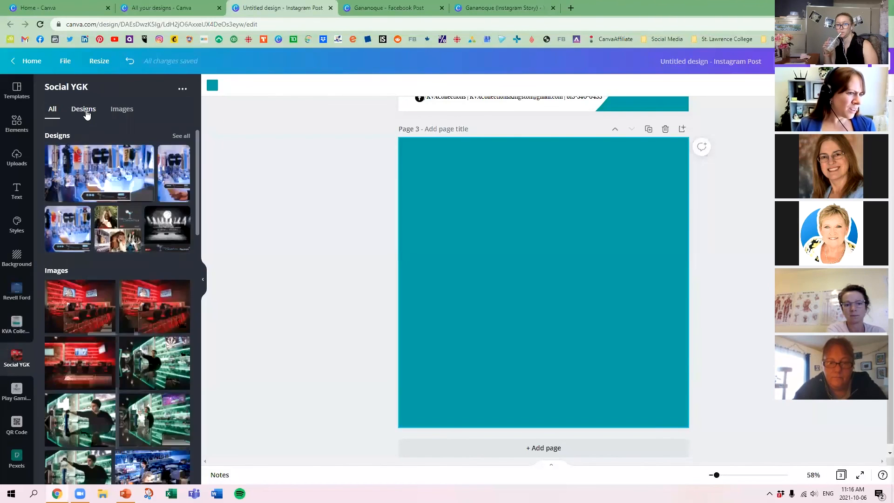
{"action": "left_click", "coordinate": [86, 113]}
{"action": "left_click", "coordinate": [70, 205]}
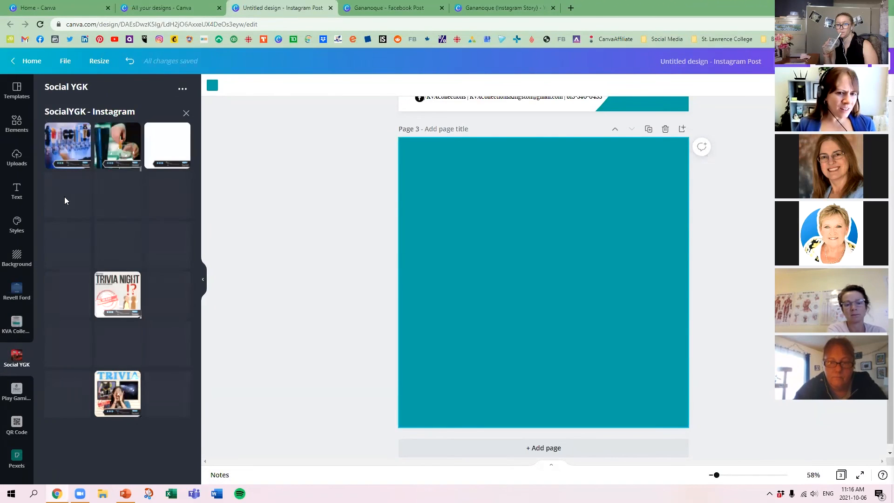
{"action": "left_click", "coordinate": [64, 145]}
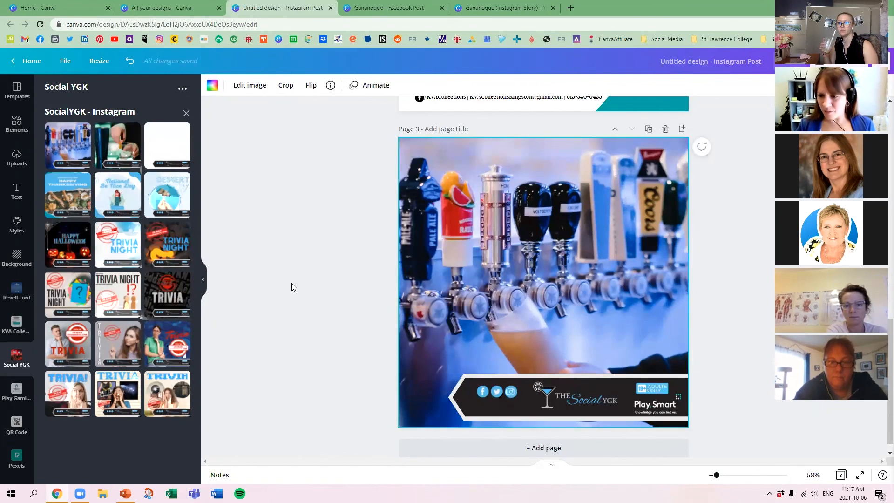
{"action": "scroll", "coordinate": [292, 285], "scroll_direction": "up", "scroll_amount": 15}
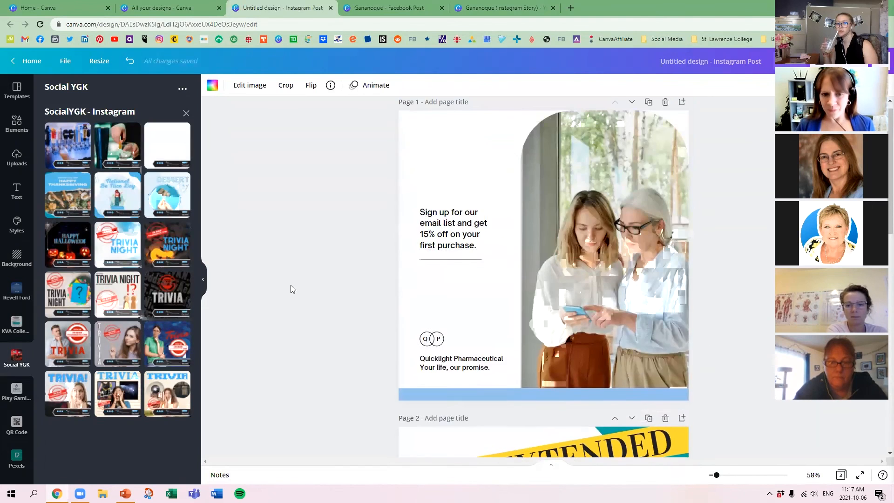
{"action": "scroll", "coordinate": [291, 286], "scroll_direction": "down", "scroll_amount": 3}
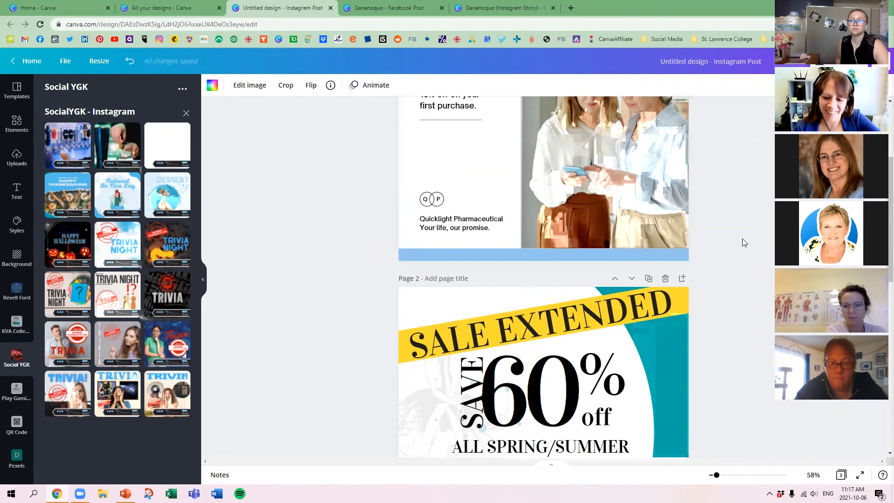
{"action": "scroll", "coordinate": [723, 243], "scroll_direction": "down", "scroll_amount": 4}
{"action": "scroll", "coordinate": [723, 243], "scroll_direction": "down", "scroll_amount": 5}
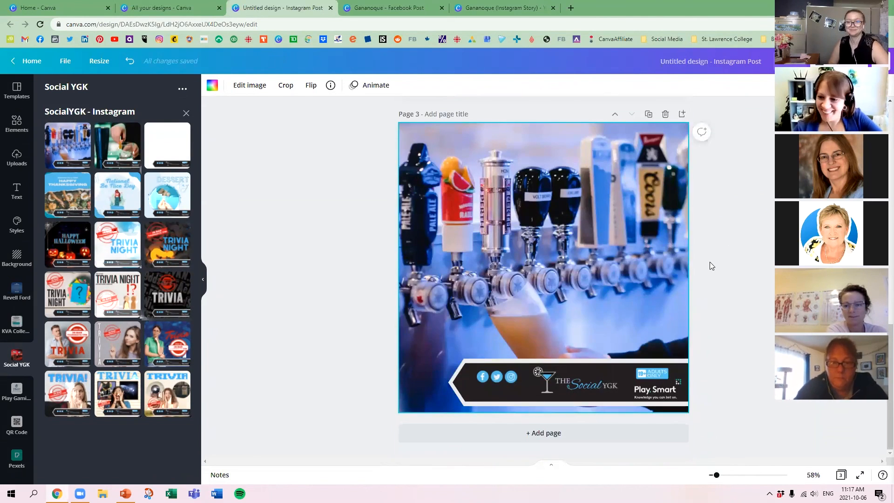